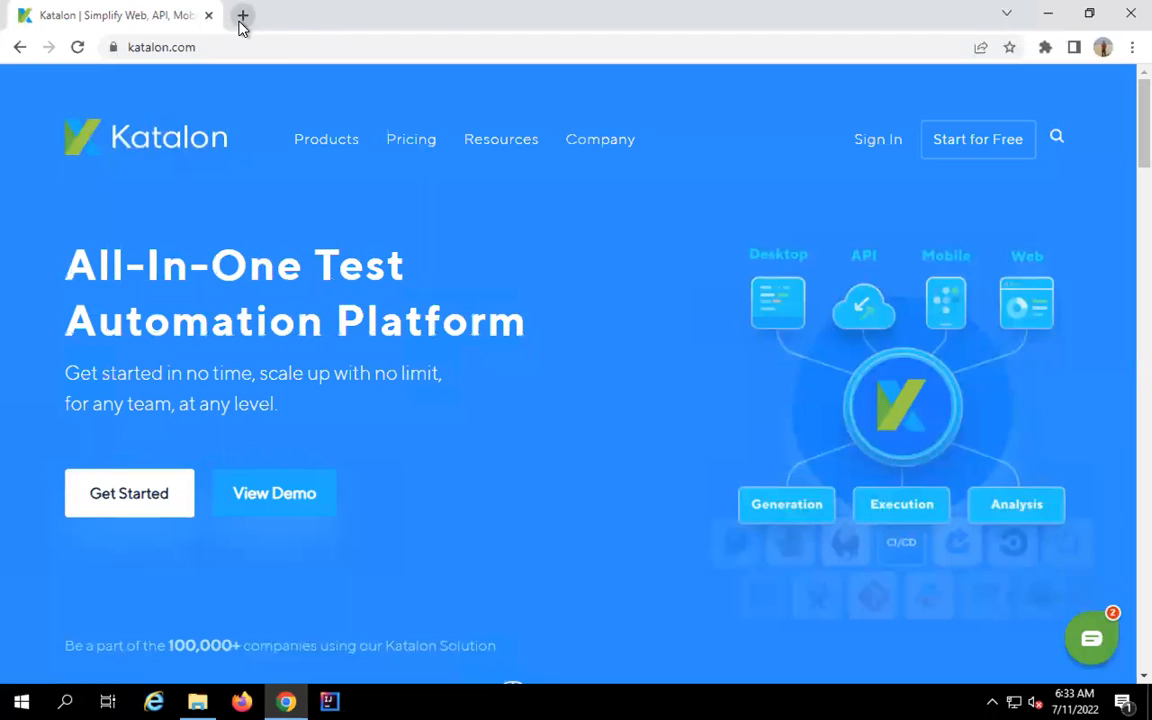
Search the web for katalon studio prerequisites in a new tab and open the Supported Environments page of Katalon Docs
click(242, 20)
text(ka)
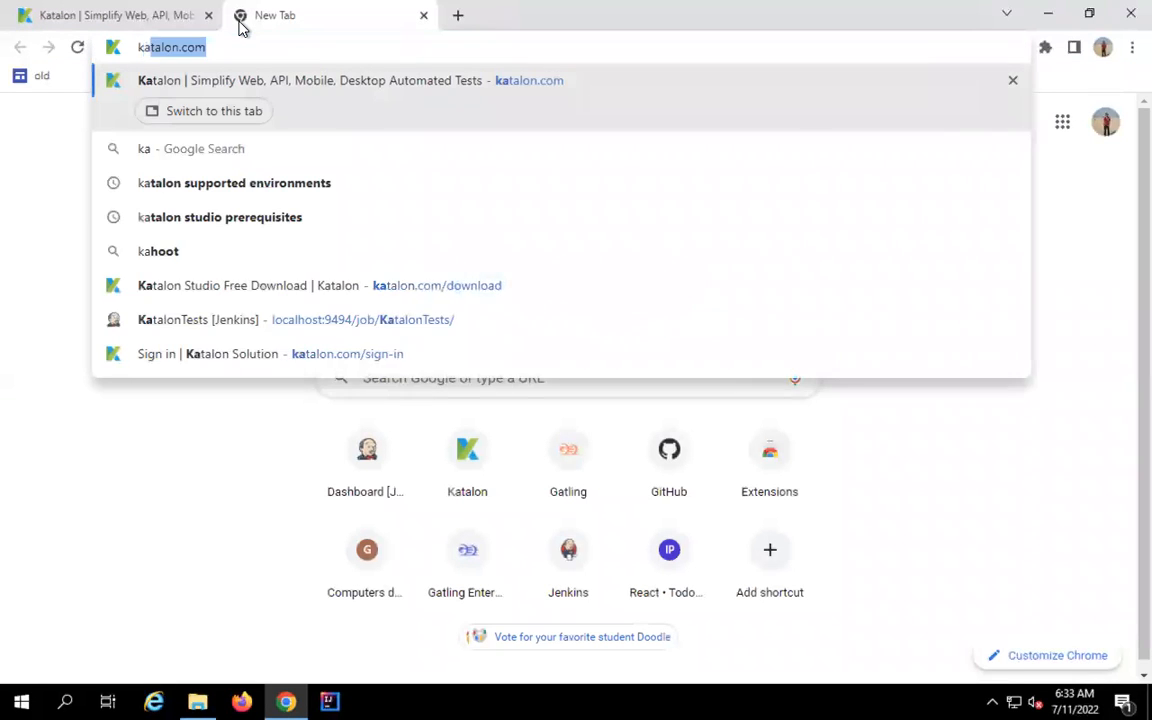
text(talon studio pre)
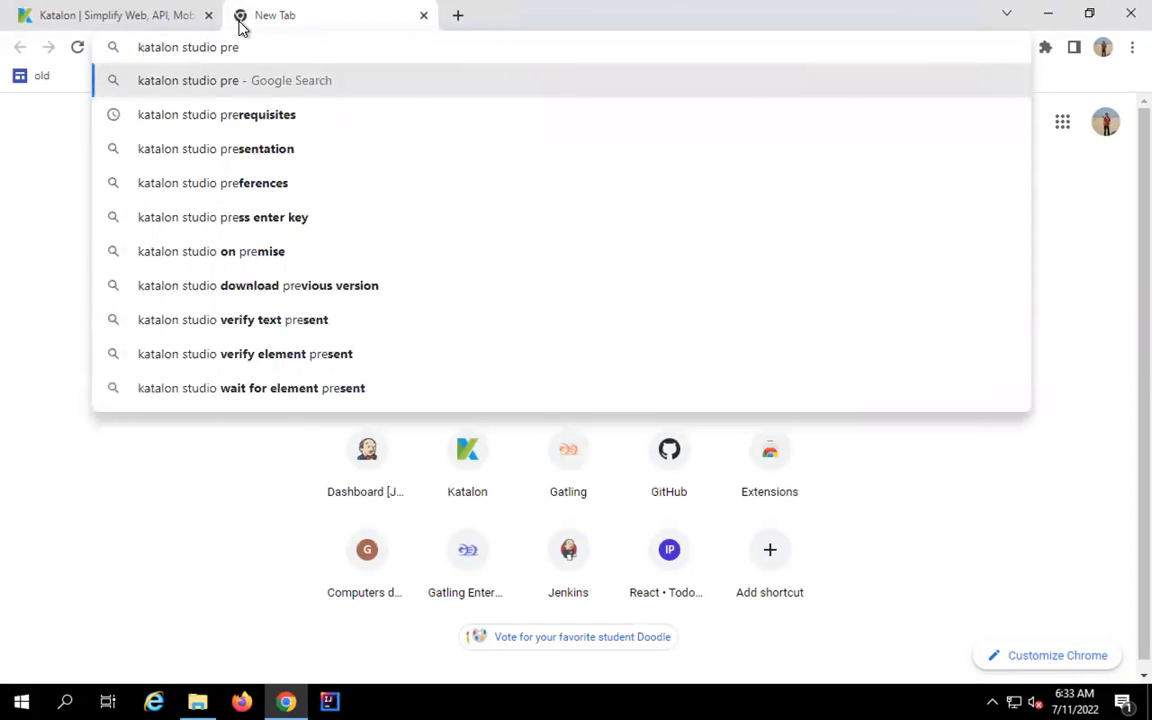
key(Down)
key(Return)
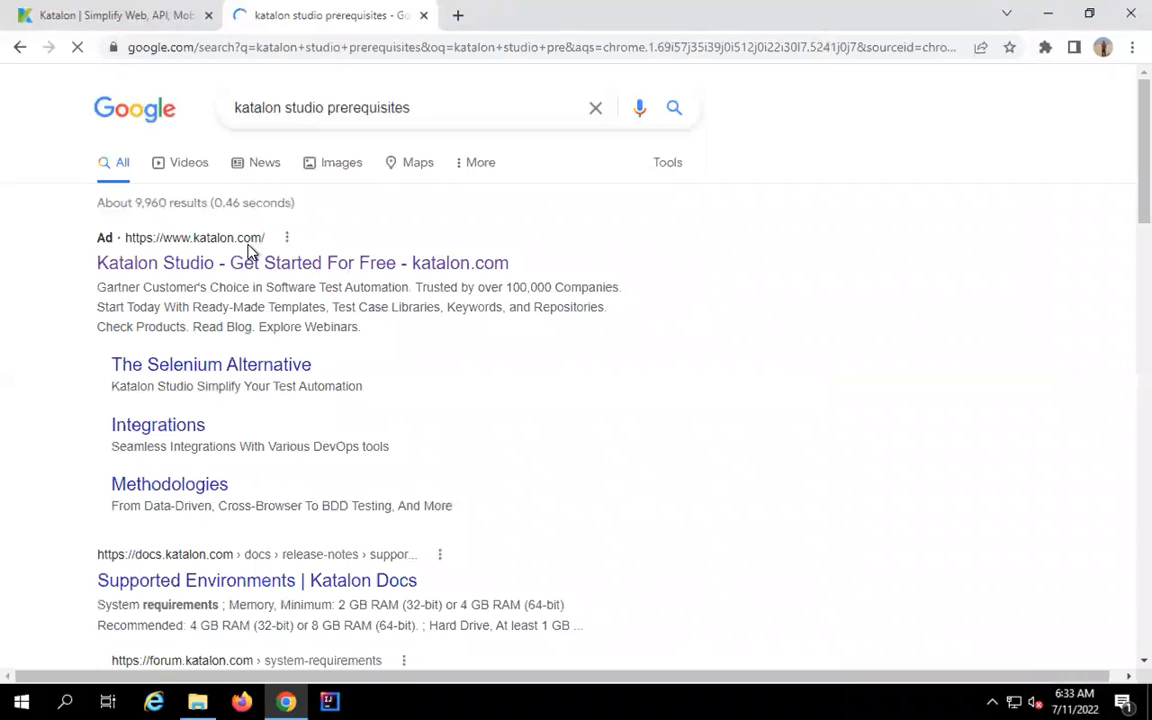
scroll(290, 415, down, 1)
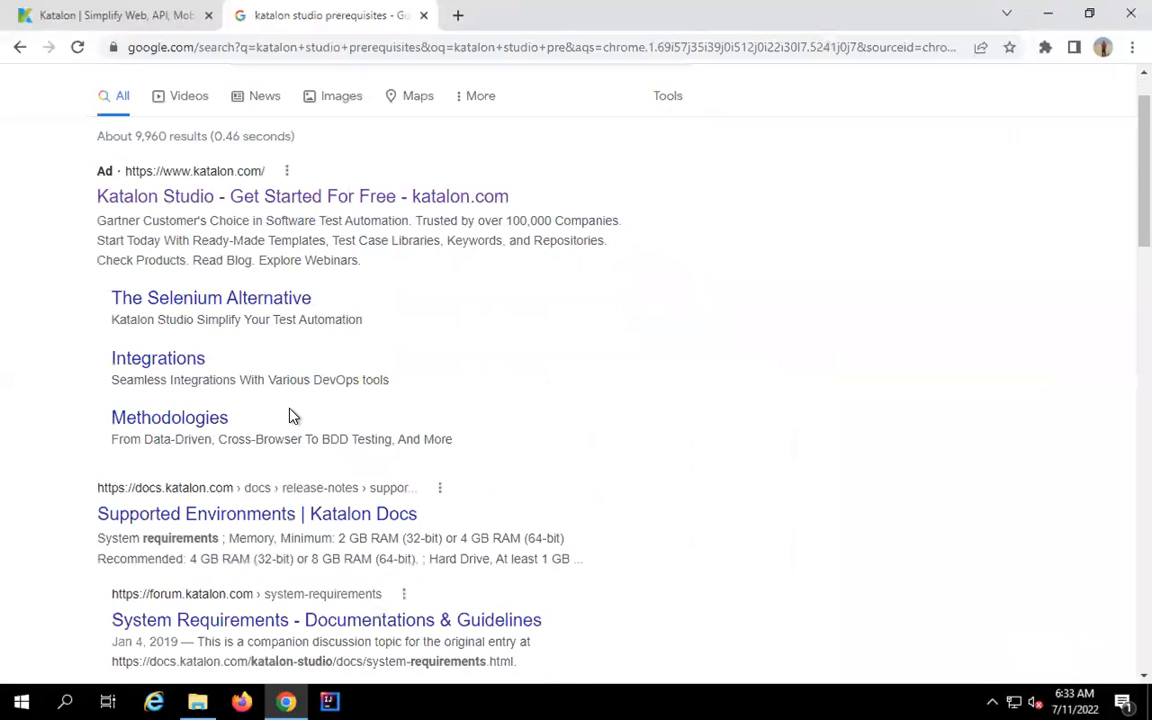
click(270, 515)
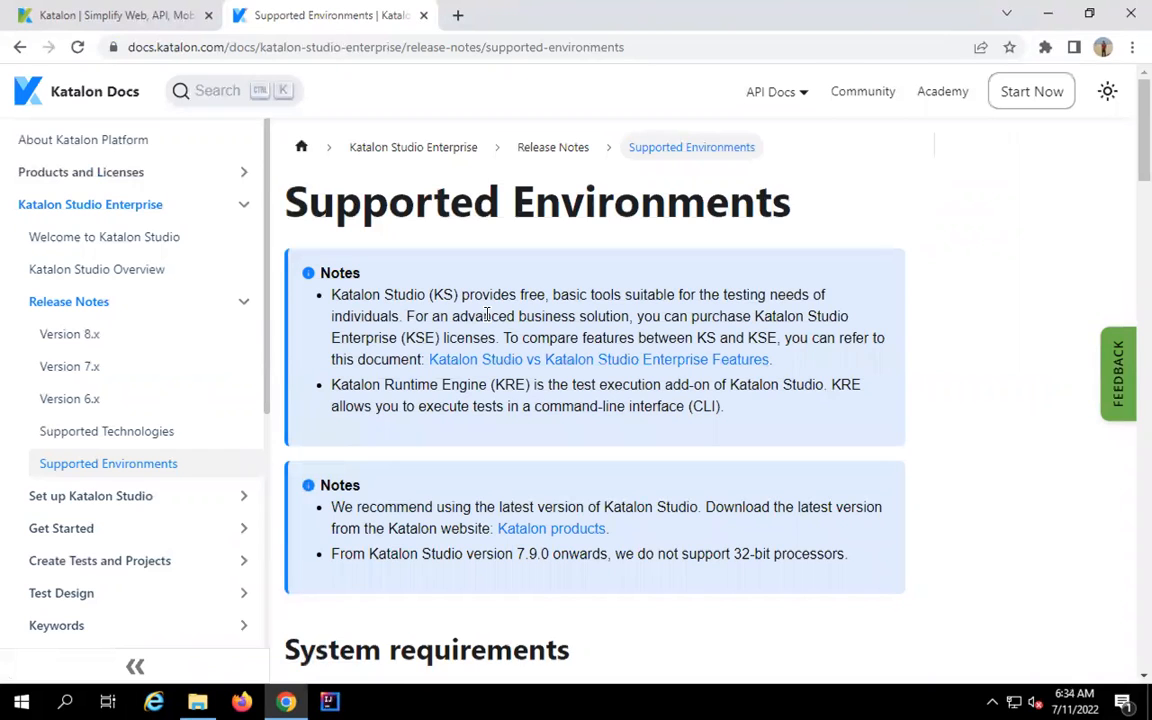
Read the notes on the Supported Environments page and the Windows versions listed under System requirements
scroll(487, 315, down, 1)
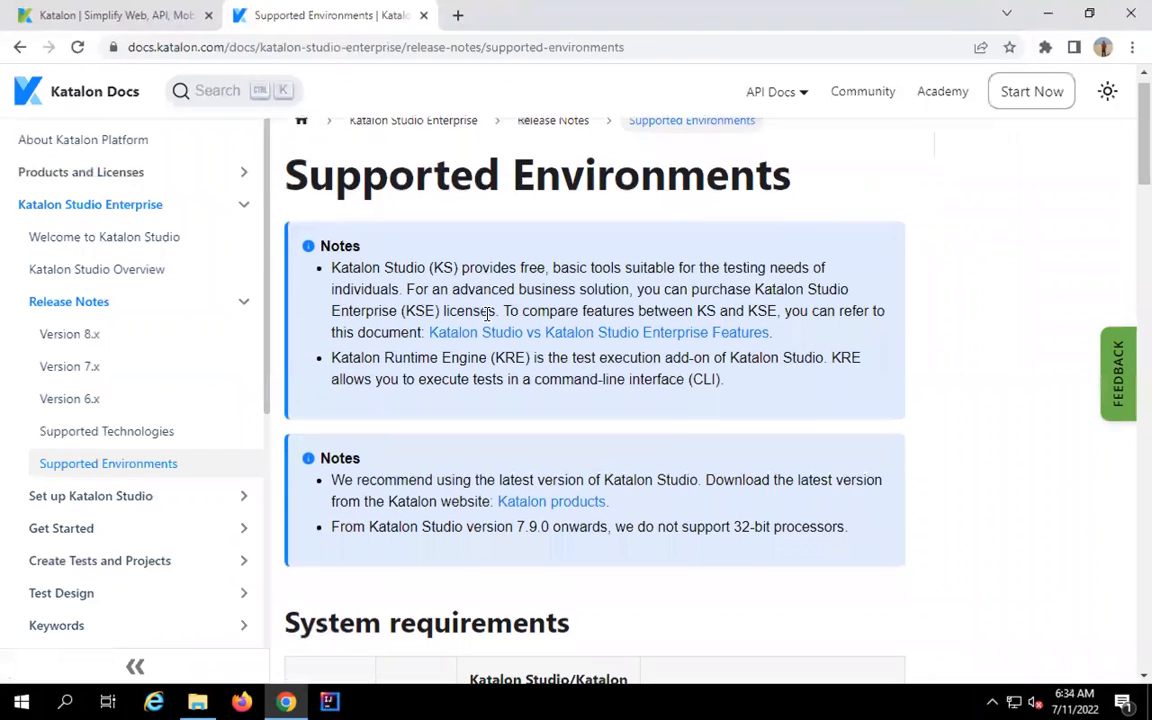
scroll(467, 285, down, 1)
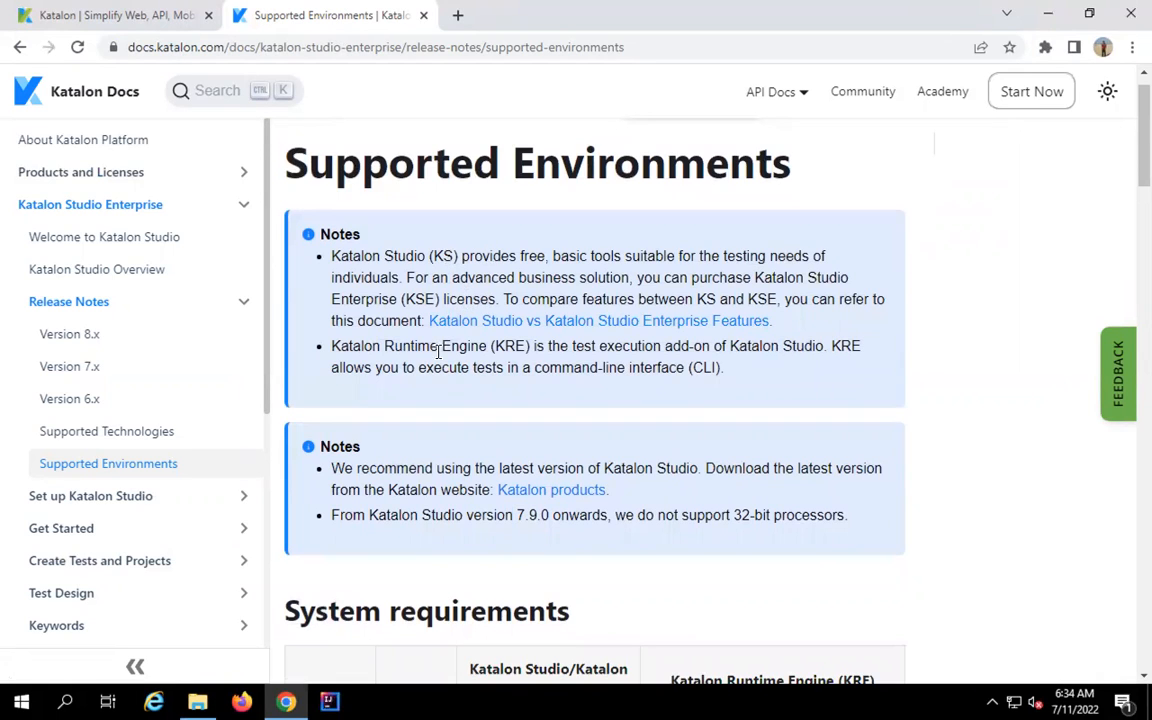
drag(383, 346, 545, 350)
scroll(545, 350, down, 3)
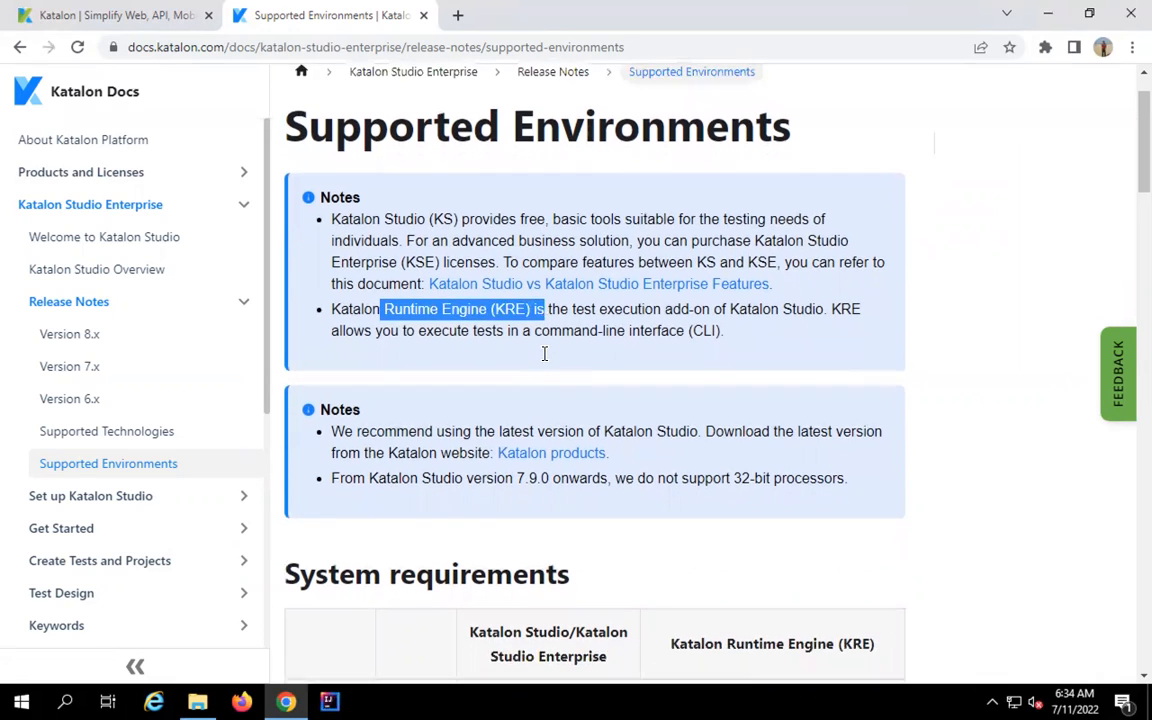
scroll(545, 352, down, 2)
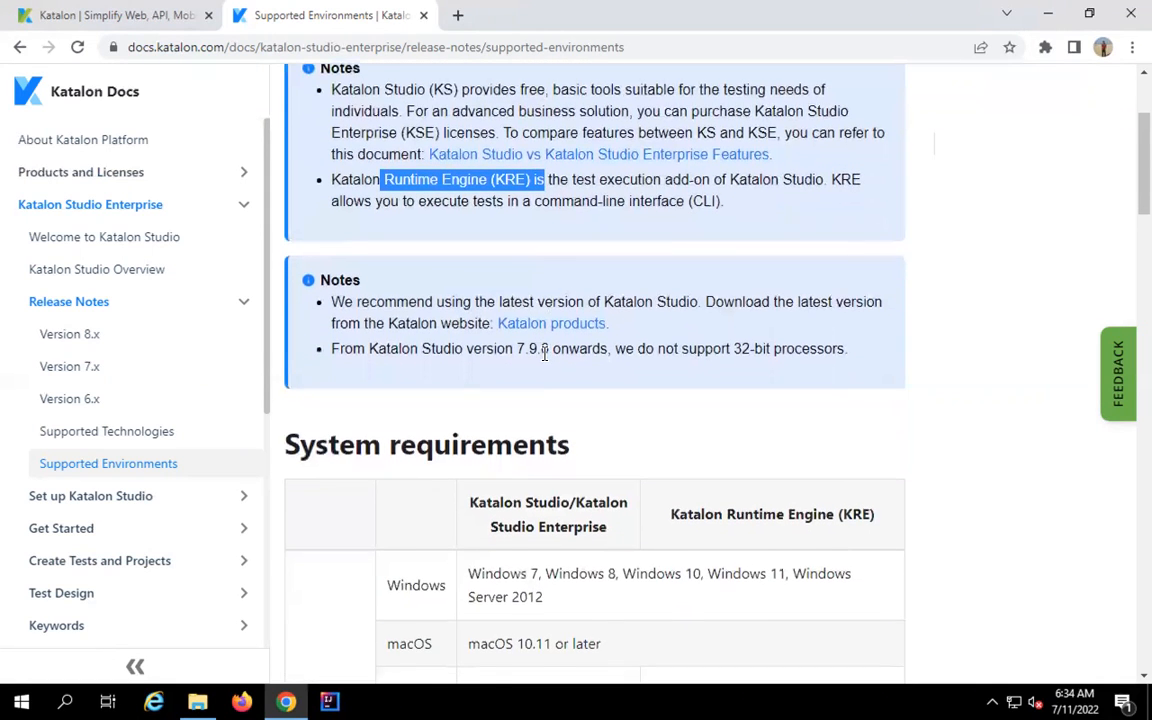
scroll(545, 358, down, 1)
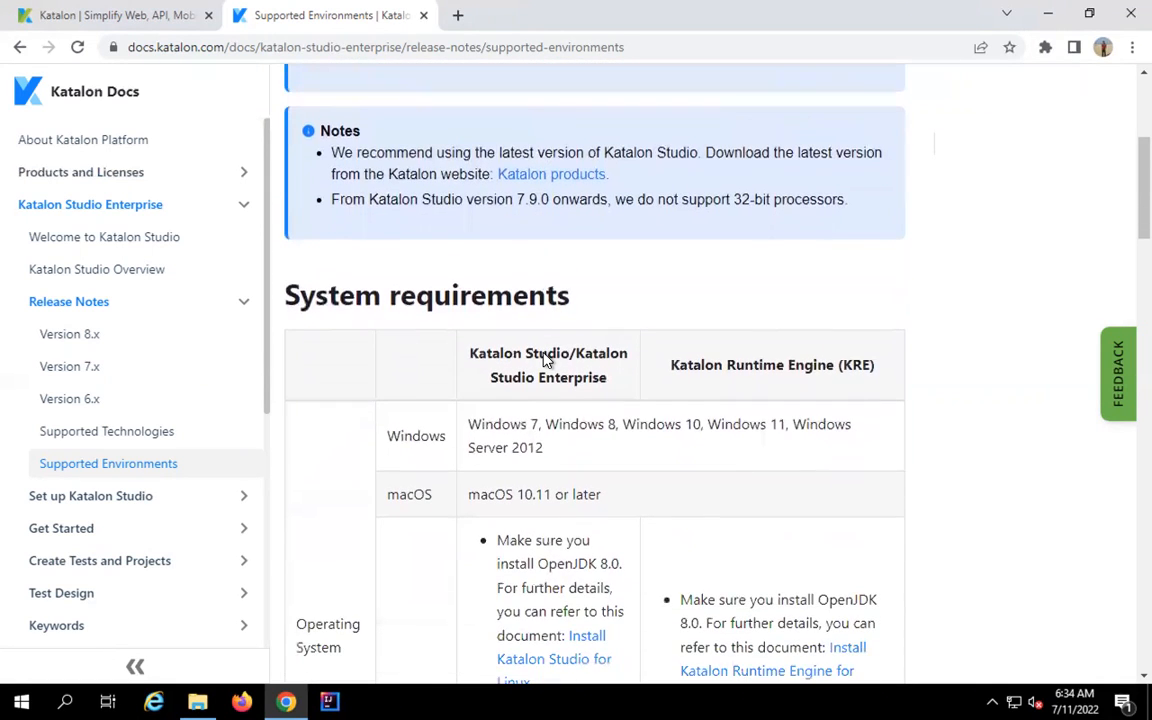
scroll(543, 355, down, 1)
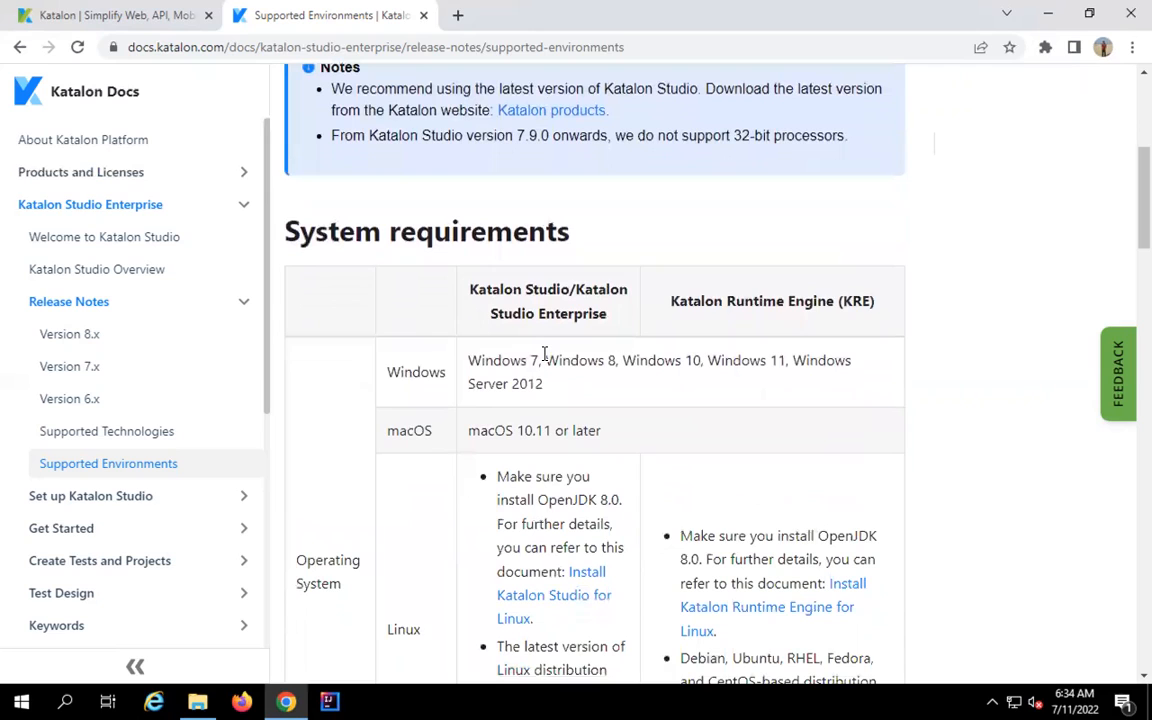
mouse_move(381, 350)
mouse_down()
mouse_move(650, 408)
mouse_move(858, 408)
mouse_up()
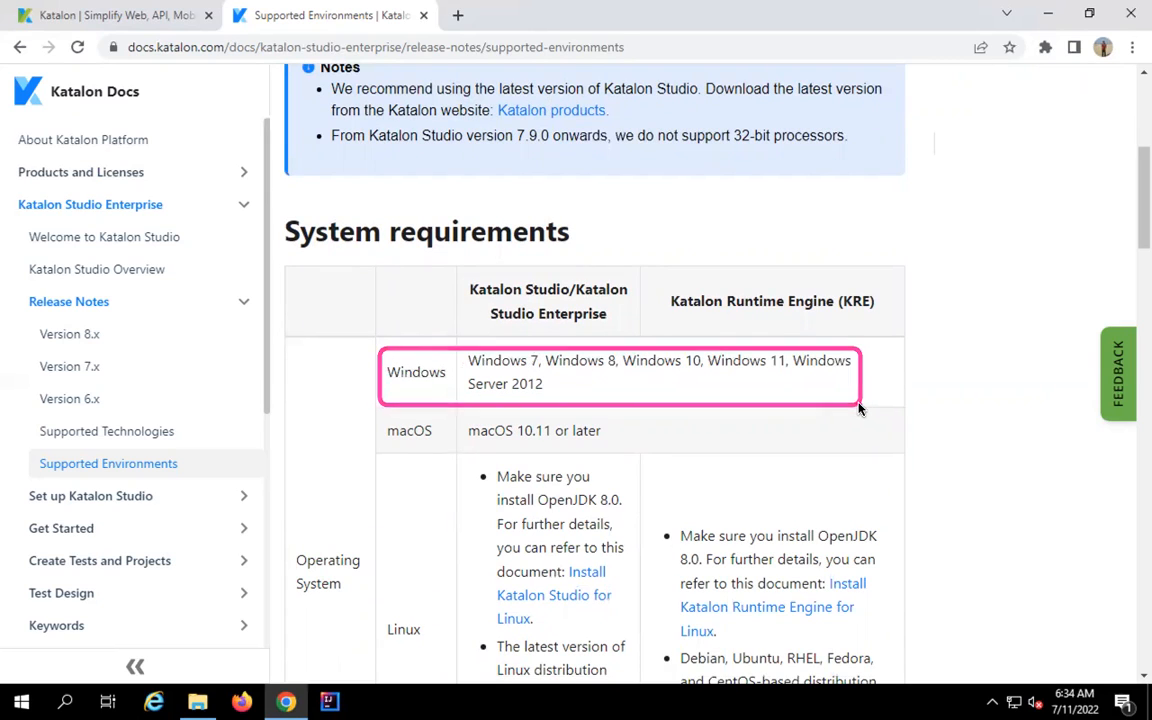
Review the macOS, Linux, GUI components, CPU, memory and hard drive rows of the System requirements table
scroll(653, 405, down, 1)
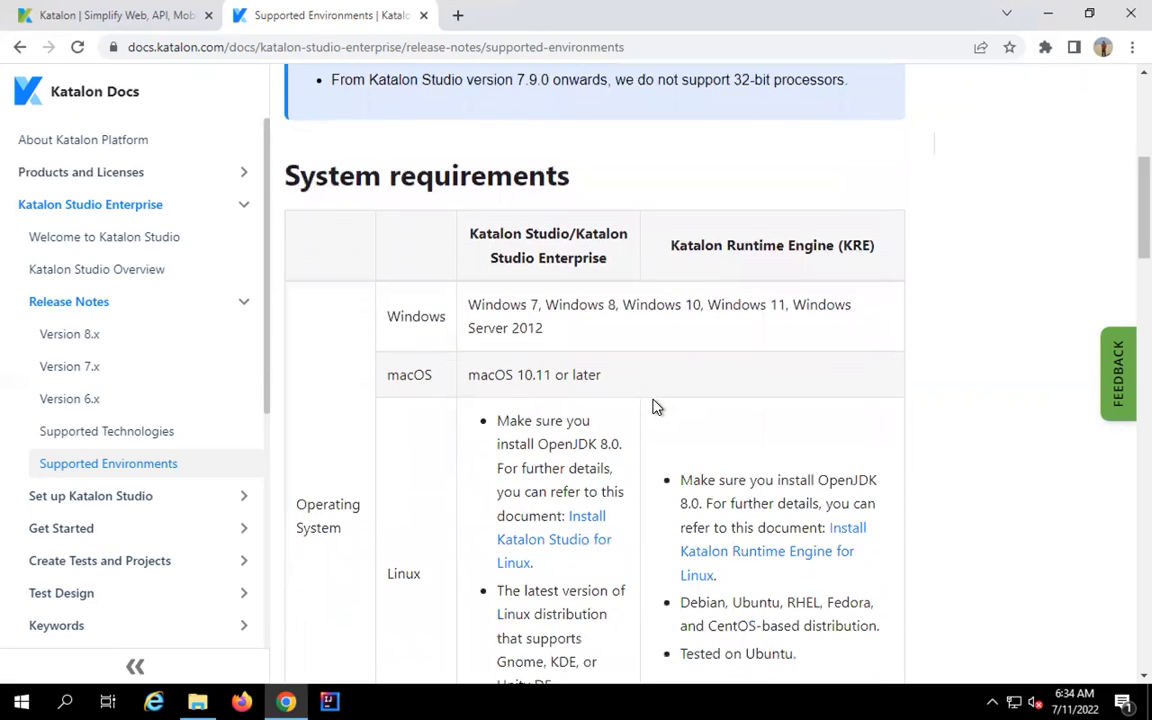
scroll(653, 407, down, 1)
scroll(655, 406, down, 1)
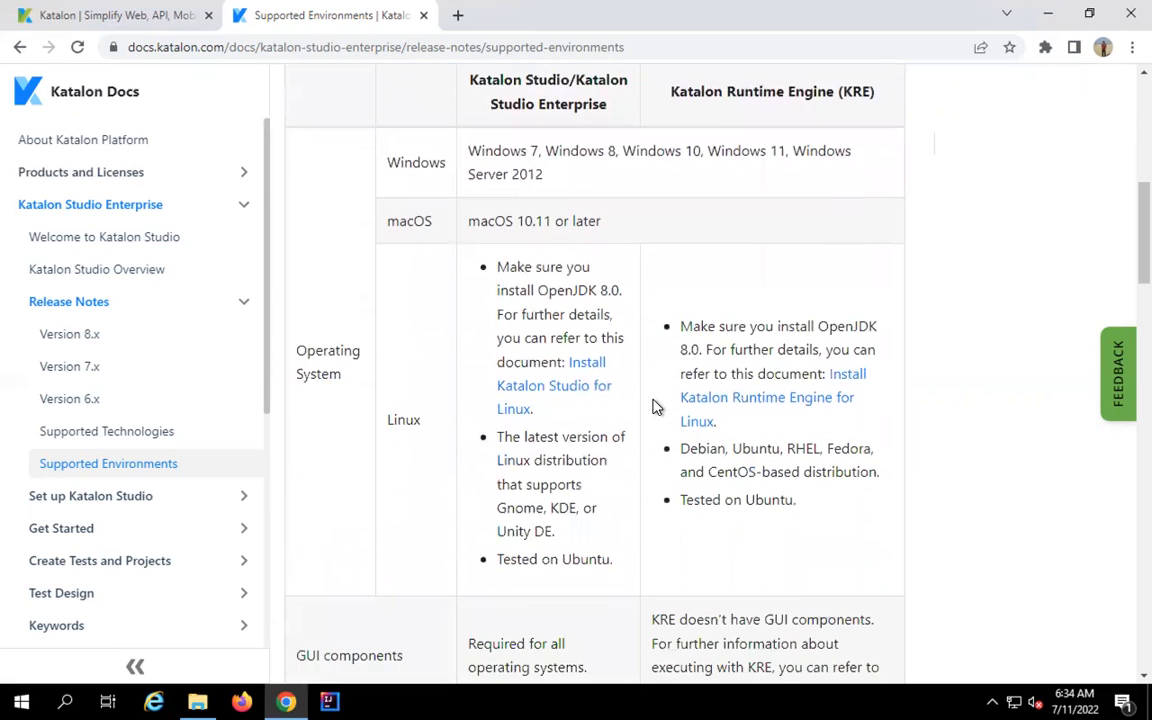
scroll(655, 406, down, 4)
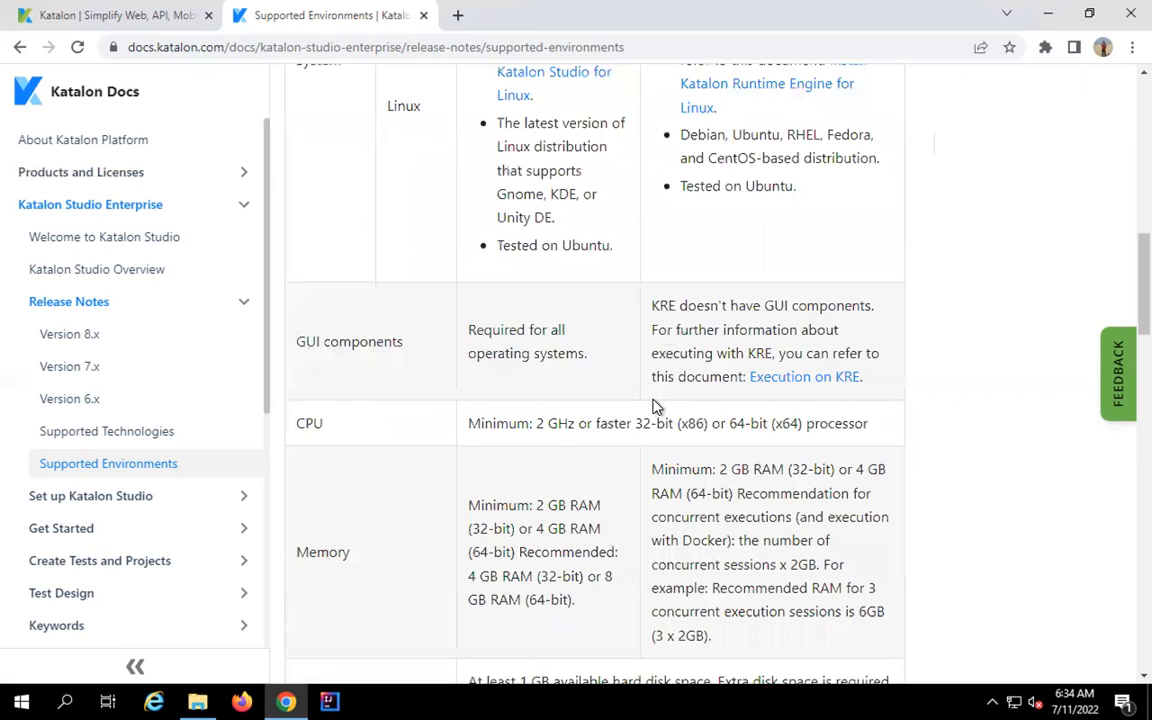
scroll(655, 406, down, 1)
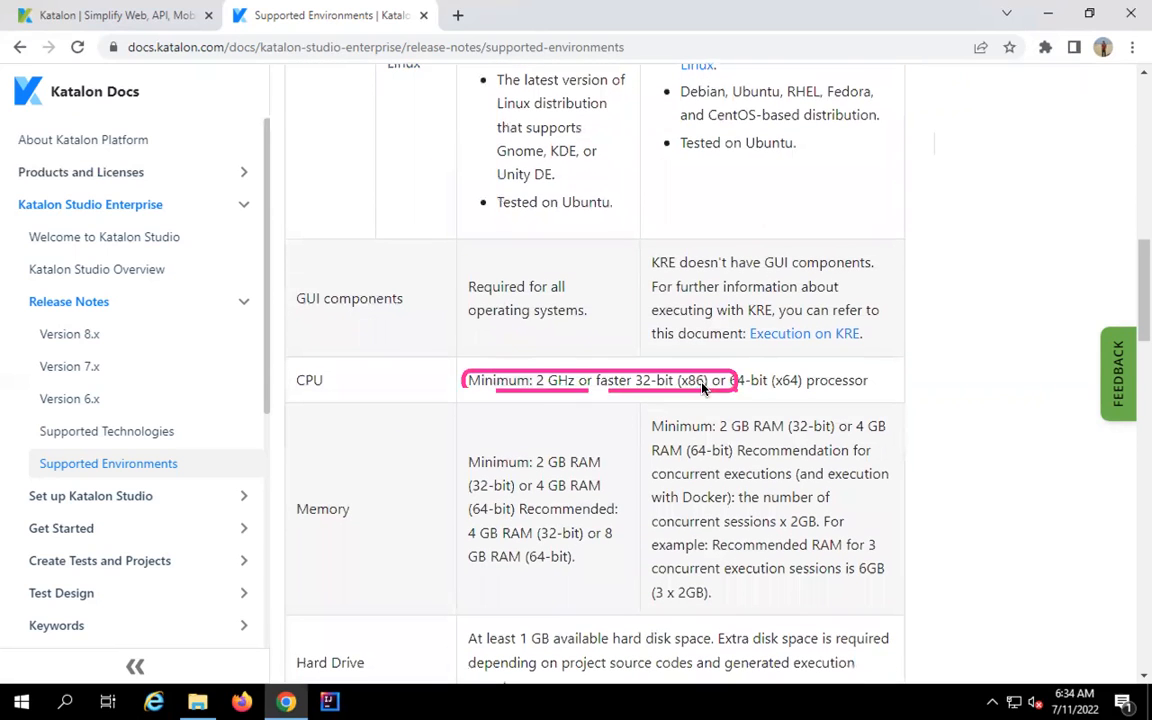
scroll(667, 418, down, 1)
scroll(667, 418, down, 1)
drag(467, 357, 690, 497)
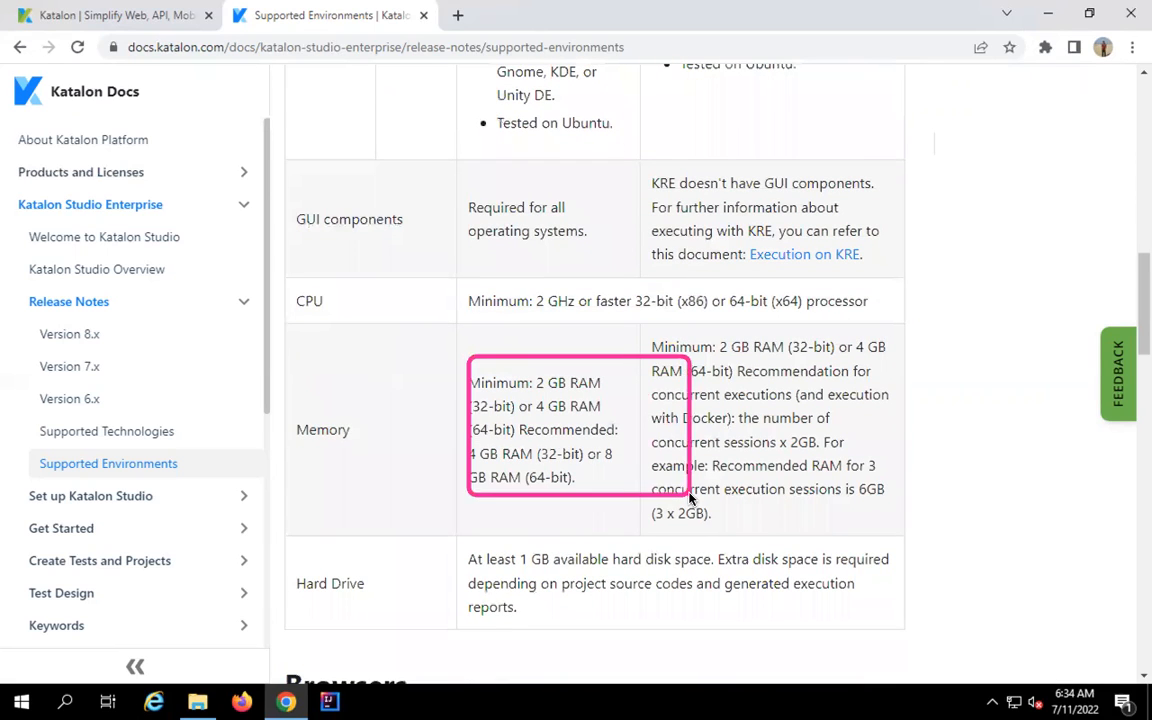
scroll(690, 497, down, 3)
scroll(689, 497, down, 1)
mouse_move(466, 231)
mouse_down()
mouse_move(709, 321)
mouse_move(936, 327)
mouse_move(897, 327)
mouse_move(908, 327)
mouse_up()
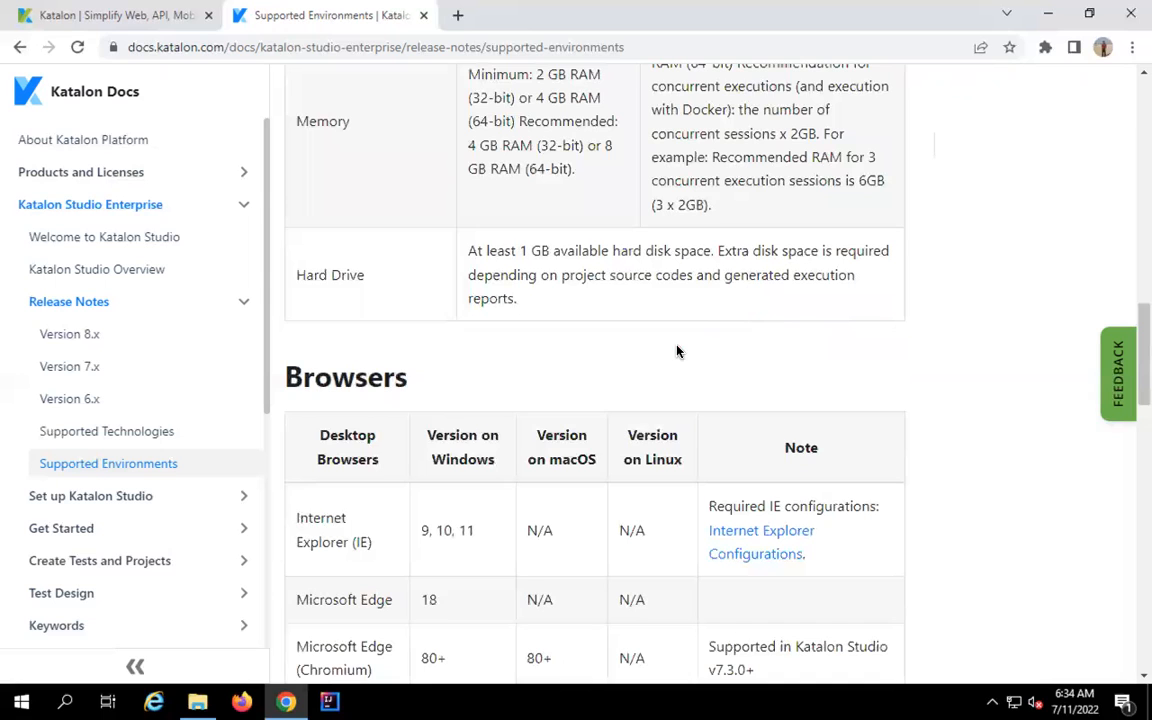
Look through the Browsers, Mobile and Windows sections of the page, and return to the system requirements
scroll(677, 351, down, 3)
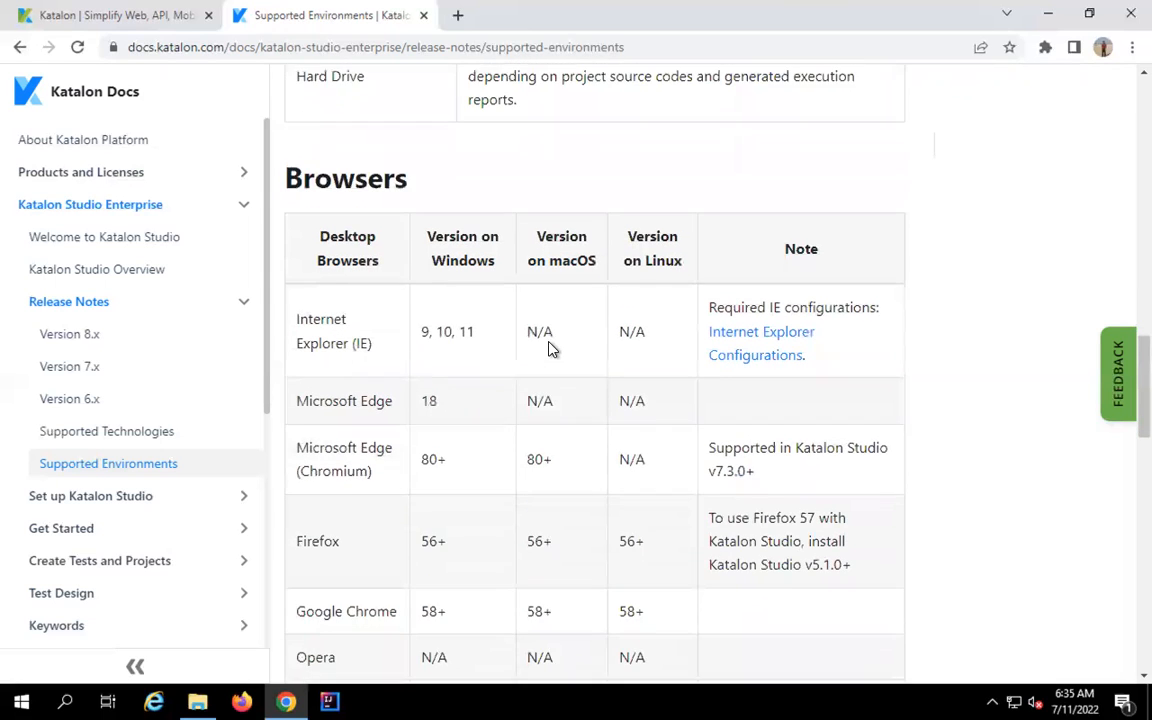
scroll(552, 347, down, 3)
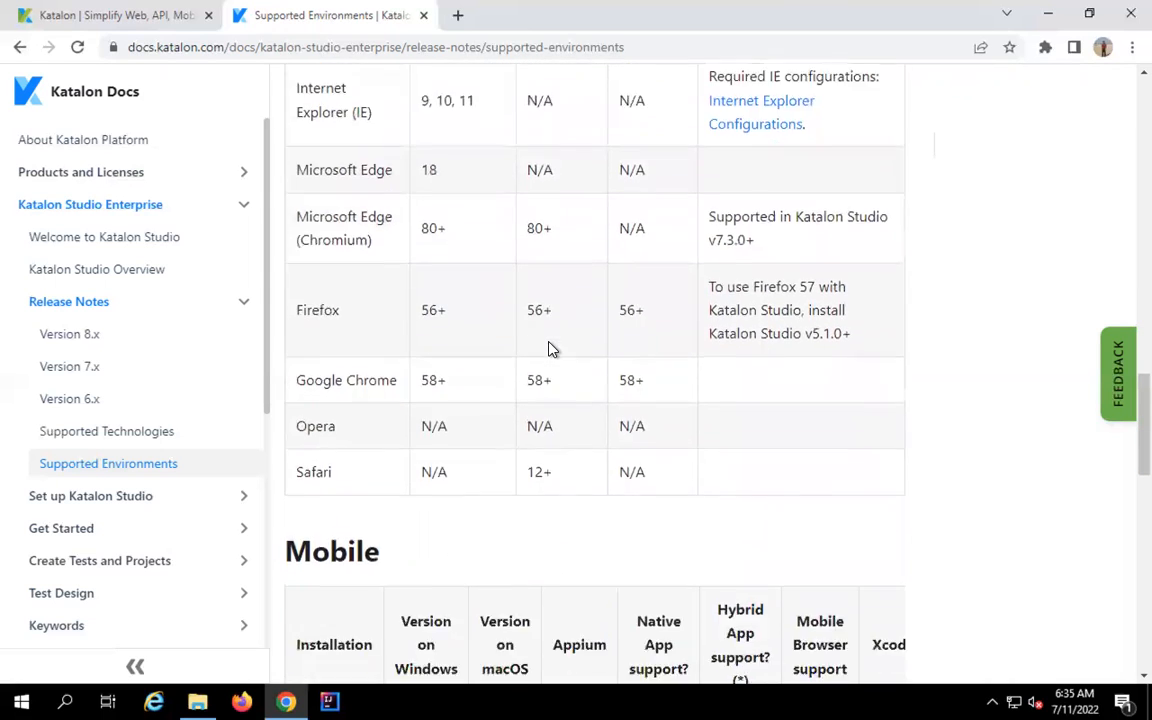
scroll(552, 348, down, 3)
scroll(552, 348, down, 6)
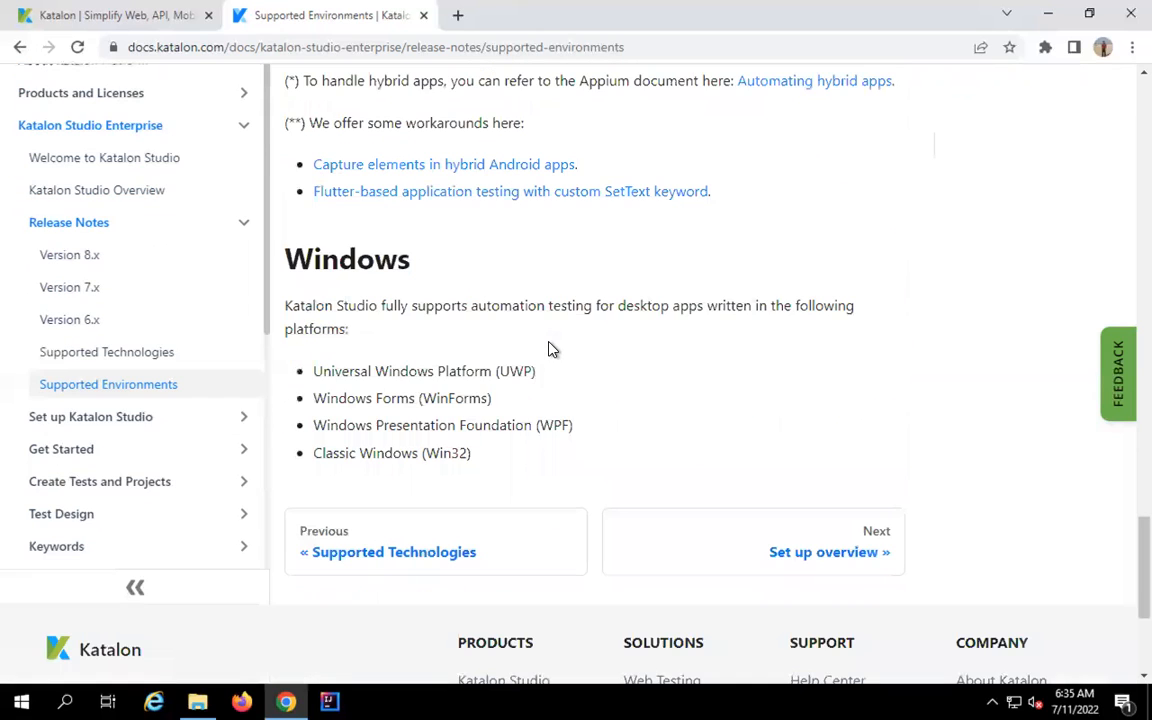
scroll(552, 348, up, 20)
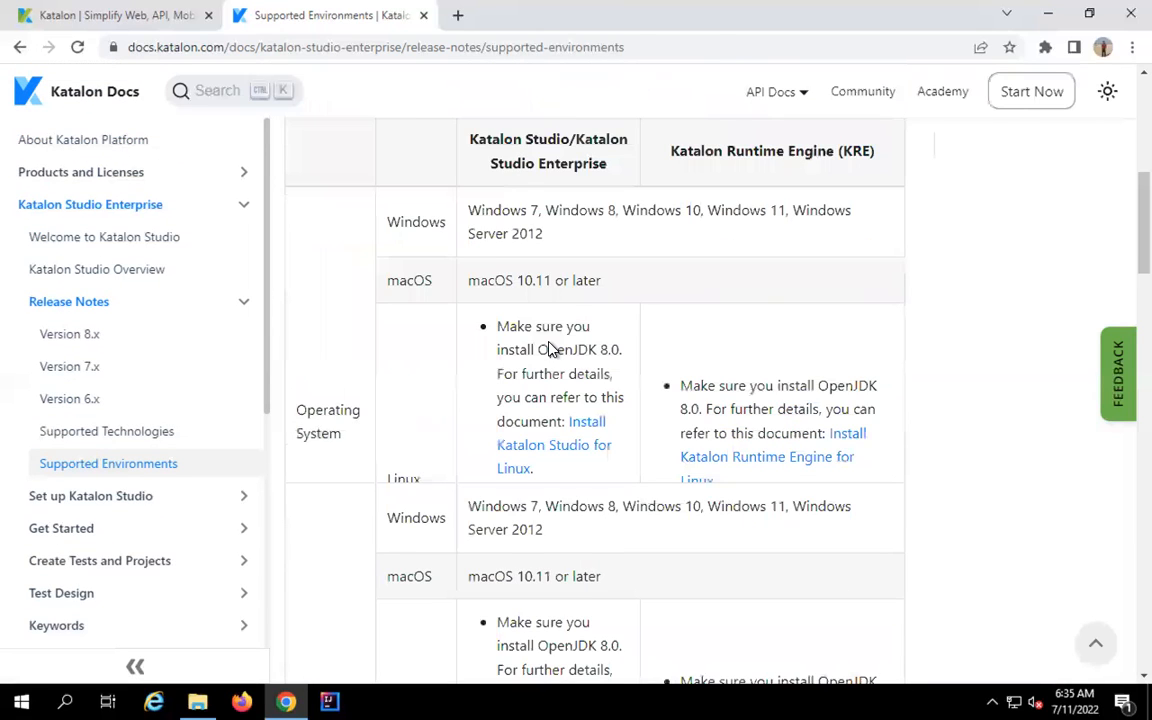
scroll(552, 348, up, 5)
scroll(552, 348, down, 2)
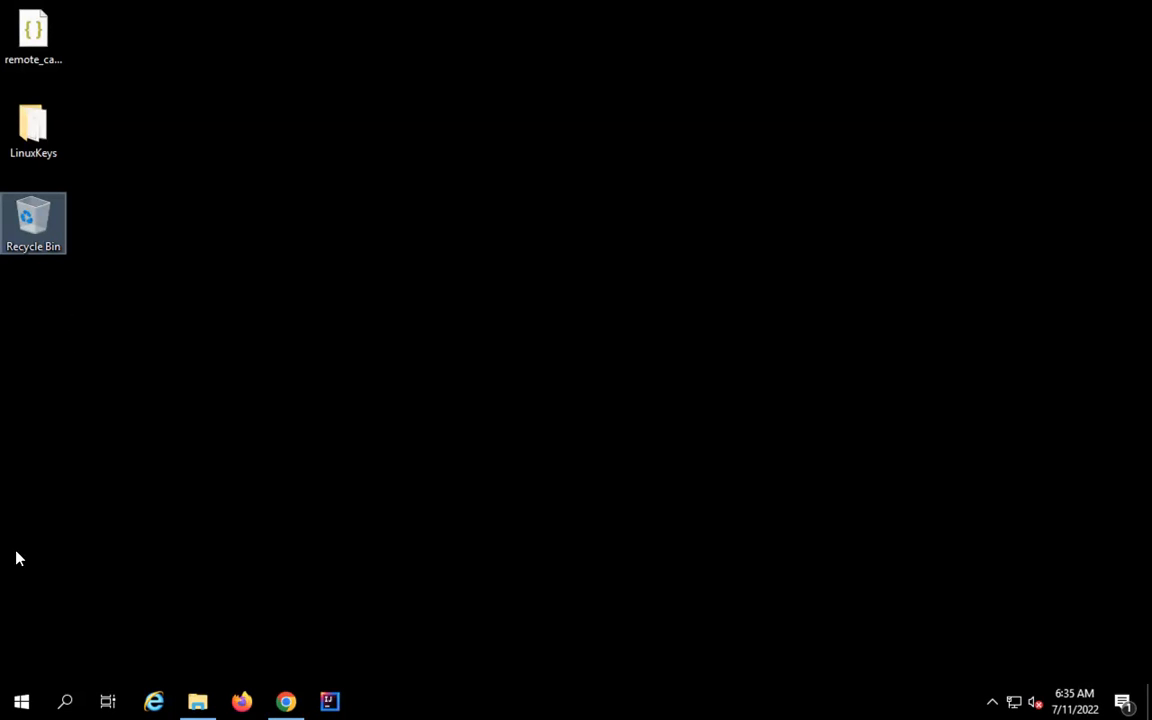
Switch to File Explorer and view This PC's properties to check the Windows edition, processor, installed memory and system type
click(197, 701)
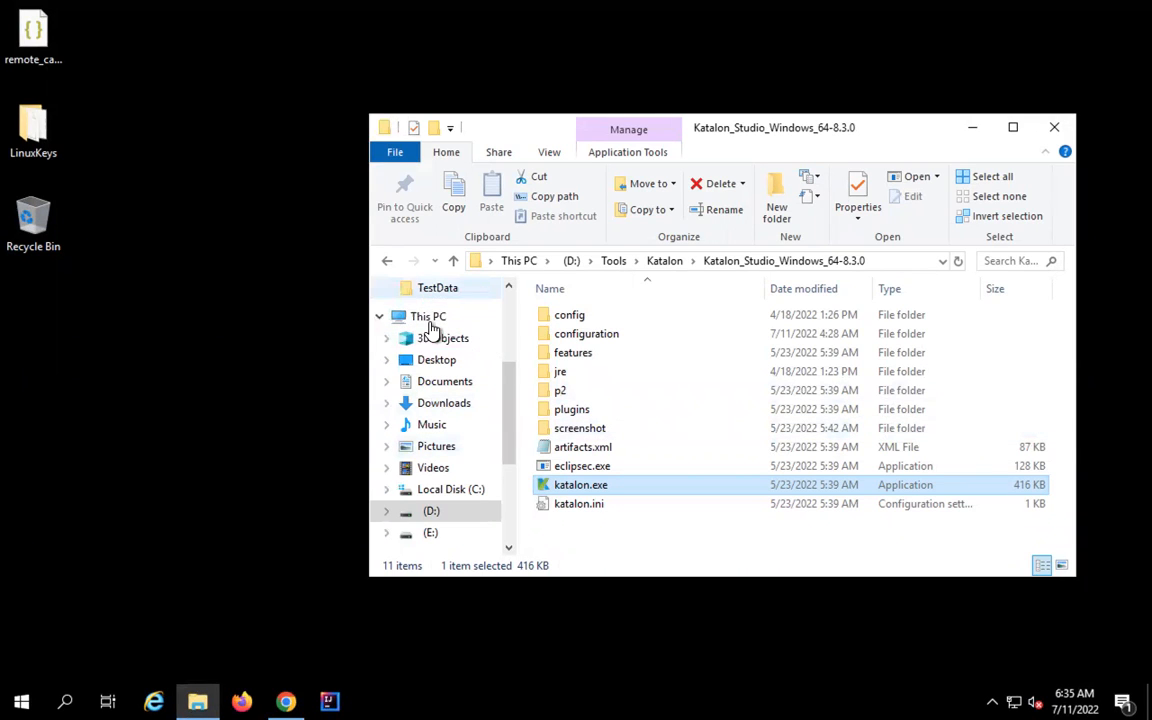
right_click(432, 320)
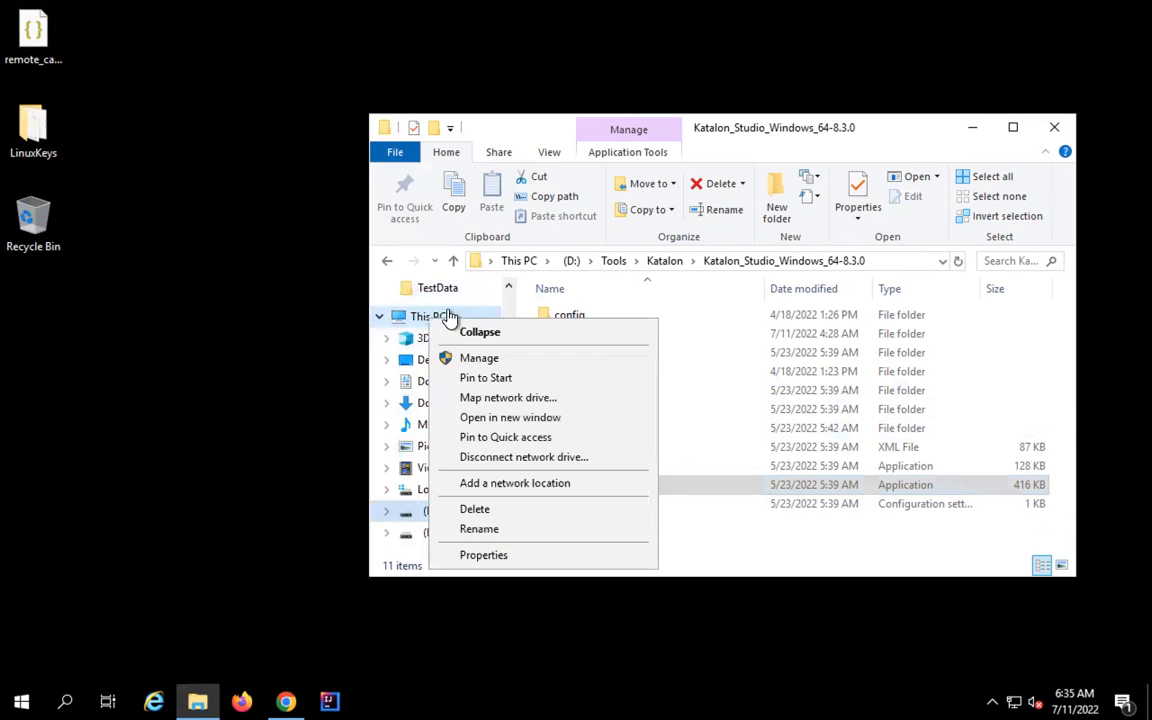
click(487, 564)
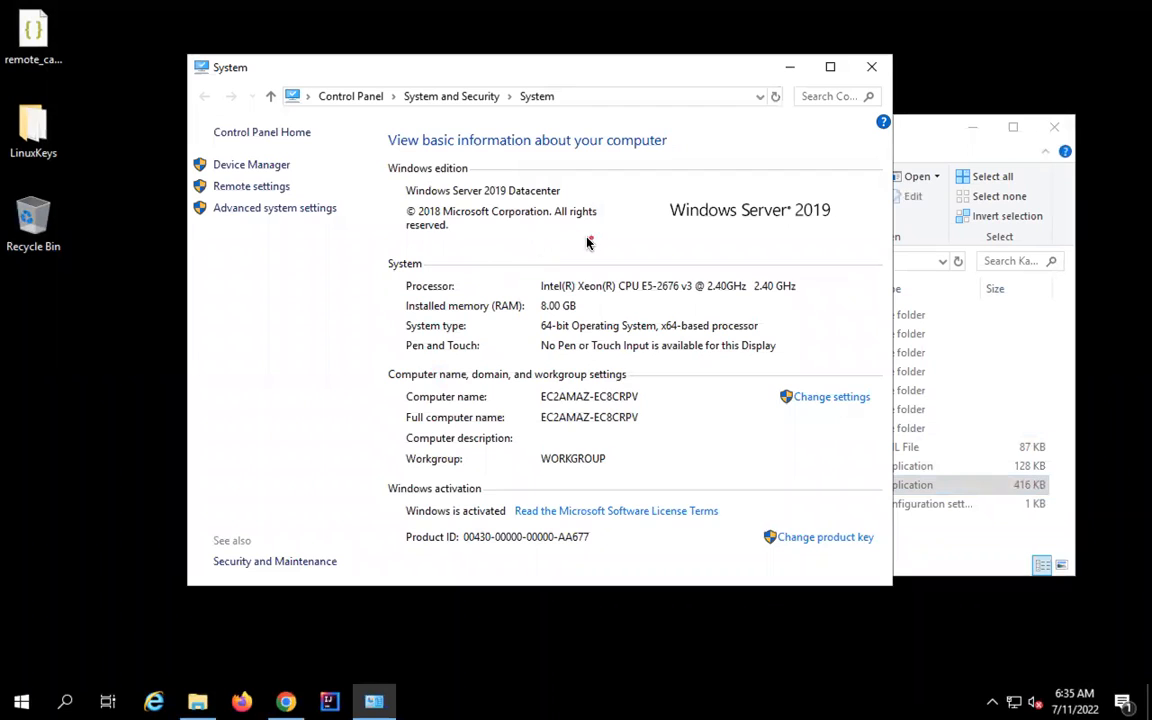
mouse_move(396, 198)
mouse_down()
mouse_move(753, 226)
mouse_move(767, 246)
mouse_up()
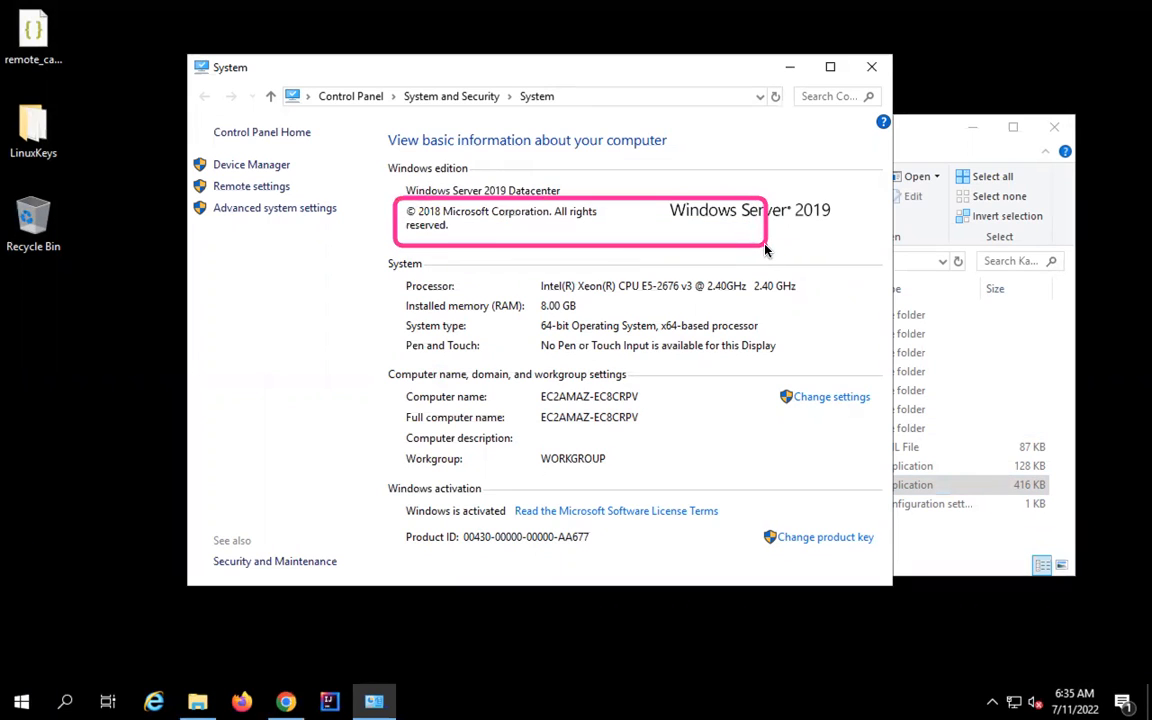
drag(398, 278, 822, 298)
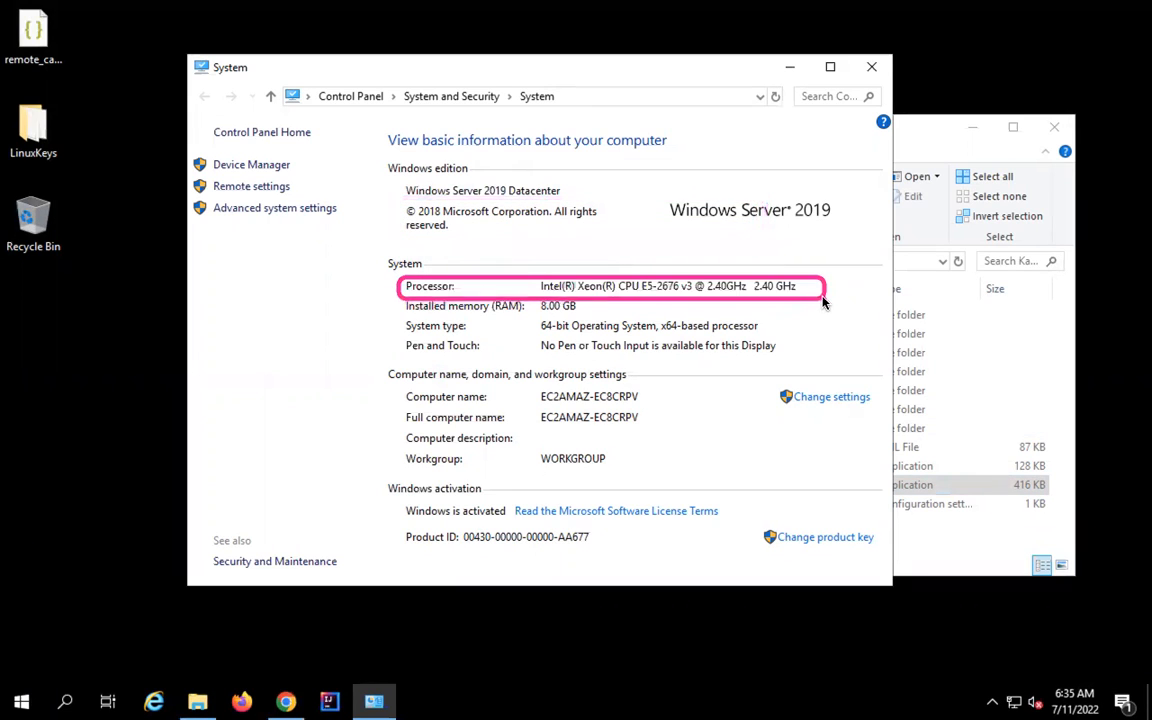
drag(406, 298, 612, 313)
drag(393, 321, 779, 342)
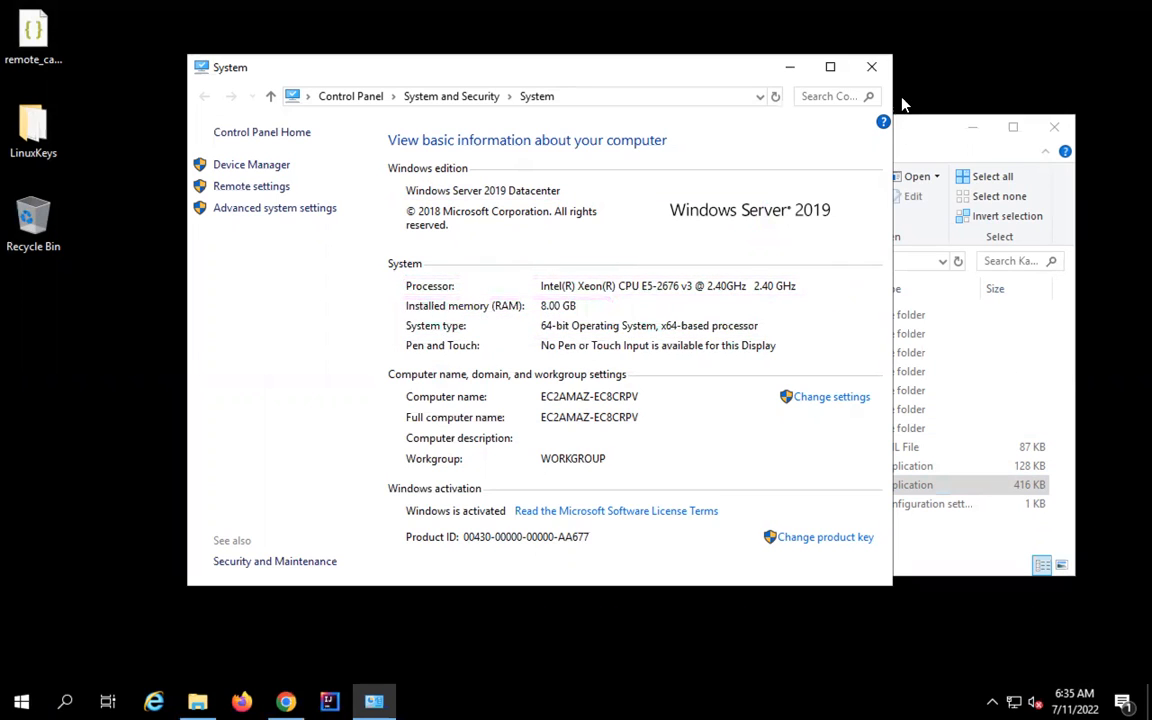
click(872, 67)
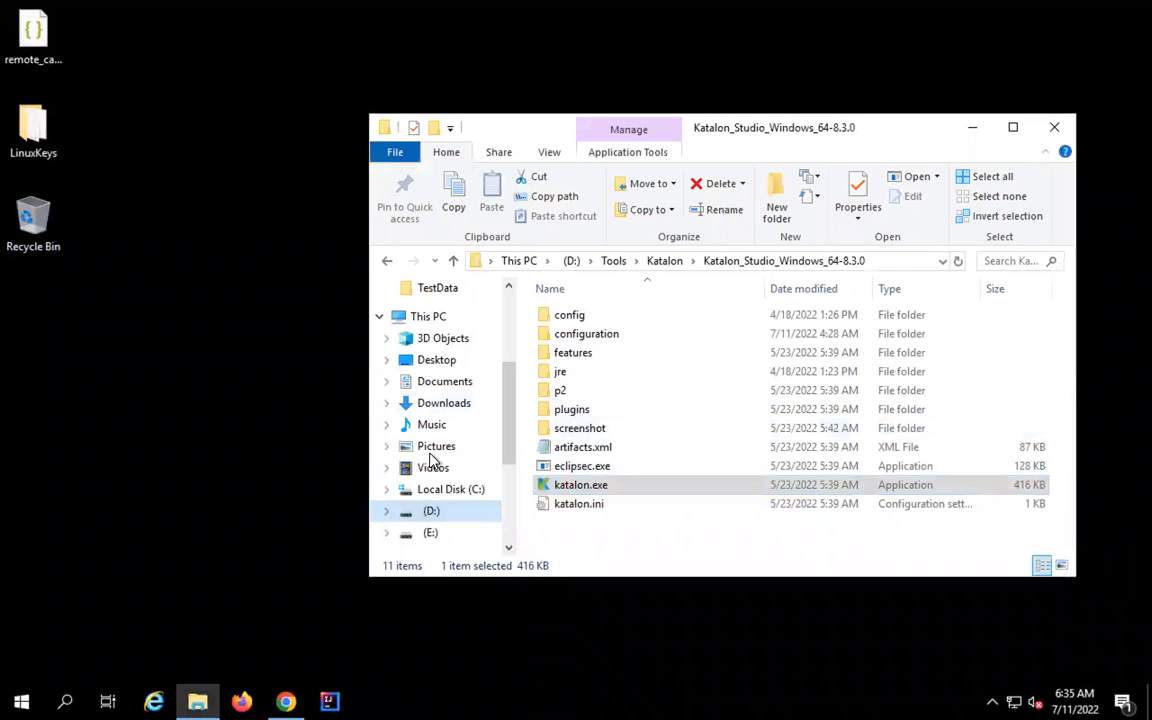
Show This PC's contents and check the free space on the C:, D: and E: drives
click(428, 317)
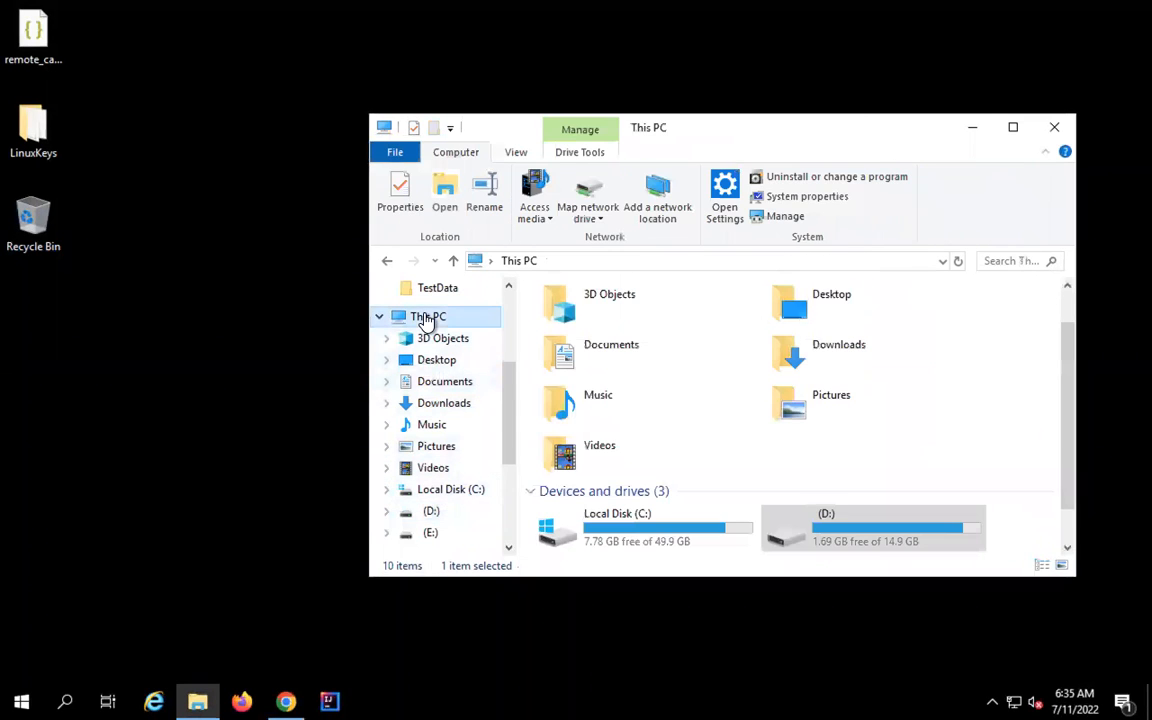
scroll(676, 467, down, 1)
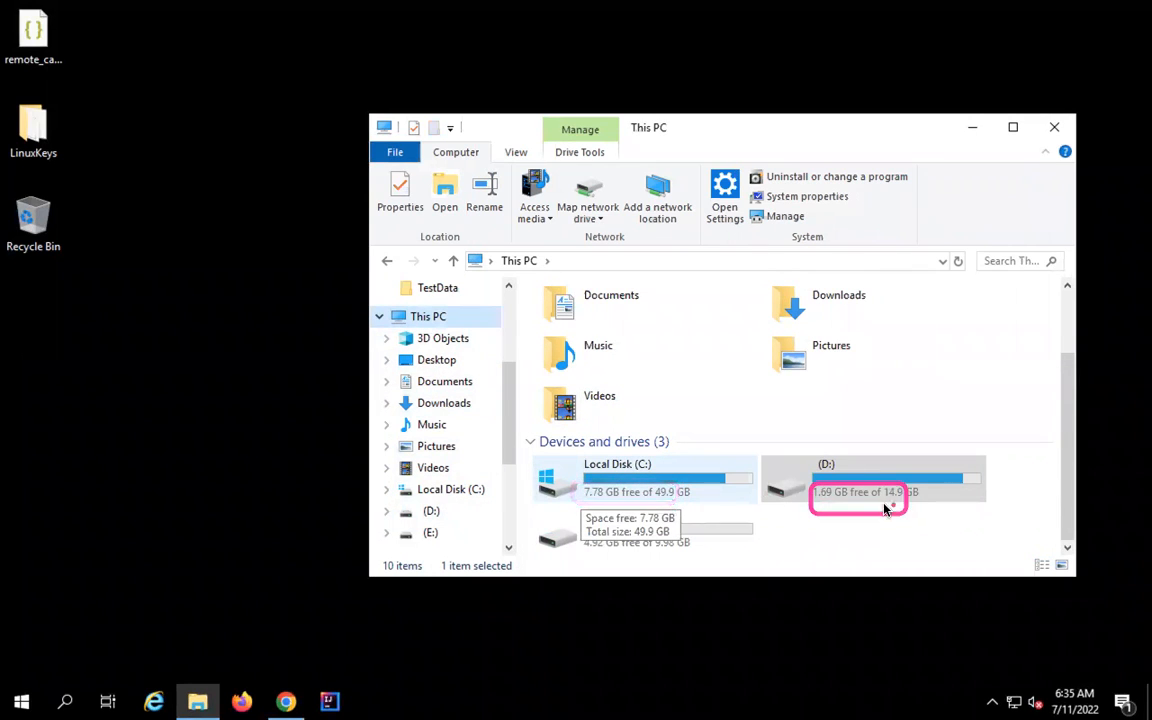
click(806, 561)
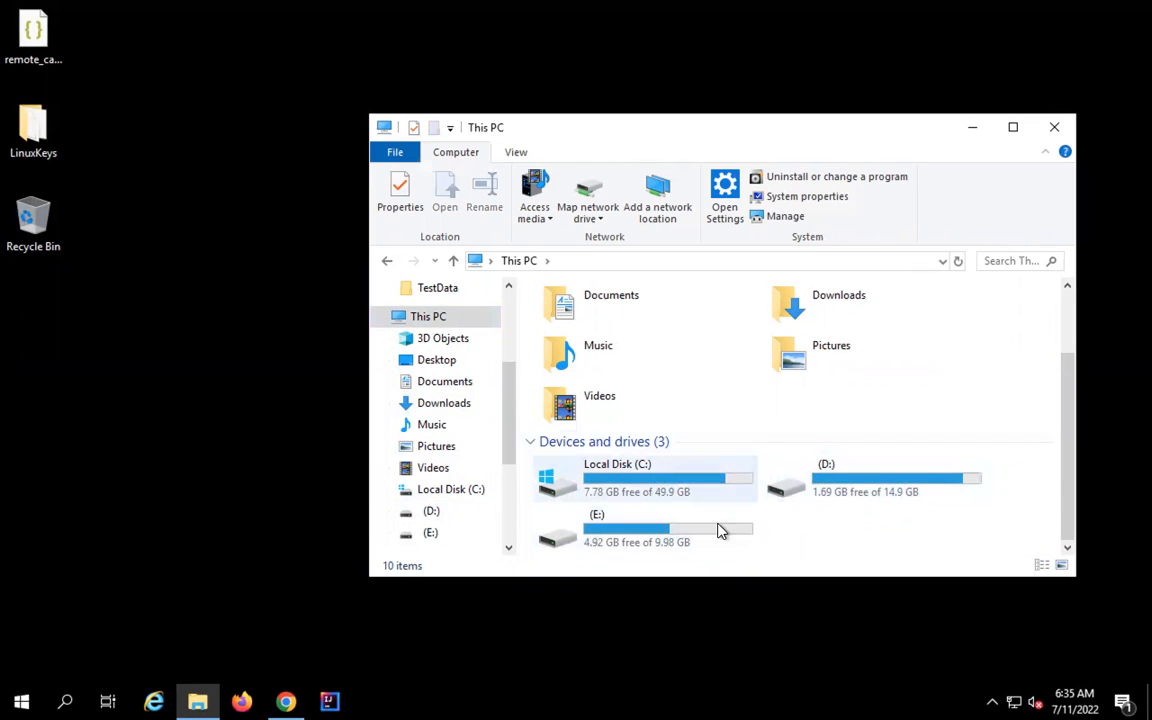
Display the About This Mac overview on the macOS desktop to check the system version, processor and memory
mouse_move(640, 412)
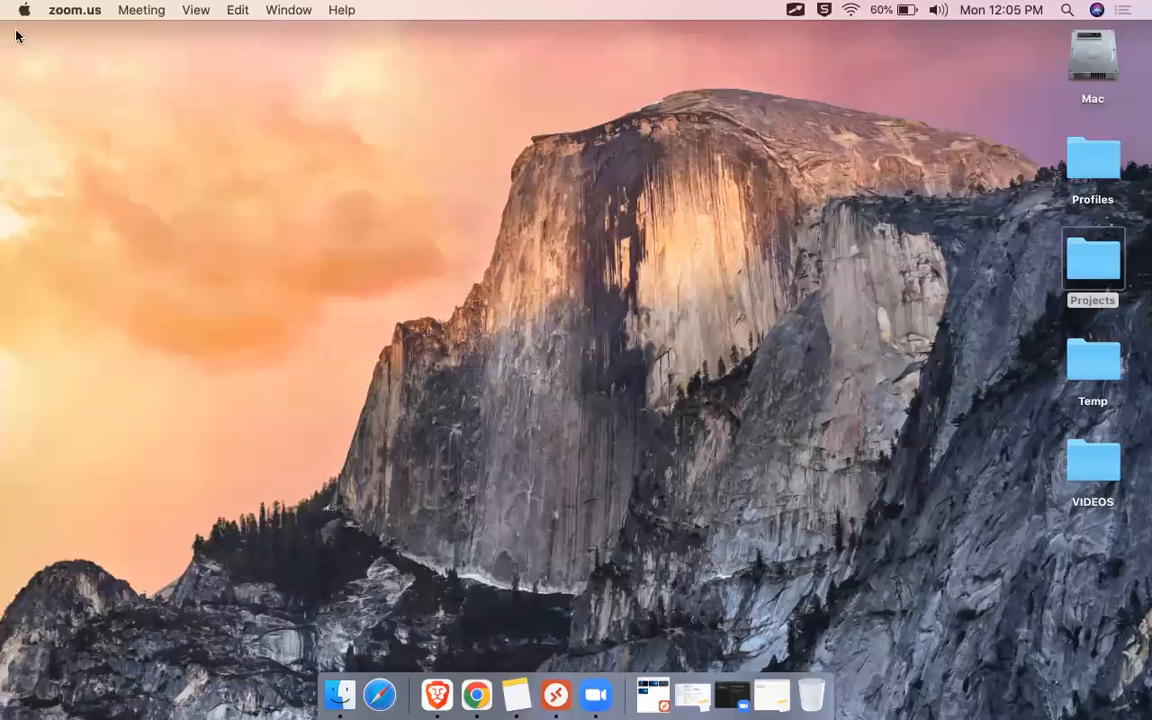
click(23, 11)
click(41, 33)
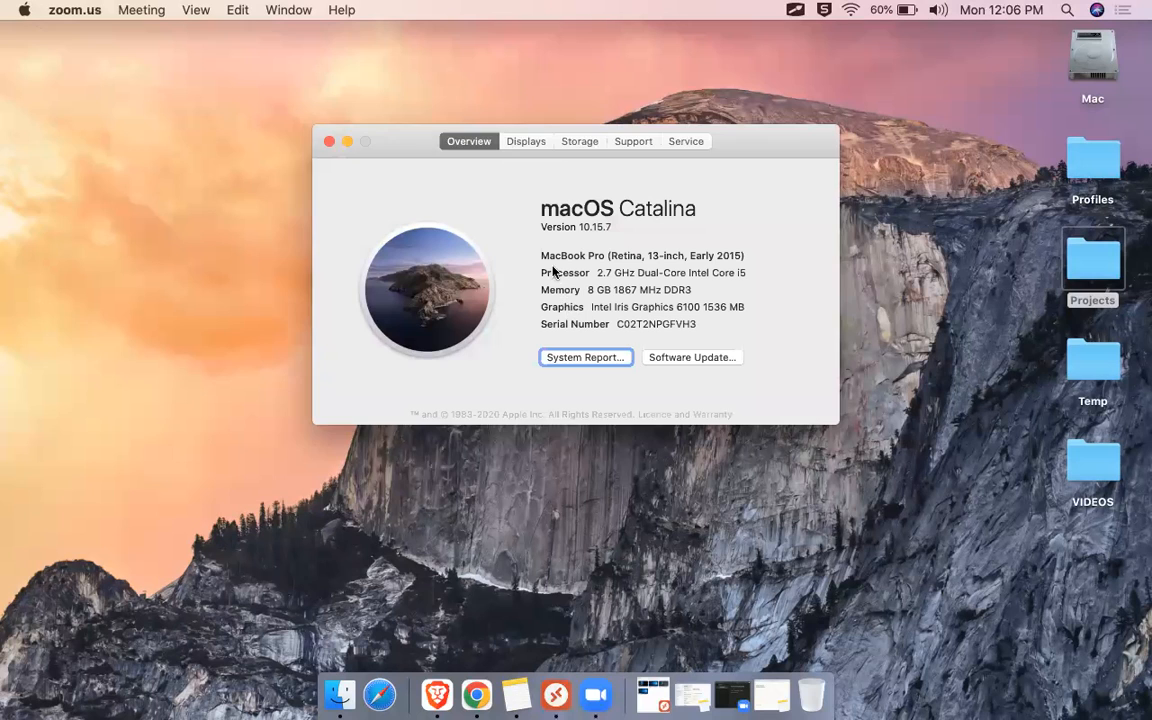
Examine the model, processor, memory and graphics details in About This Mac, and close its window
key(ctrl+a)
drag(522, 245, 765, 329)
key(Escape)
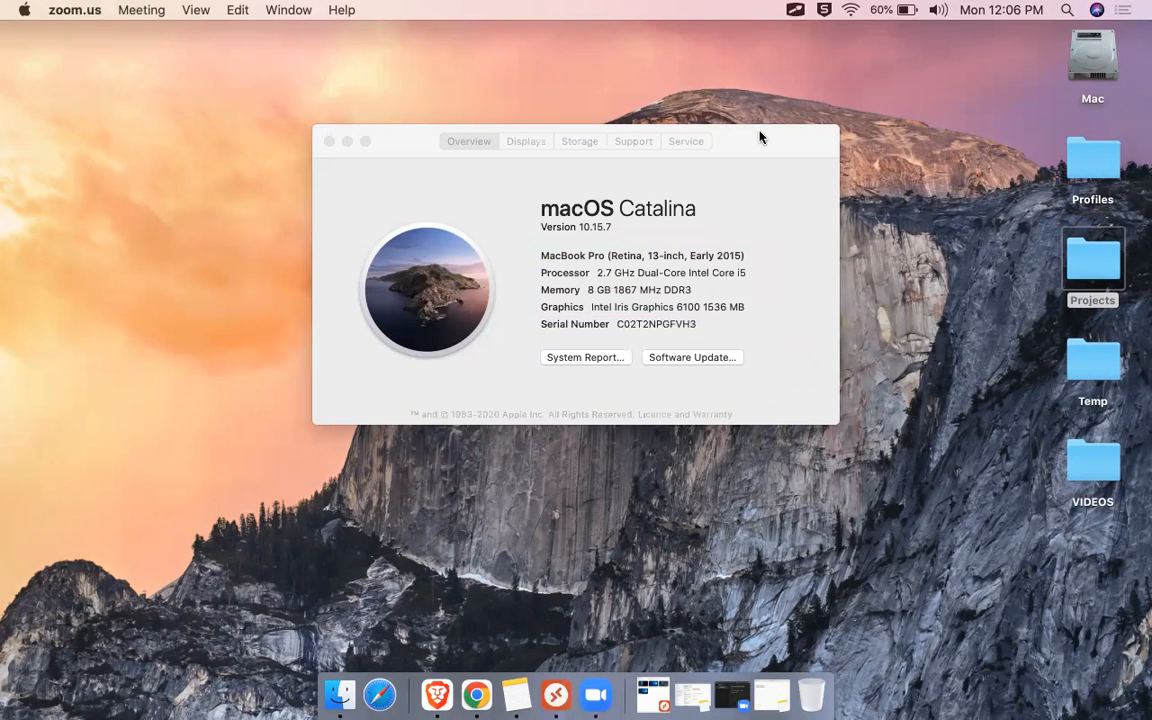
drag(760, 137, 765, 243)
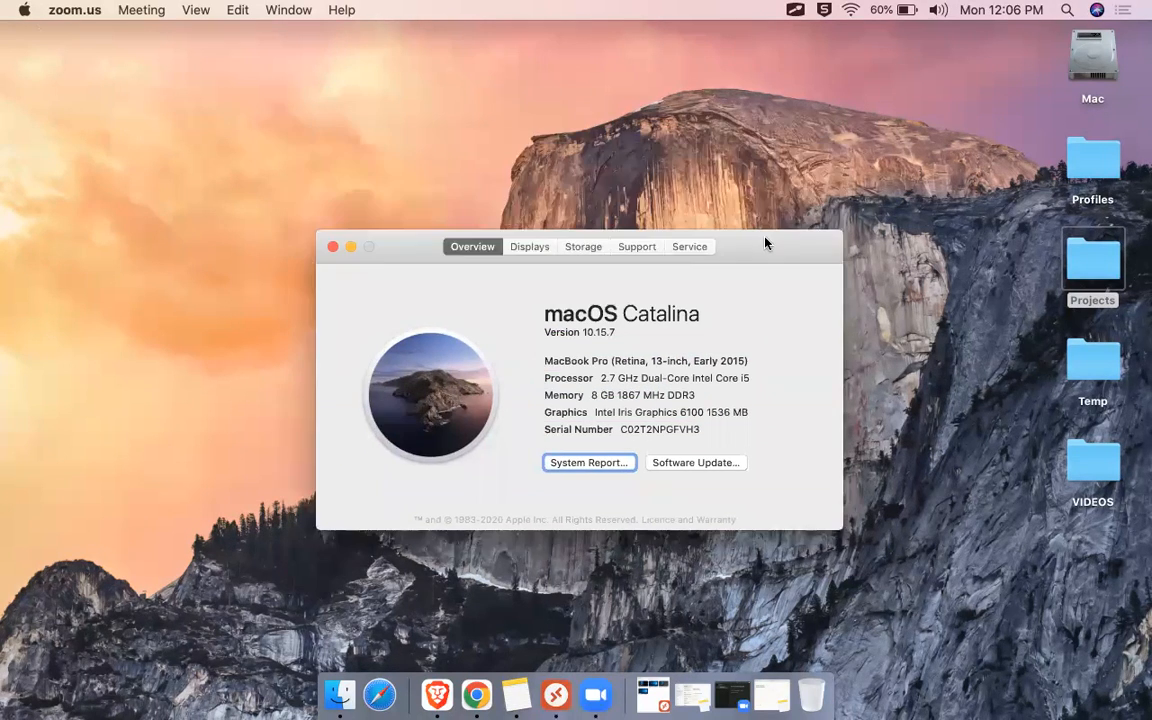
click(332, 247)
key(ctrl+Right)
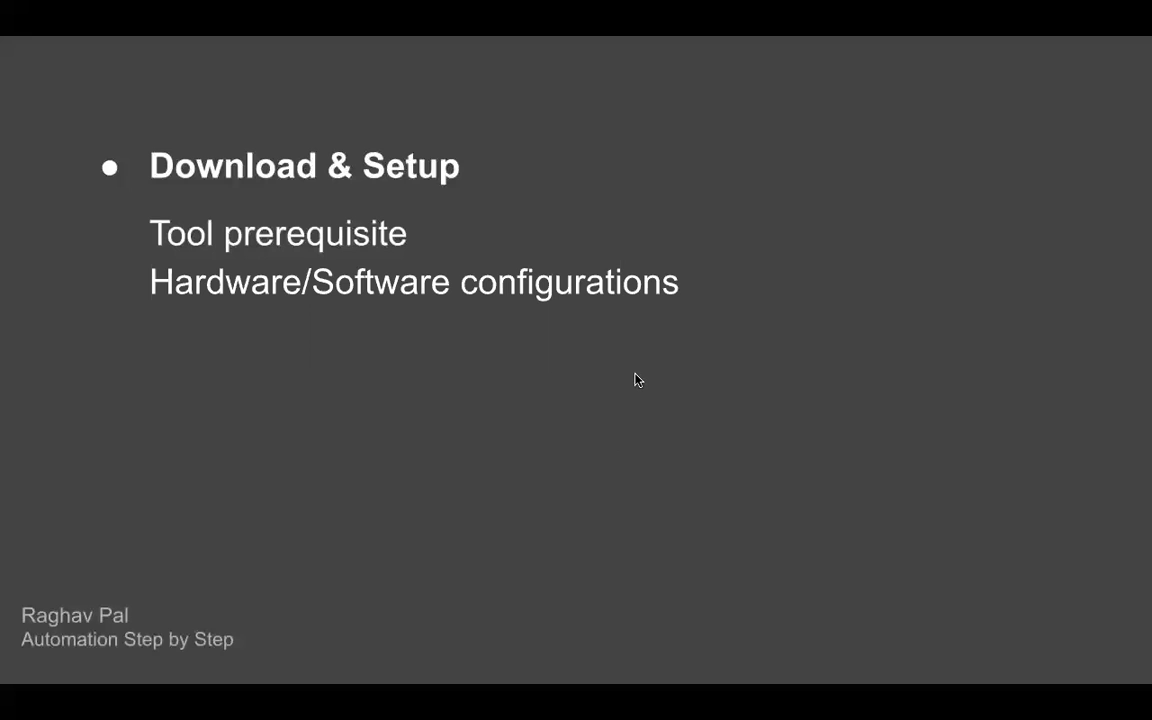
key(Right)
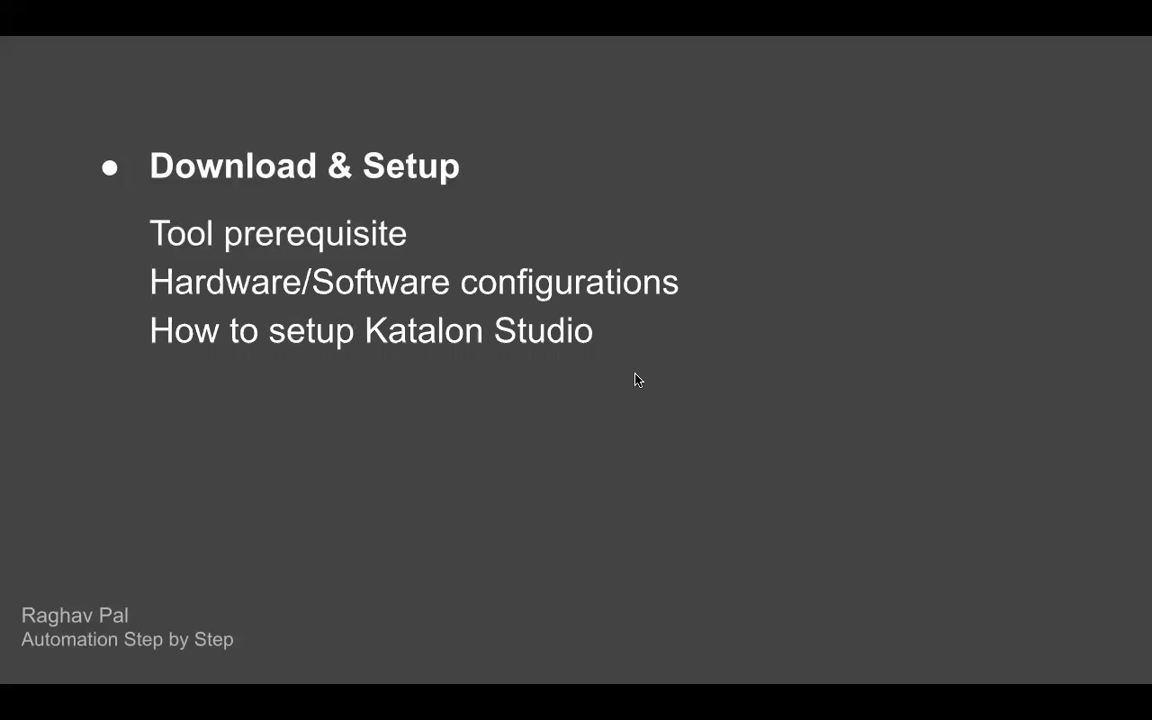
key(Right)
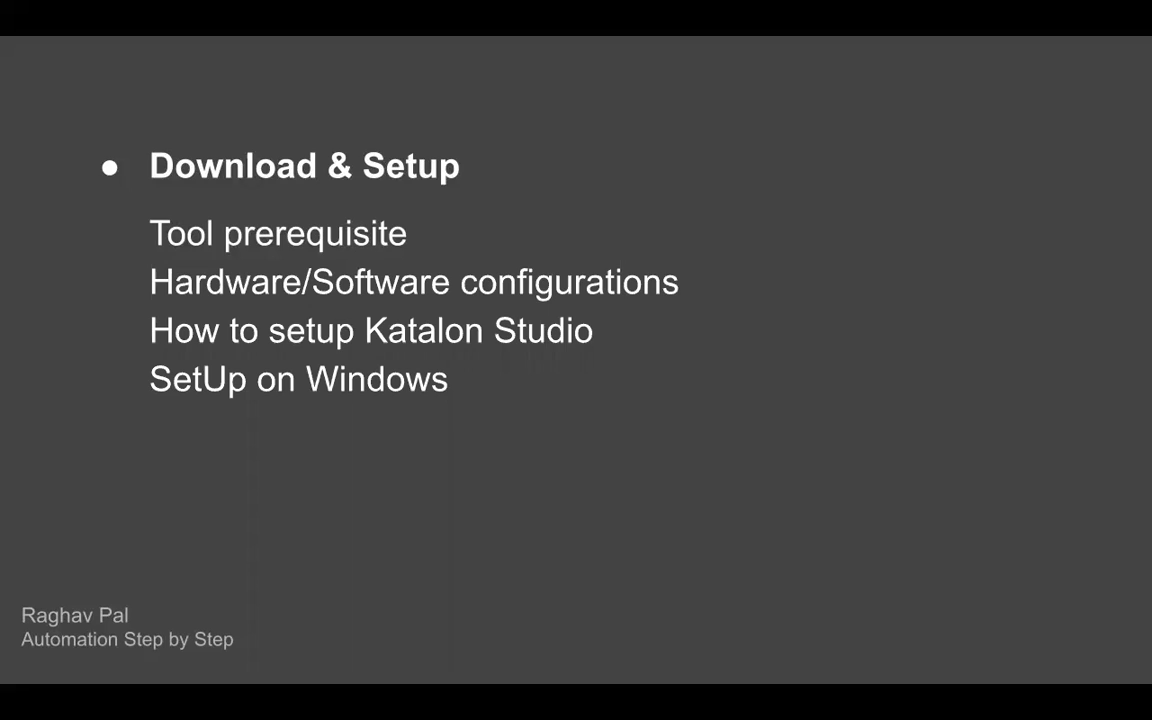
key(Right)
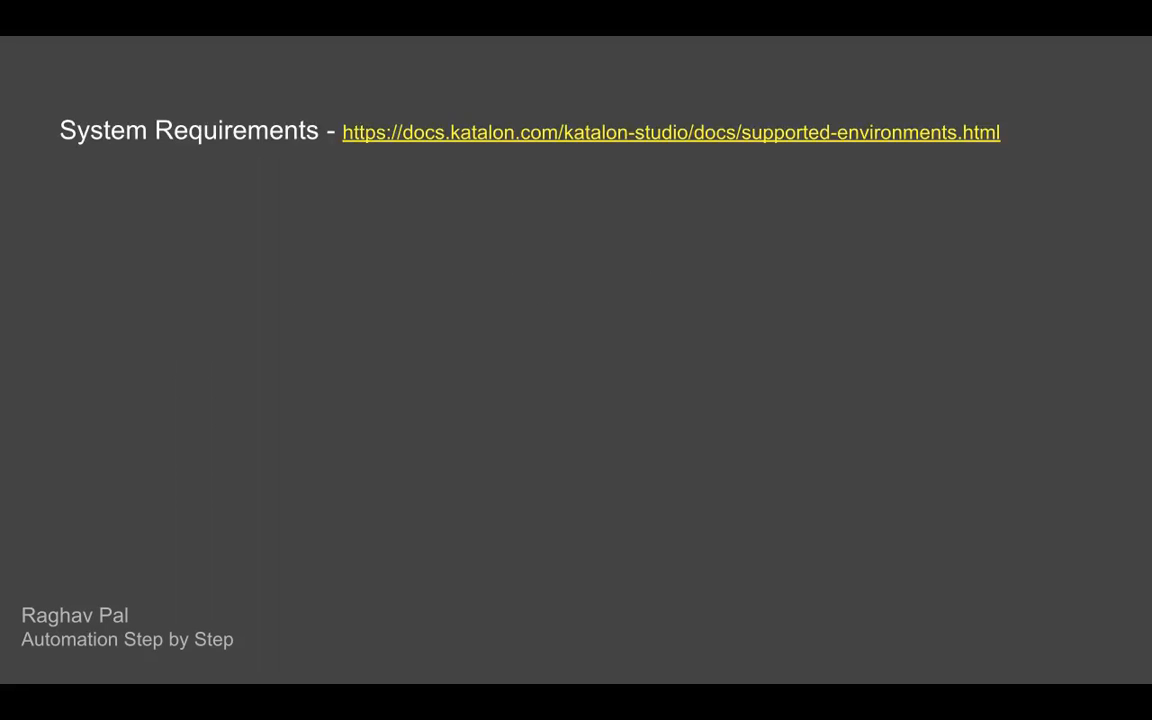
key(Right)
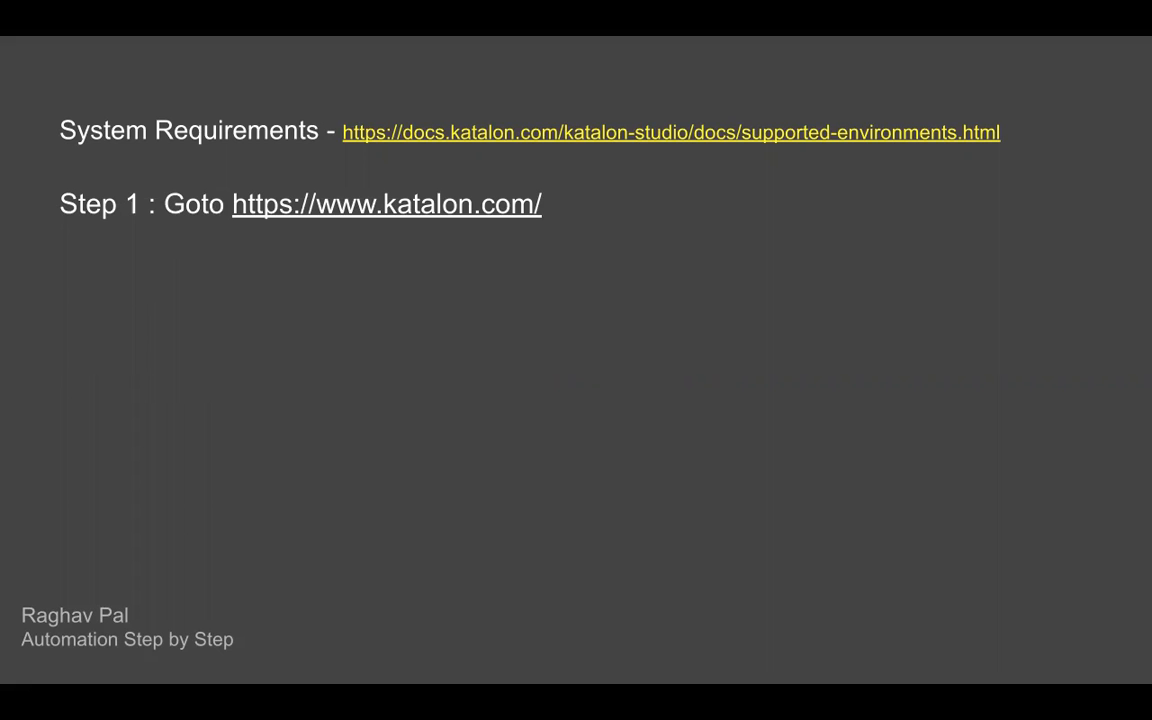
key(Right)
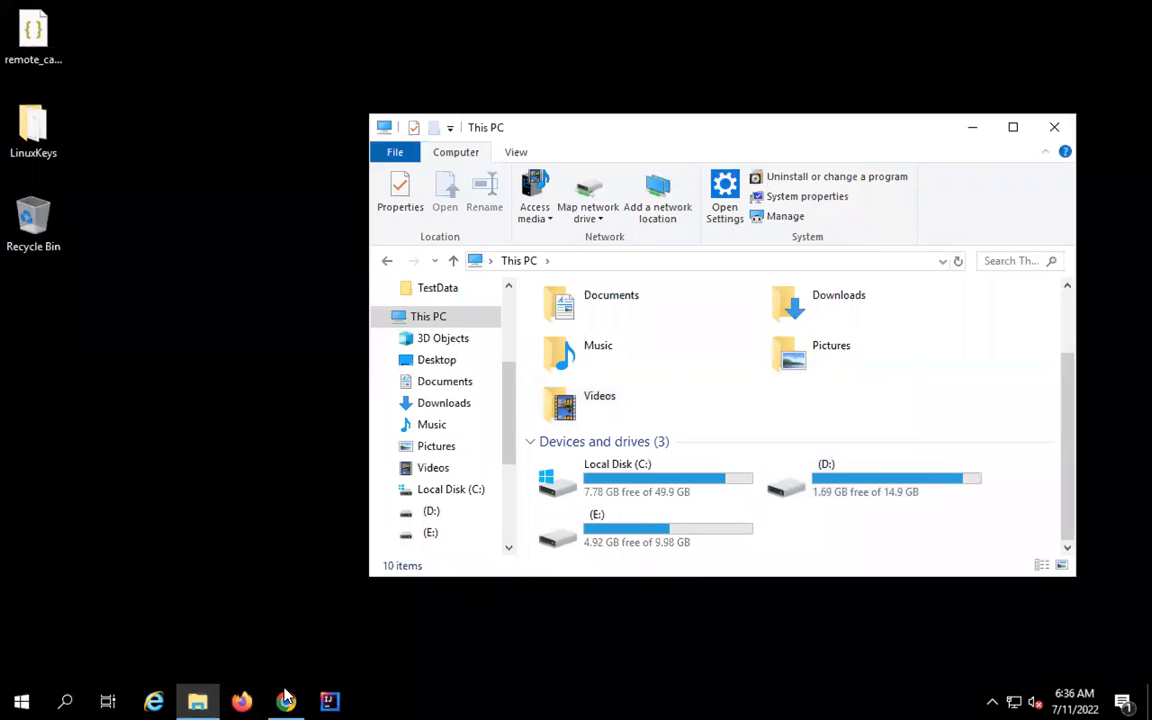
Switch to Chrome on the Windows machine and open the account sign-up form on the Katalon website
click(285, 700)
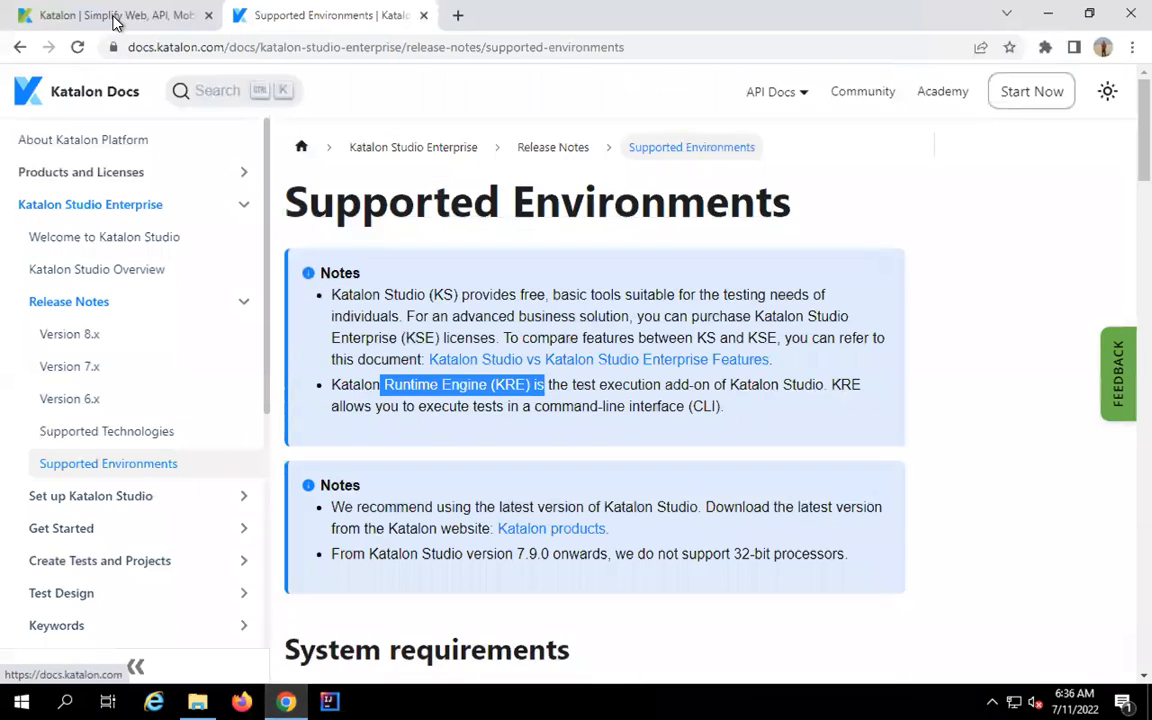
click(149, 18)
click(885, 150)
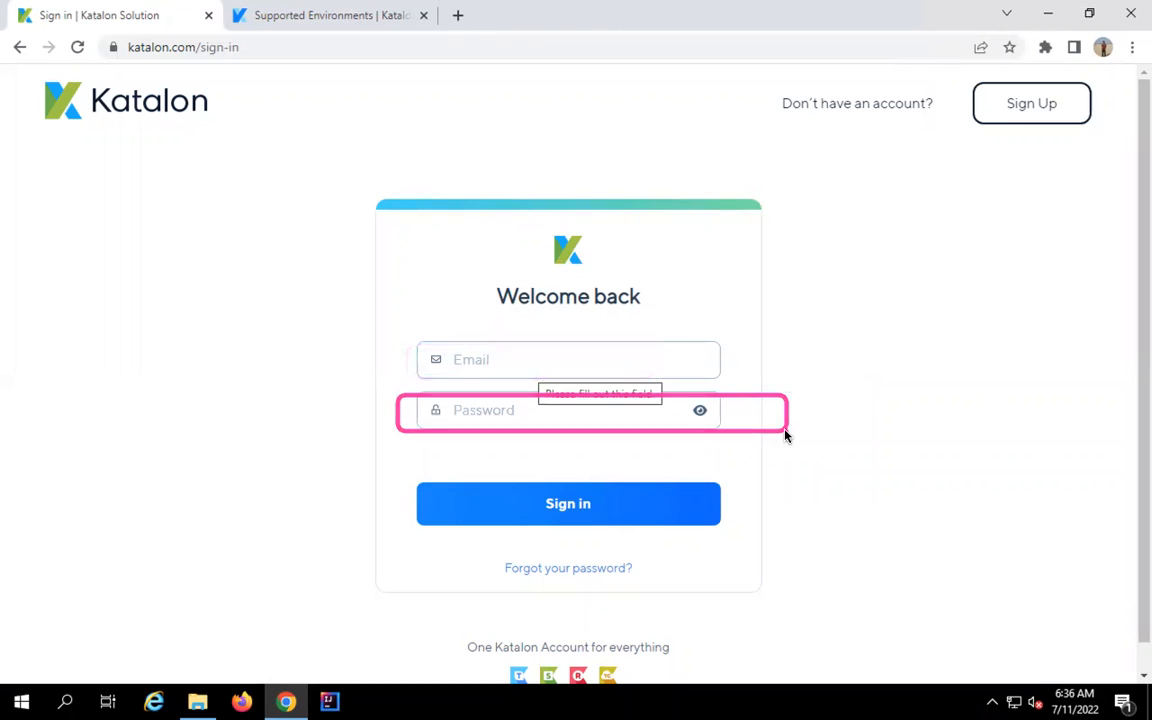
click(1025, 115)
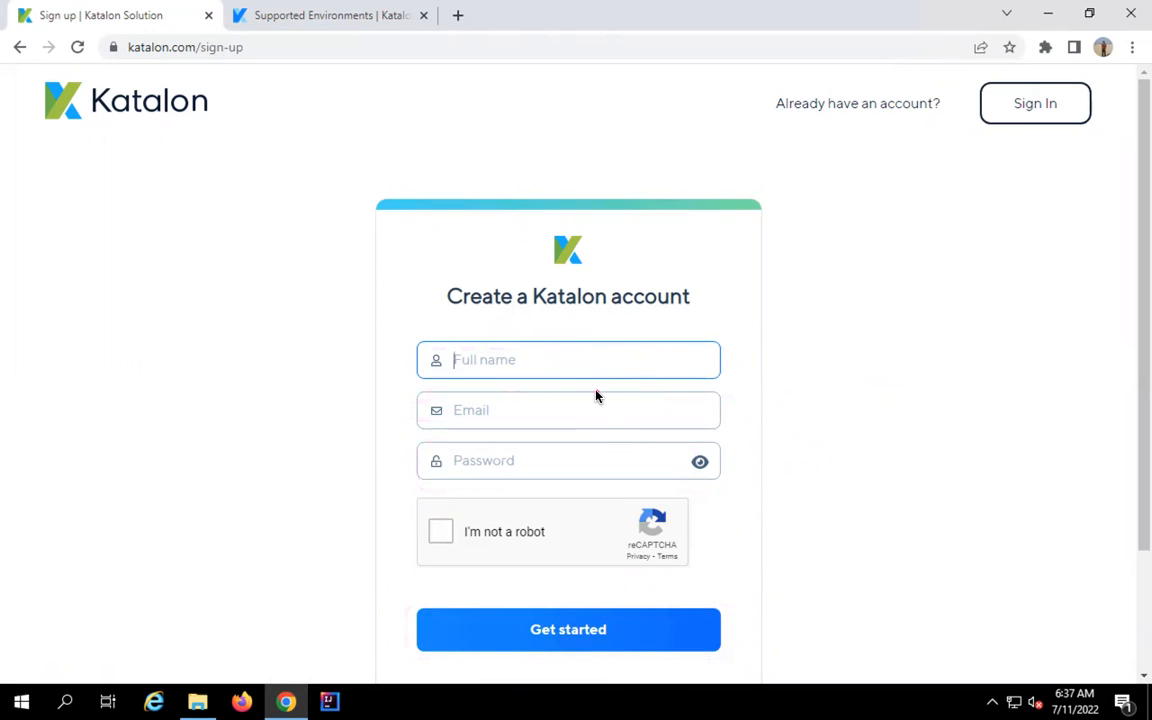
Open katalon.com in a new browser tab and show its Pricing page
click(457, 16)
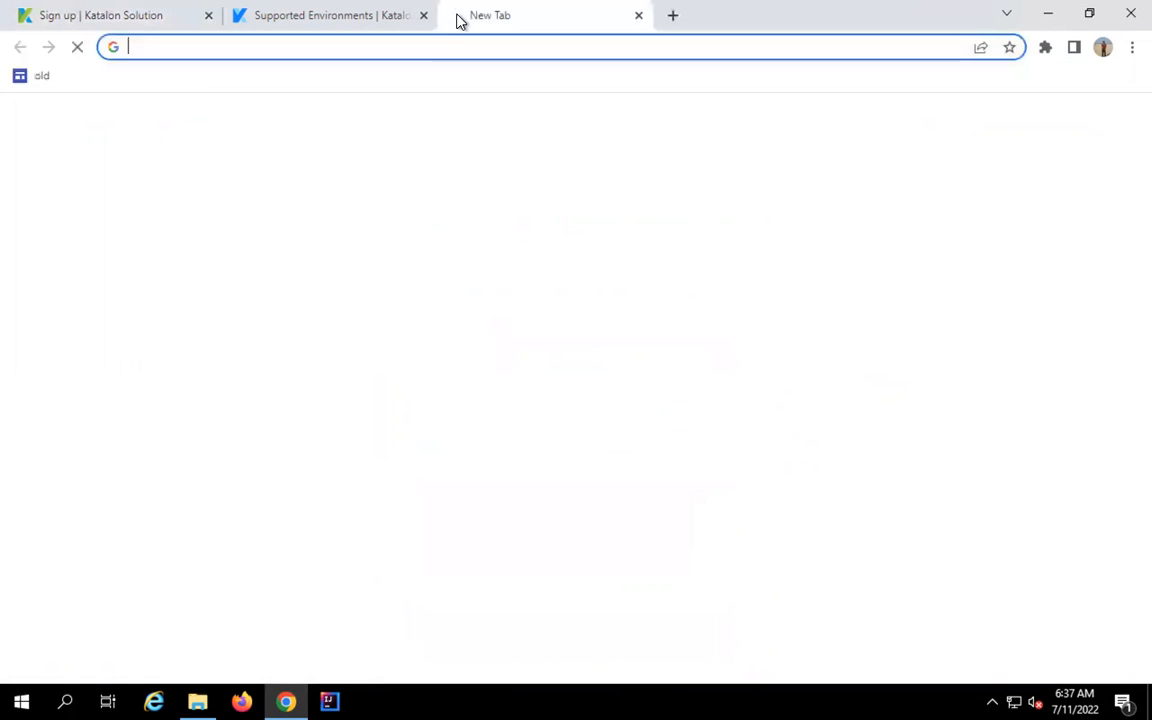
text(kata)
key(Return)
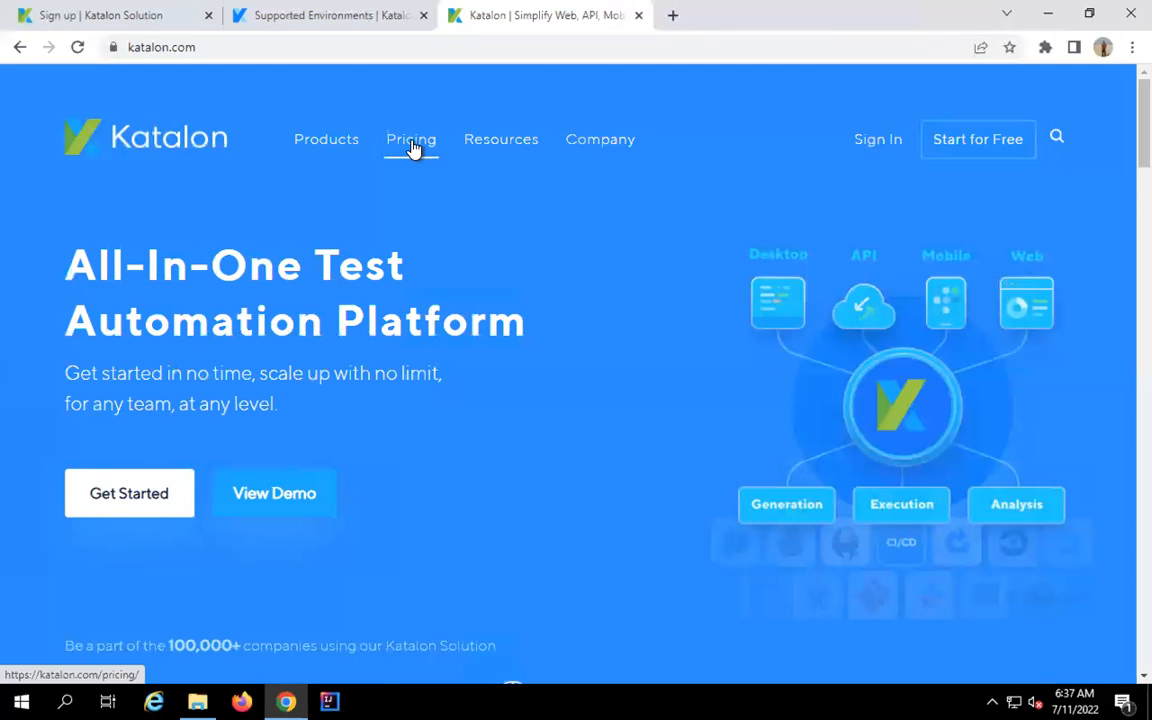
click(413, 147)
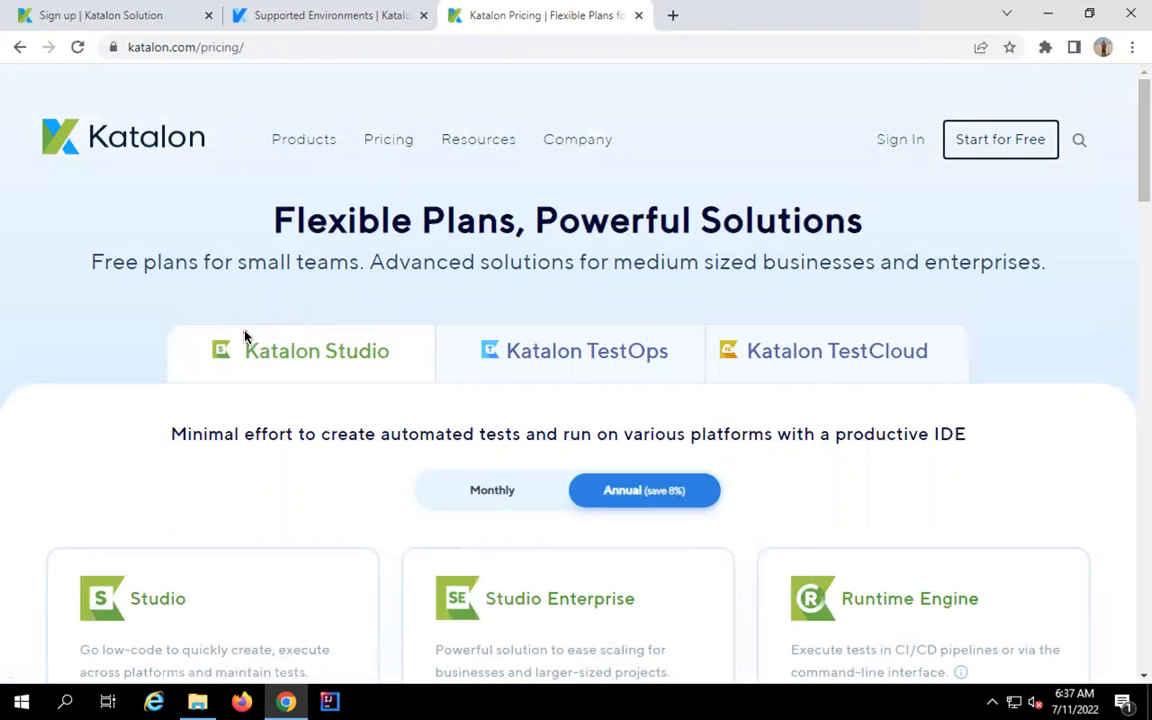
Compare the annual pricing of the Studio, Studio Enterprise and Runtime Engine plans, dismissing the chat pop-up
scroll(393, 386, down, 2)
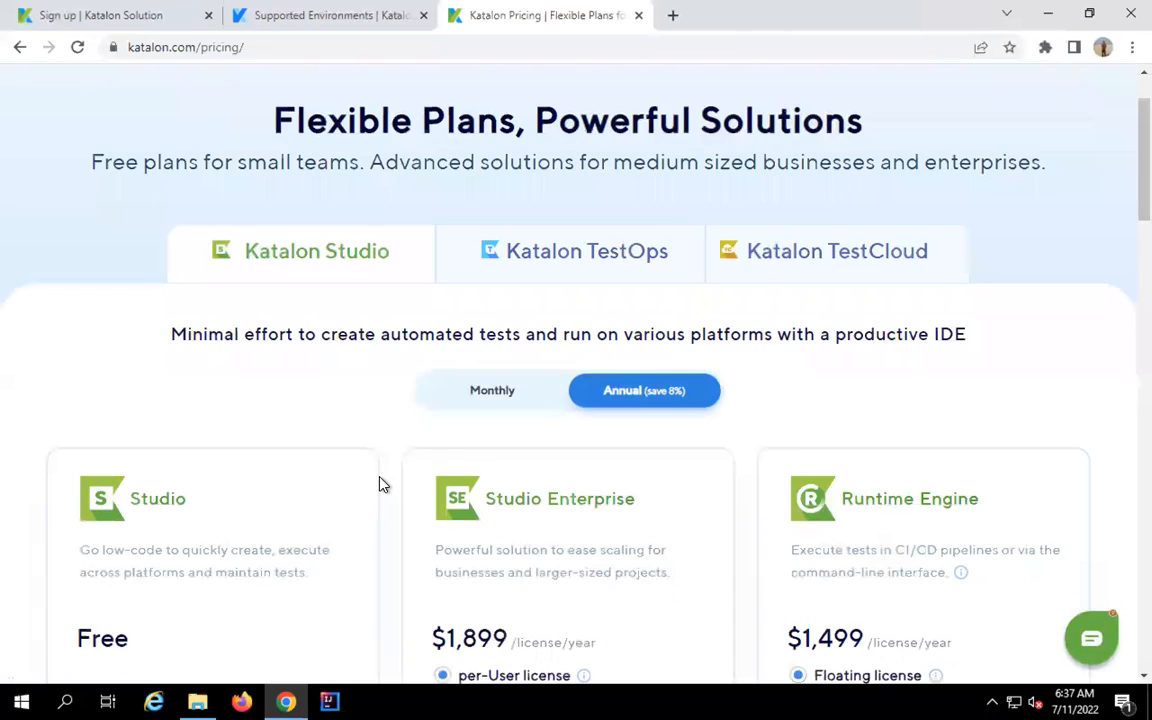
scroll(147, 481, down, 1)
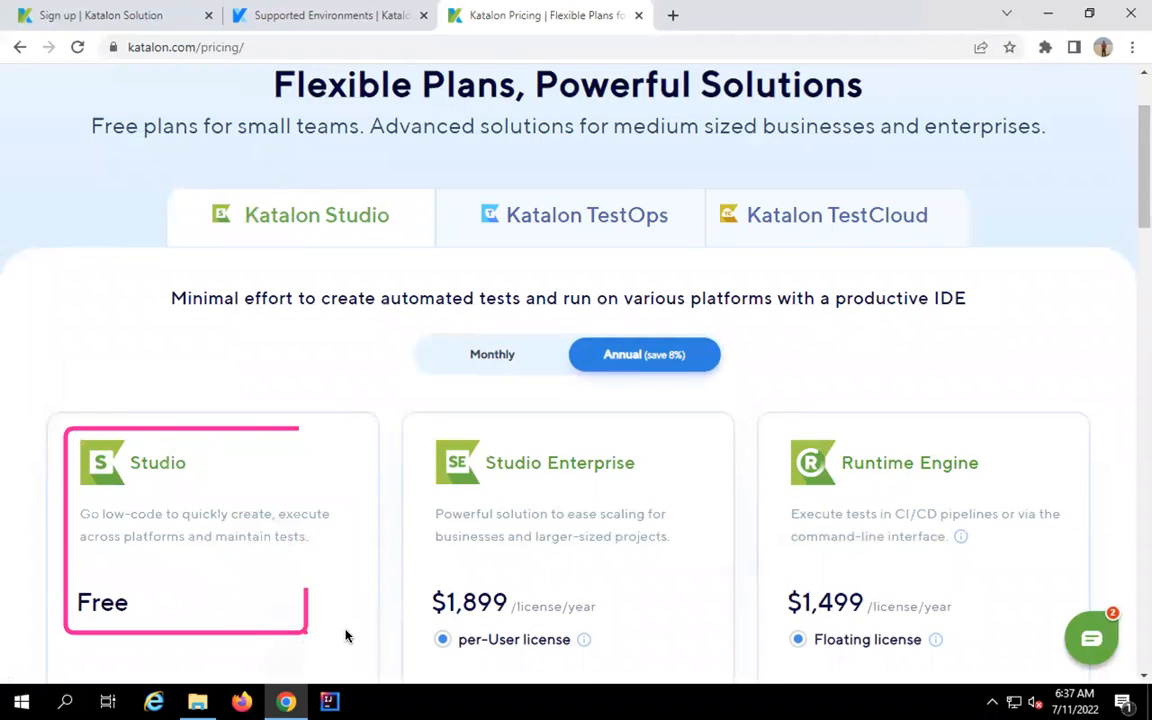
scroll(350, 620, down, 1)
scroll(350, 620, down, 1)
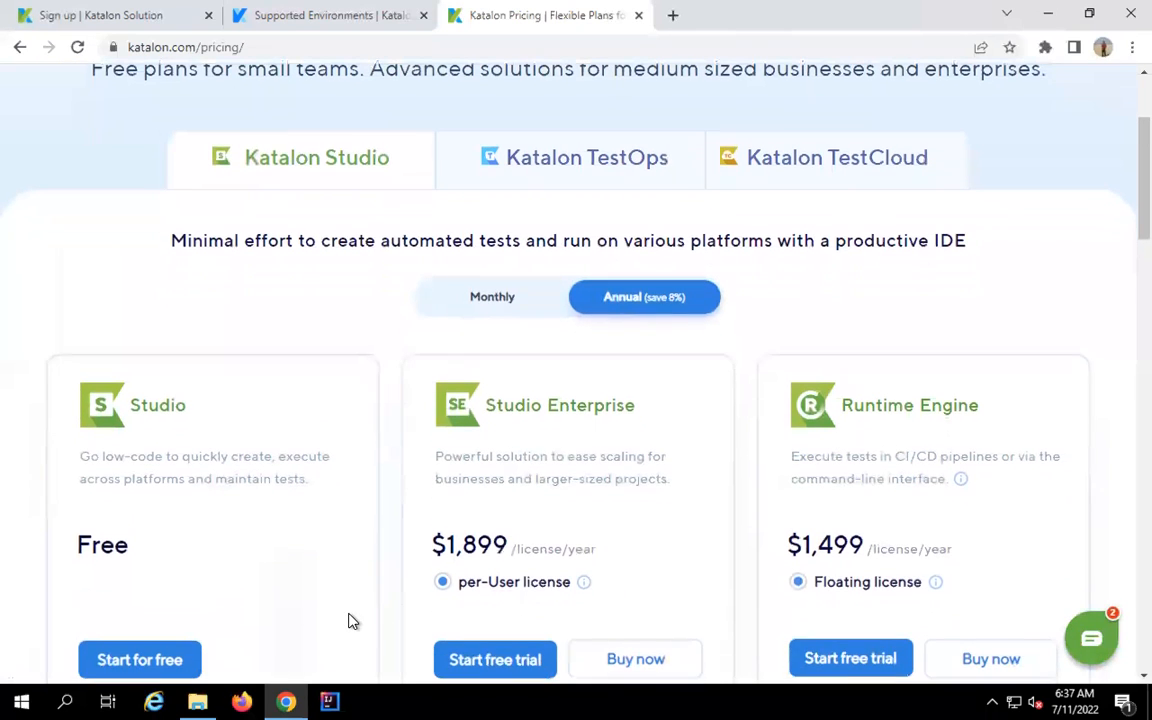
scroll(344, 562, down, 1)
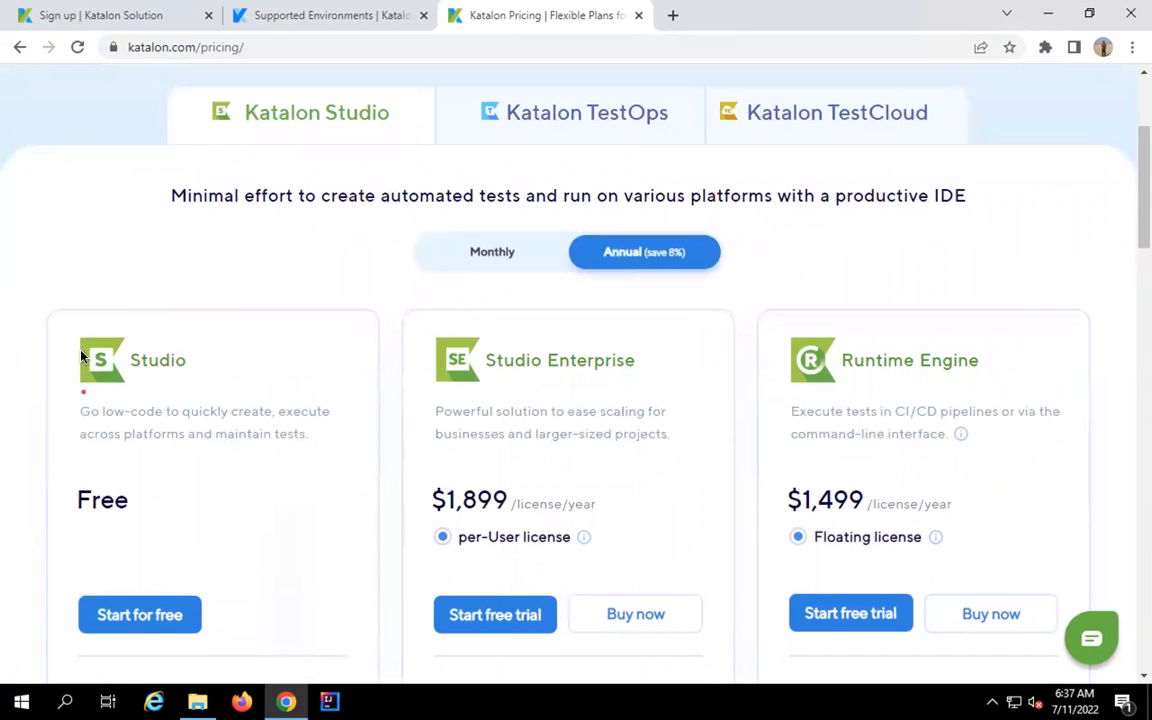
mouse_move(68, 317)
mouse_down()
mouse_move(296, 612)
mouse_move(372, 663)
mouse_move(365, 648)
mouse_move(369, 671)
mouse_up()
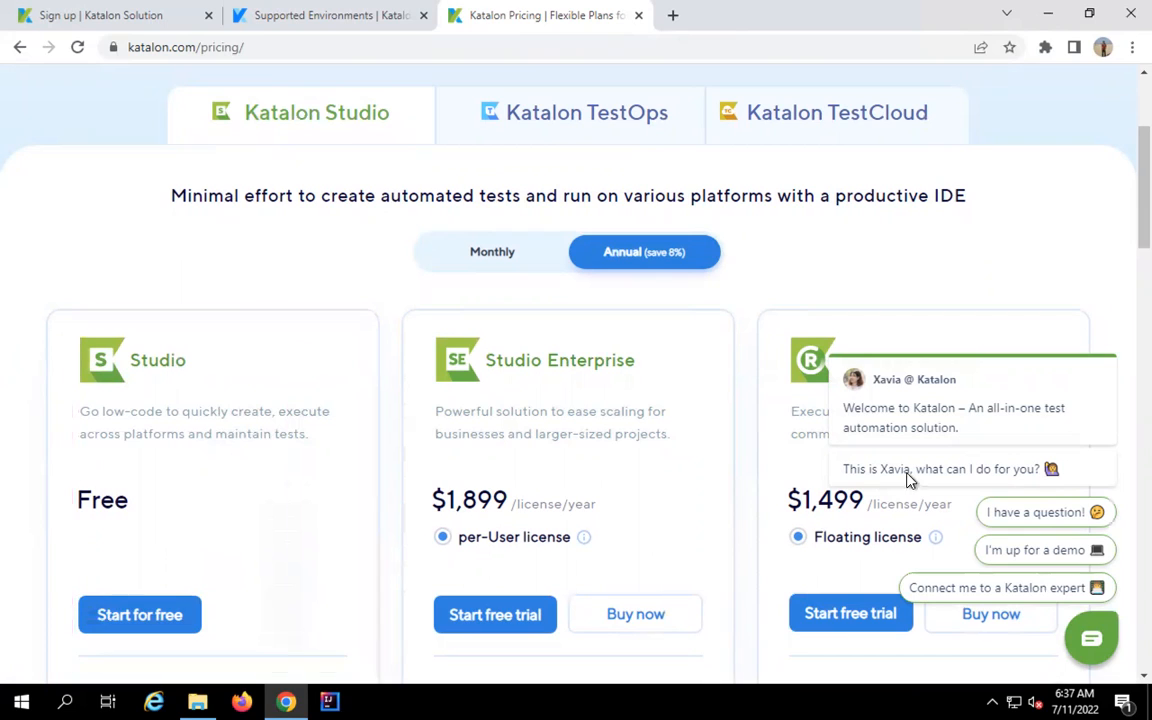
mouse_move(862, 480)
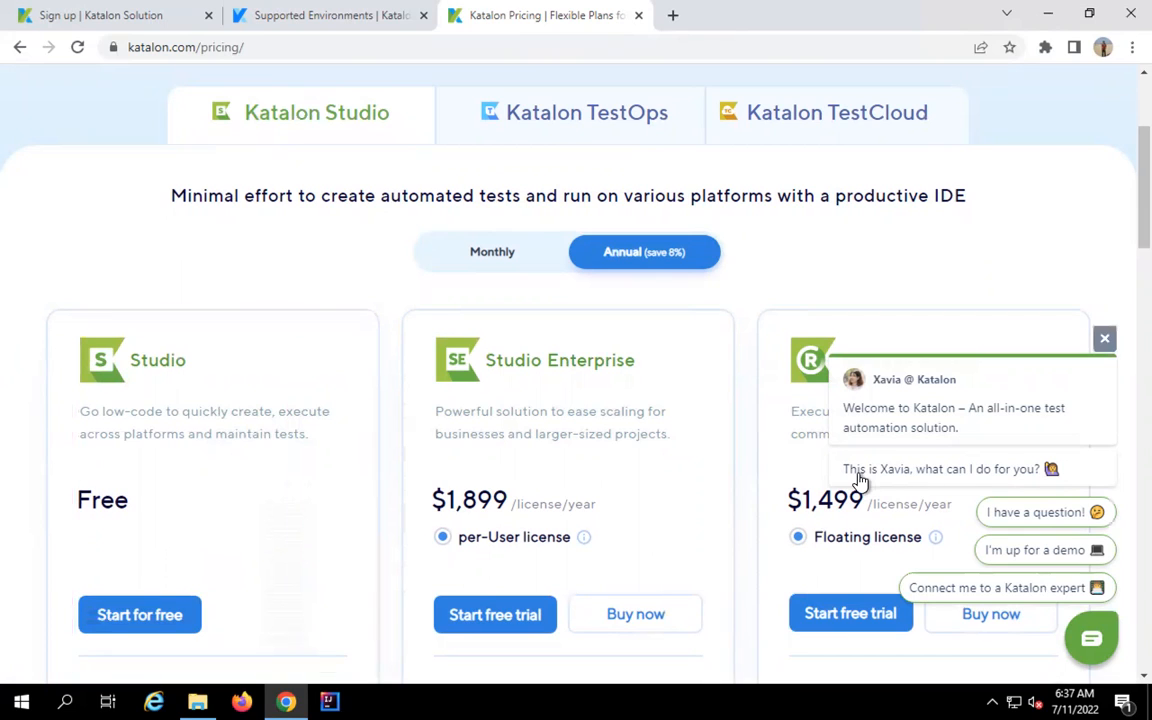
click(1105, 342)
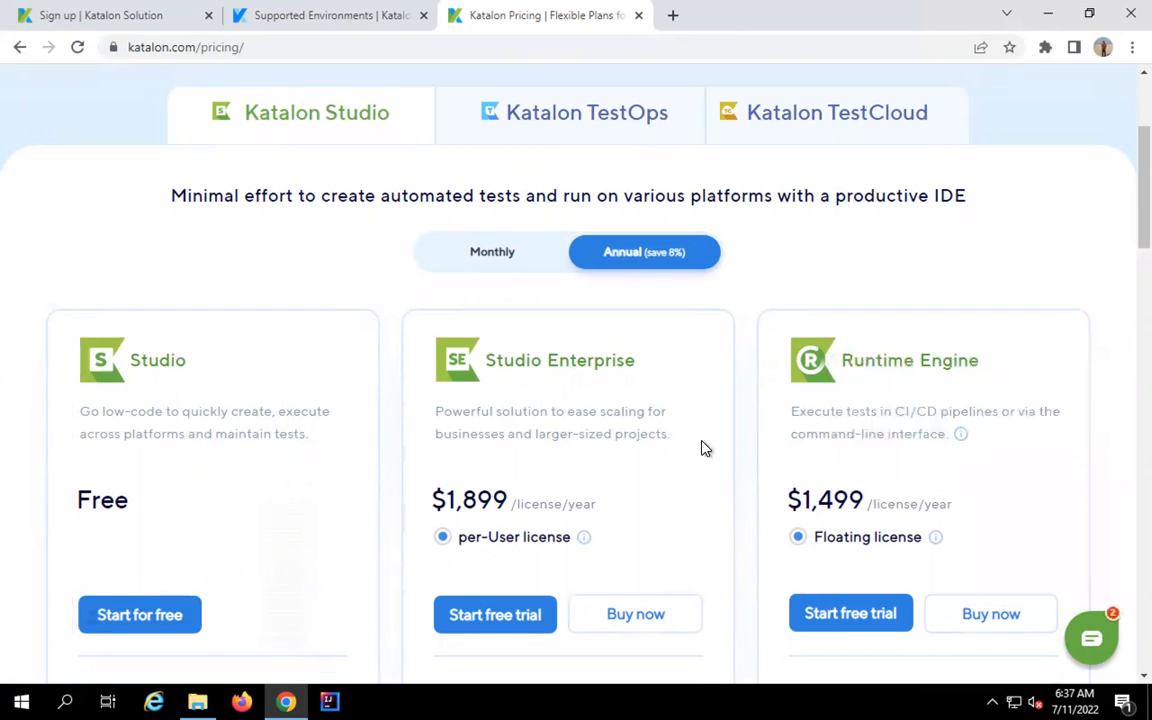
drag(786, 321, 1074, 559)
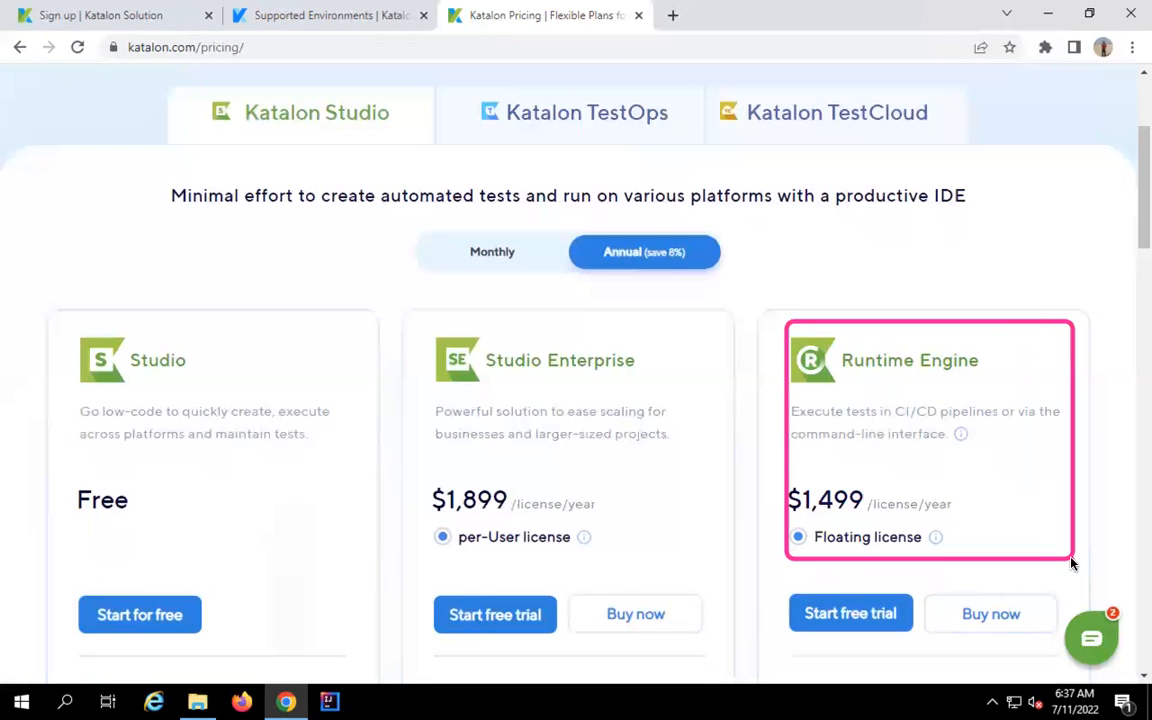
drag(419, 331, 691, 579)
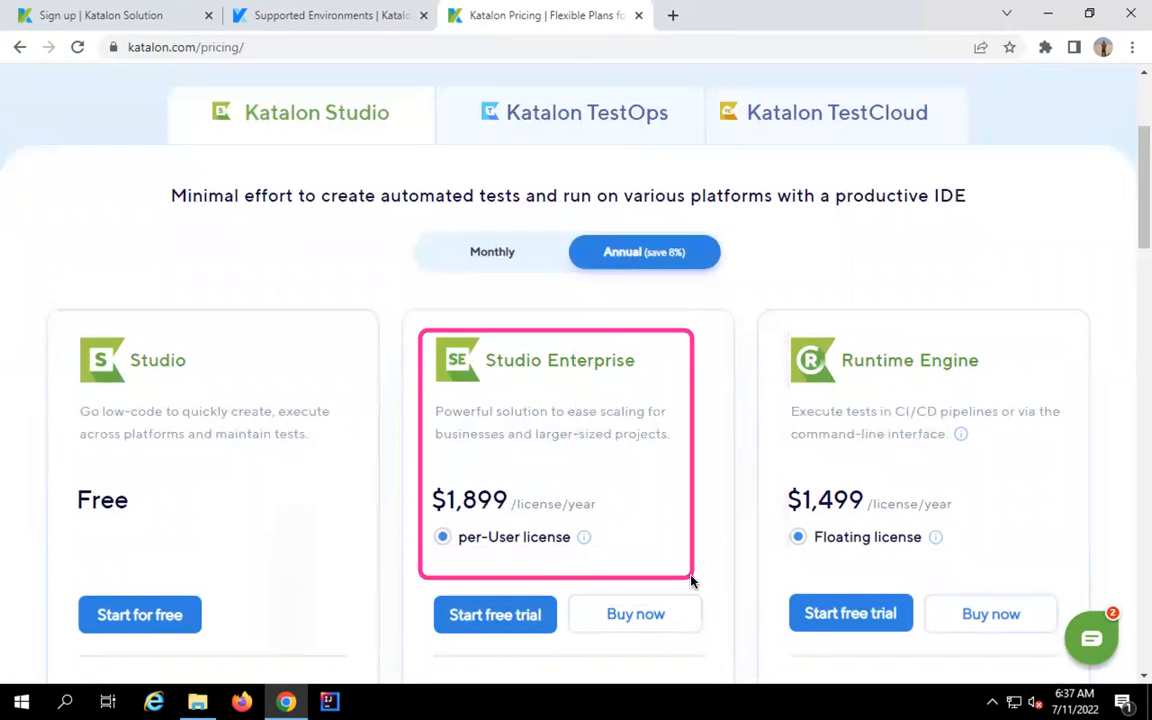
drag(792, 321, 1018, 607)
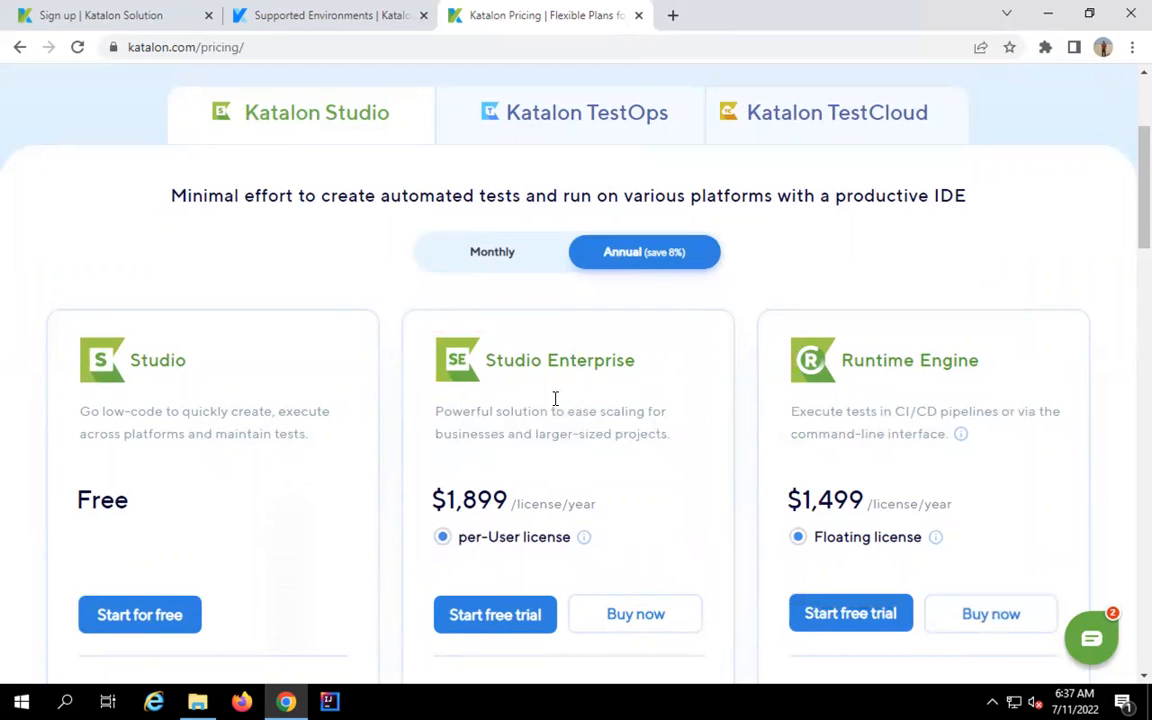
Review the feature lists of the three Katalon Studio plans and the plan-selection help links below them
scroll(548, 470, down, 1)
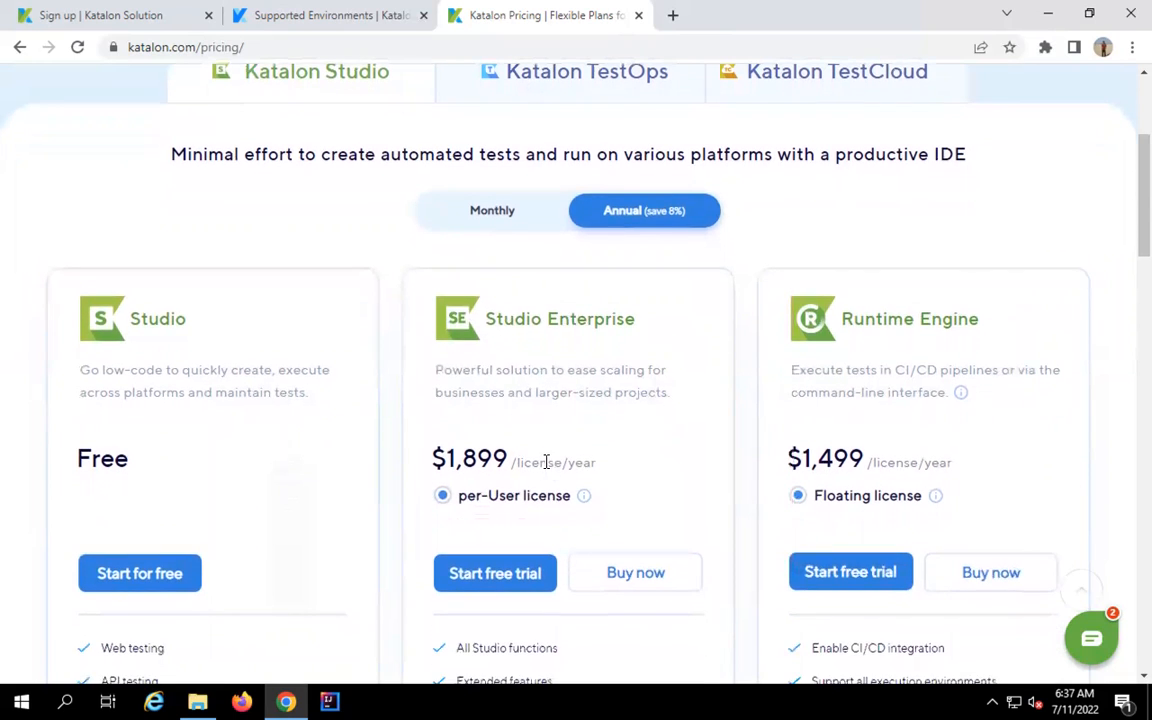
scroll(546, 462, down, 1)
scroll(546, 463, down, 3)
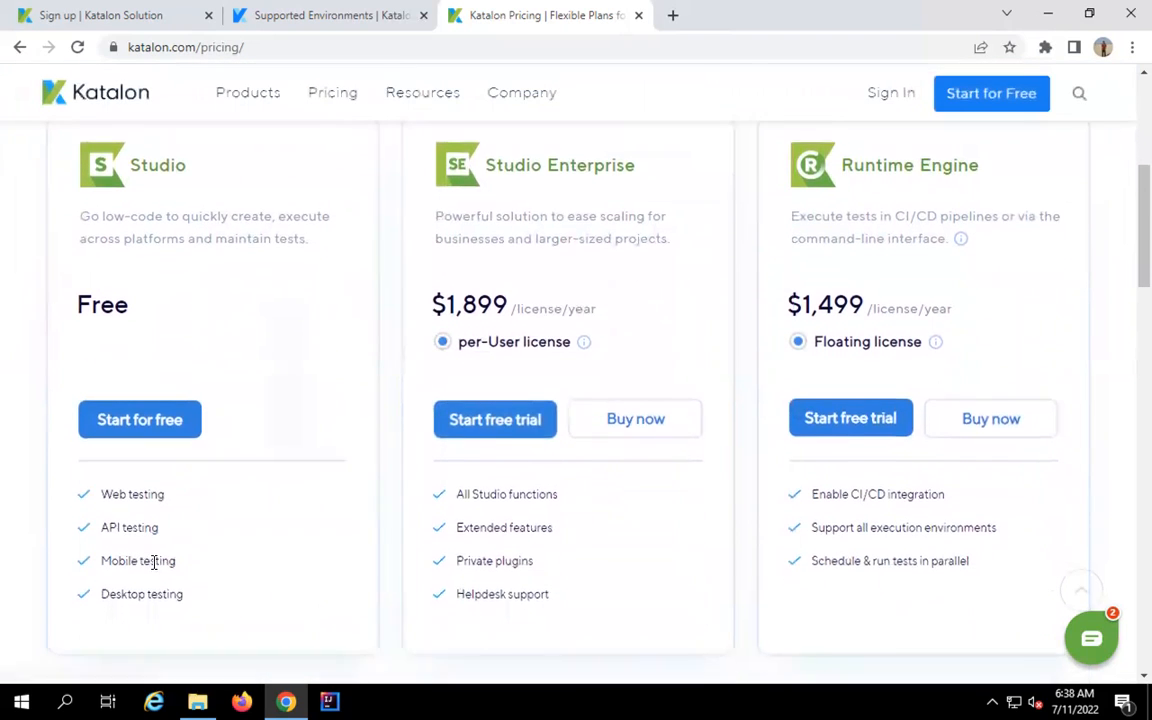
scroll(153, 562, down, 1)
mouse_move(80, 417)
mouse_down()
mouse_move(195, 499)
mouse_move(222, 567)
mouse_up()
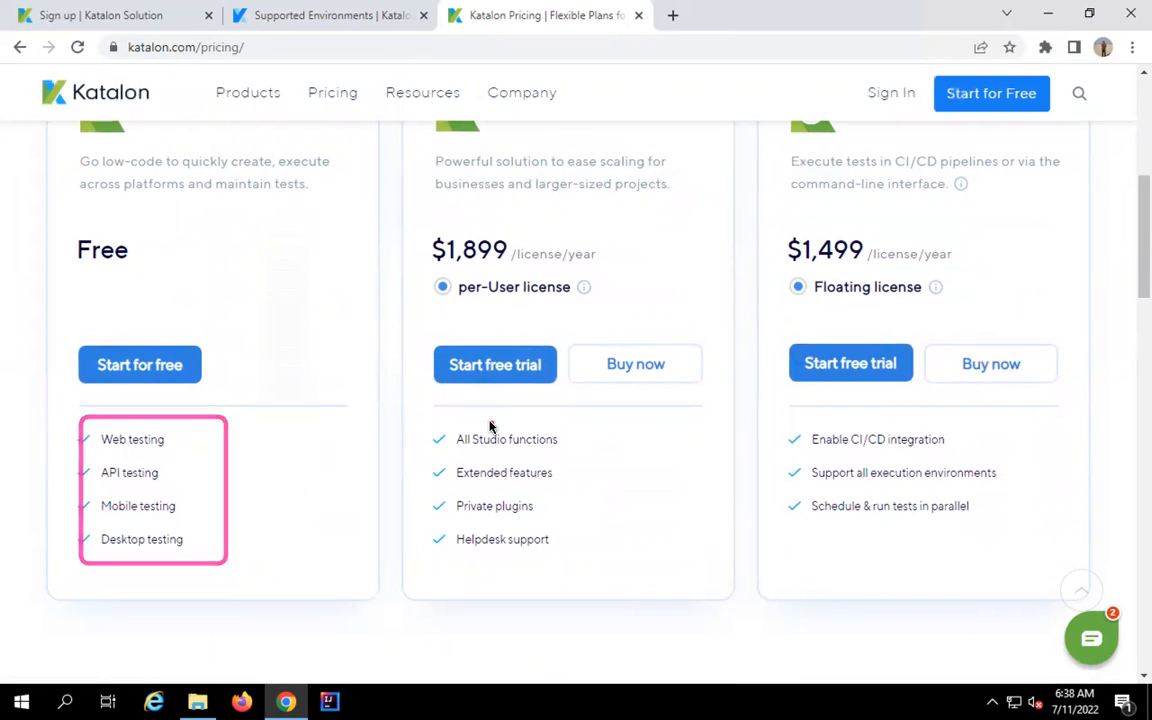
mouse_move(430, 424)
mouse_down()
mouse_move(596, 469)
mouse_move(594, 563)
mouse_up()
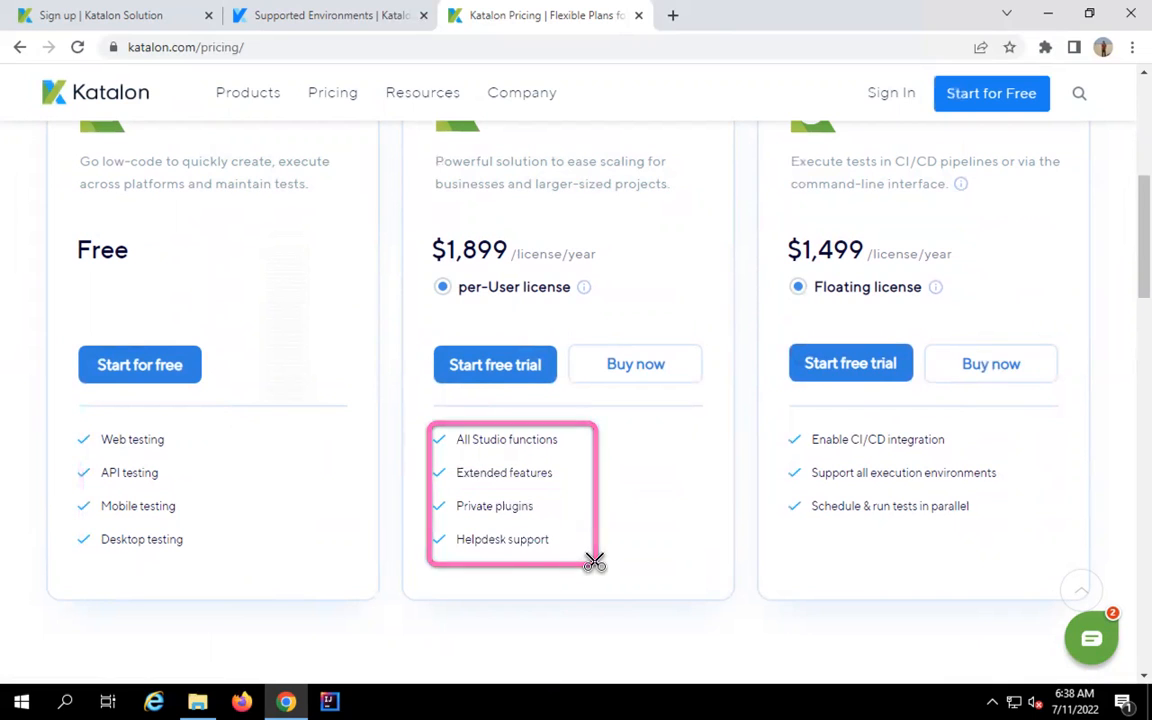
mouse_move(793, 420)
mouse_down()
mouse_move(892, 460)
mouse_move(969, 506)
mouse_move(980, 531)
mouse_up()
scroll(981, 528, down, 2)
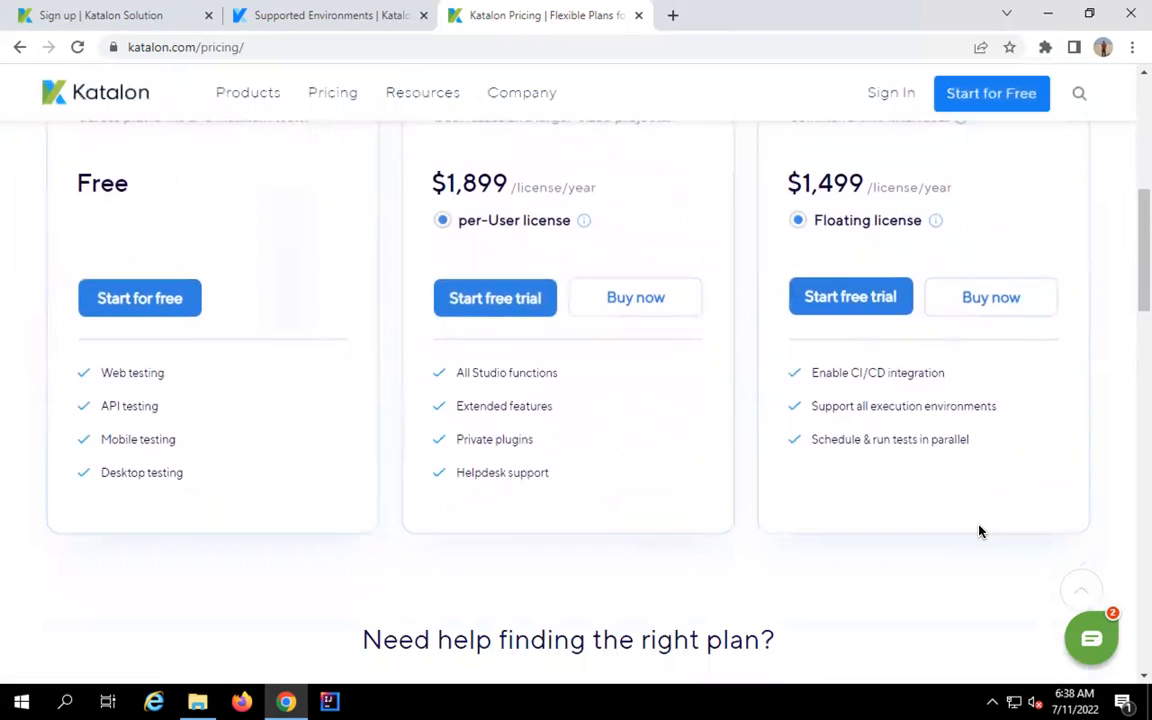
scroll(981, 527, down, 3)
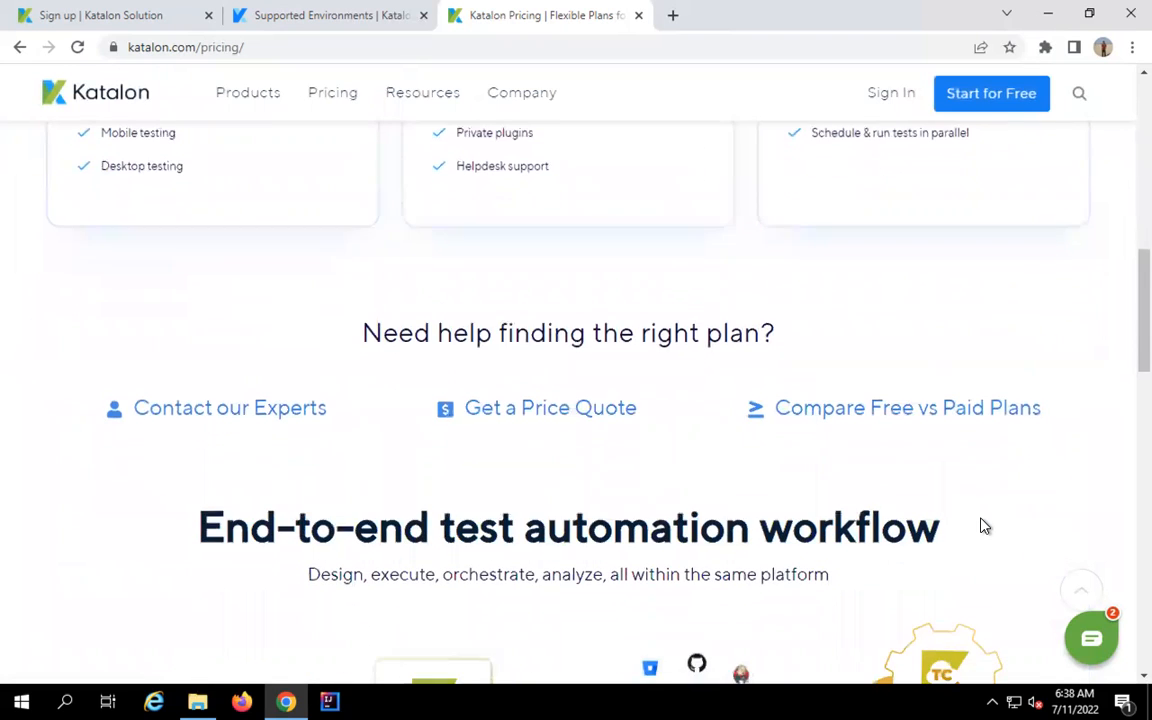
scroll(984, 526, down, 1)
scroll(984, 526, up, 5)
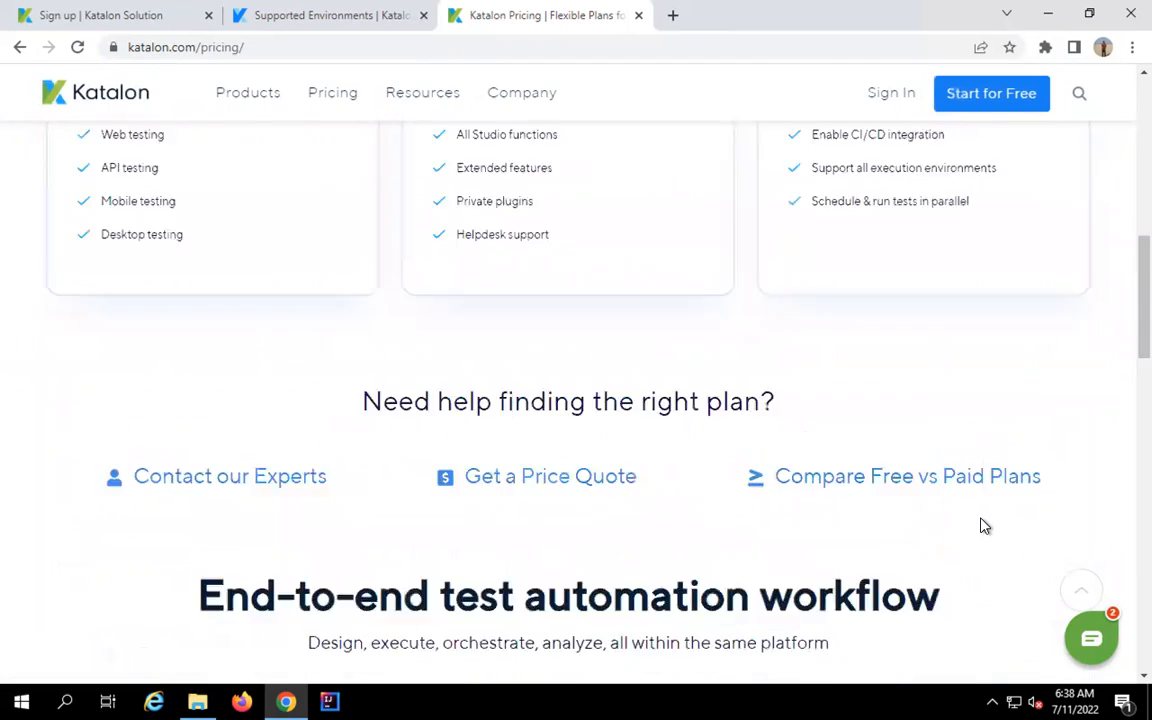
scroll(980, 526, up, 2)
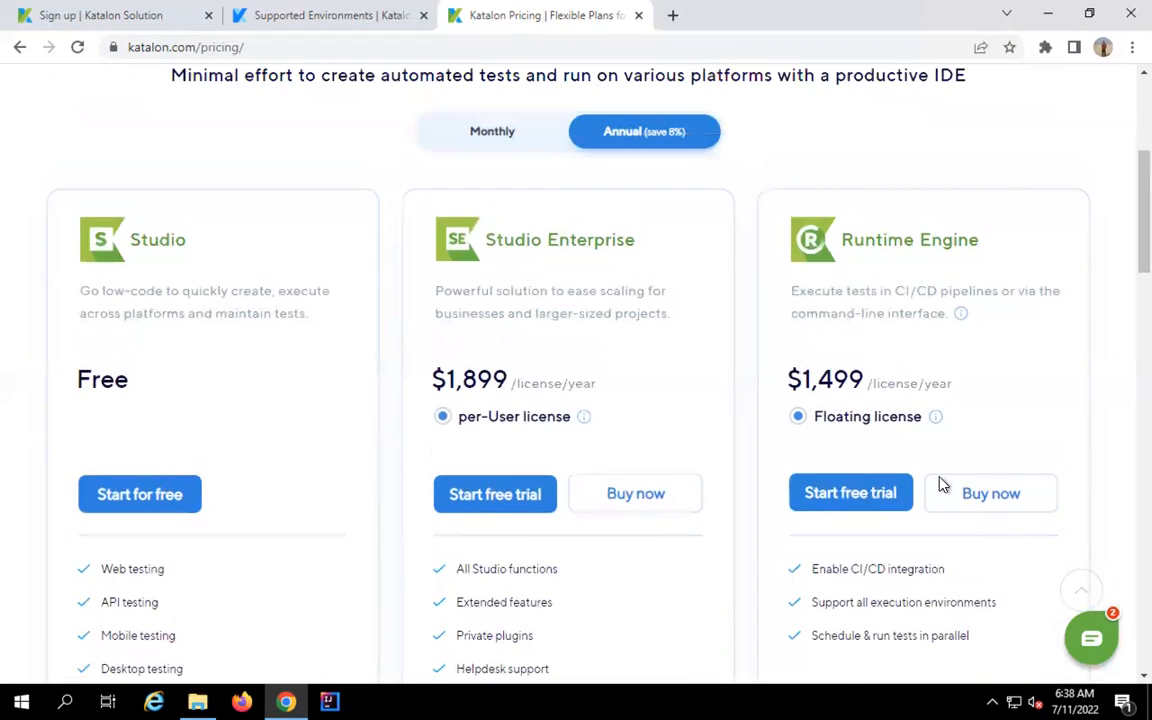
Return to the Katalon account sign-up form and go from it to the sign-in page
click(125, 24)
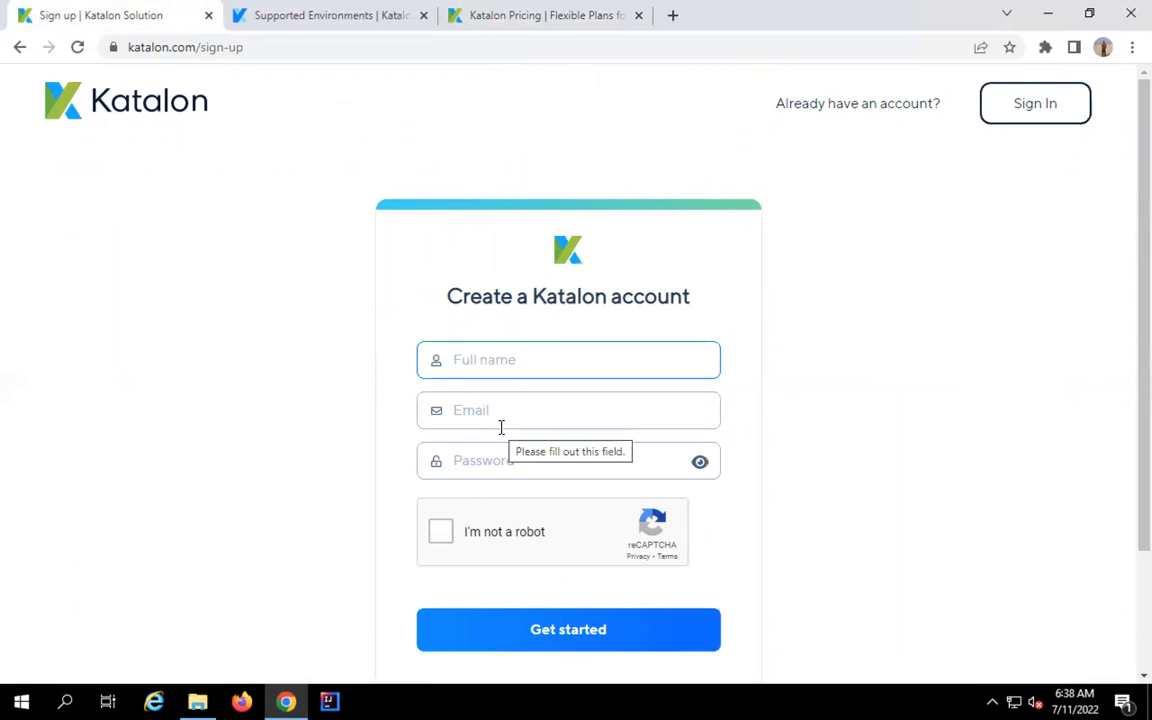
click(1035, 112)
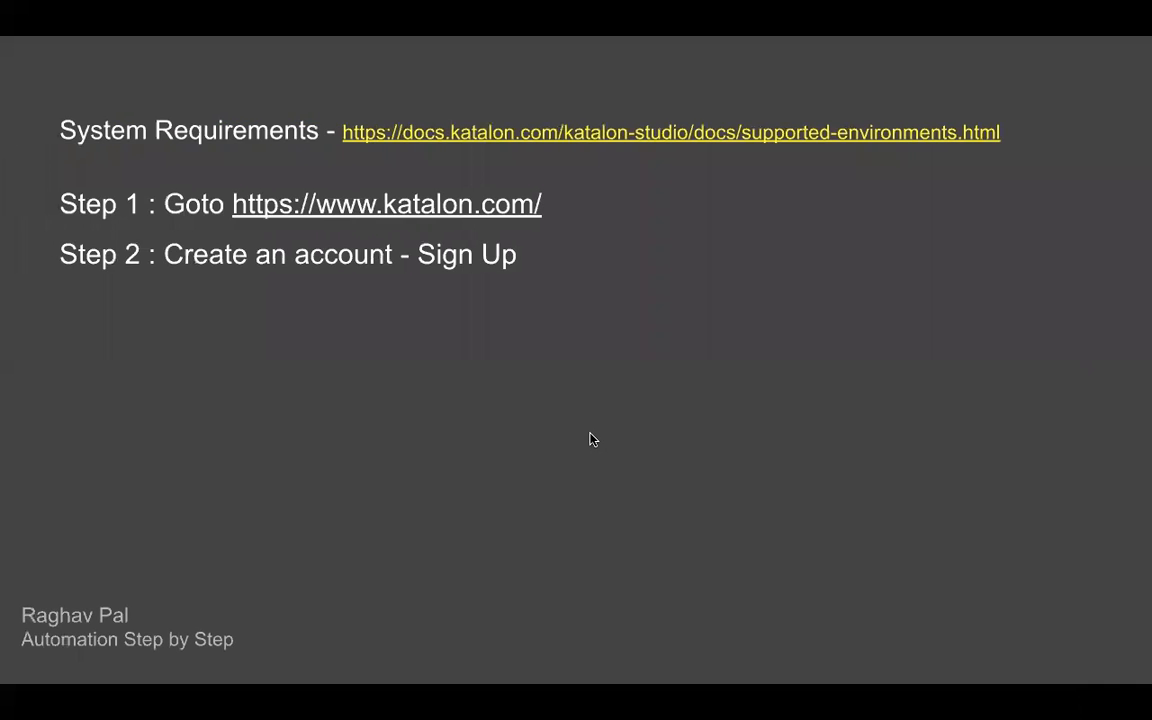
Copy the account e-mail from the Katalon Studio note and paste it into the e-mail field of the Katalon sign-in form
key(ctrl+Left)
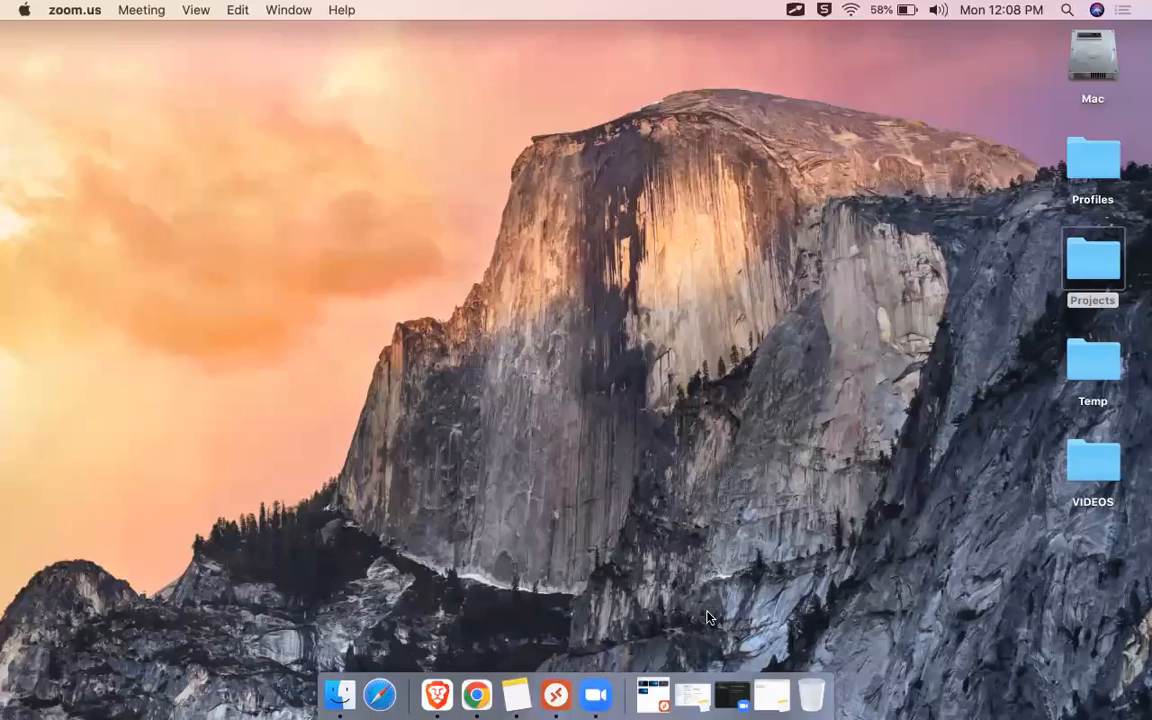
click(788, 695)
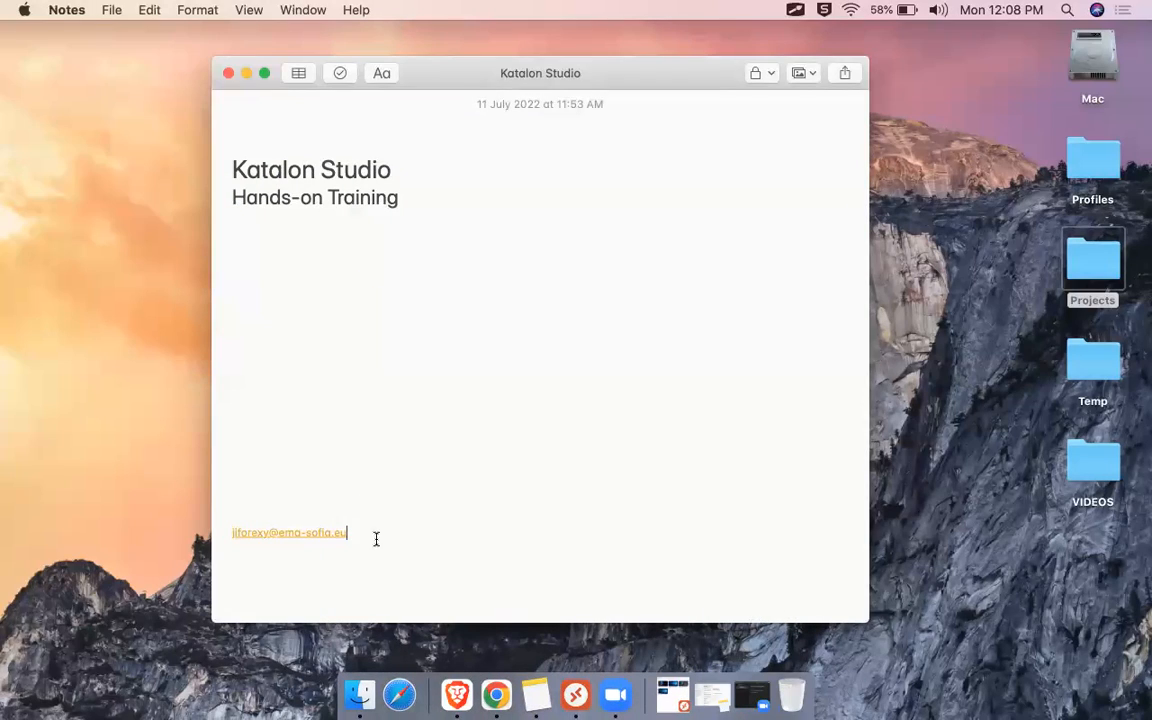
drag(375, 538, 182, 530)
key(ctrl+Right)
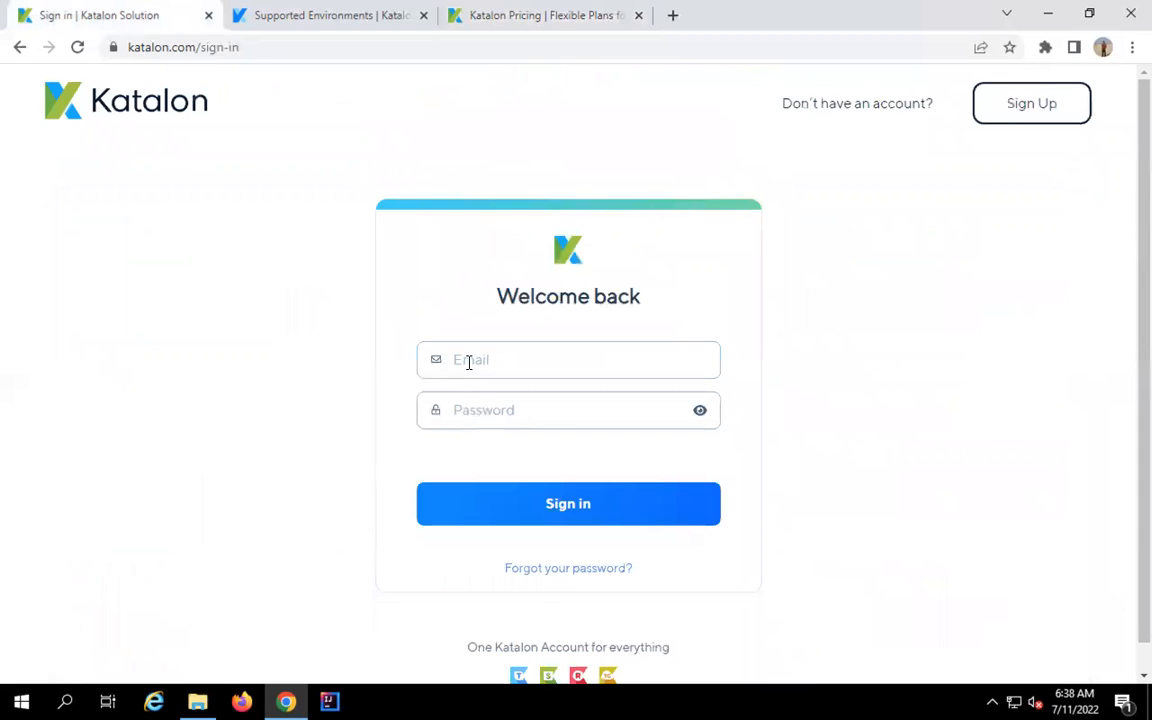
click(468, 363)
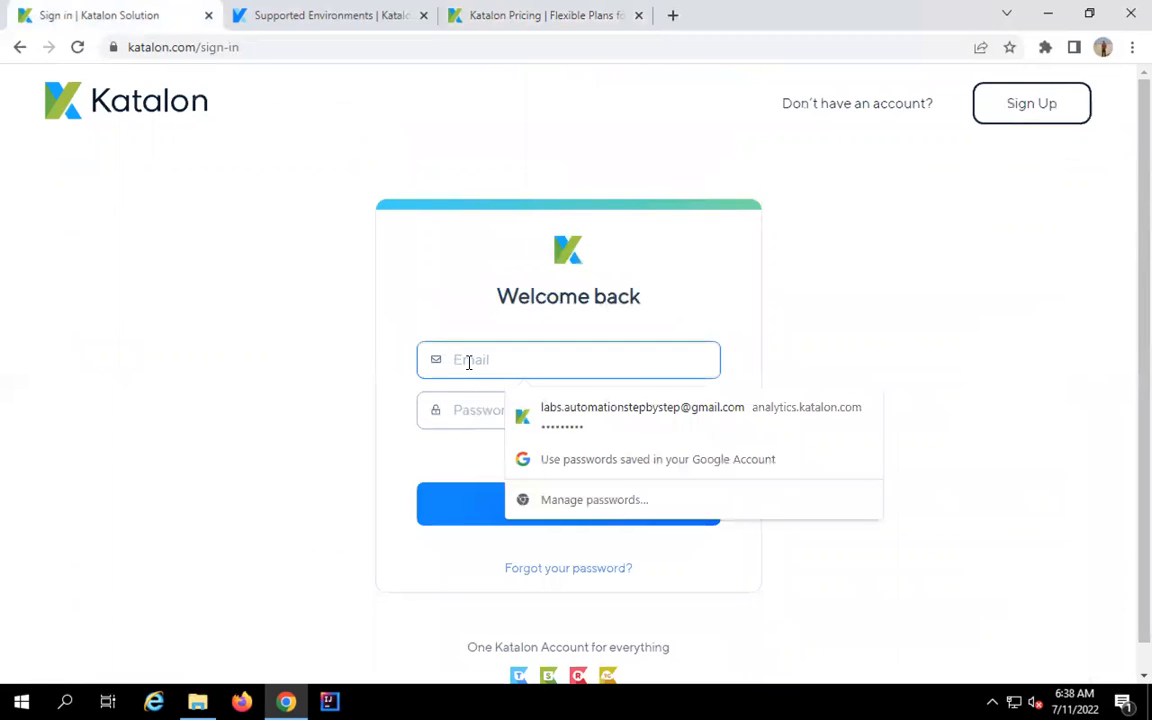
key(ctrl+v)
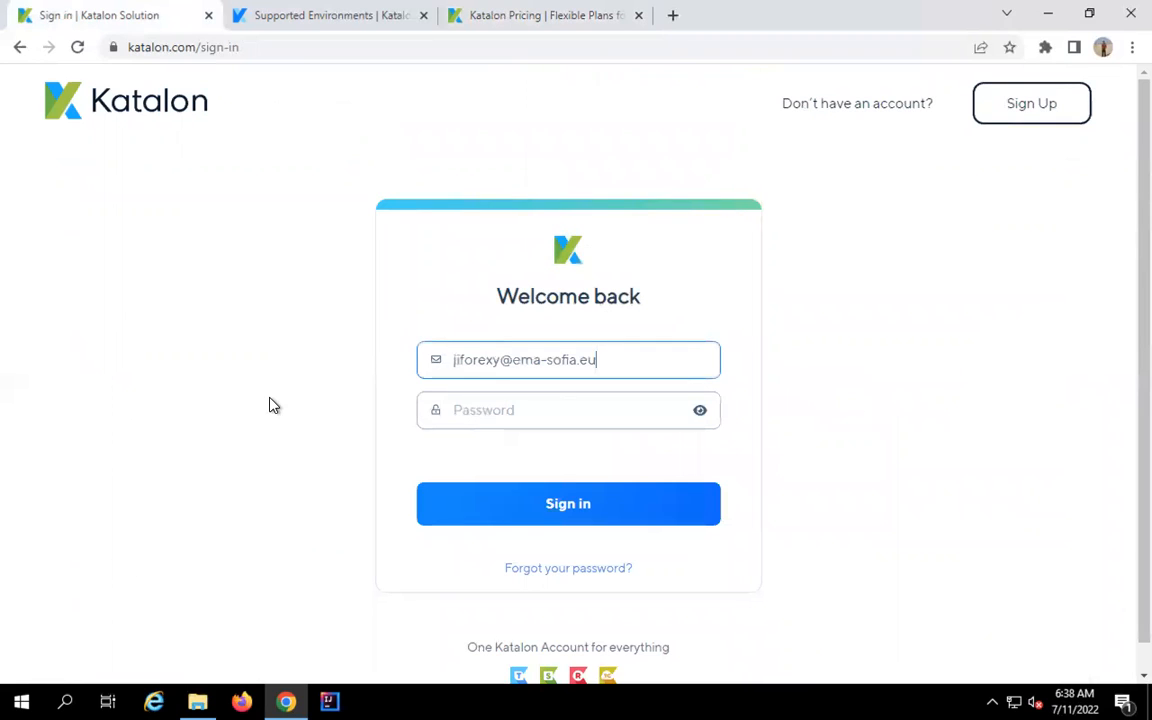
Enter the account password and sign in to Katalon
click(467, 417)
text(••)
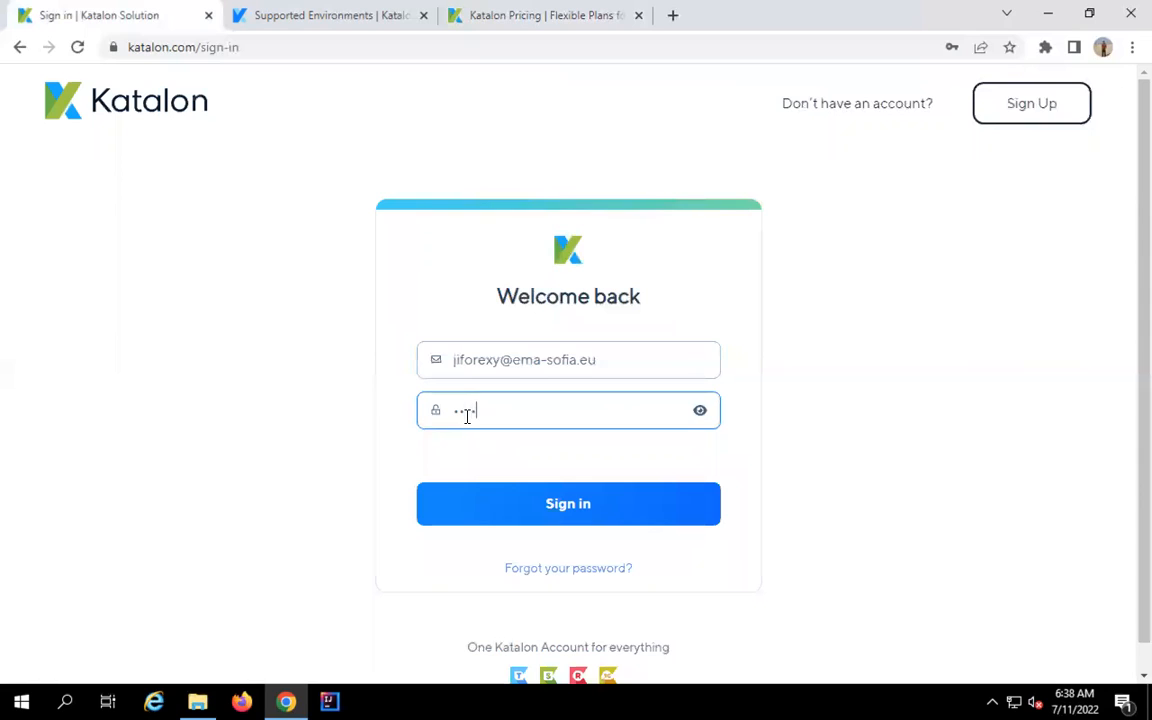
click(567, 510)
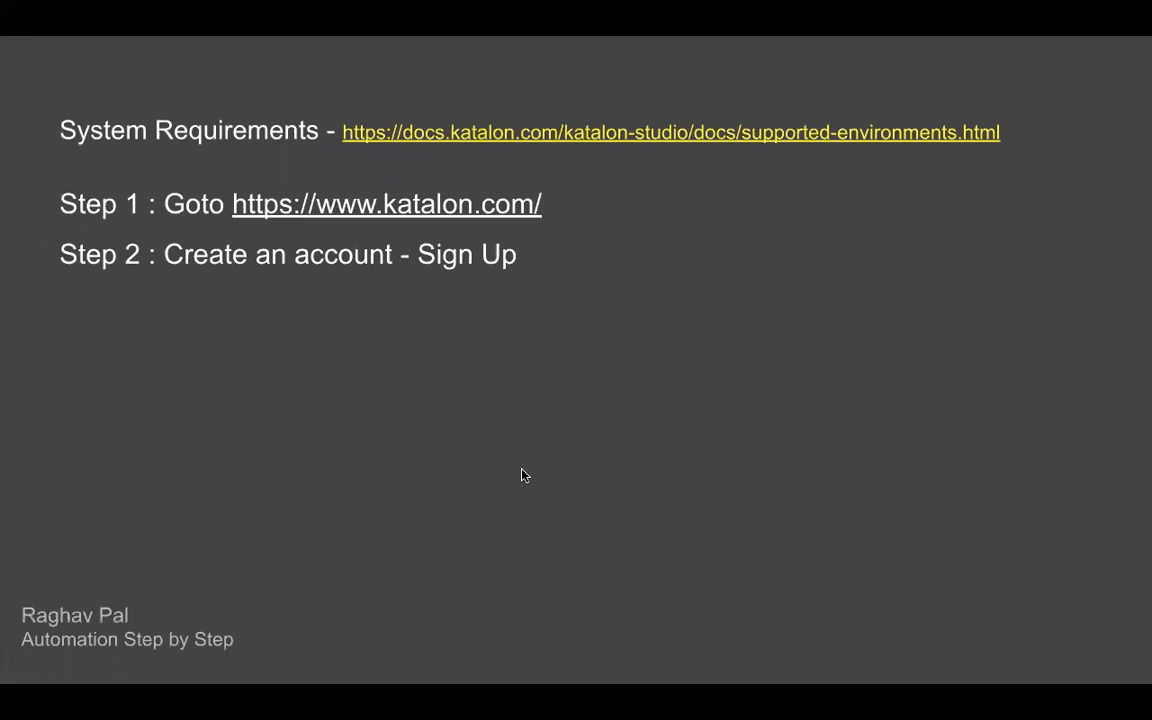
key(Right)
key(Right)
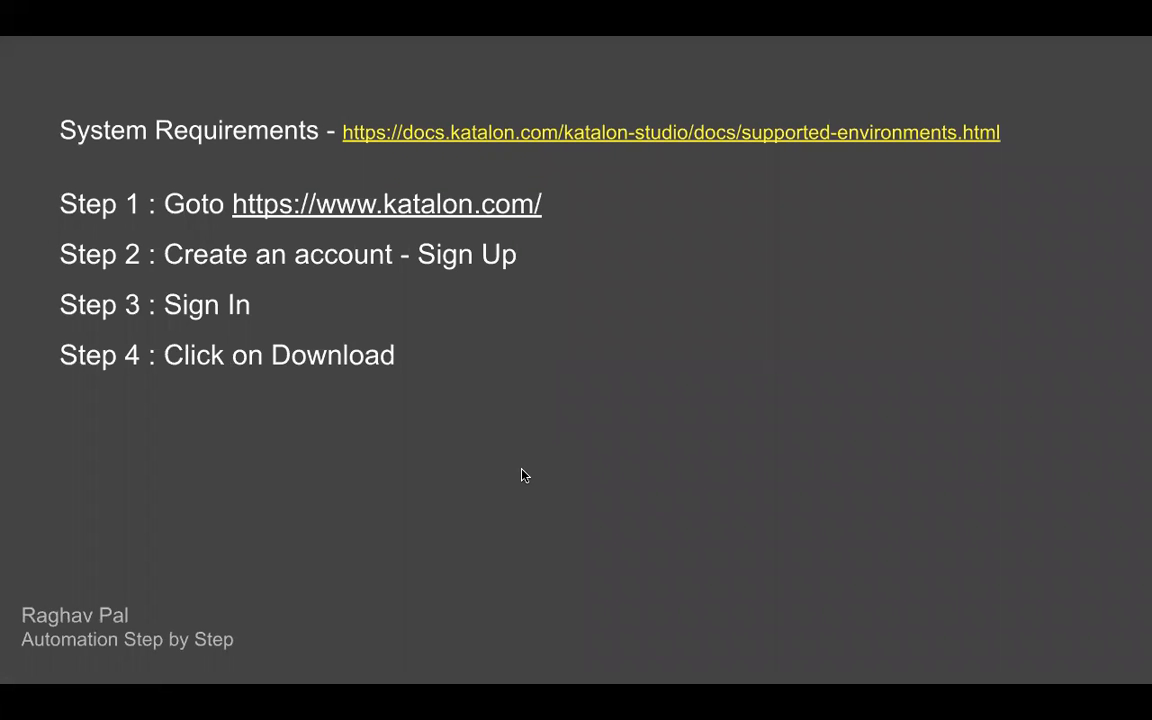
key(Right)
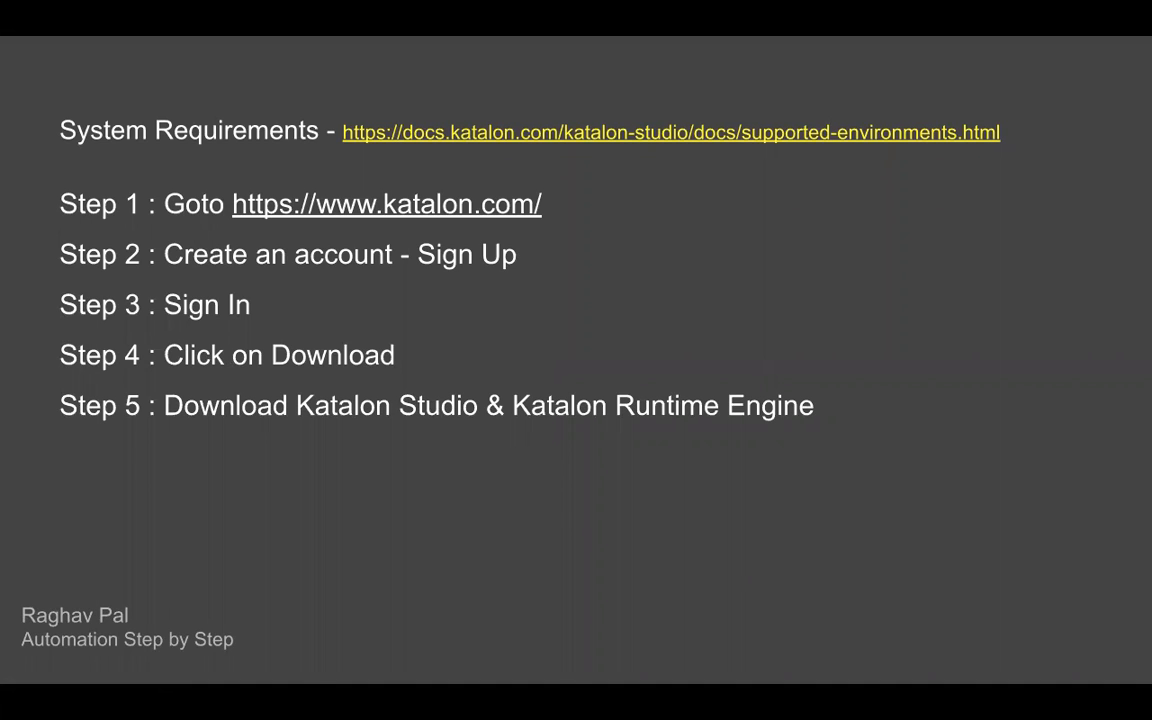
drag(508, 383, 829, 446)
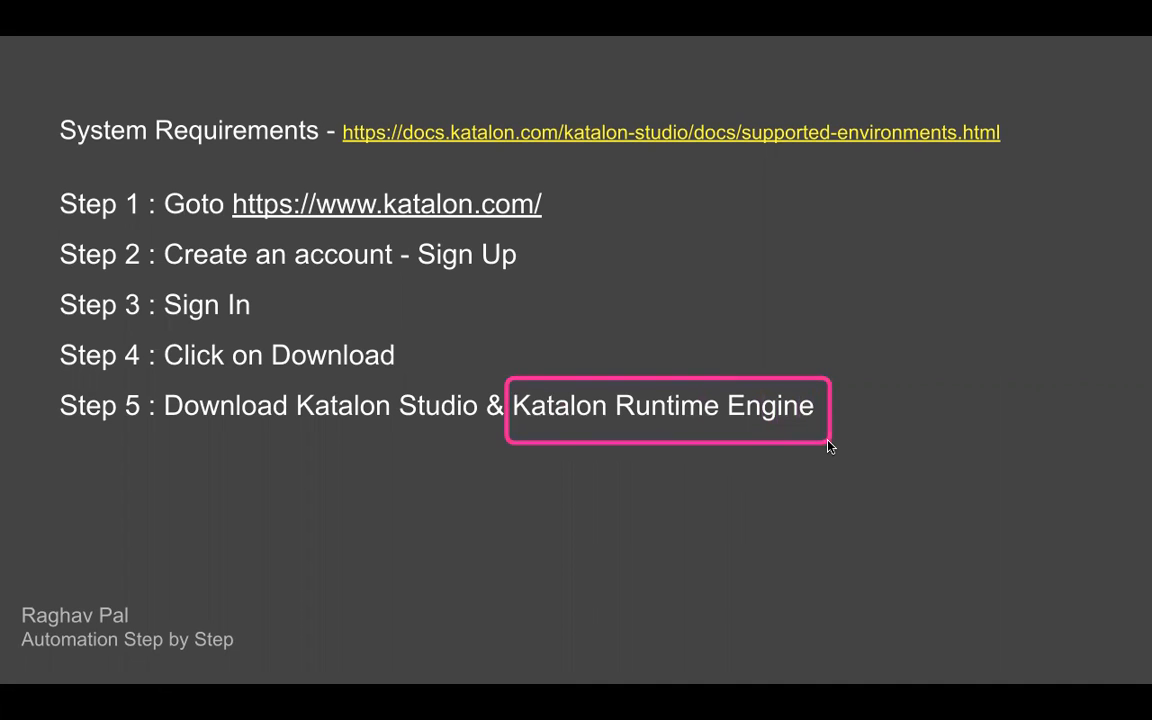
drag(291, 384, 921, 441)
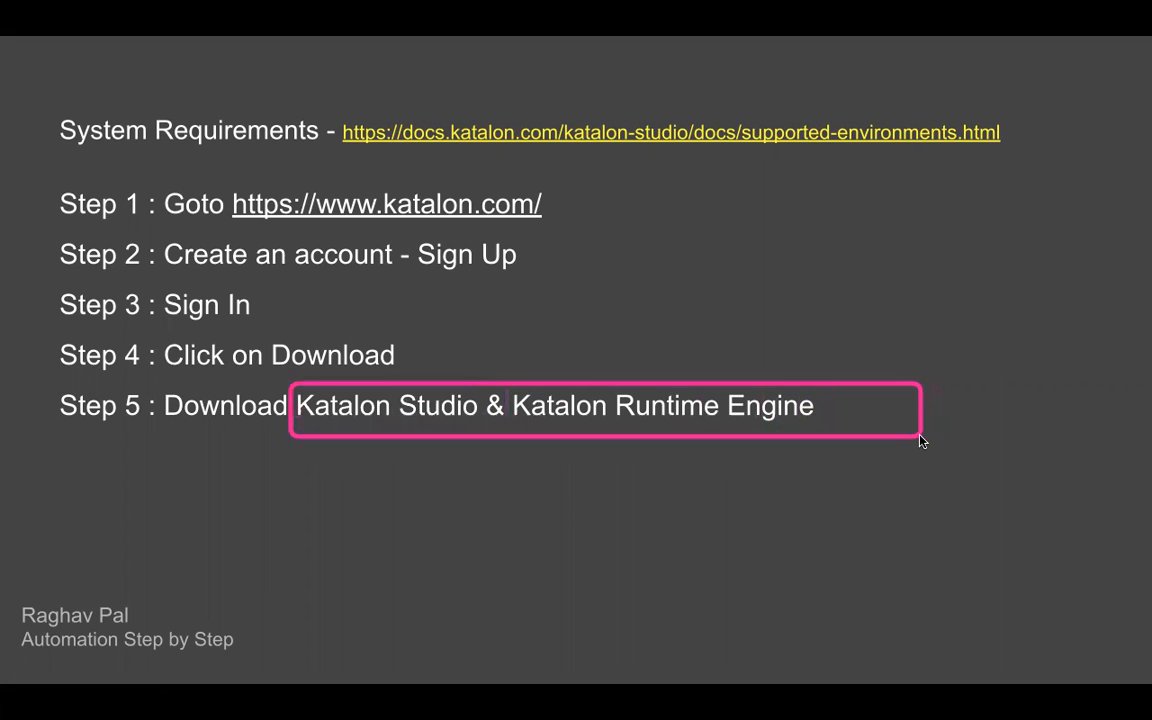
Start the Katalon Studio download through Get Started on the Katalon home page, and cancel the running zip download
key(alt+Tab)
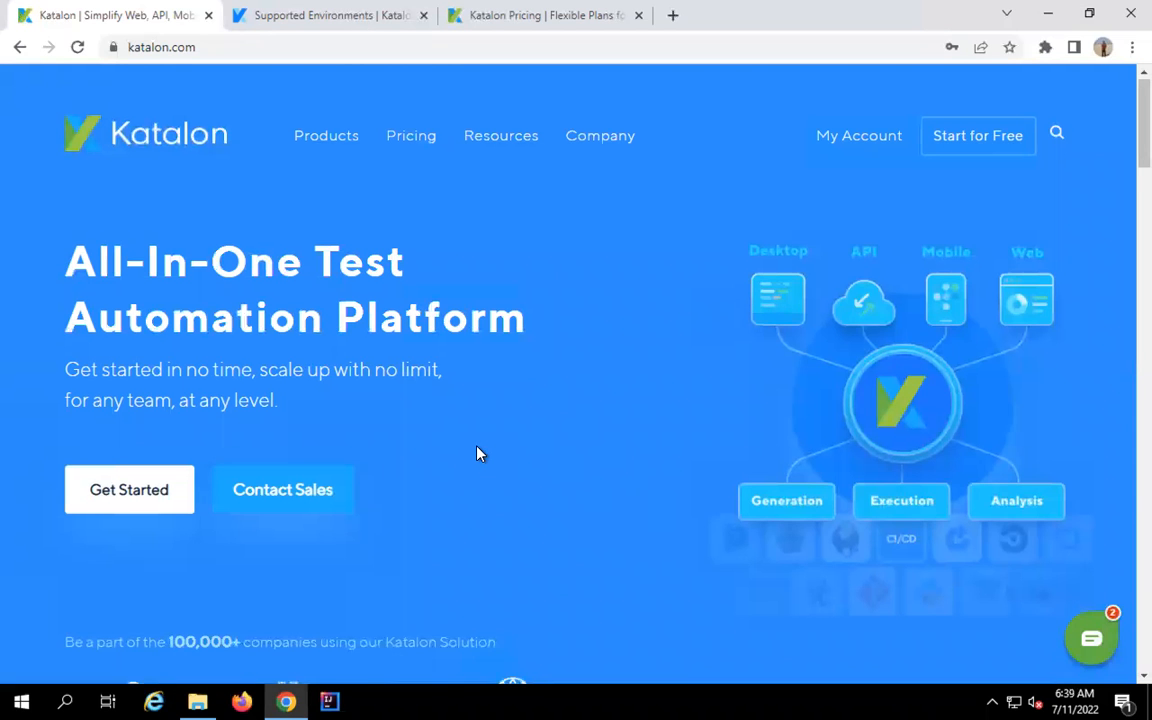
scroll(477, 454, down, 2)
scroll(477, 454, down, 2)
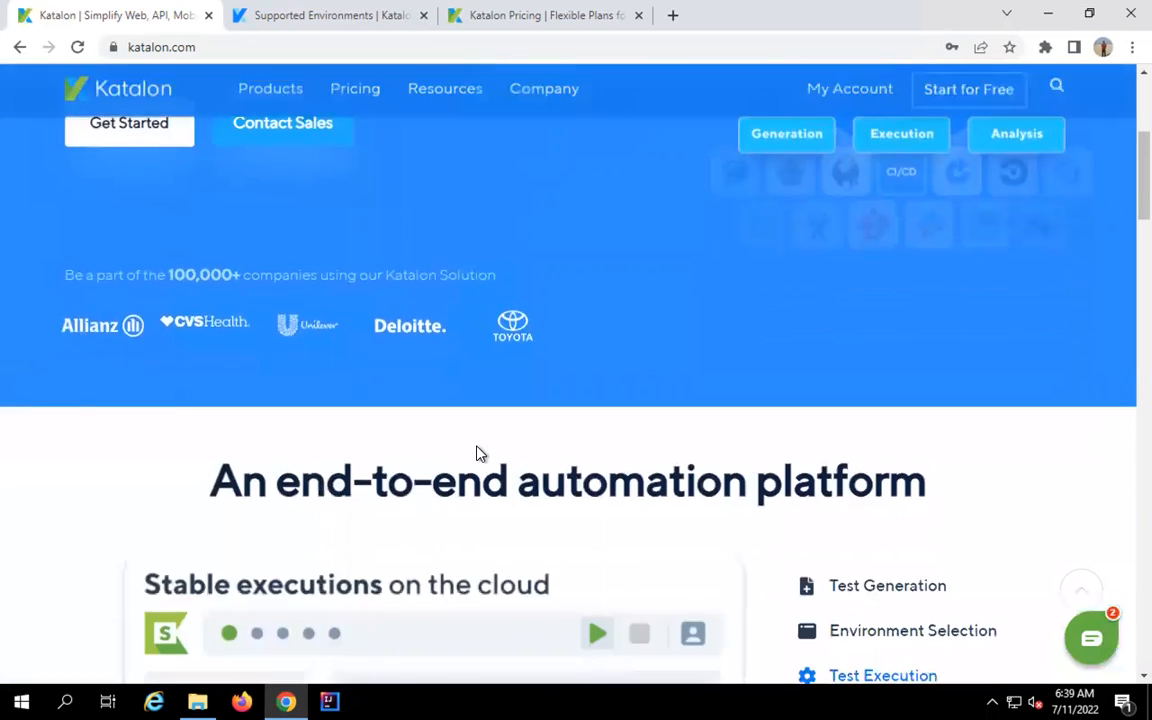
scroll(476, 452, up, 3)
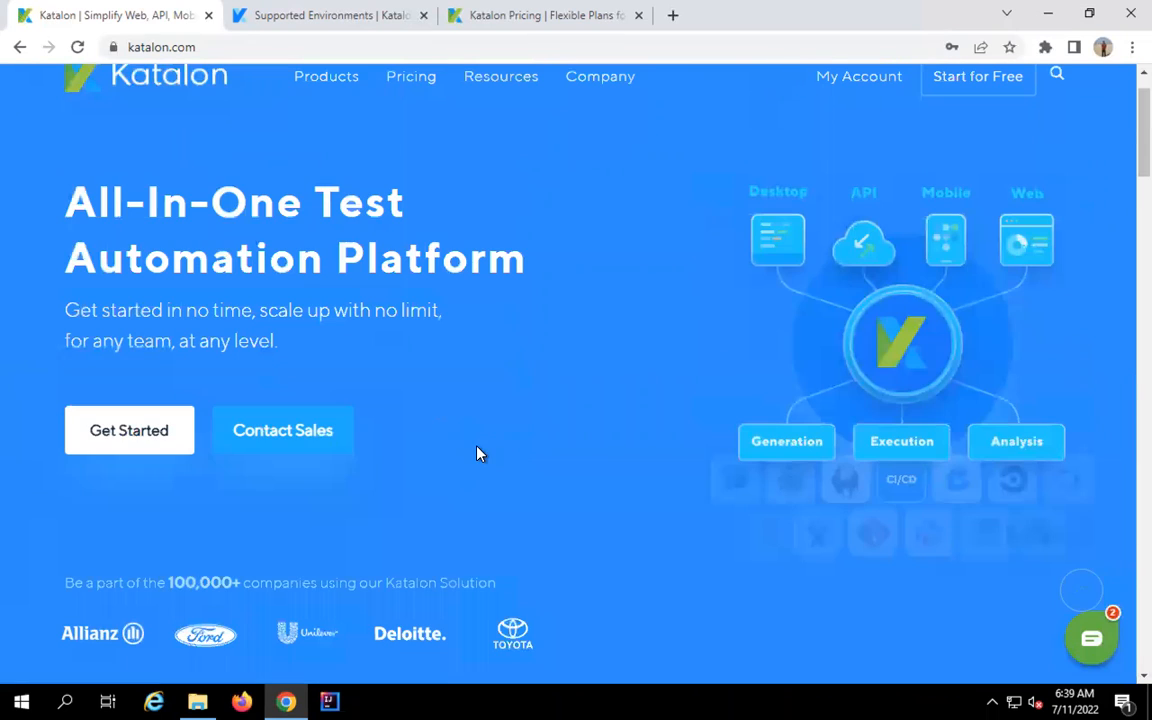
click(118, 444)
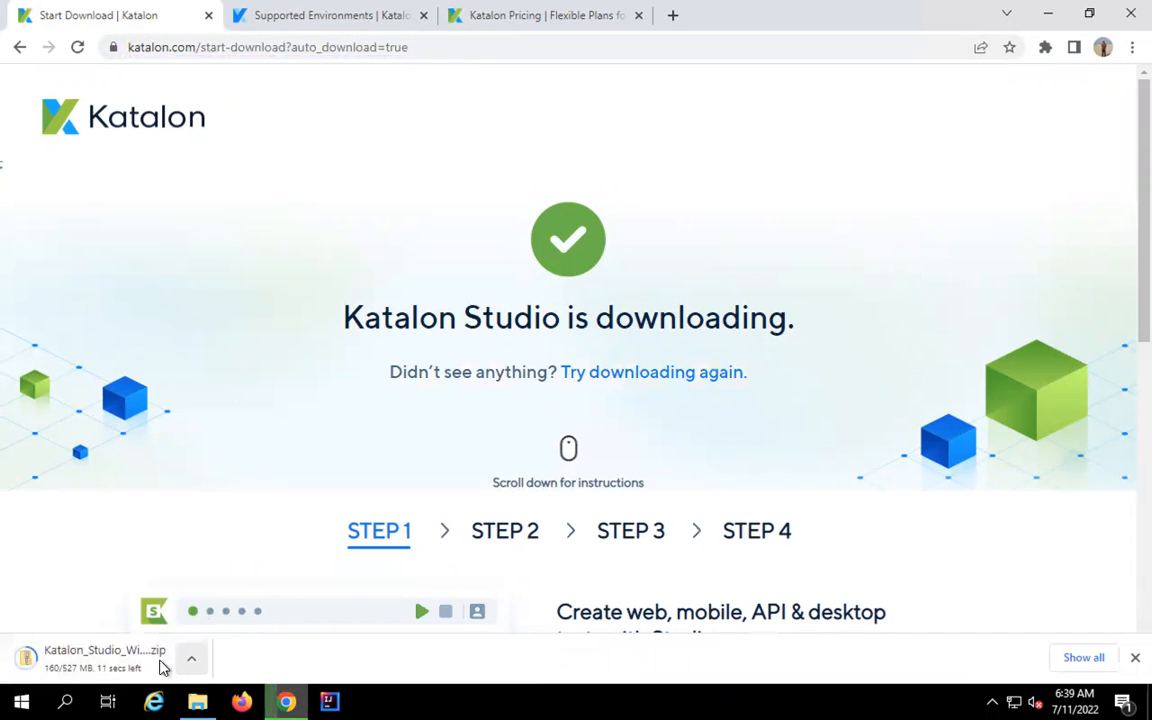
click(192, 658)
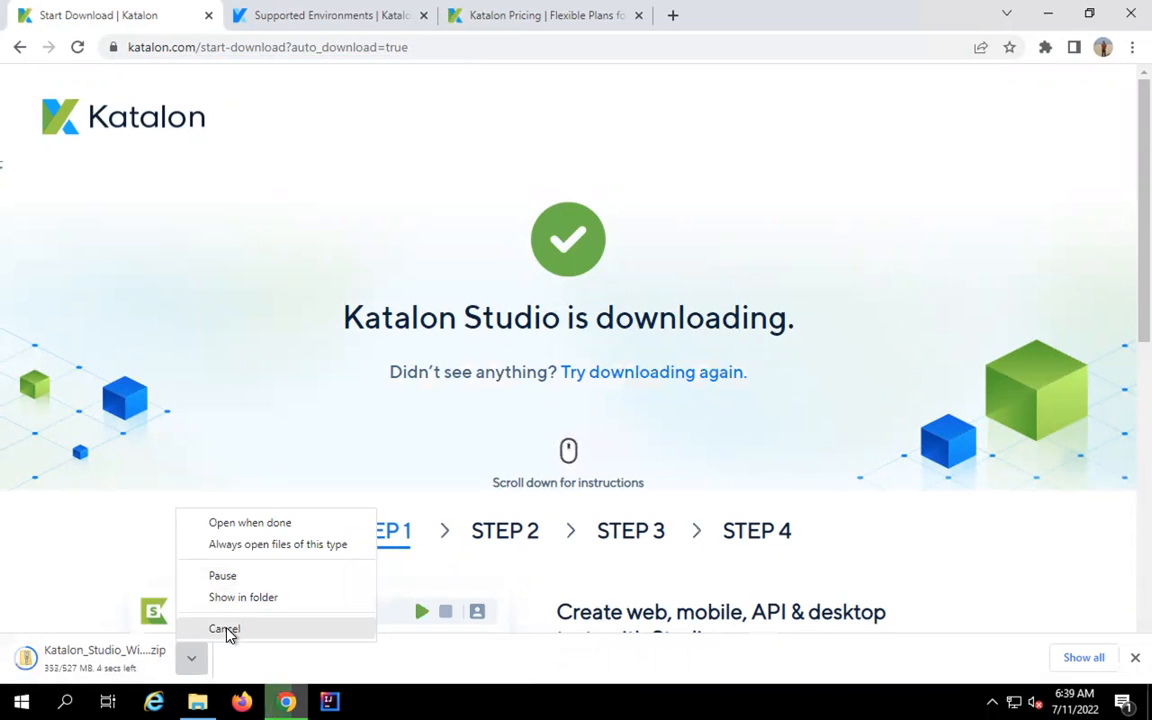
click(228, 630)
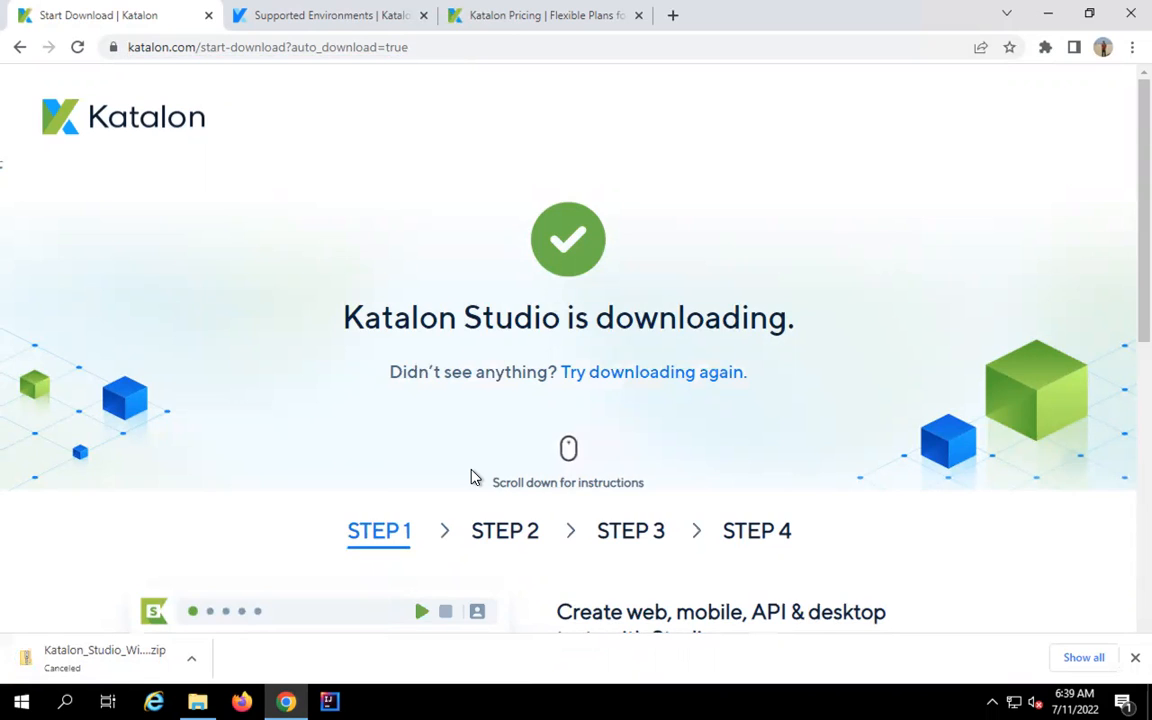
Look through the download instructions and go to katalon.com/download by replacing the path in the page address
scroll(474, 477, down, 2)
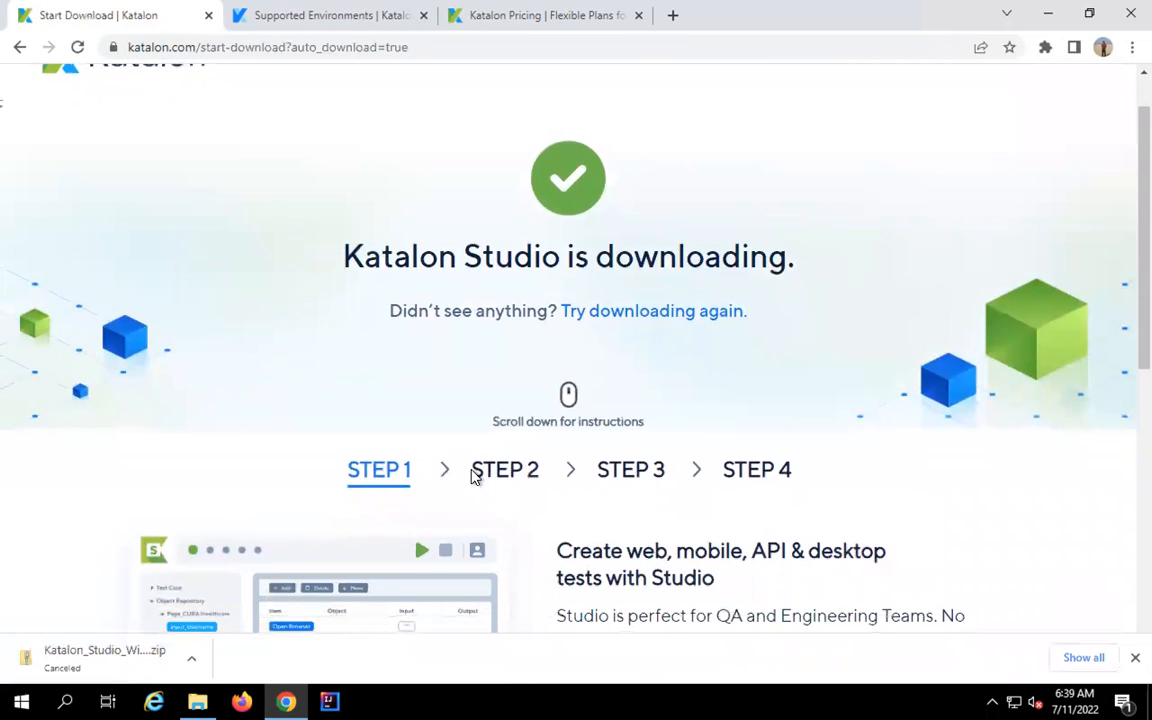
scroll(474, 477, down, 1)
scroll(474, 477, down, 1)
scroll(474, 477, down, 5)
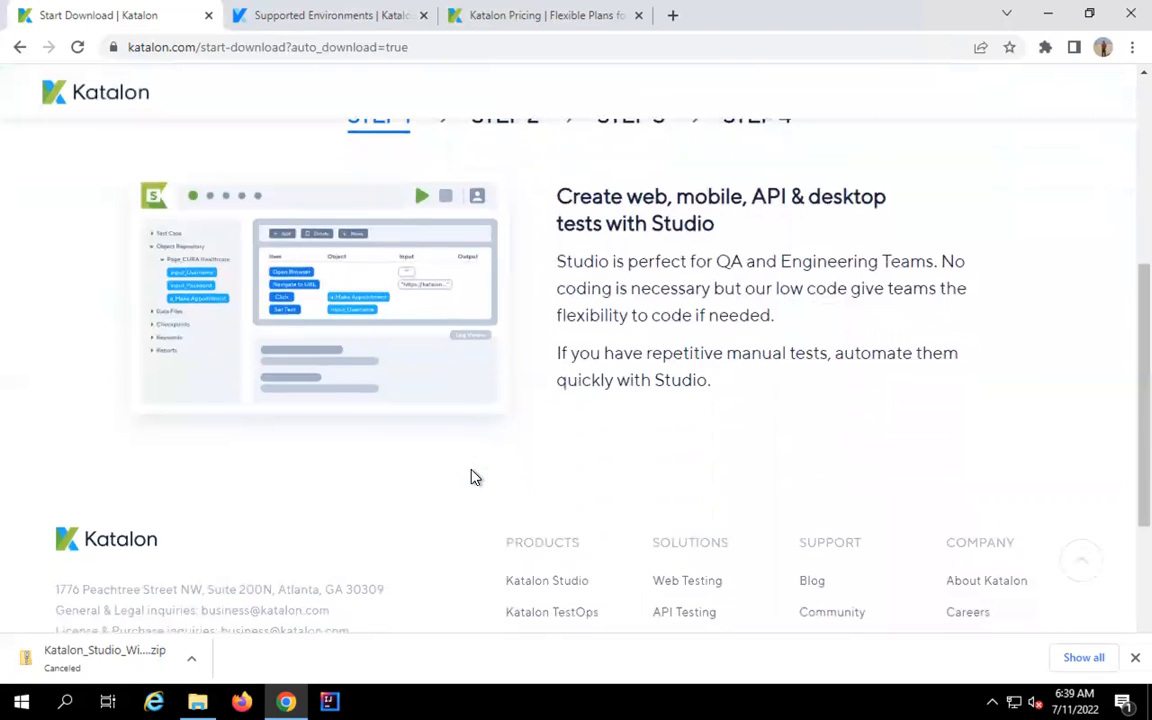
scroll(474, 477, up, 8)
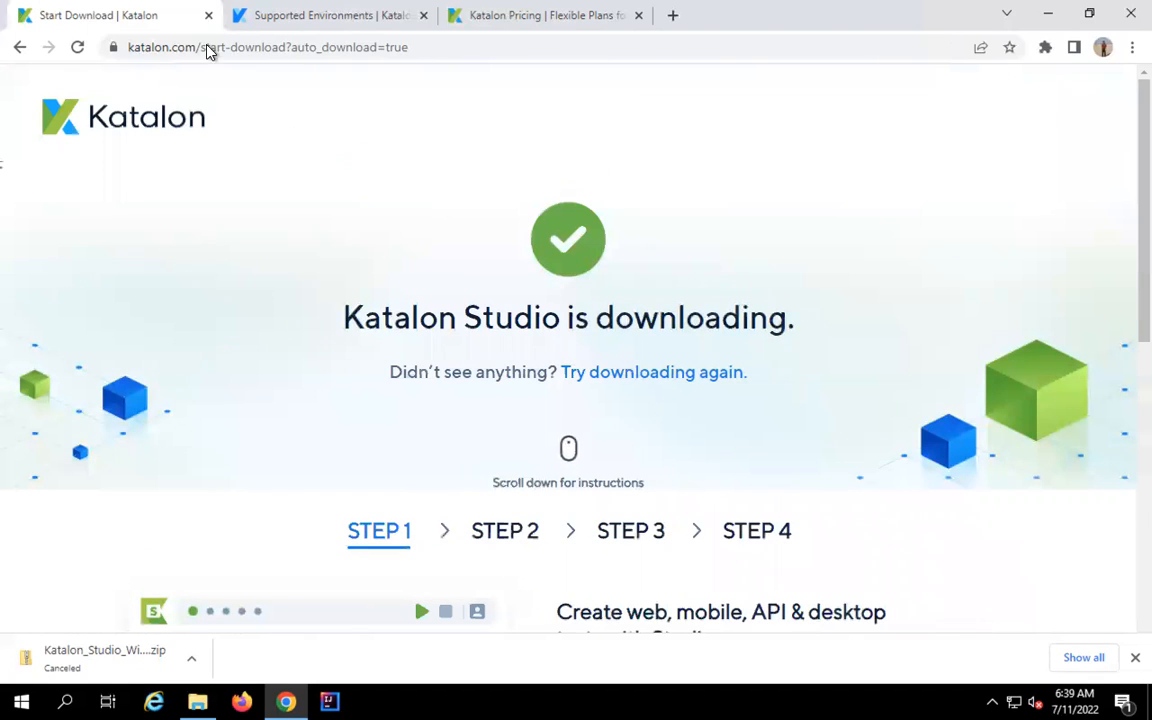
click(204, 46)
key(shift+End)
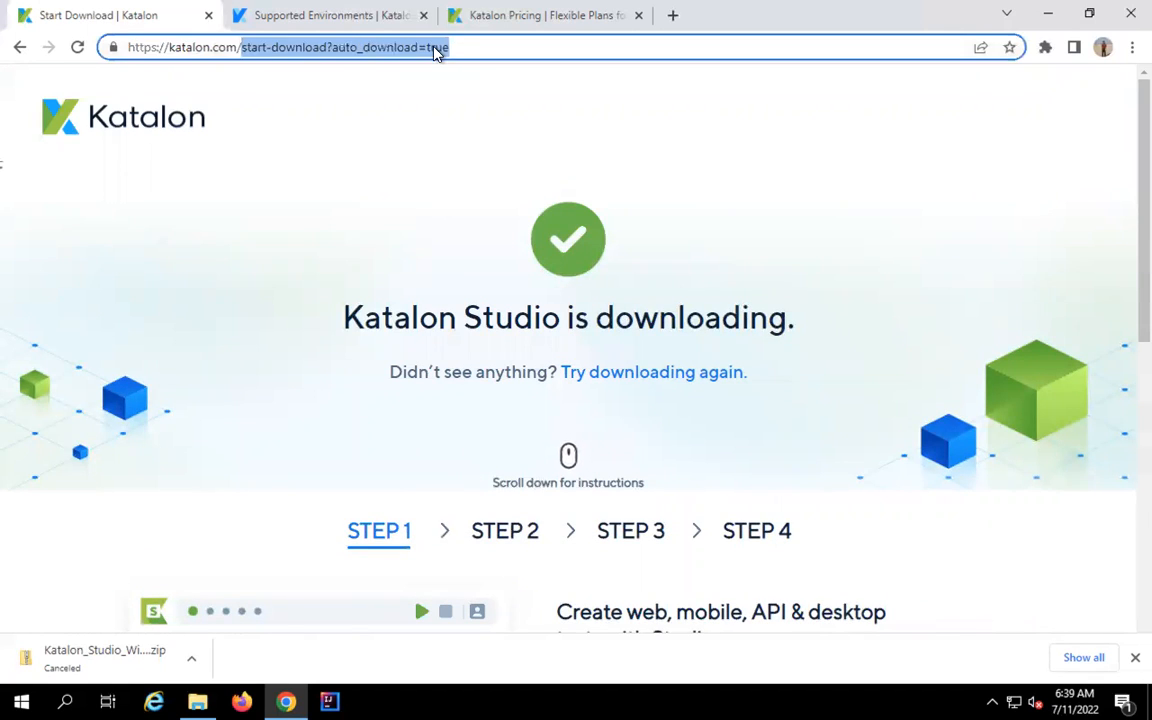
key(BackSpace)
text(down)
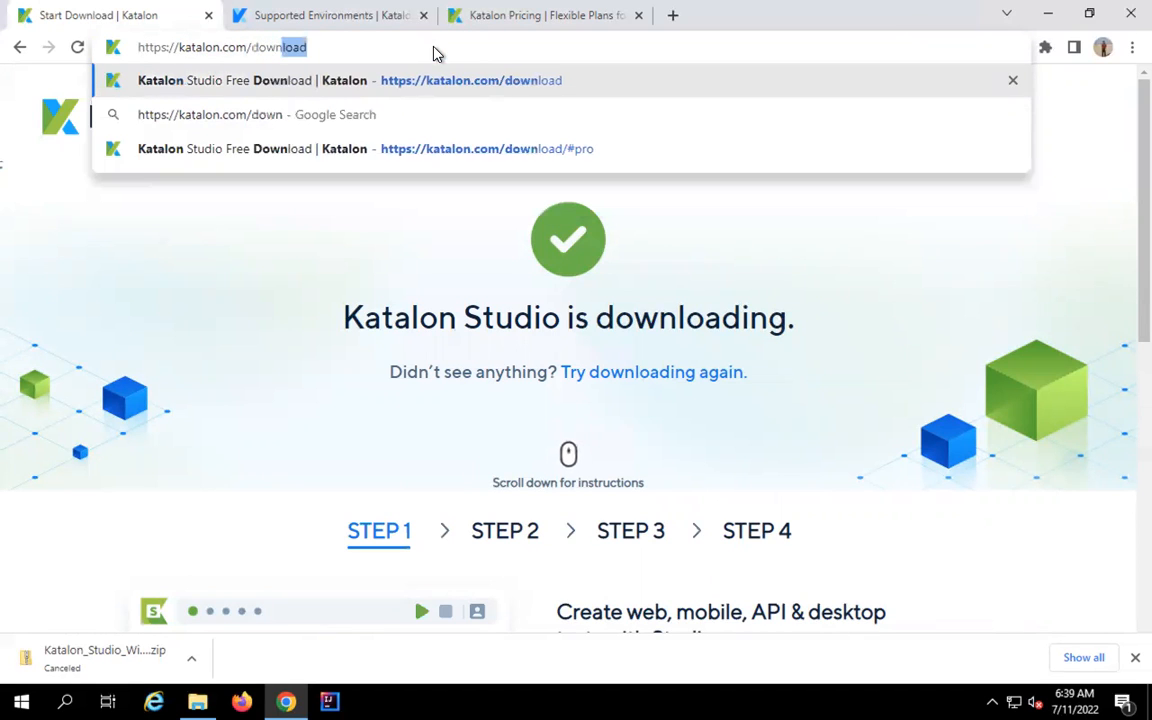
key(Return)
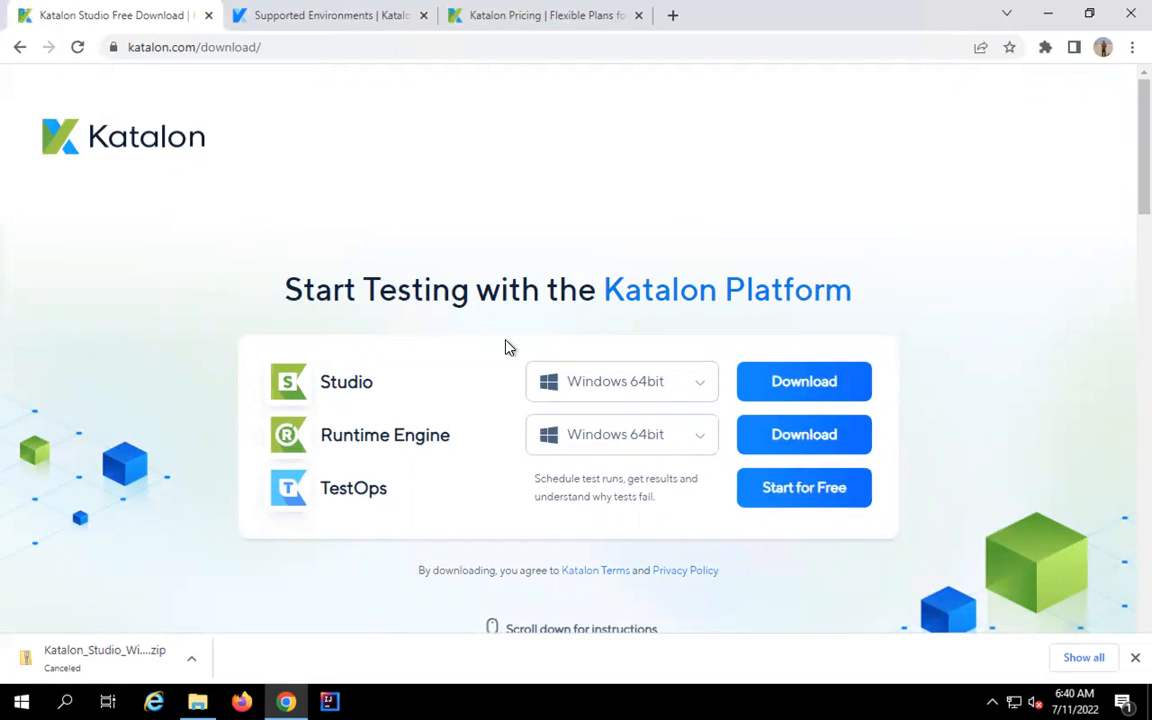
Review the Studio and Runtime Engine download entries and the operating system choices offered for Studio
mouse_move(255, 353)
mouse_down()
mouse_move(415, 432)
mouse_move(414, 407)
mouse_up()
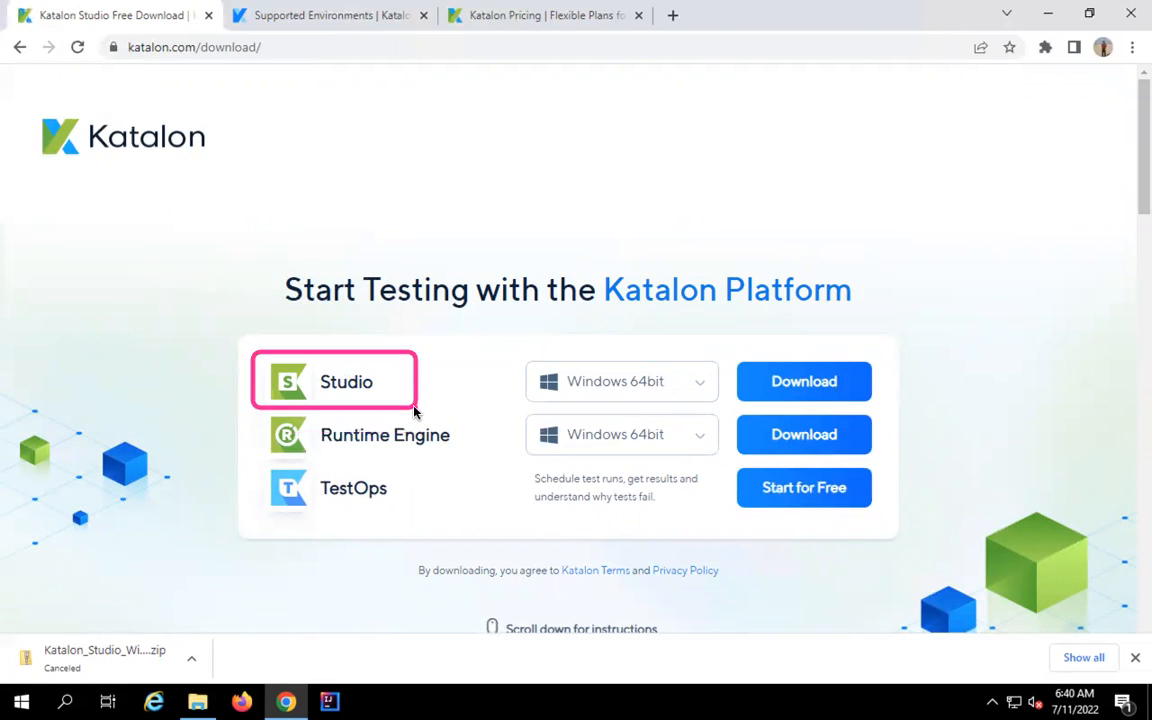
drag(249, 413, 491, 456)
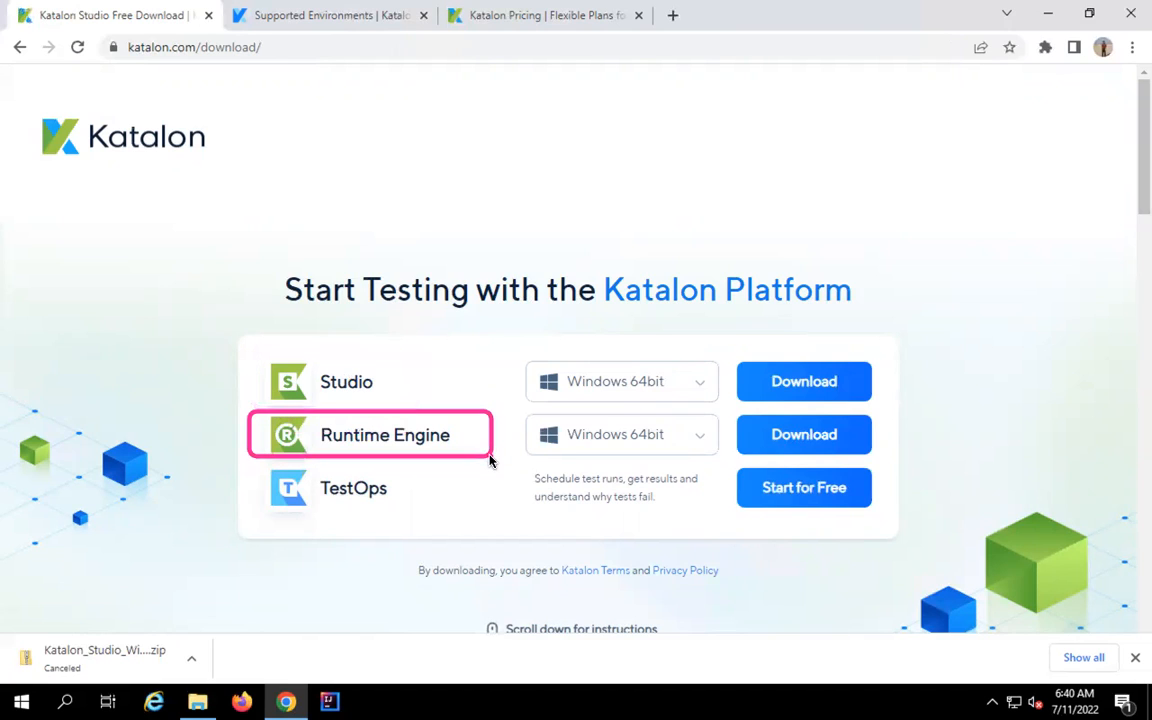
click(707, 391)
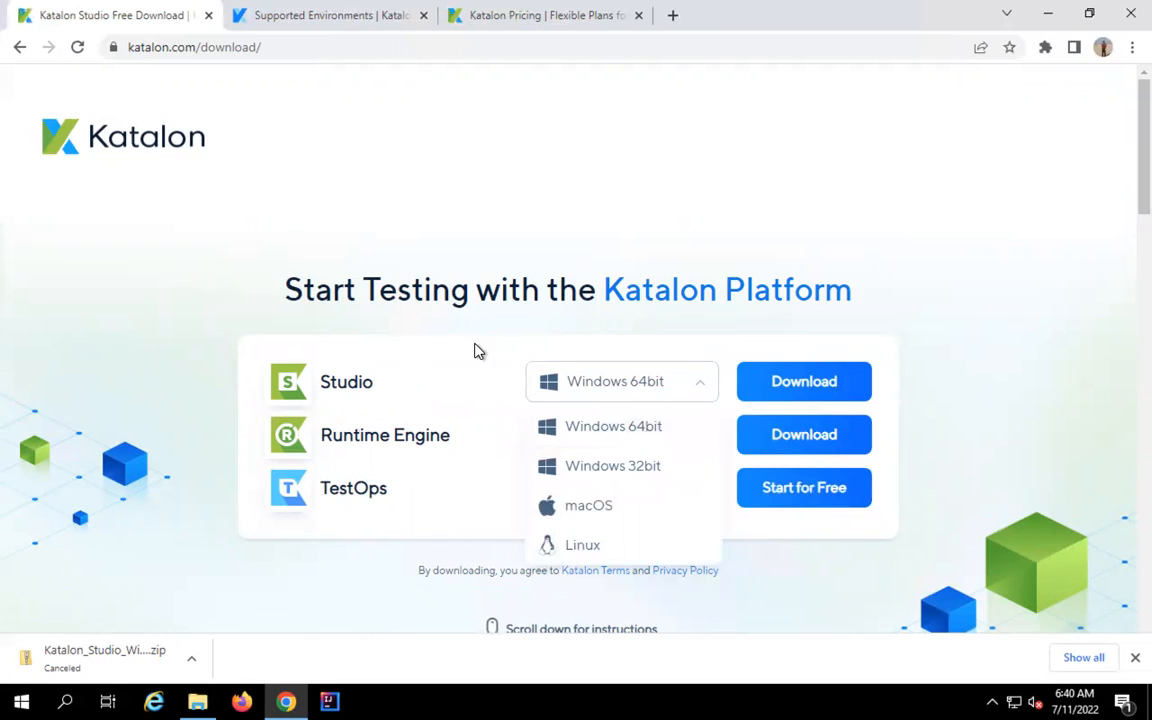
click(702, 390)
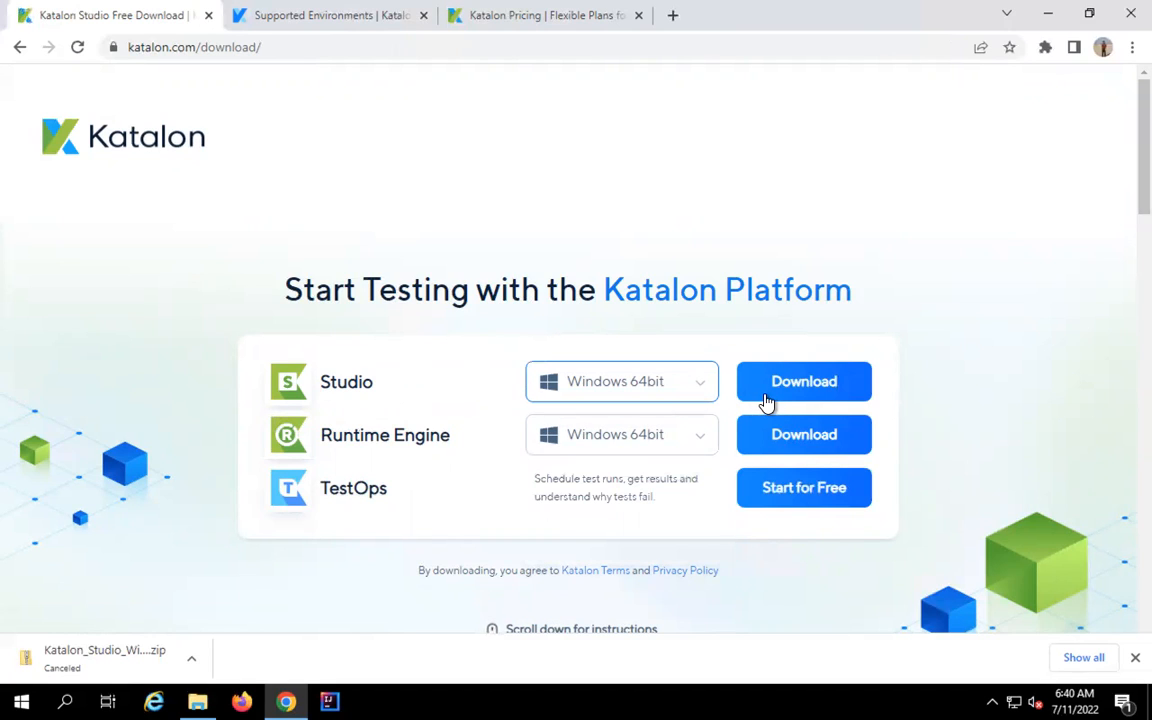
drag(733, 357, 906, 410)
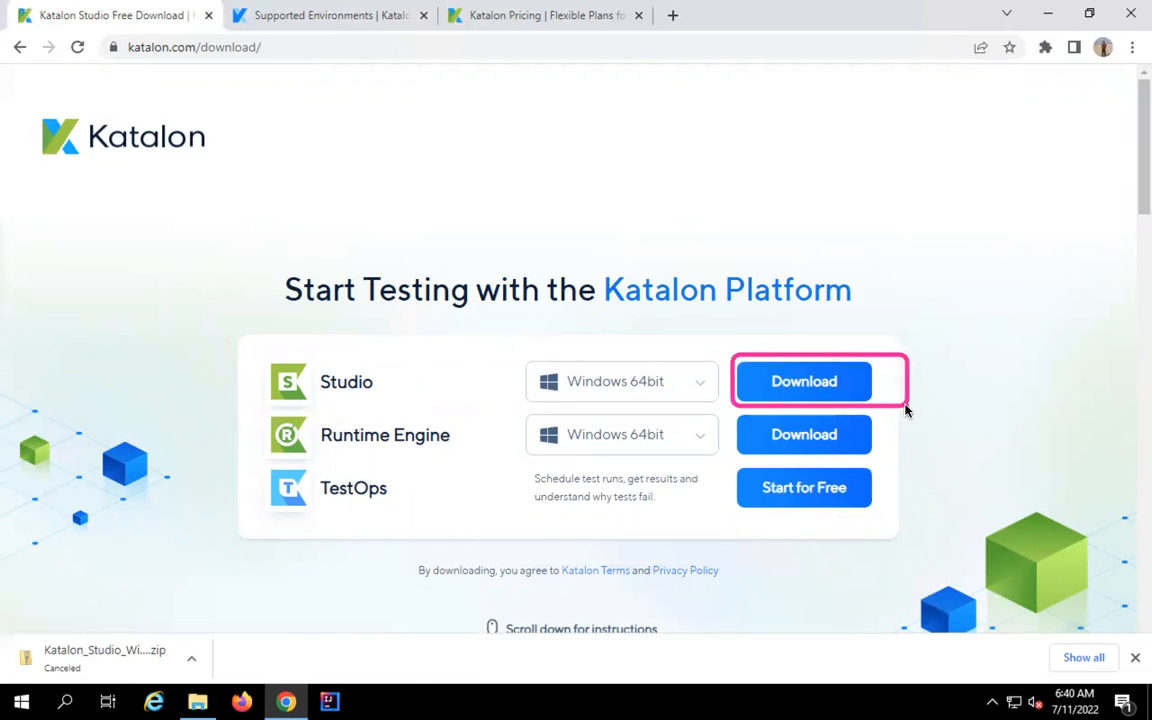
drag(247, 419, 931, 458)
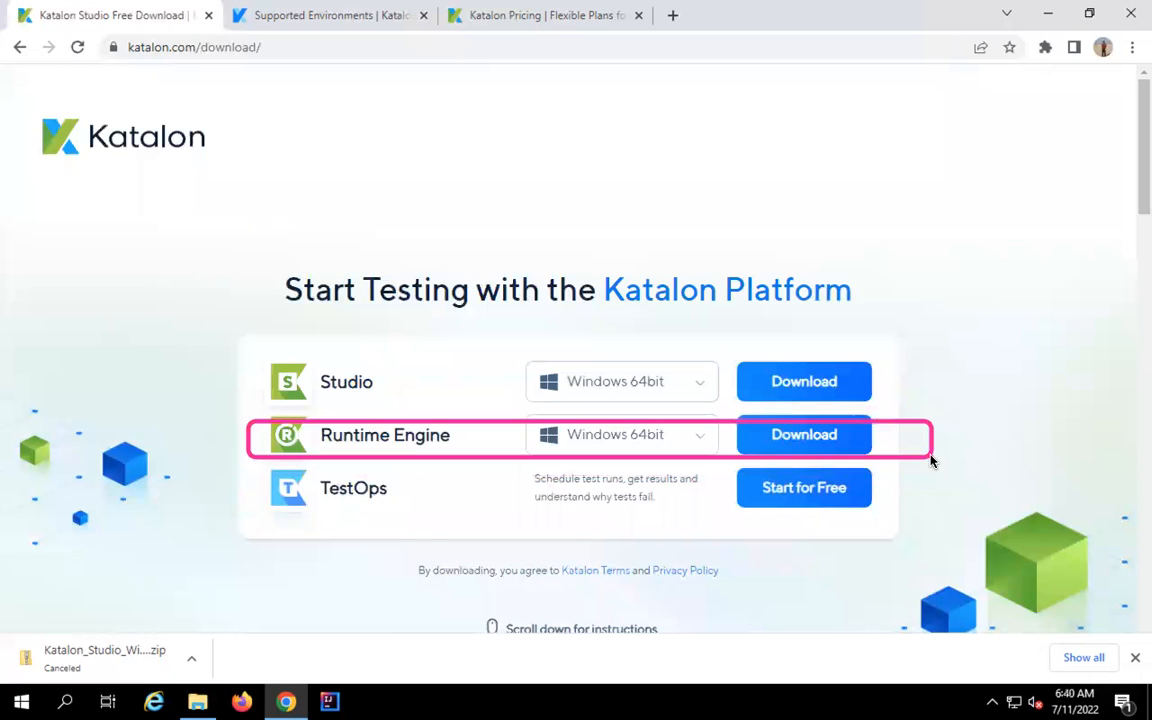
Minimise the browser and open the Katalon folder inside Tools on drive D: in File Explorer
click(1050, 12)
key(alt+Tab)
click(398, 490)
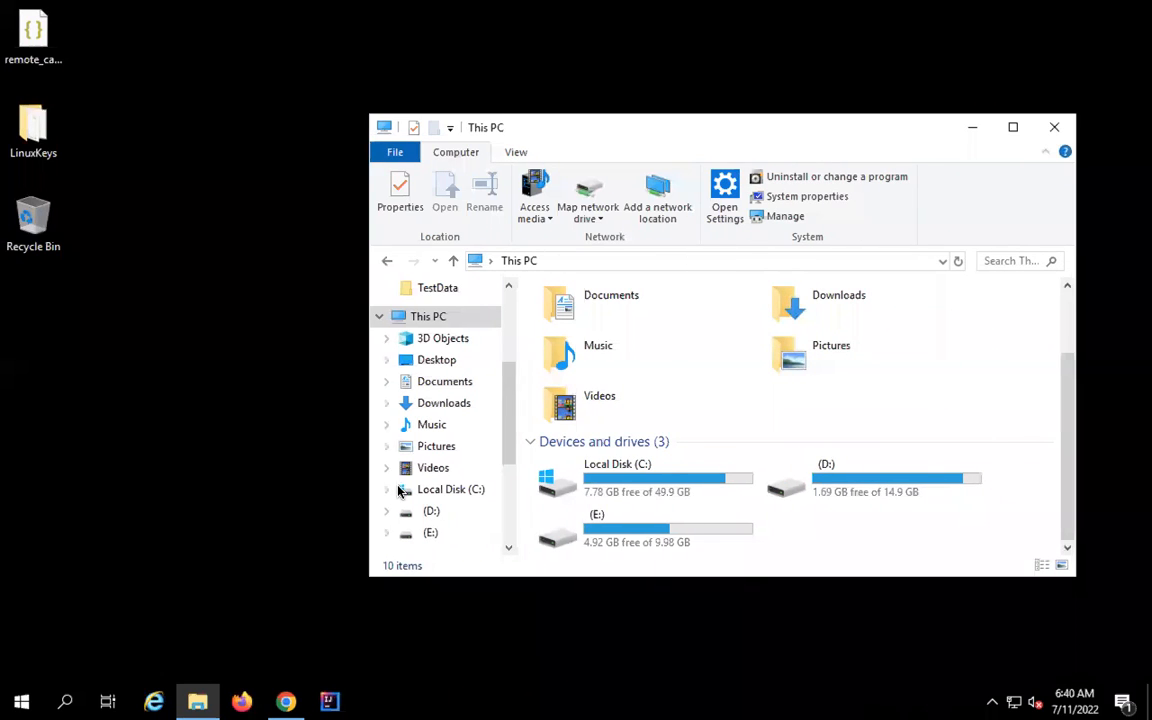
double_click(846, 489)
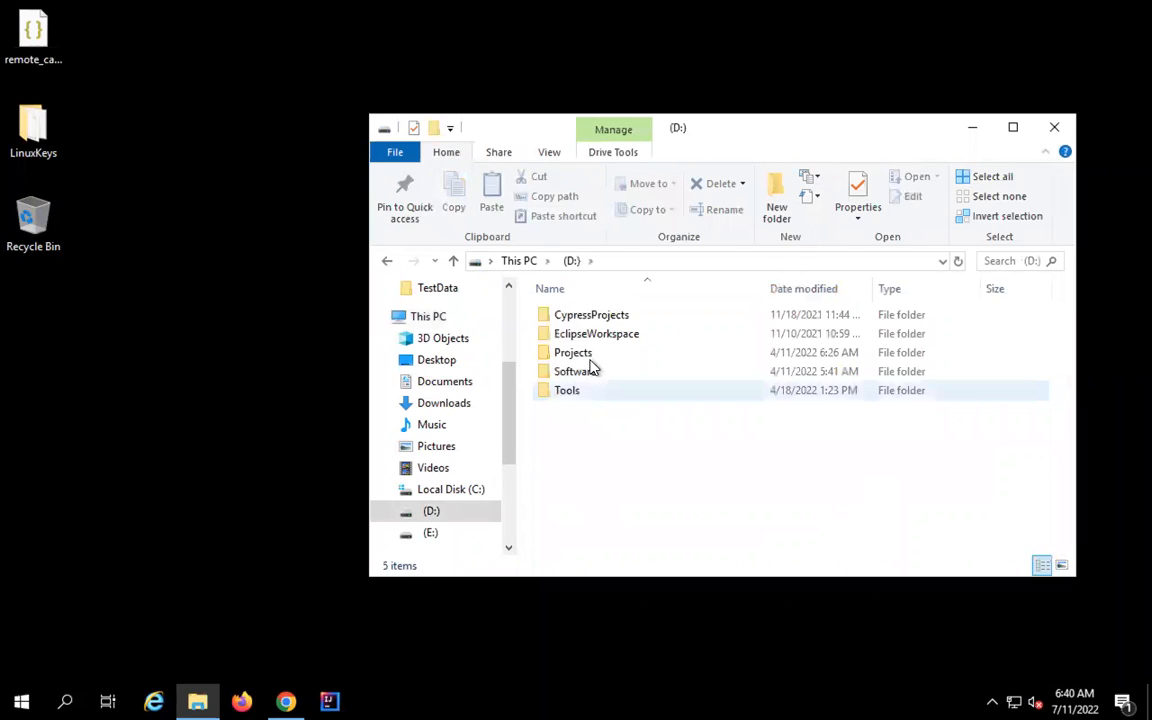
double_click(568, 397)
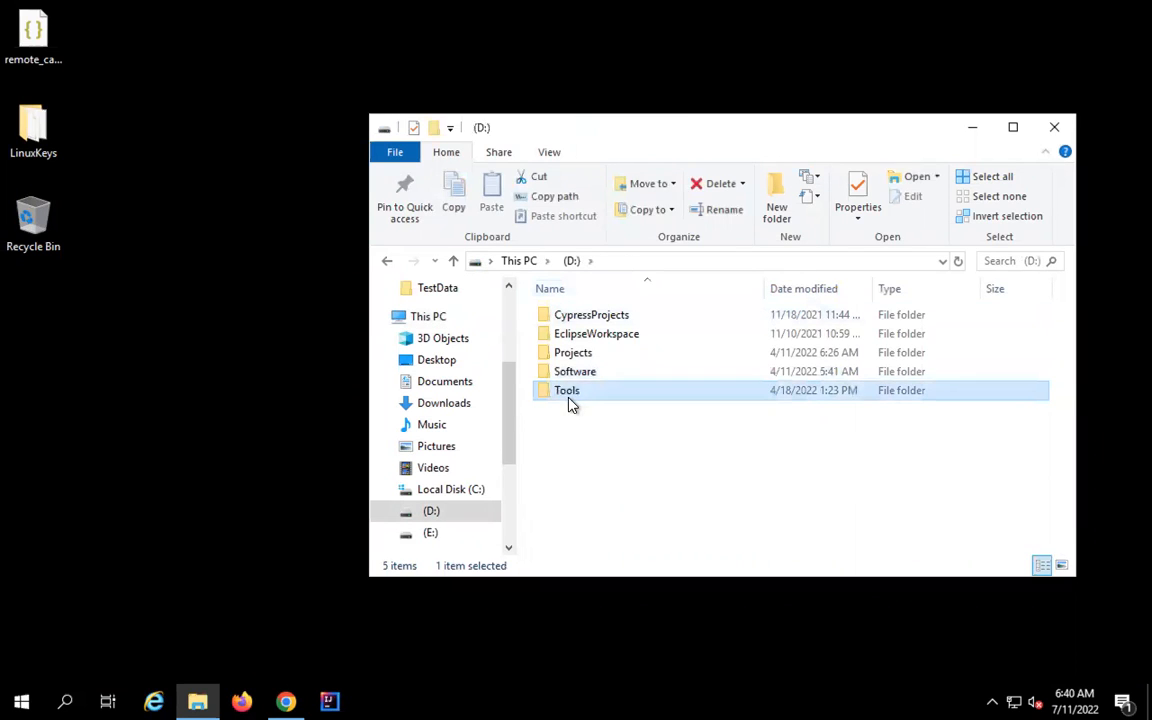
double_click(572, 318)
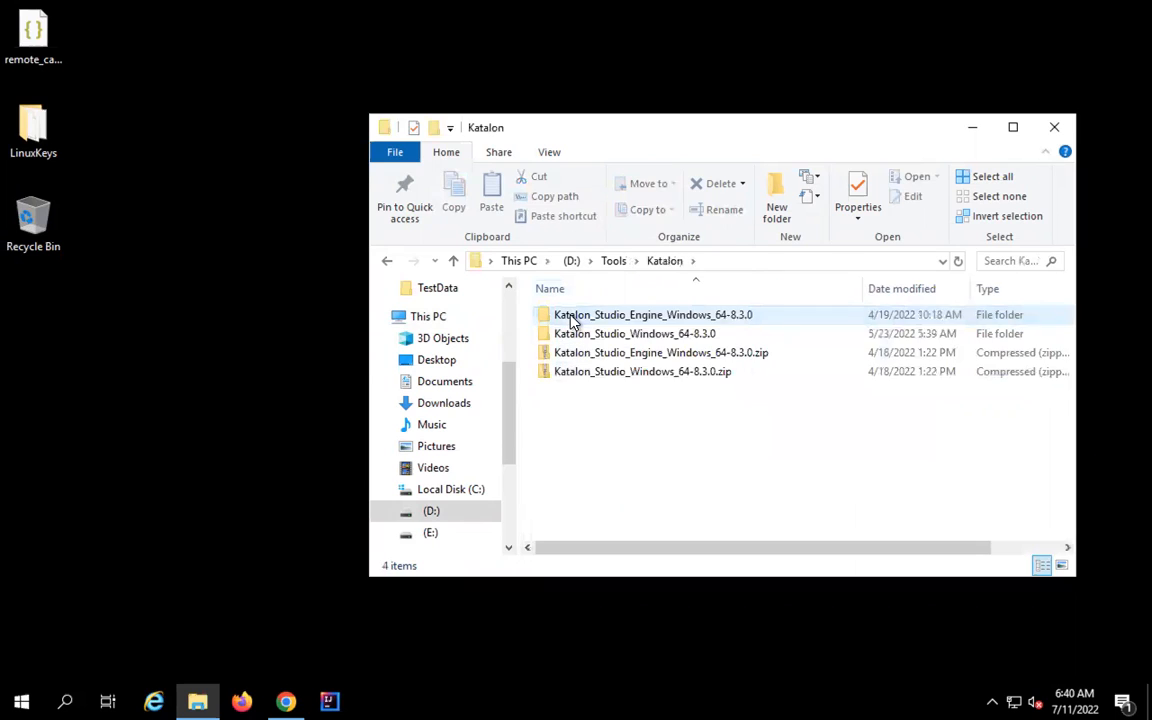
drag(523, 348, 860, 385)
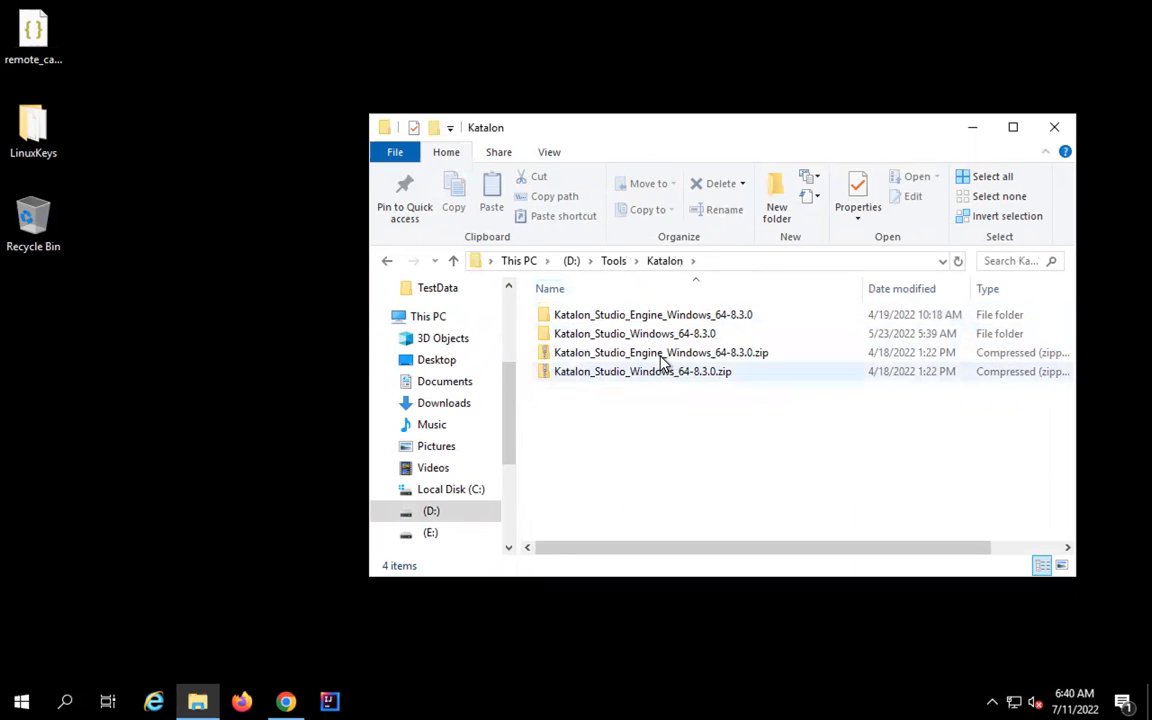
right_click(600, 378)
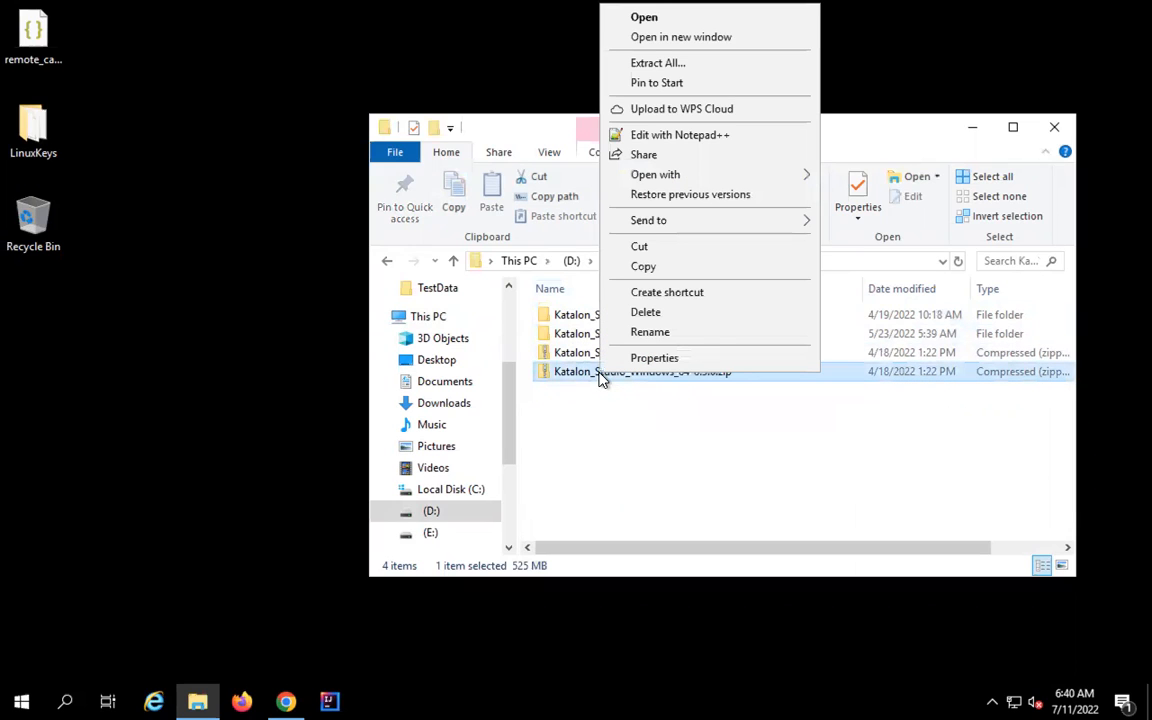
click(665, 63)
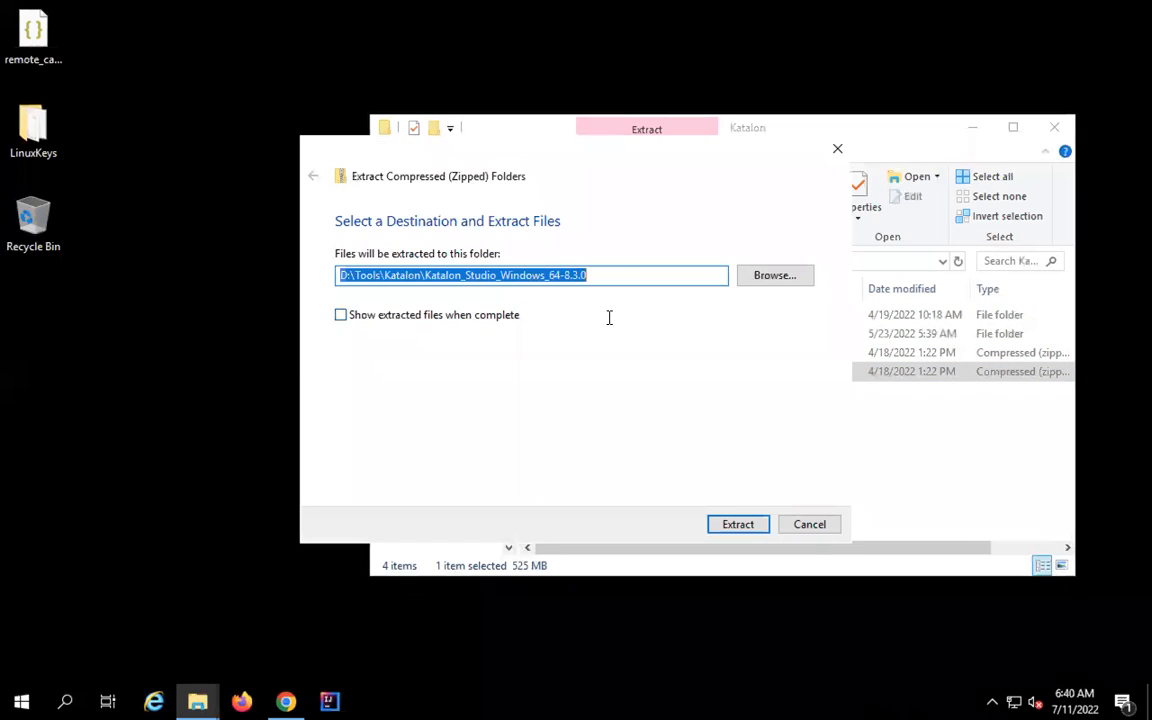
click(808, 526)
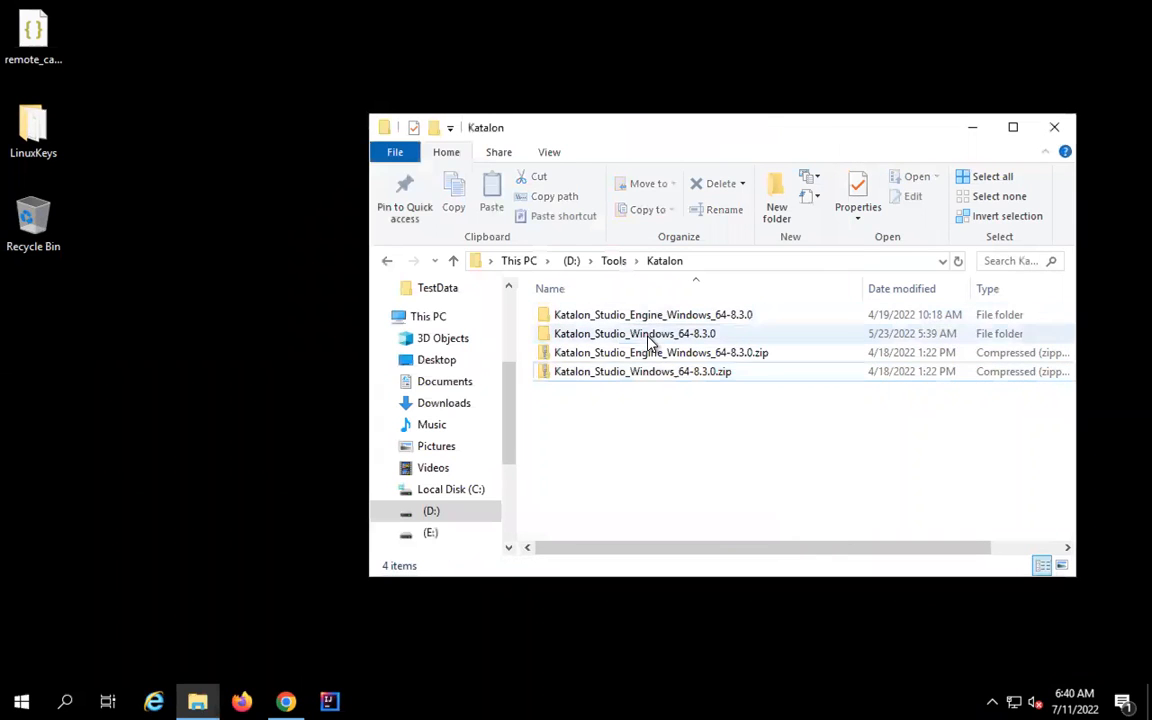
Open the extracted Katalon_Studio_Windows_64-8.3.0 folder and select the katalon.exe application in it
click(636, 331)
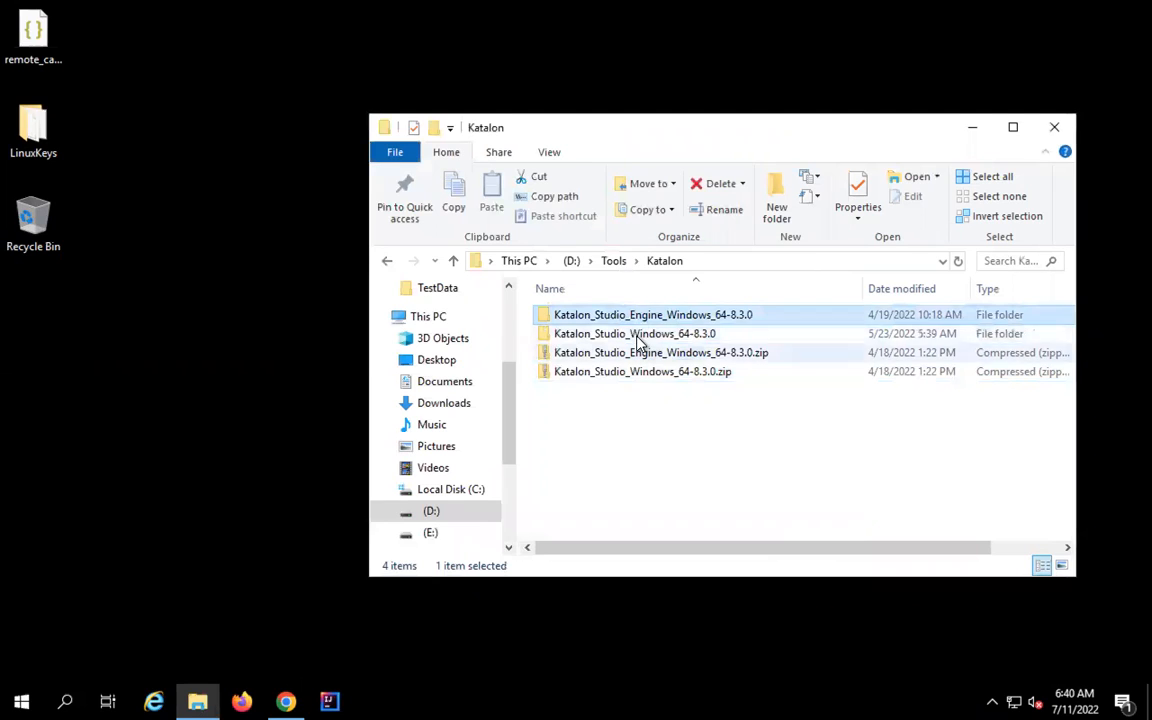
click(633, 318)
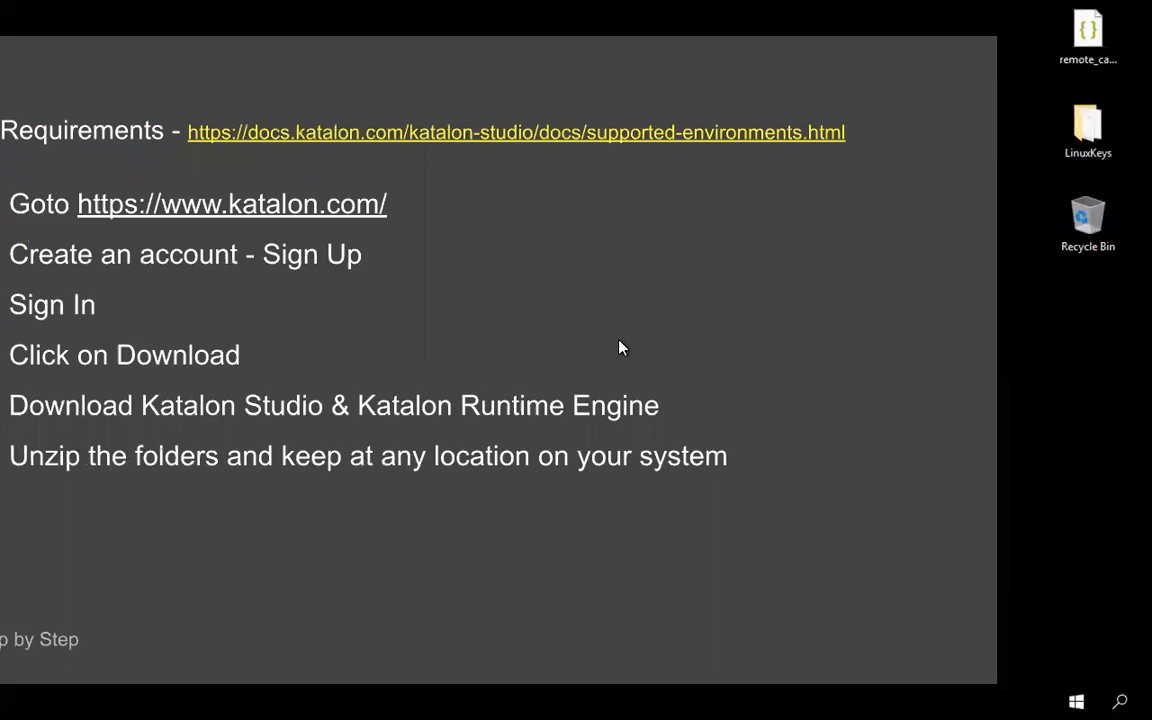
key(Right)
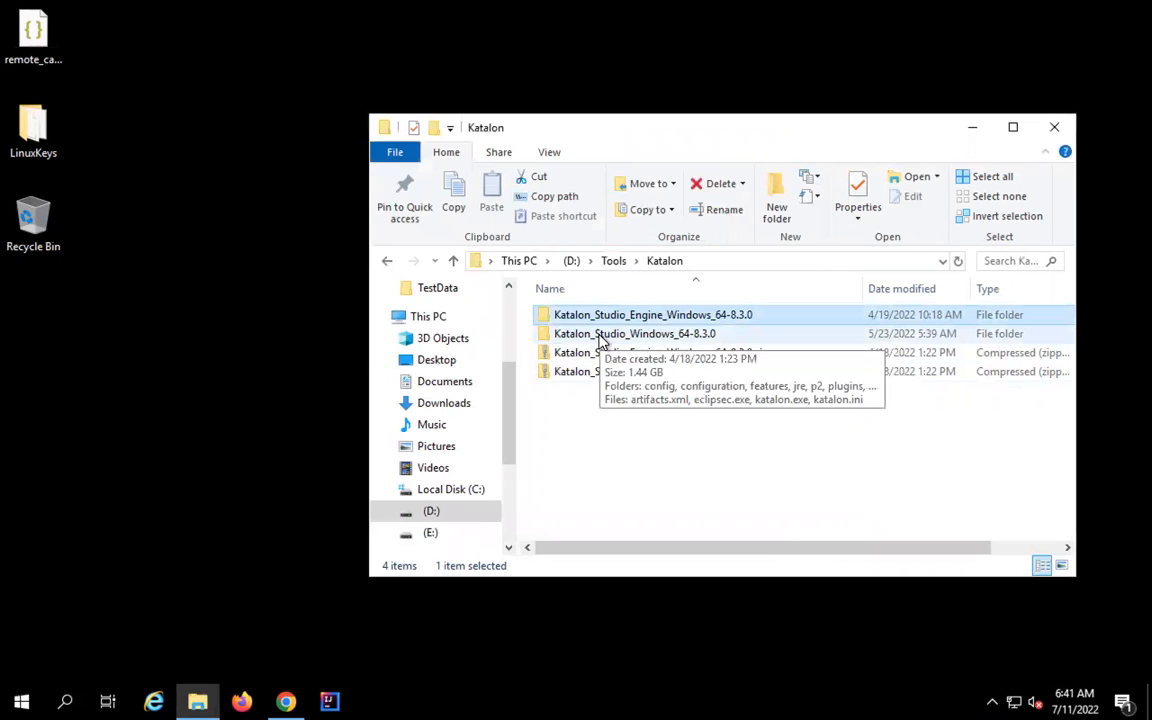
double_click(601, 342)
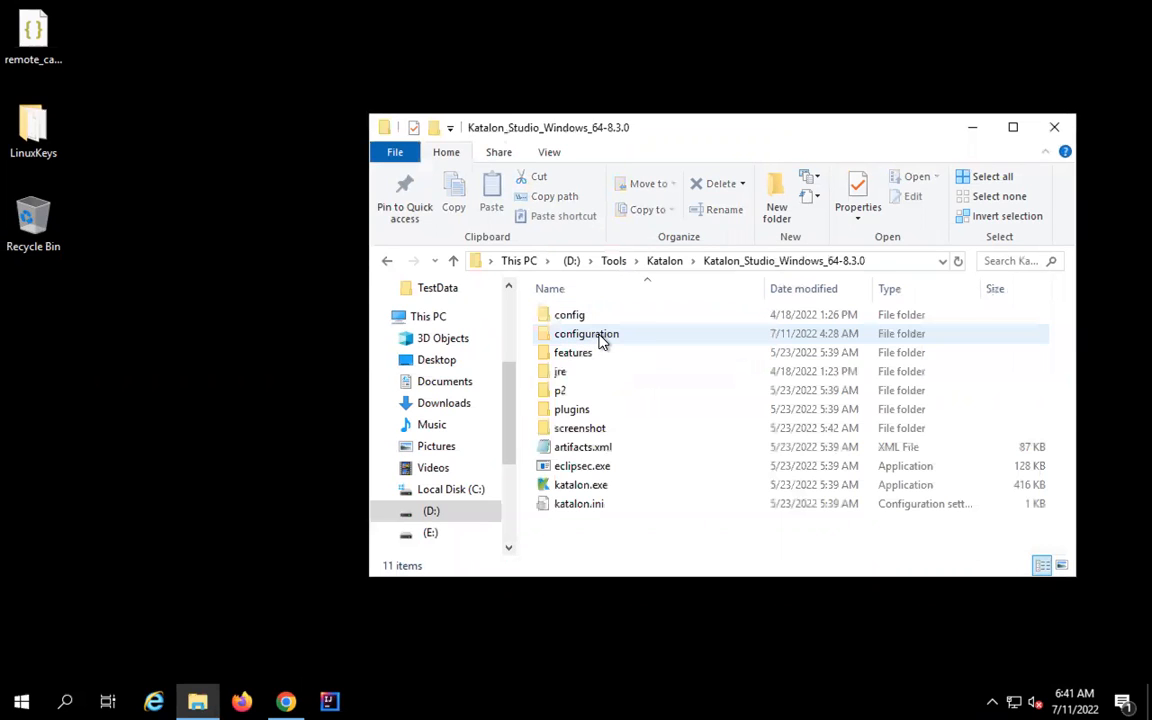
click(568, 487)
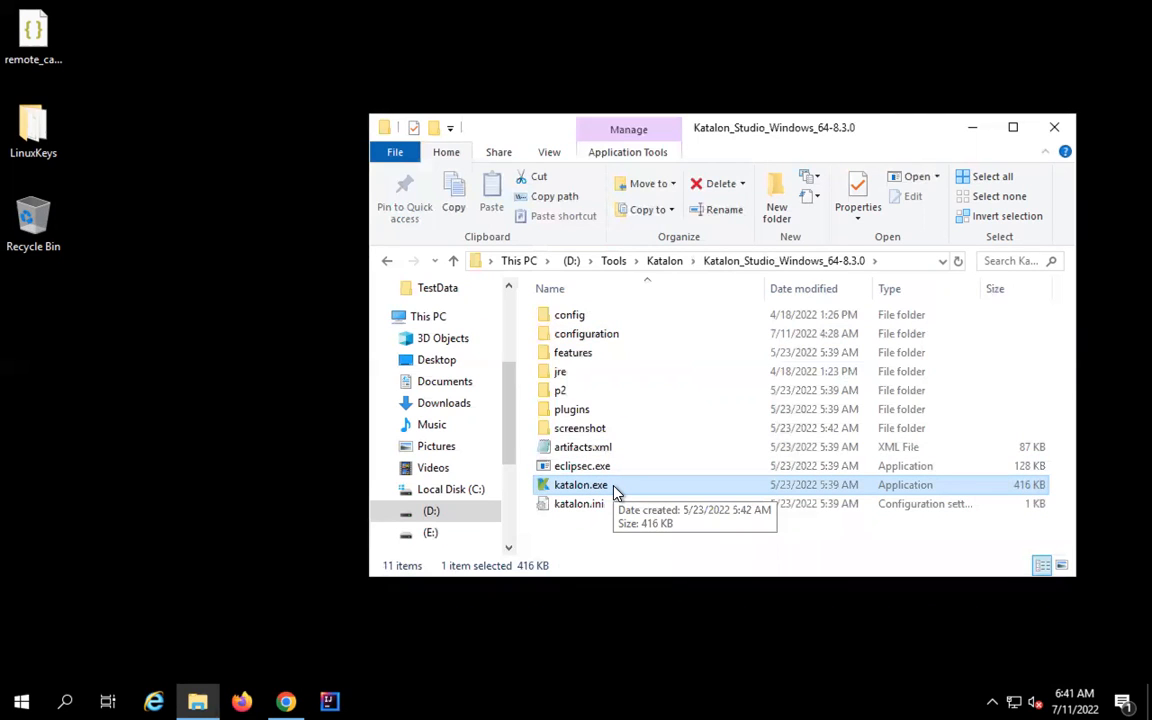
Switch to the Mac desktop, open the Applications folder in Finder and locate the installed Katalon Studio apps
key(ctrl+Left)
key(ctrl+Left)
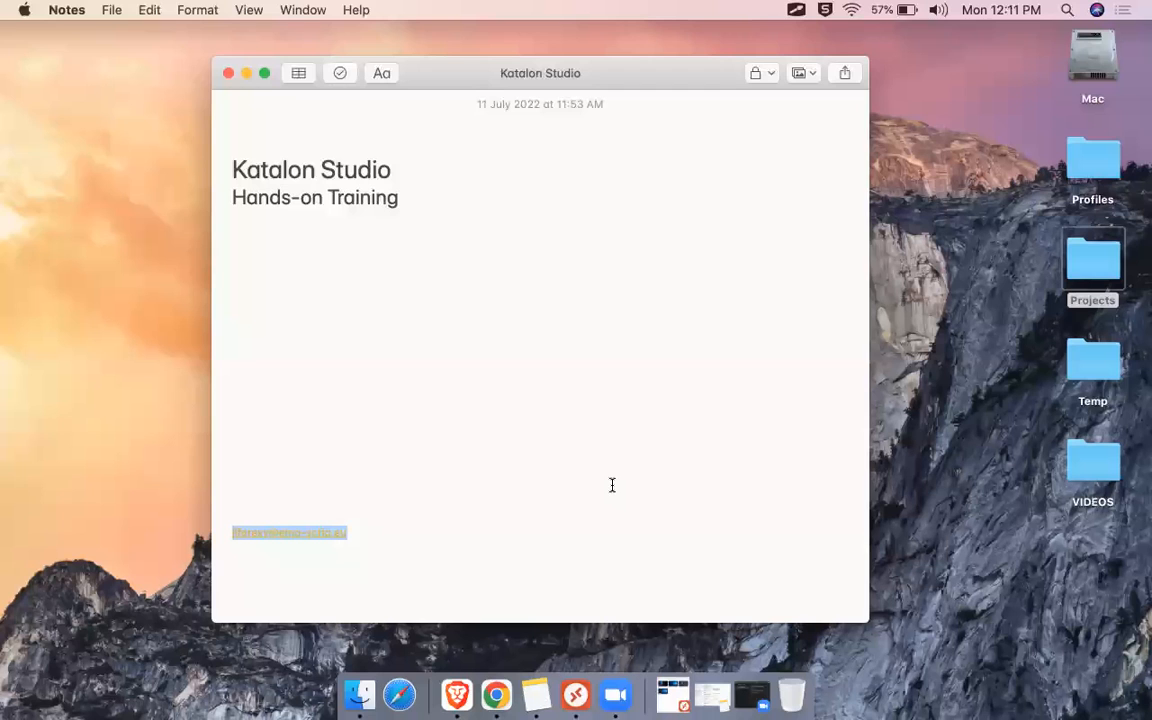
click(889, 200)
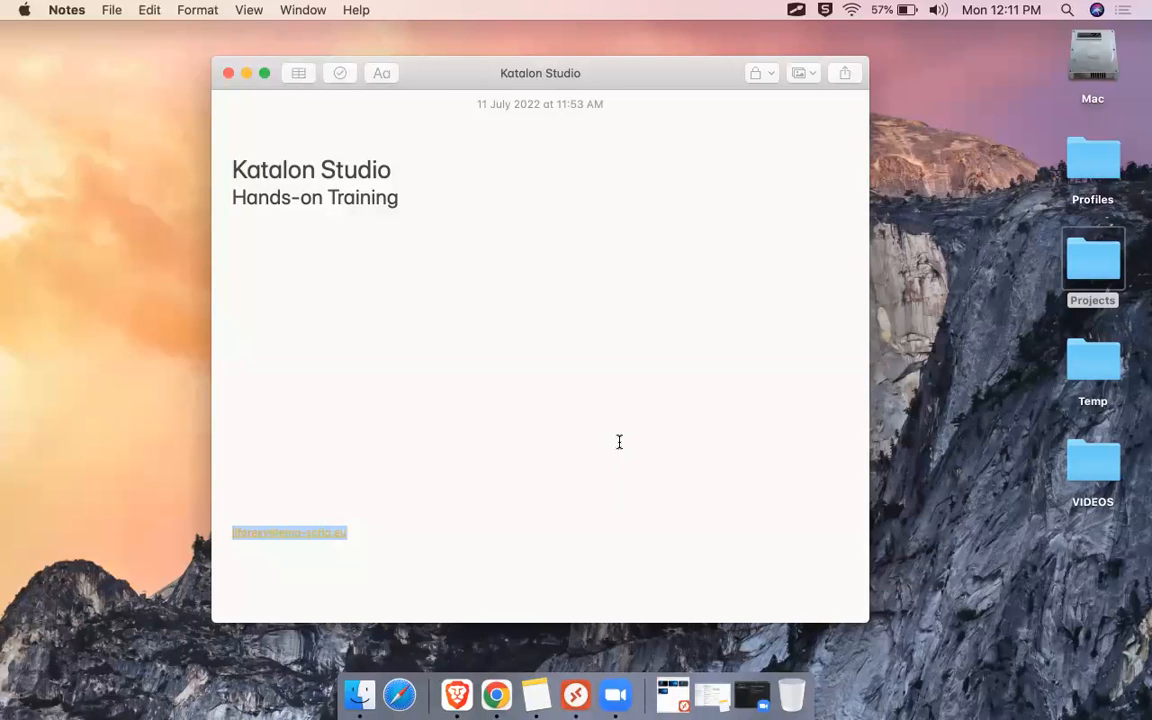
click(366, 685)
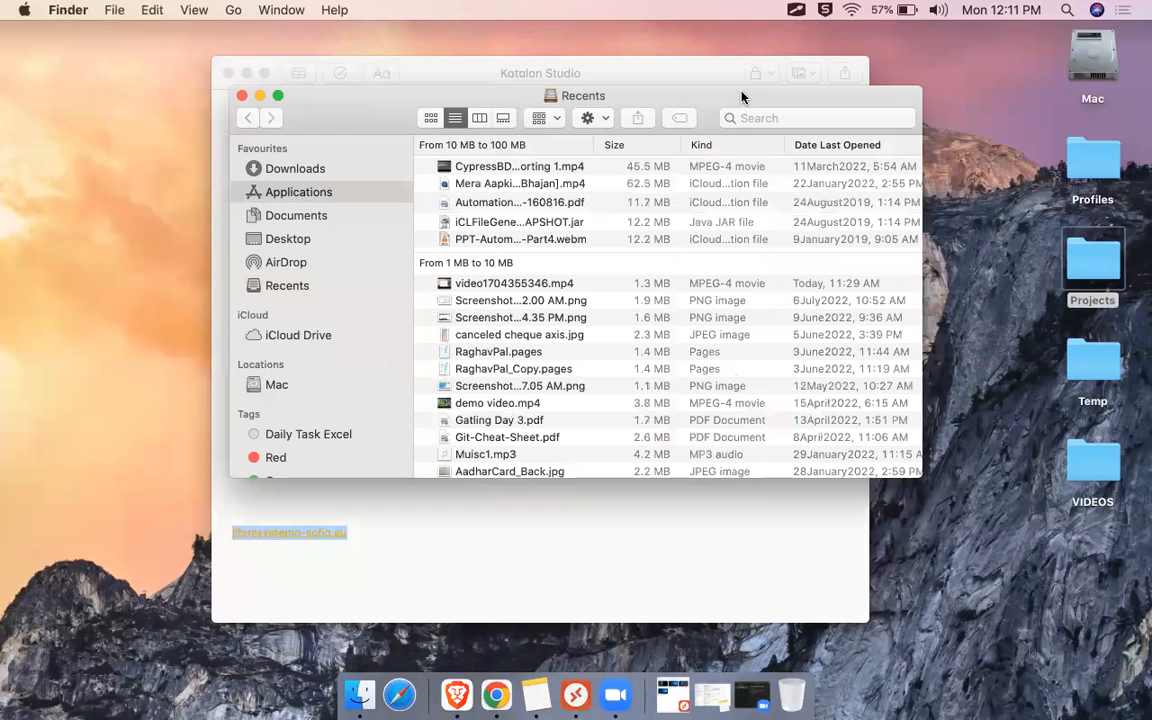
drag(742, 96, 560, 294)
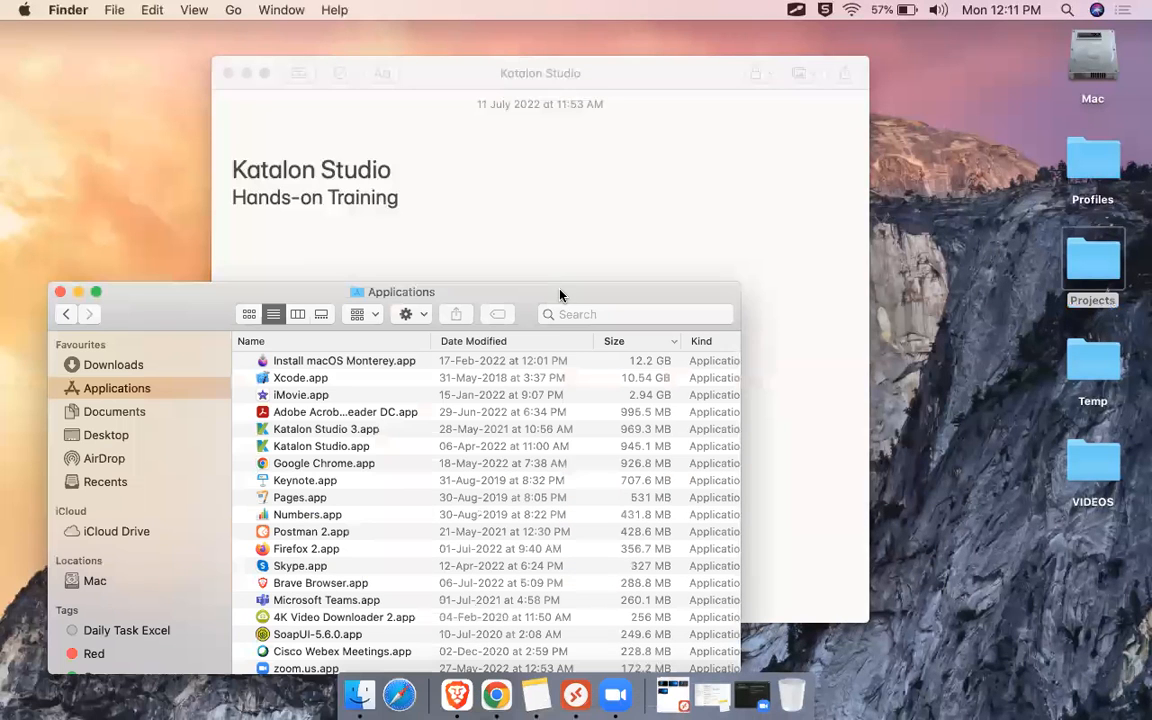
click(333, 429)
click(320, 447)
click(318, 430)
click(313, 449)
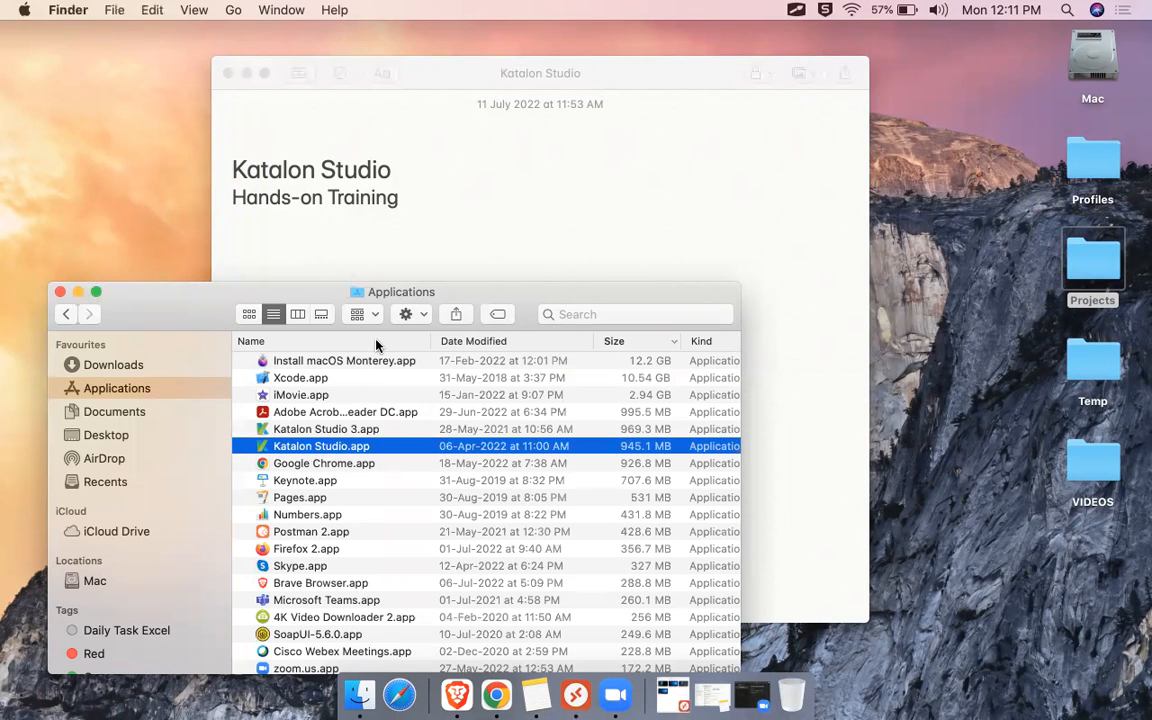
Search the Mac for "katalon" with Spotlight, dismiss the search and close the Applications window
key(super+space)
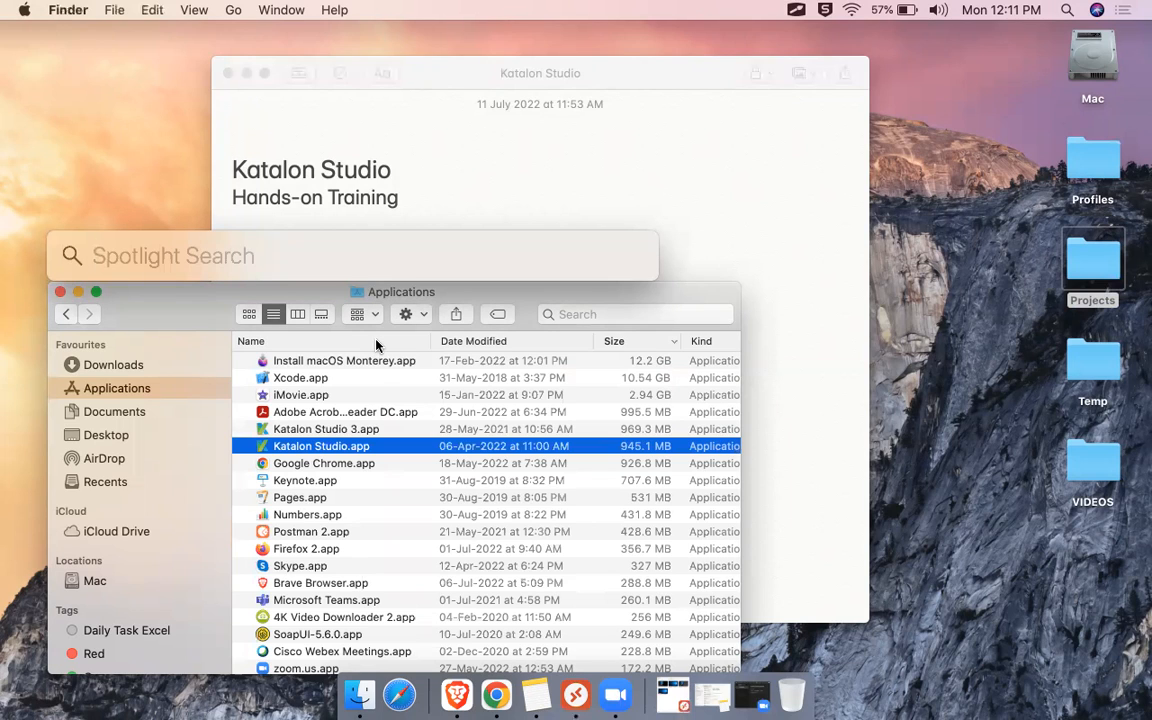
text(katalon)
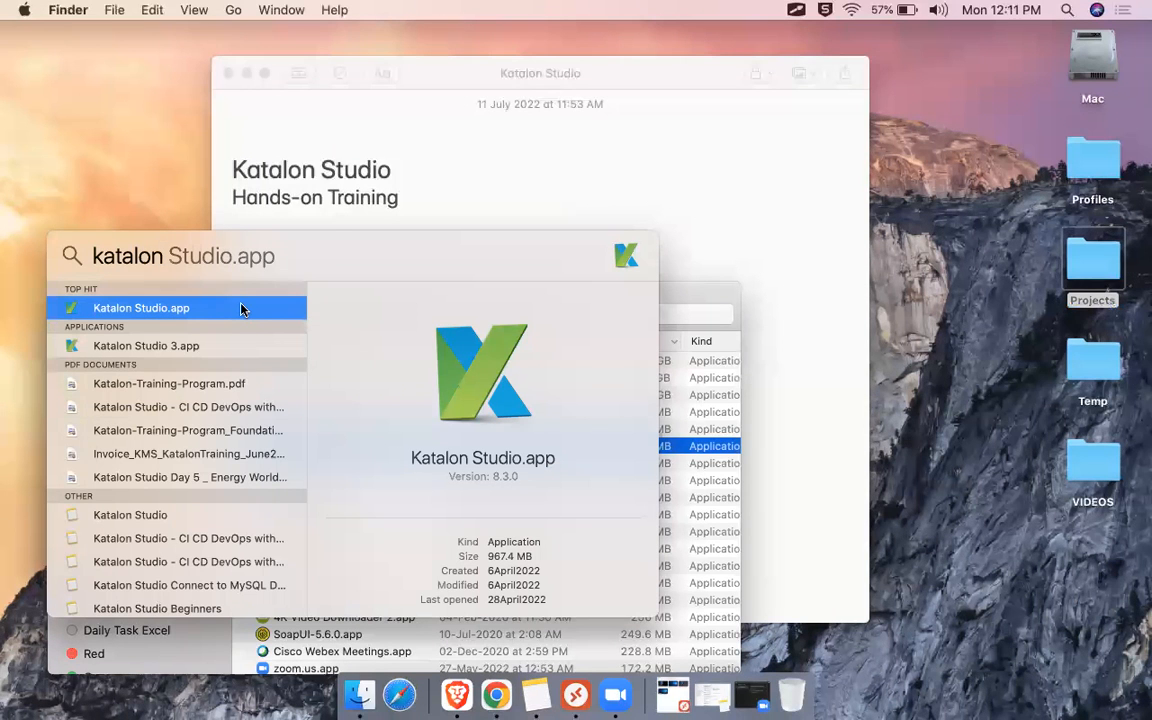
key(Escape)
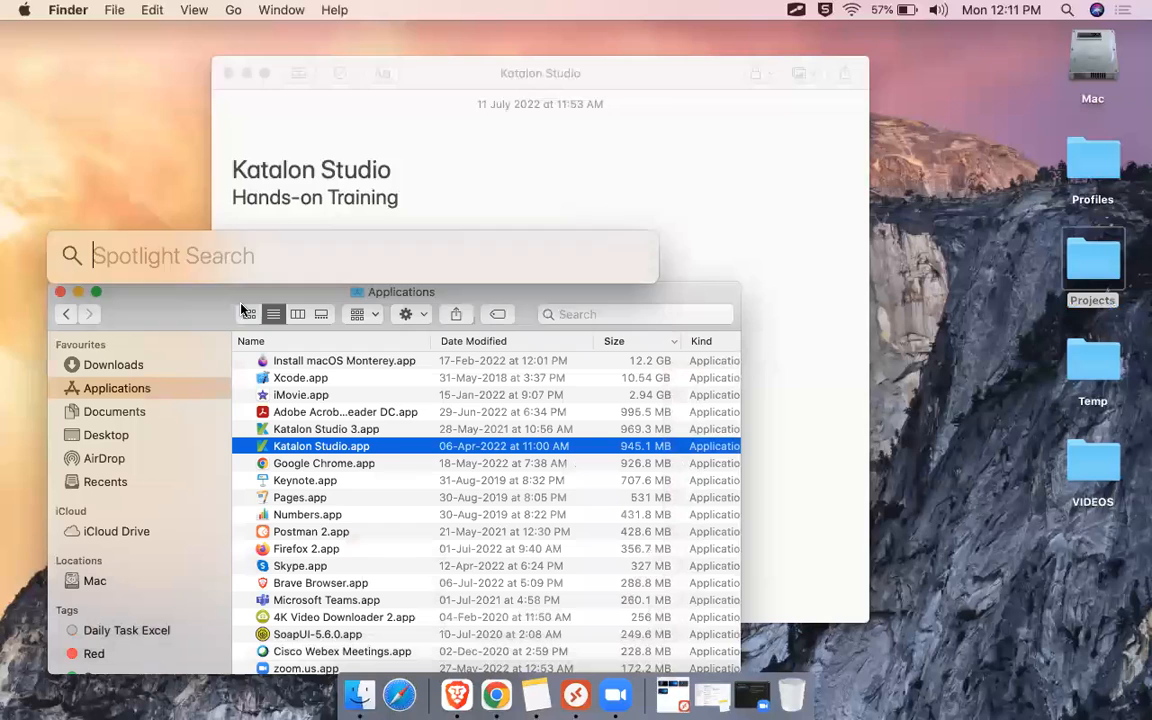
key(Escape)
drag(175, 311, 311, 272)
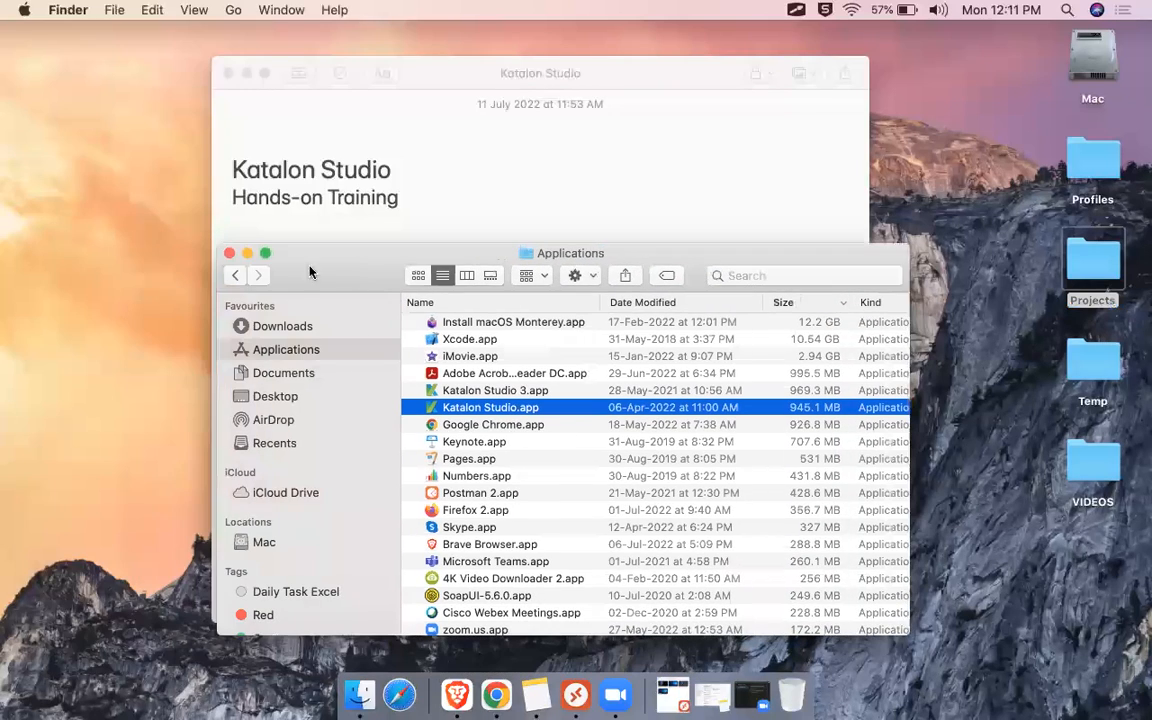
click(225, 252)
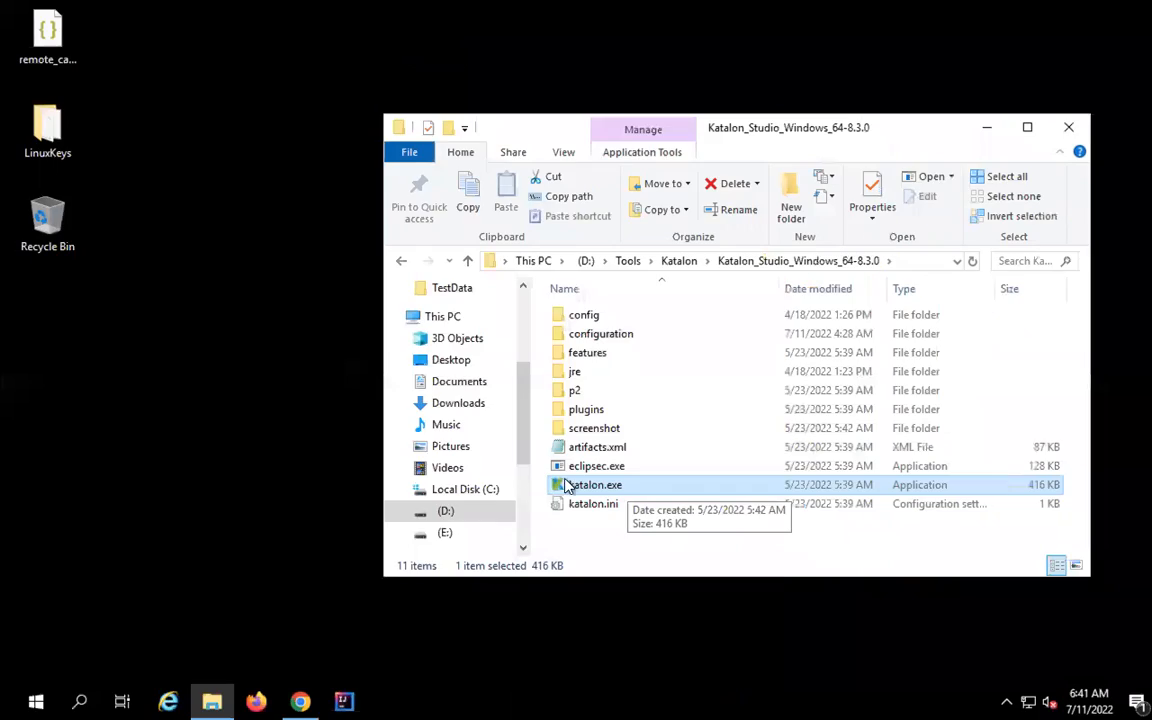
Launch katalon.exe from the Katalon Studio folder in the Windows session and minimise the folder window
double_click(612, 487)
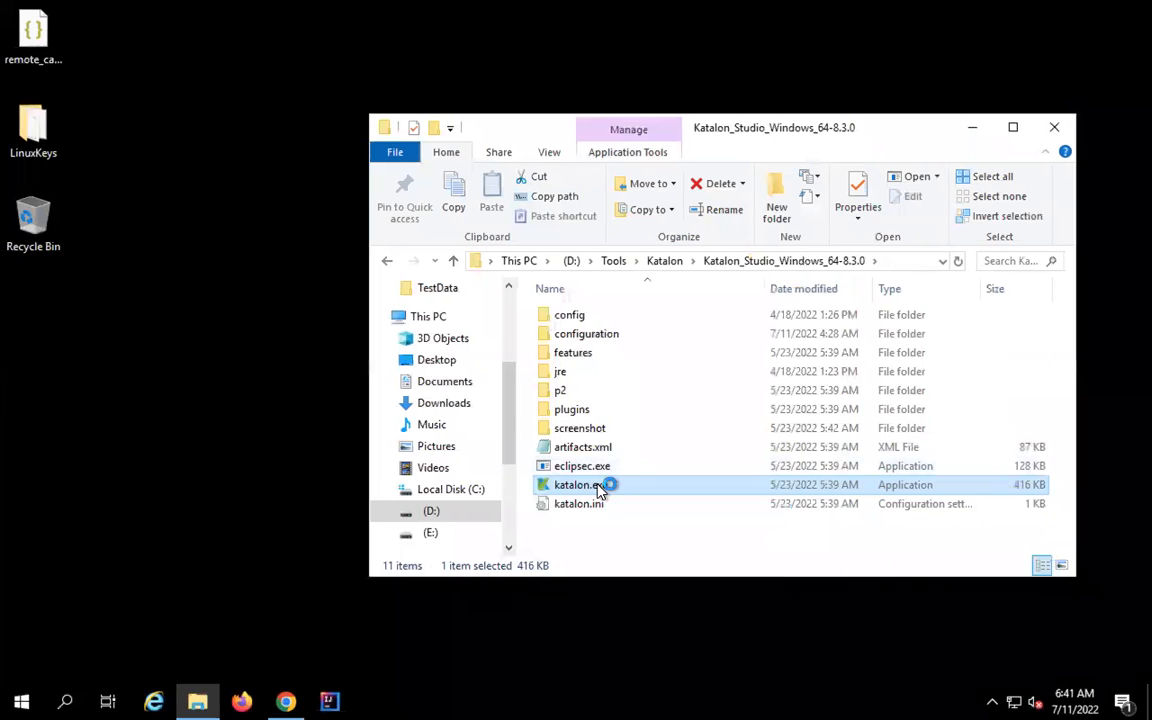
click(974, 131)
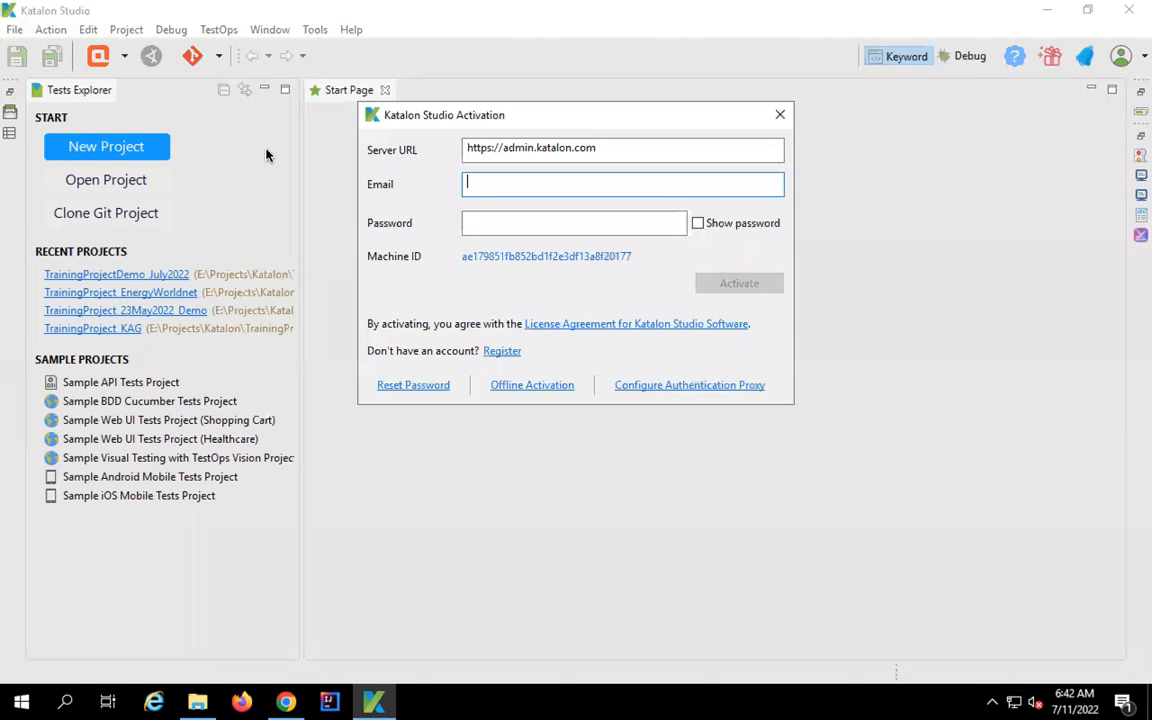
Activate Katalon Studio by pasting the account e-mail and entering the account password in the activation dialog
drag(548, 117, 540, 278)
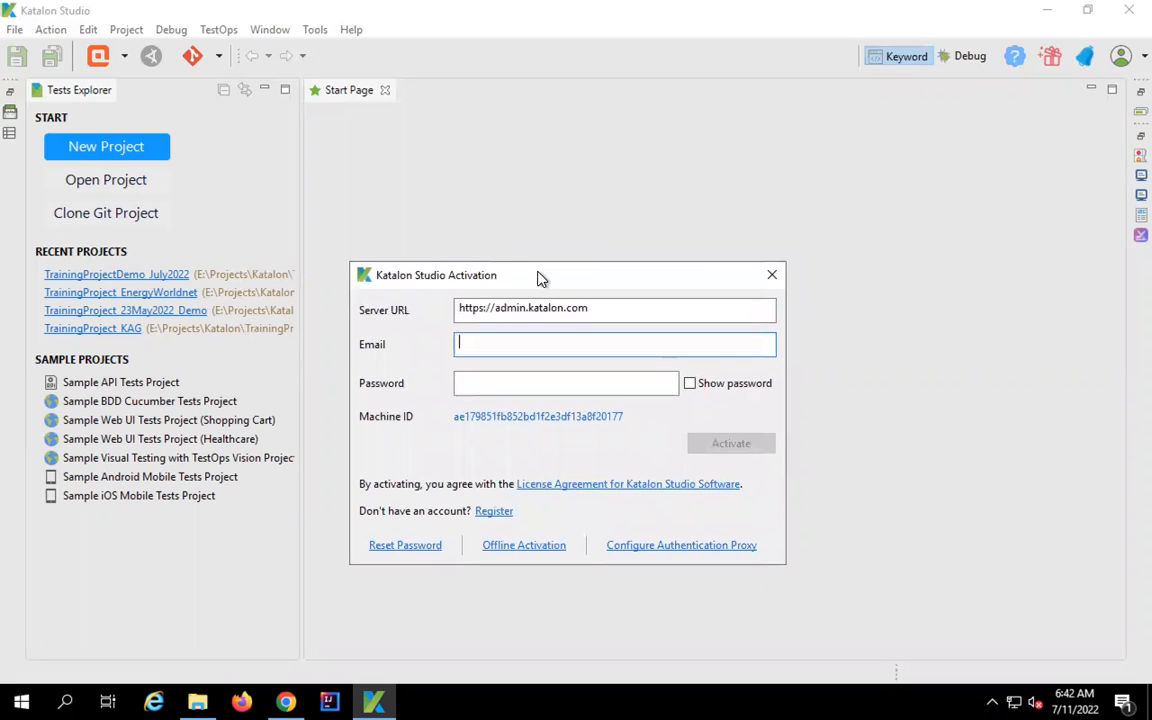
key(ctrl+v)
click(481, 389)
text(*******)
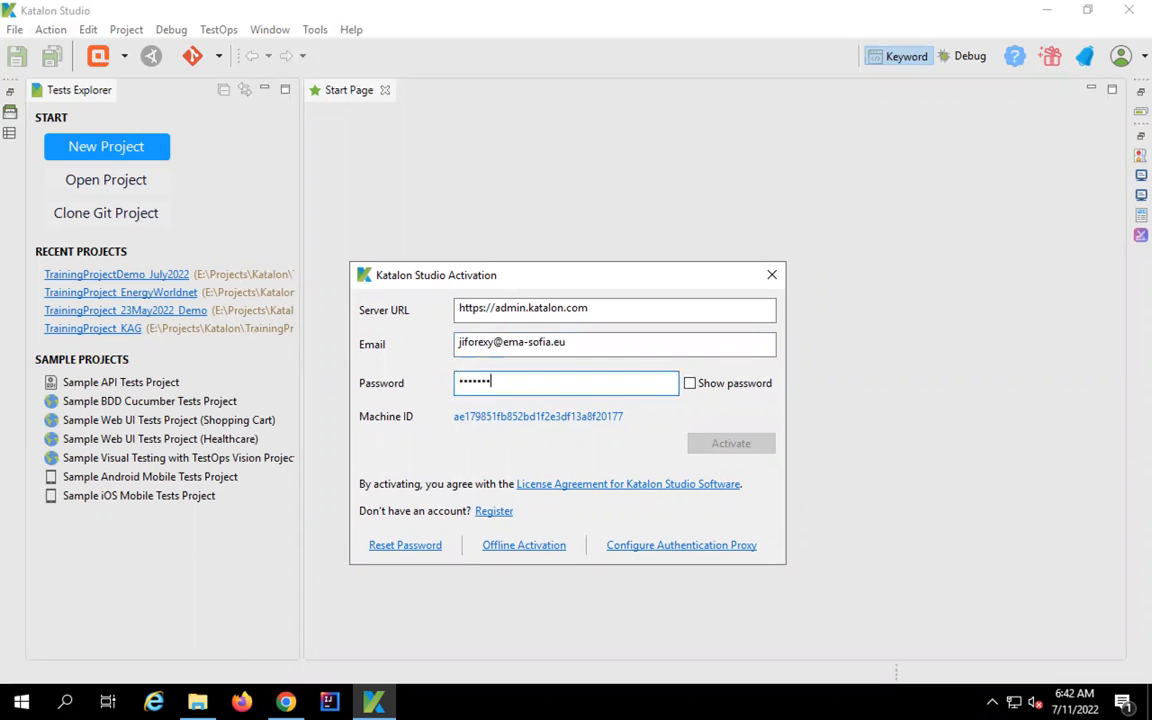
text(**)
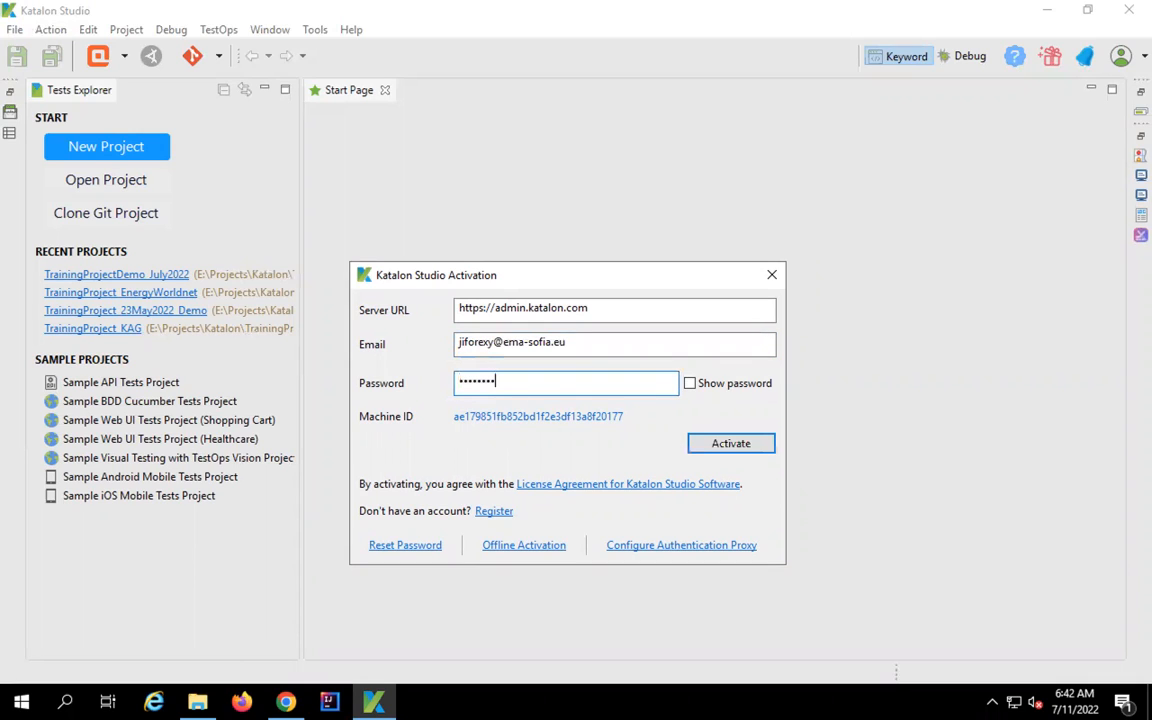
click(727, 446)
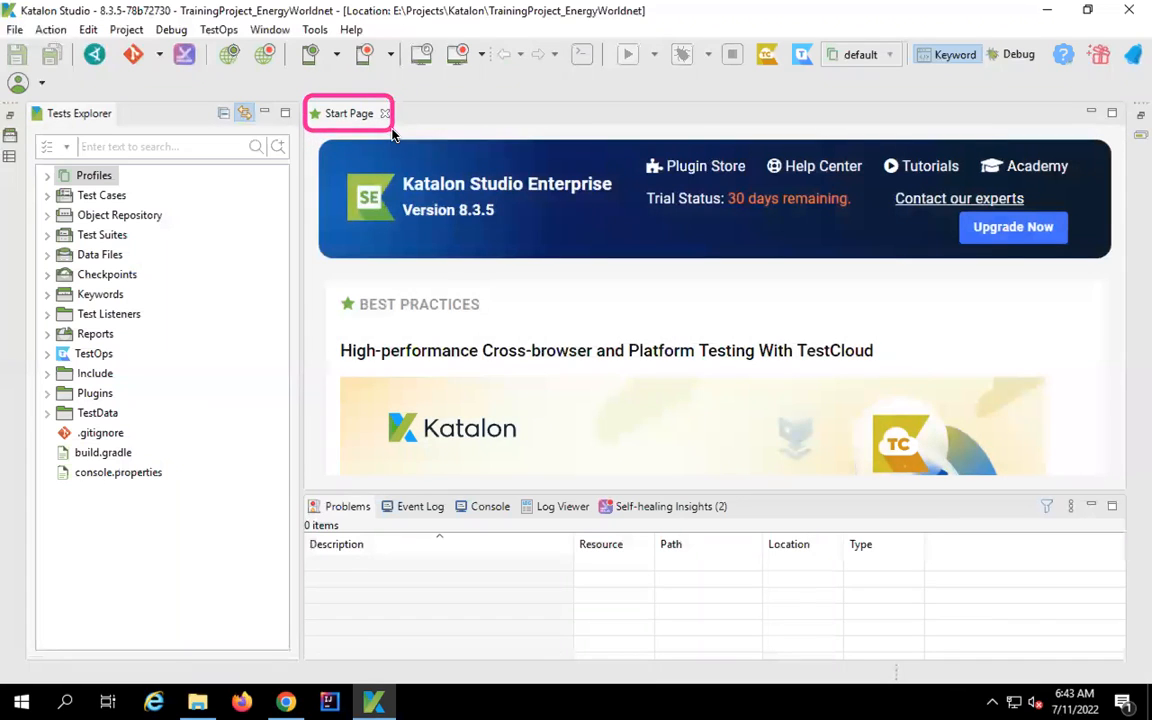
Bring up Katalon Studio's Start Page and check the edition, version and trial status in its banner
click(352, 31)
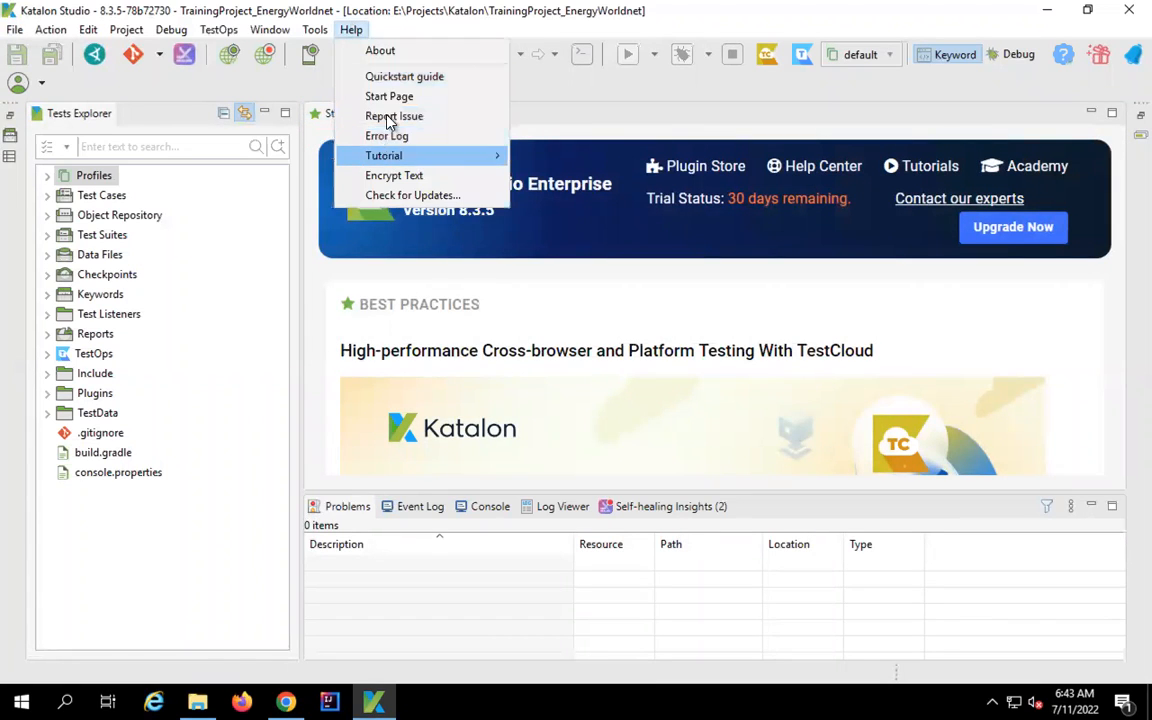
click(387, 100)
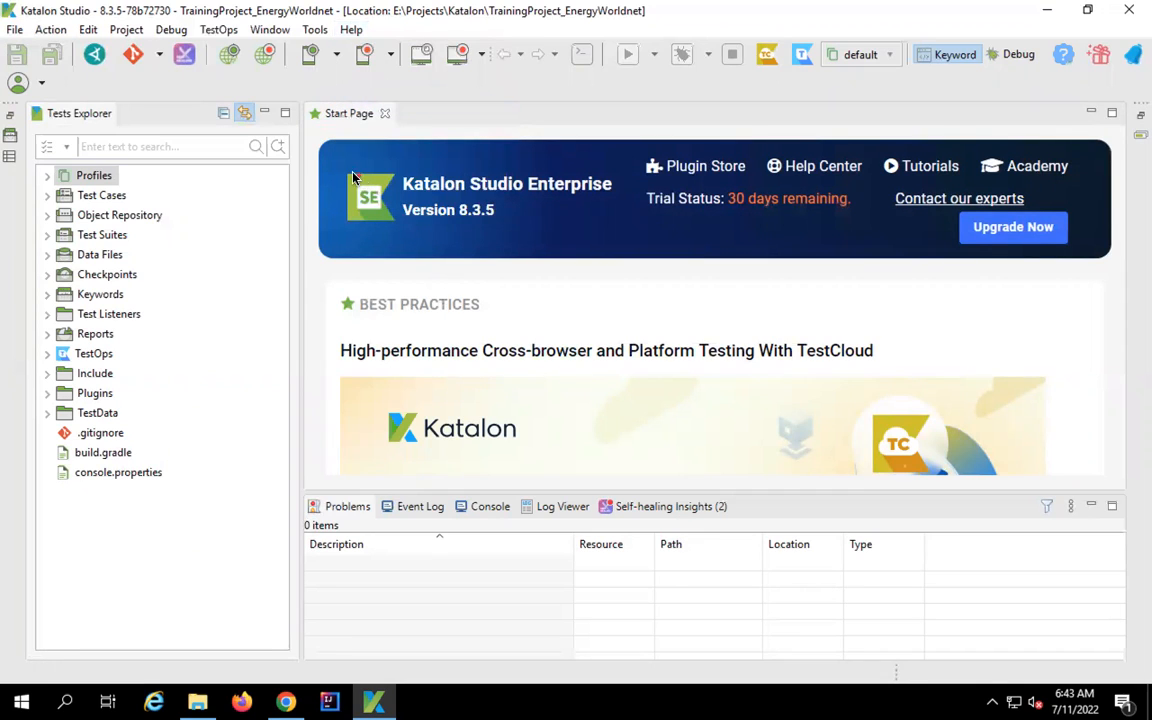
mouse_move(335, 165)
mouse_down()
mouse_move(612, 244)
mouse_move(625, 206)
mouse_move(624, 234)
mouse_up()
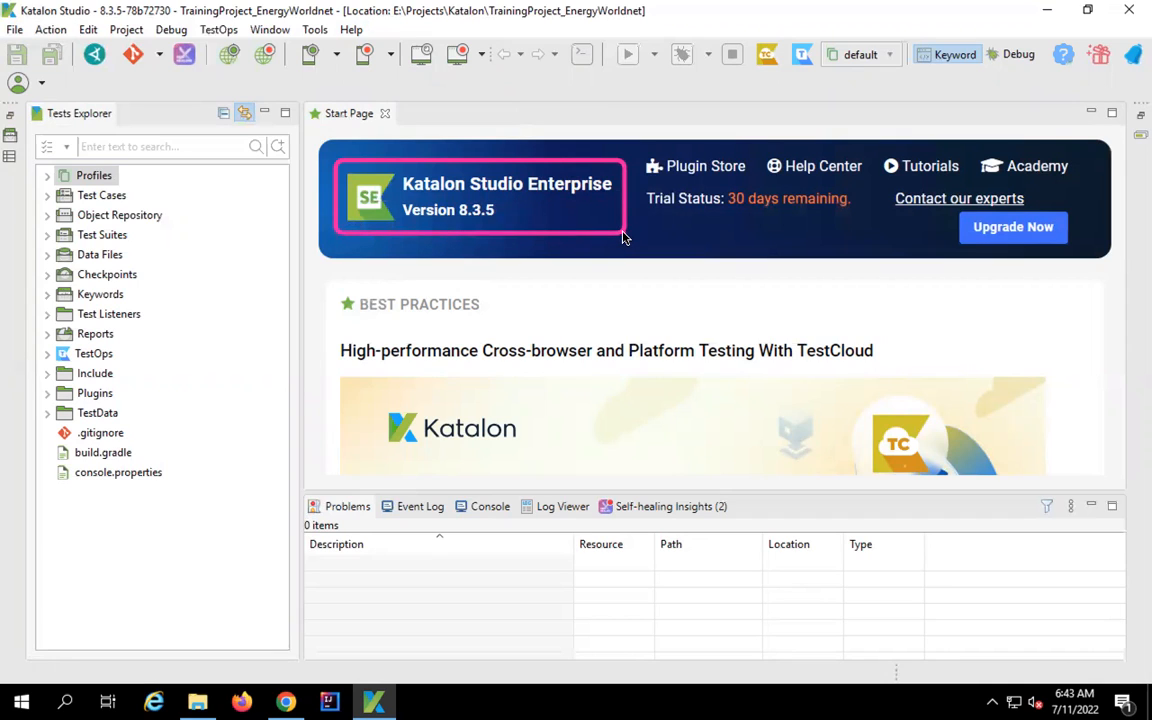
drag(636, 183, 862, 220)
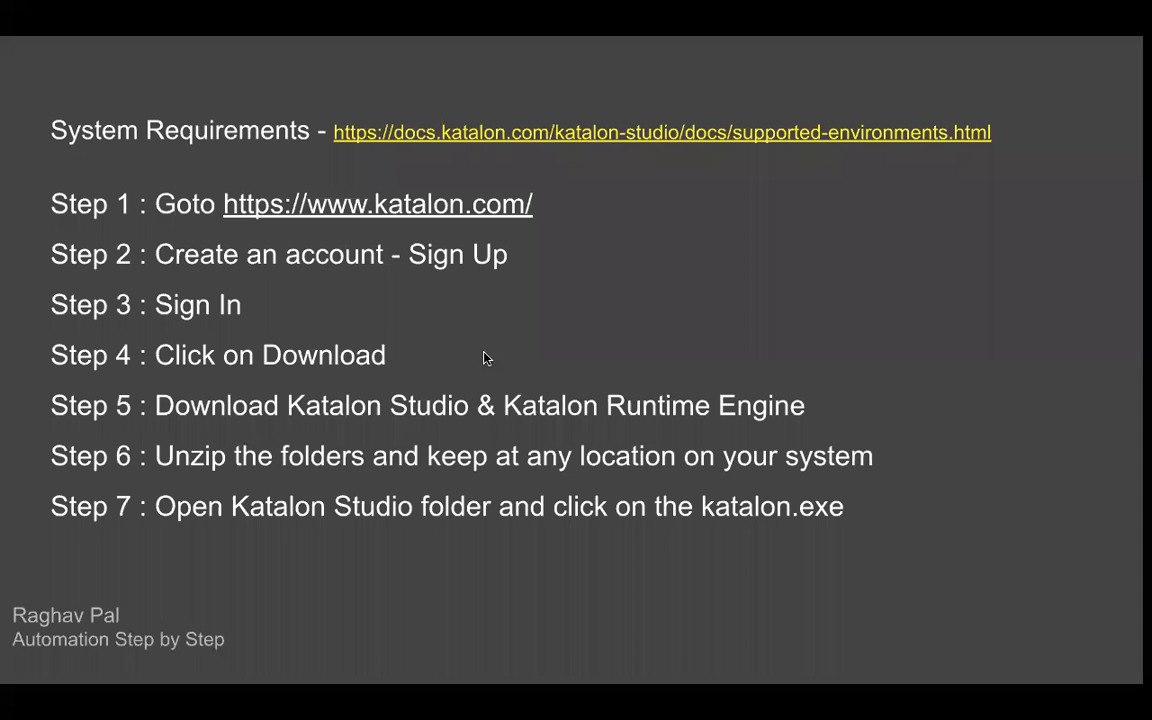
Switch to the Mac desktop and launch Katalon Studio.app through a Spotlight search
click(485, 358)
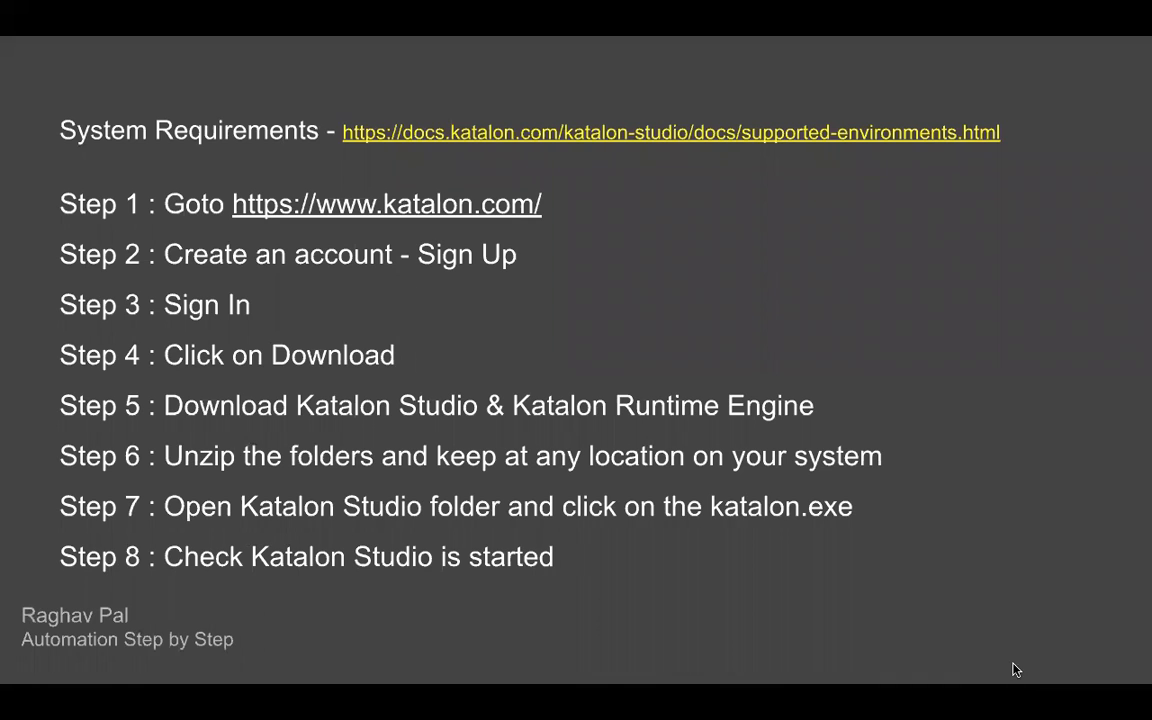
key(ctrl+Left)
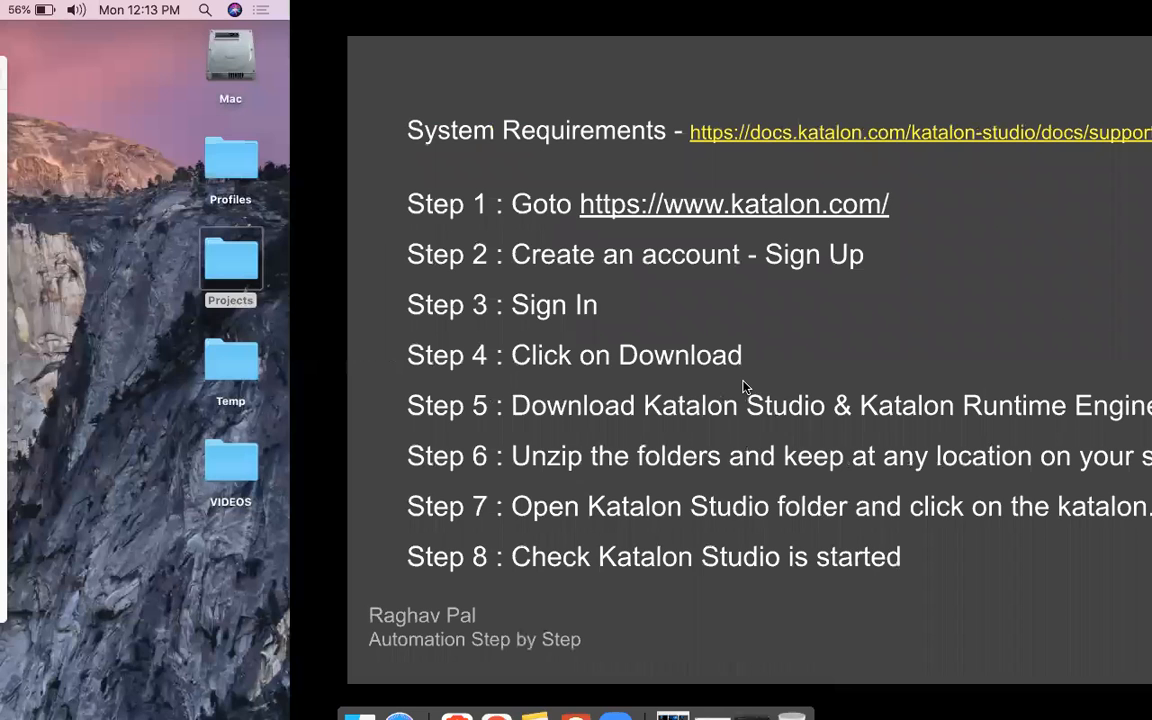
key(super+space)
text(k)
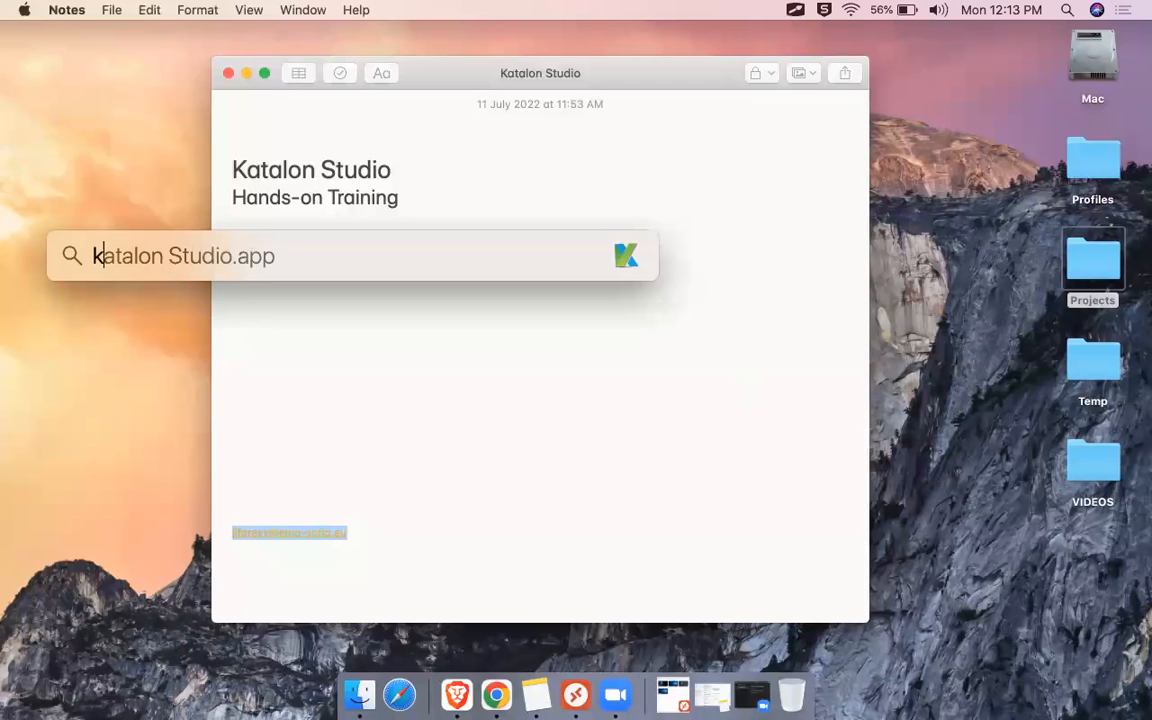
key(Return)
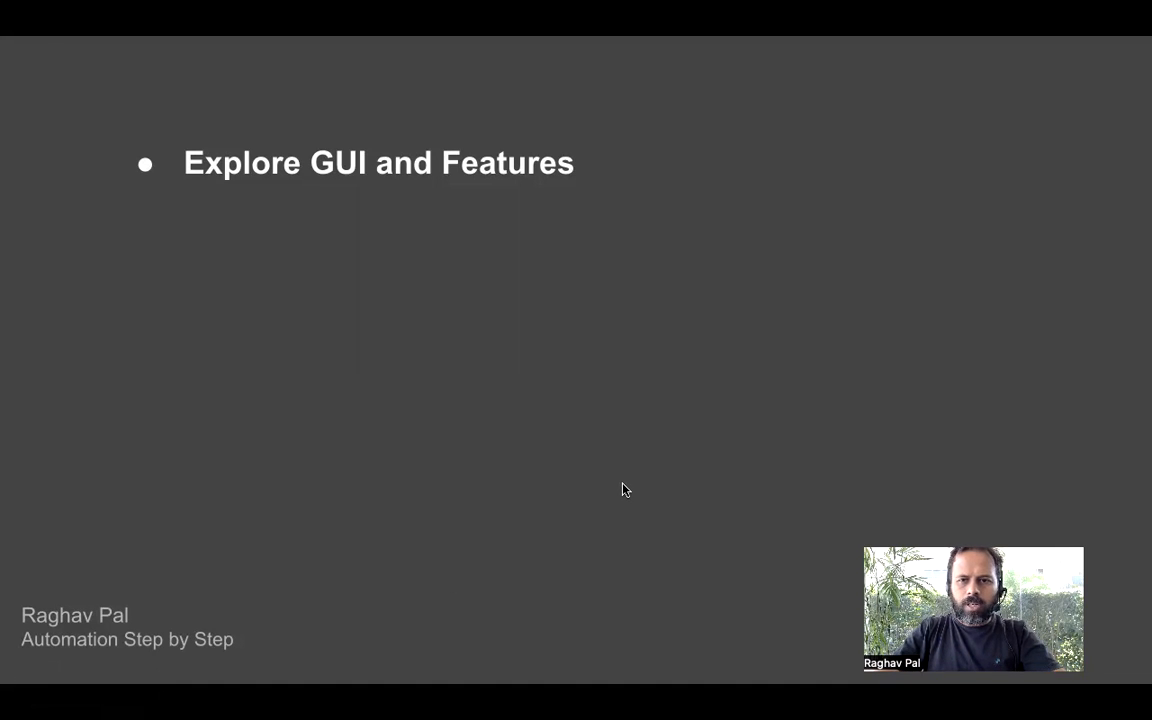
Return to Katalon Studio in the Windows session and look over its main window
key(ctrl+Right)
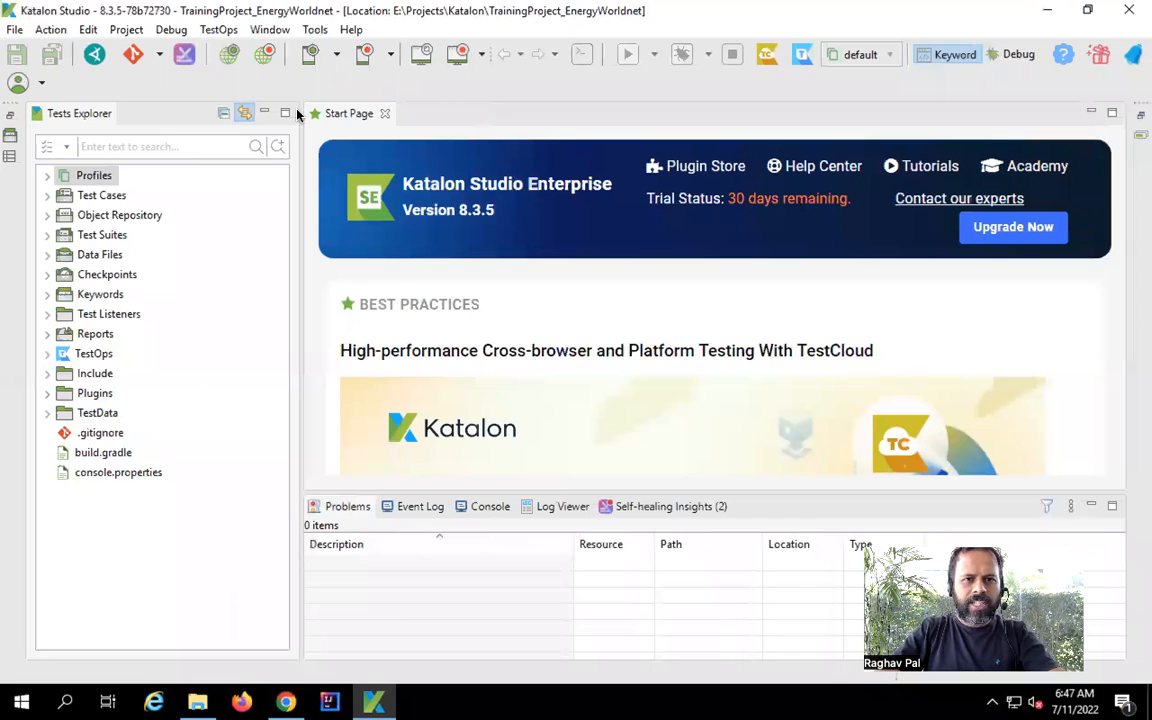
drag(242, 68, 998, 467)
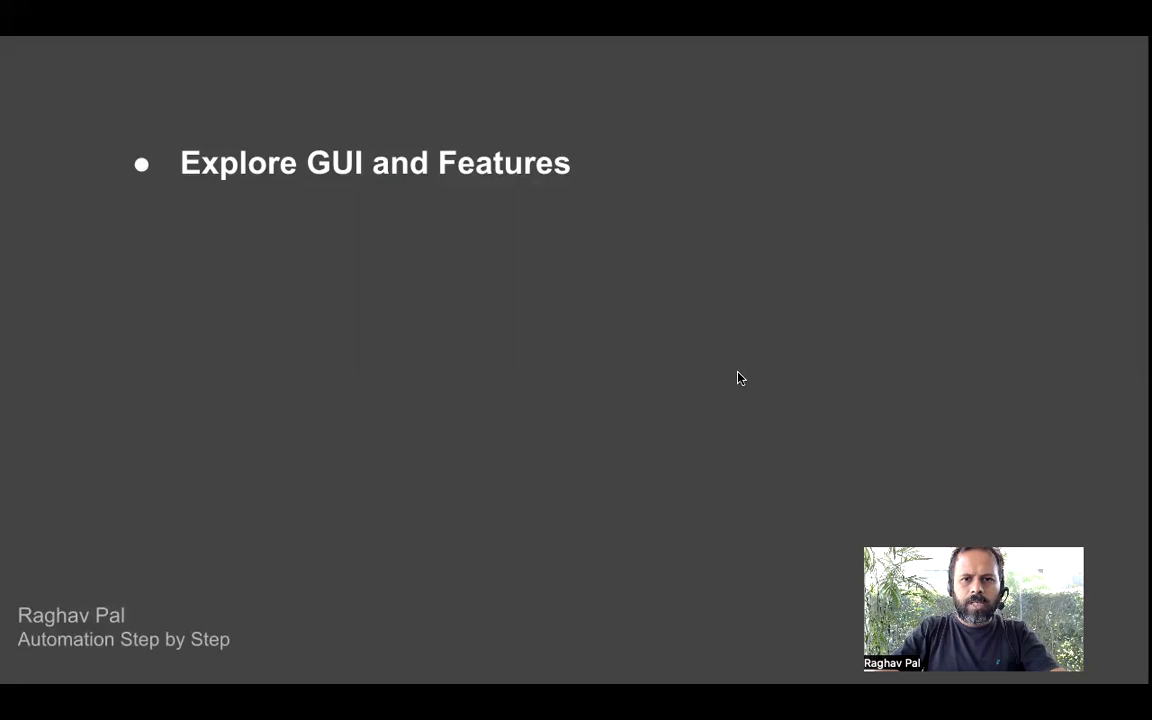
Switch to the Mac desktop to view Katalon Studio's window and return to the Windows session
key(ctrl+Right)
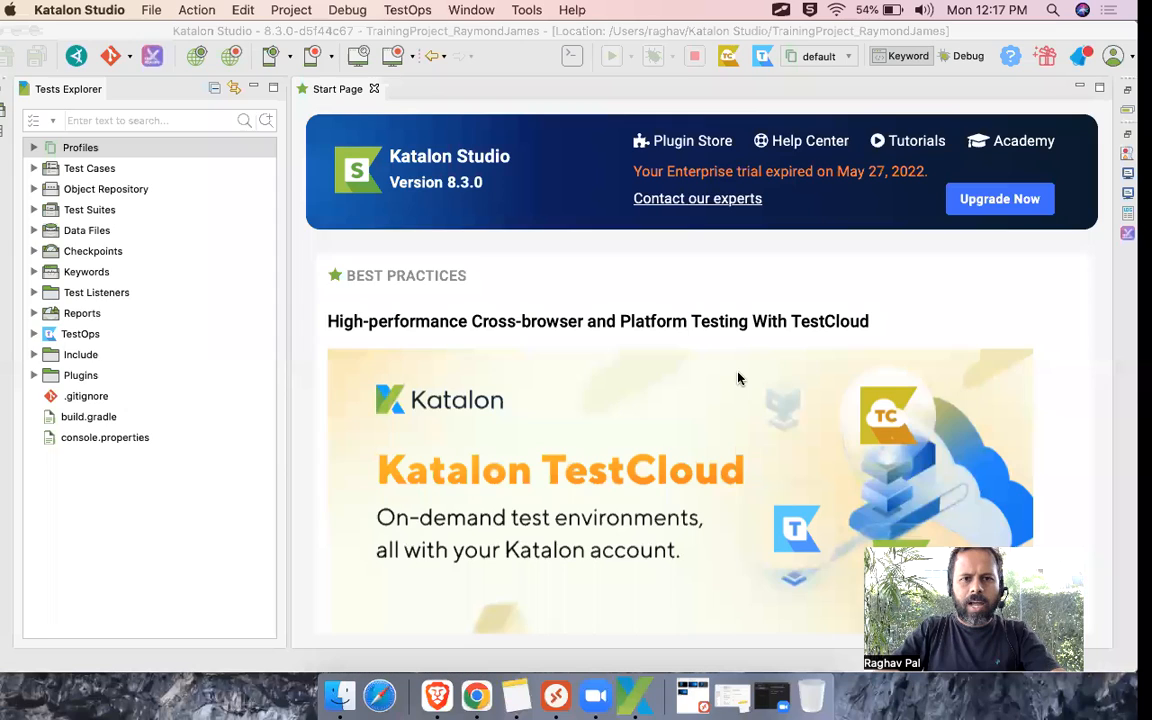
drag(180, 69, 940, 451)
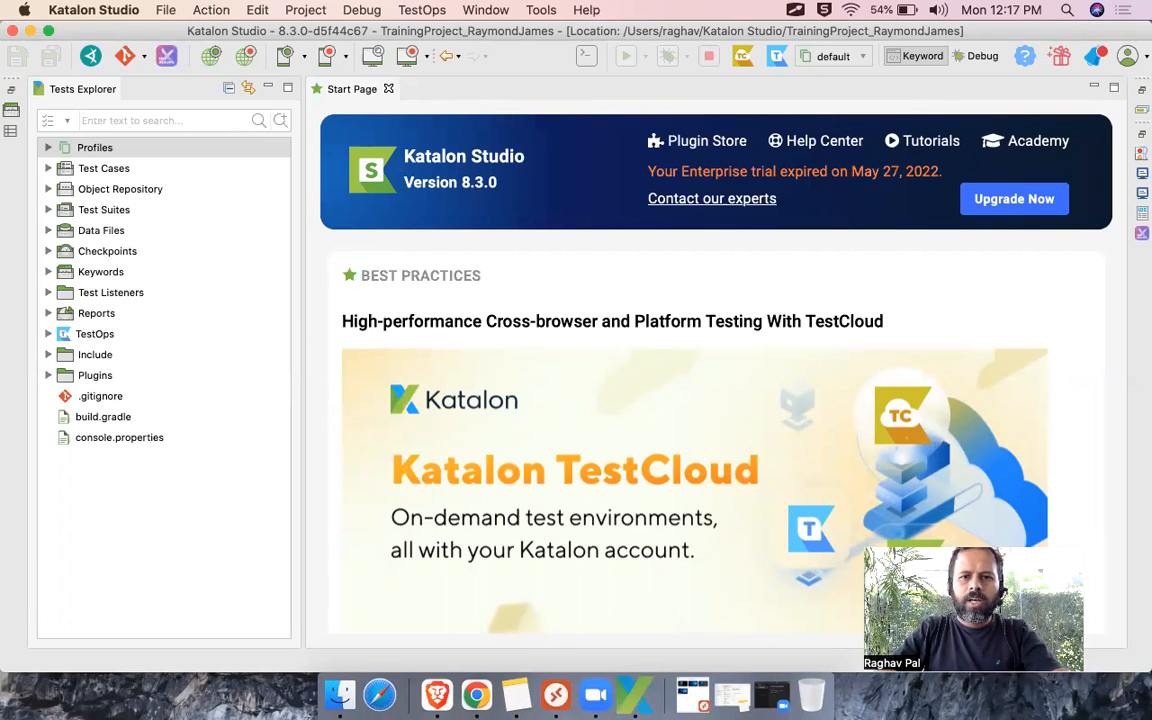
key(ctrl+Right)
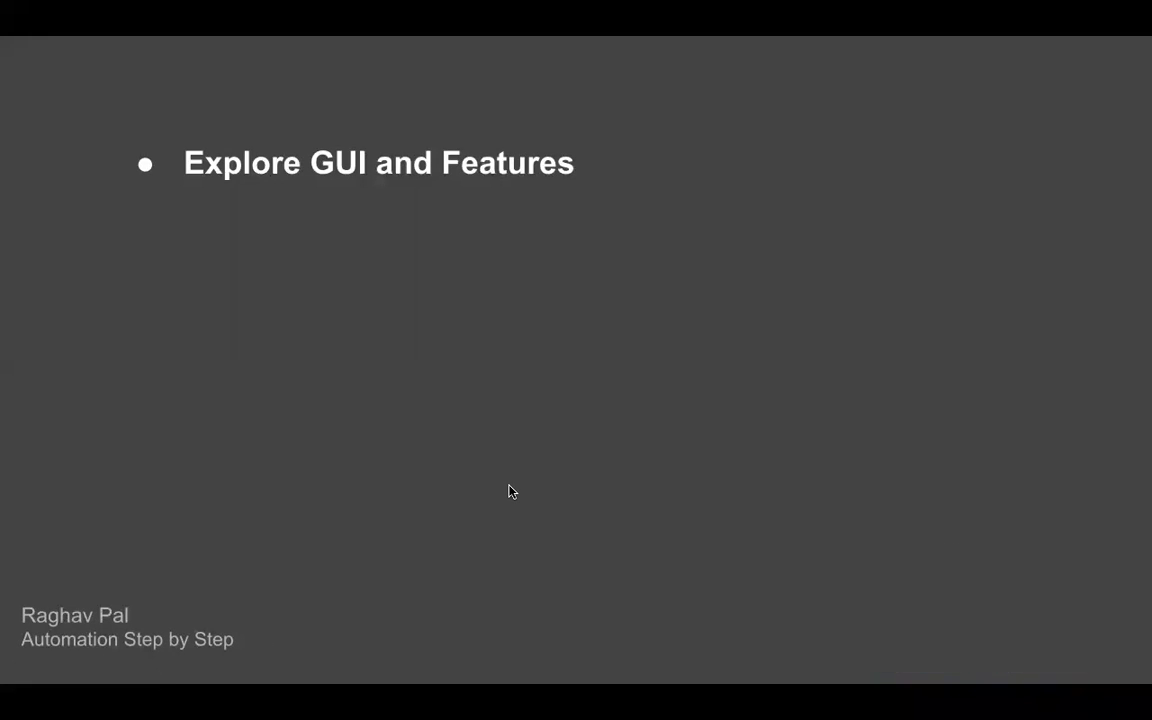
key(ctrl+Right)
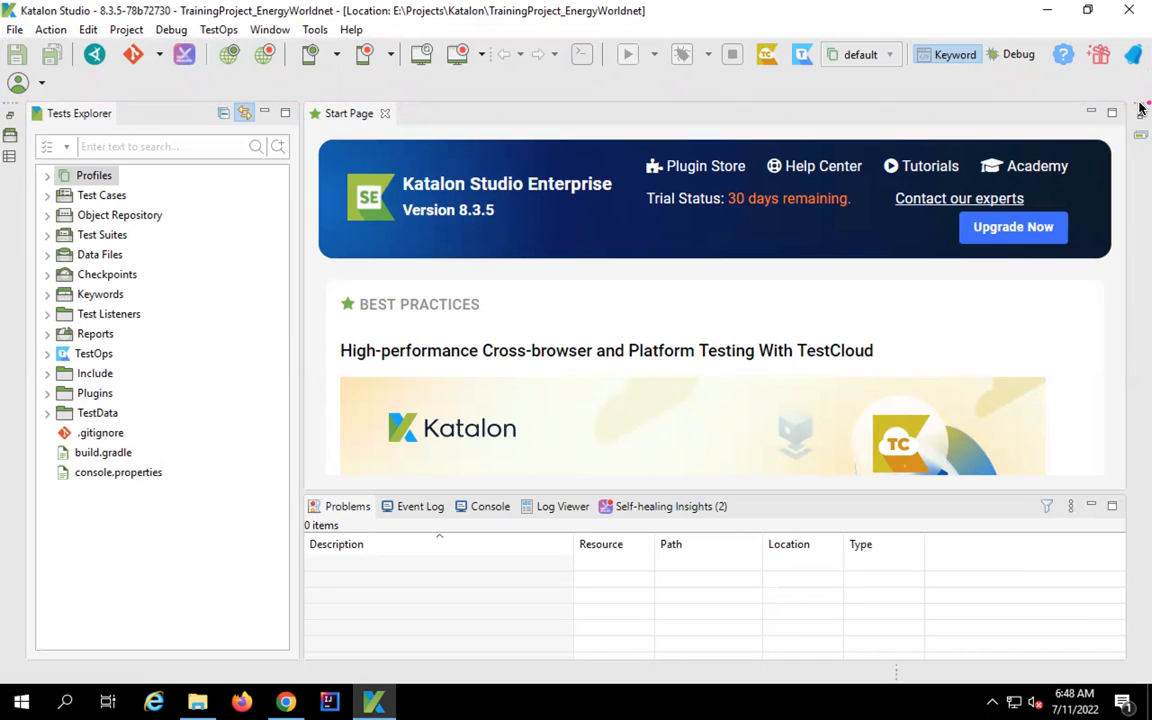
Look over the main window's areas: the toolbar, the Tests Explorer tree, the Start Page editor area and the Problems, Event Log and Console views
mouse_move(2, 38)
mouse_down()
mouse_move(278, 108)
mouse_move(1139, 113)
mouse_up()
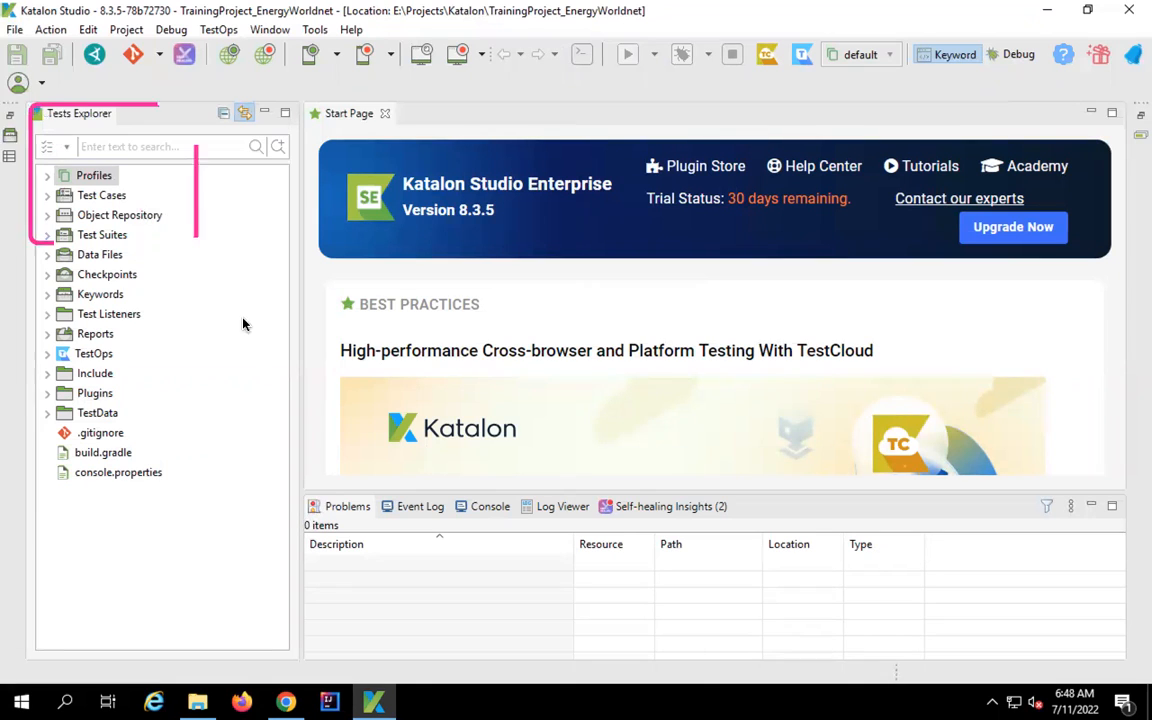
drag(290, 577, 293, 540)
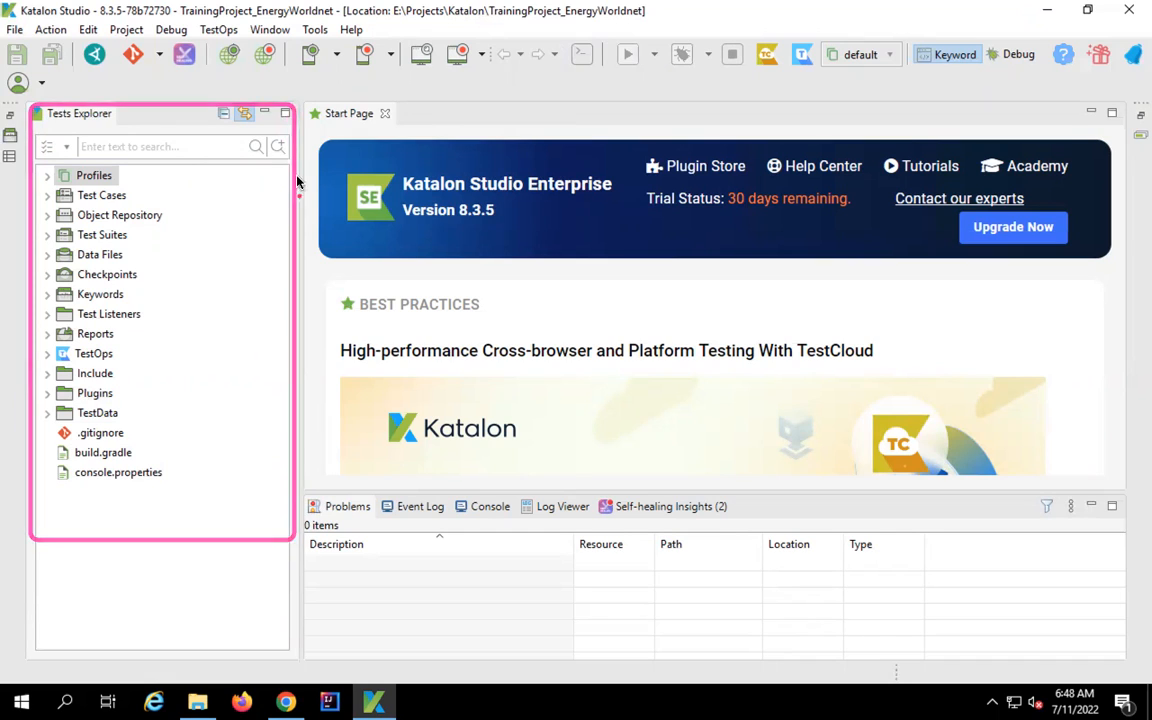
mouse_move(309, 104)
mouse_down()
mouse_move(1134, 478)
mouse_move(1137, 515)
mouse_up()
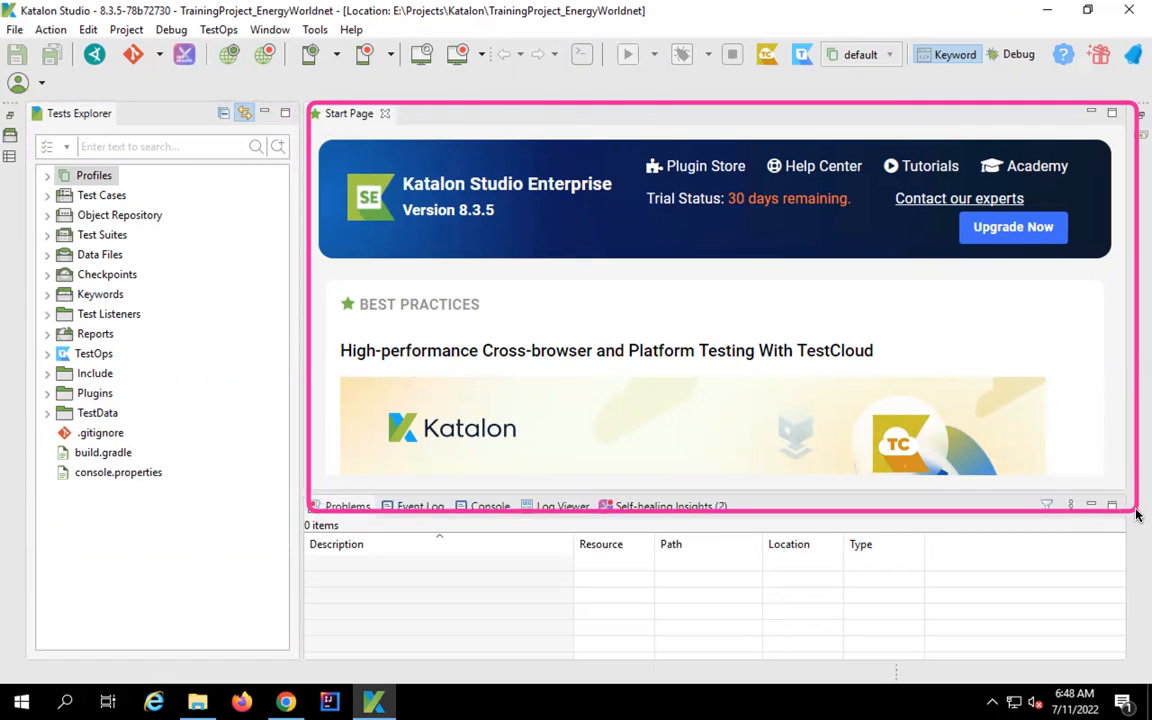
mouse_move(39, 171)
mouse_down()
mouse_move(190, 481)
mouse_move(187, 462)
mouse_move(212, 490)
mouse_up()
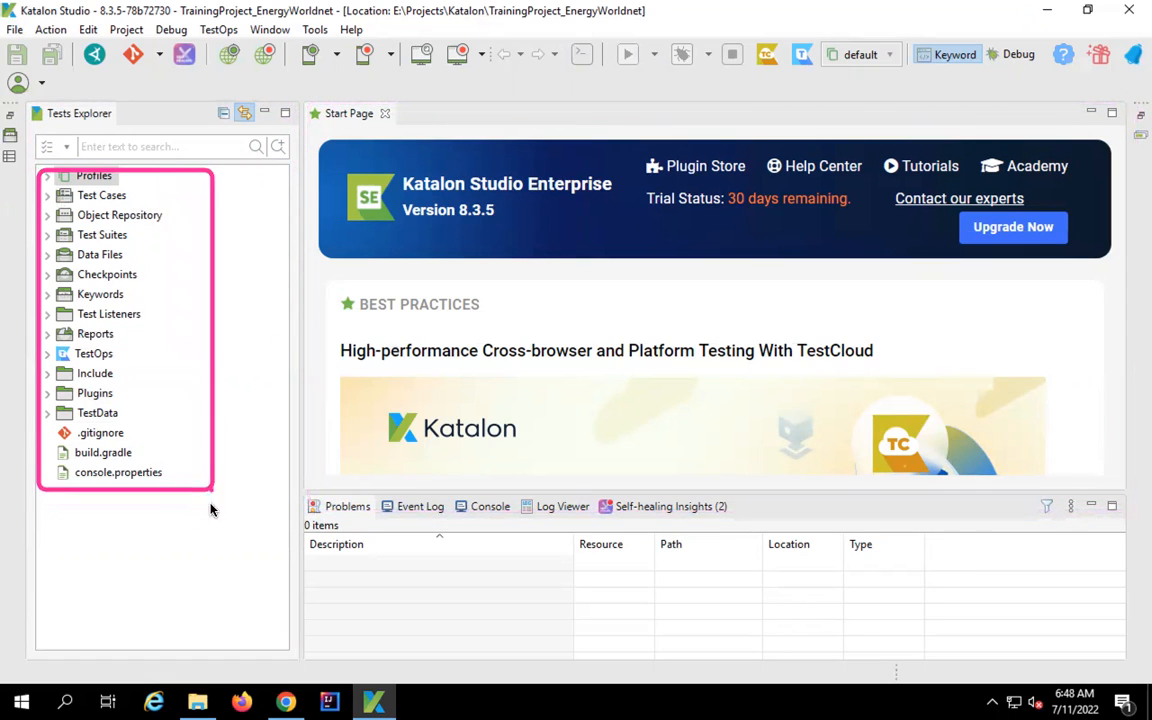
mouse_move(311, 133)
mouse_down()
mouse_move(1140, 560)
mouse_move(1142, 478)
mouse_move(1140, 492)
mouse_up()
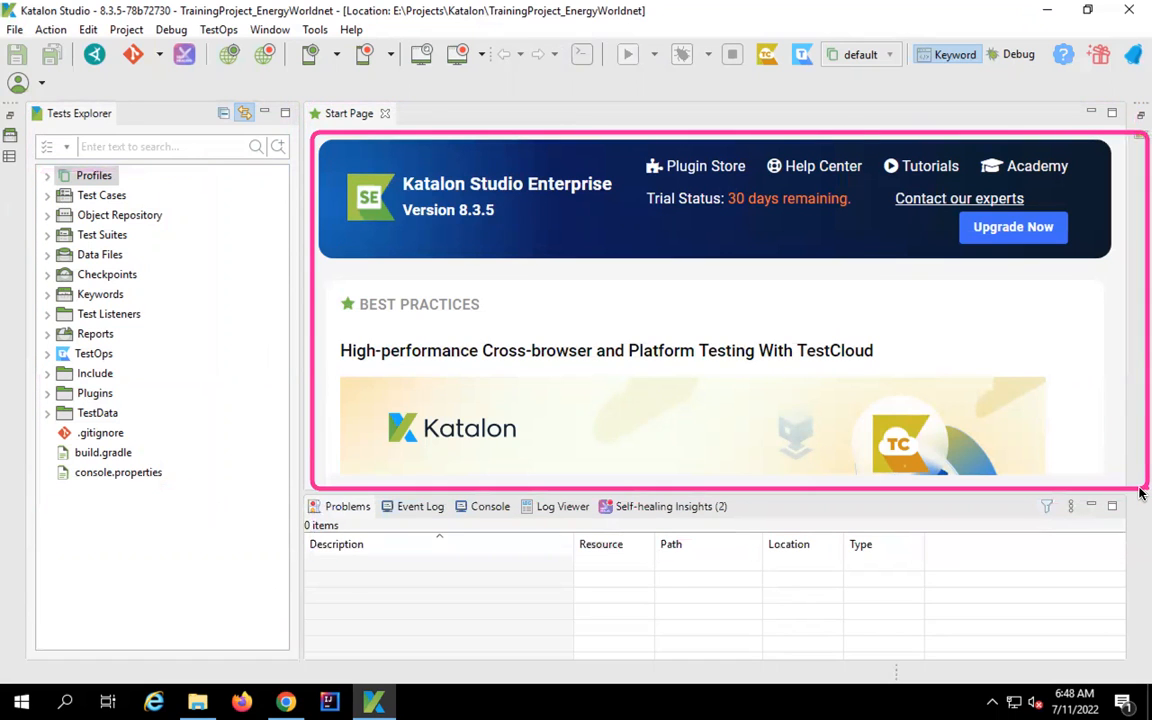
drag(522, 492, 590, 523)
mouse_move(449, 489)
mouse_down()
mouse_move(508, 518)
mouse_move(625, 542)
mouse_move(602, 522)
mouse_up()
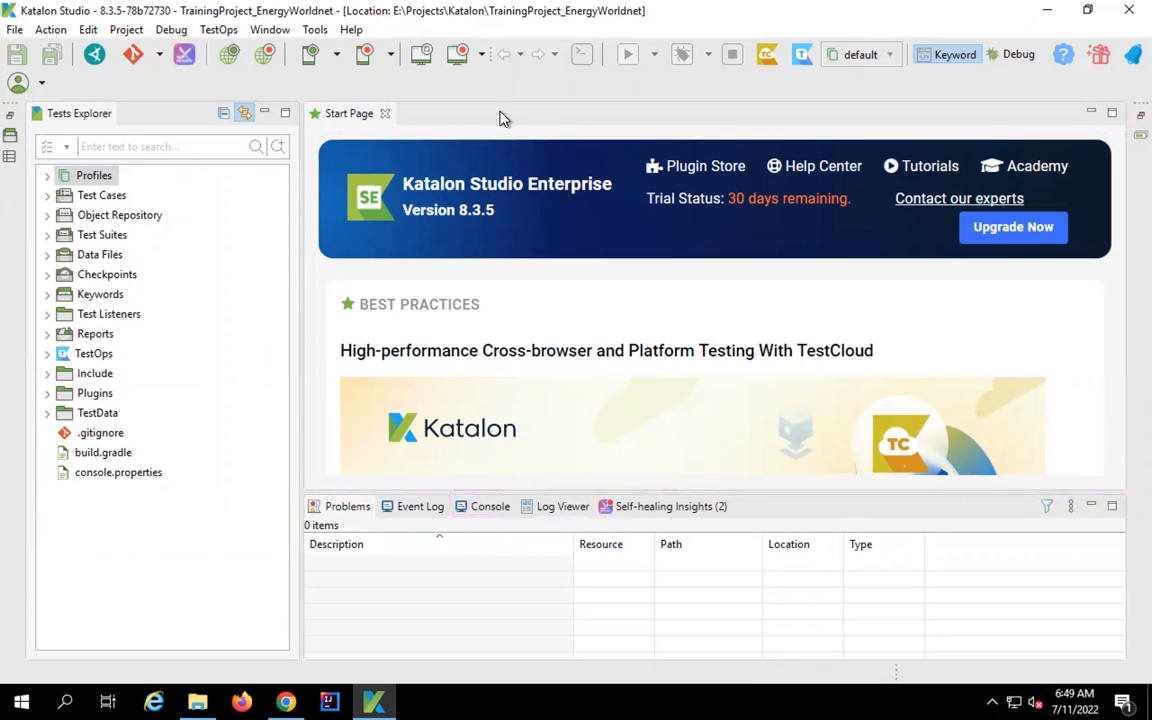
Reset the perspective to bring back the default window layout
click(272, 30)
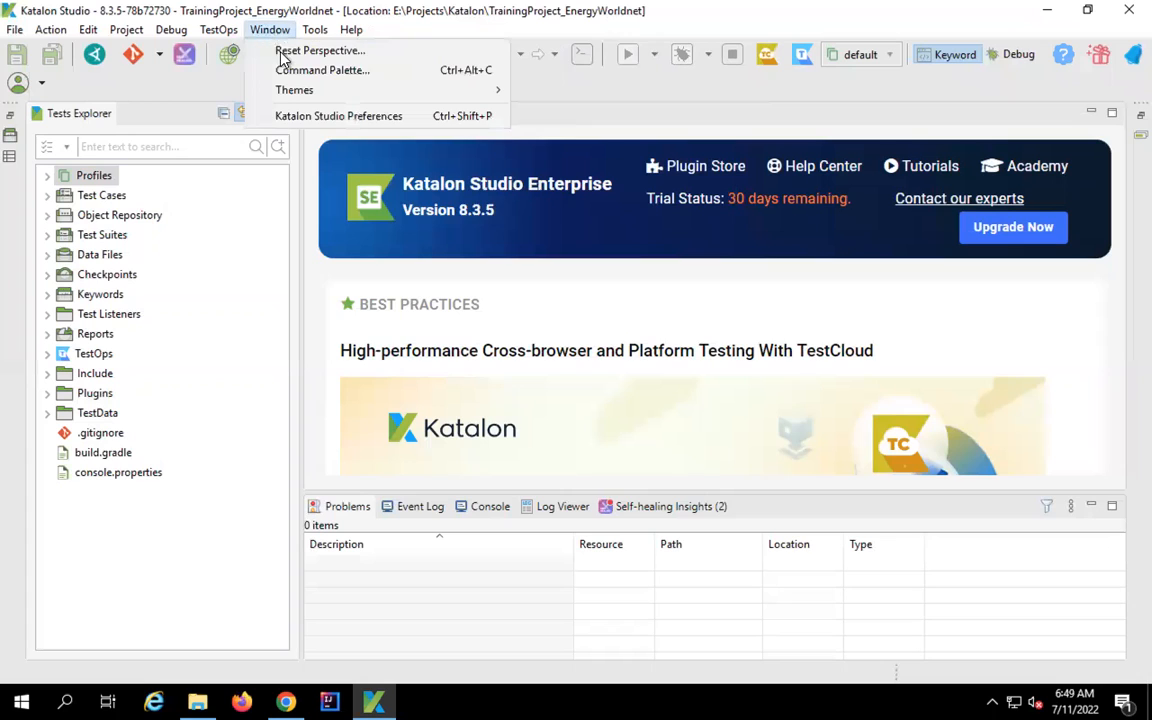
click(285, 58)
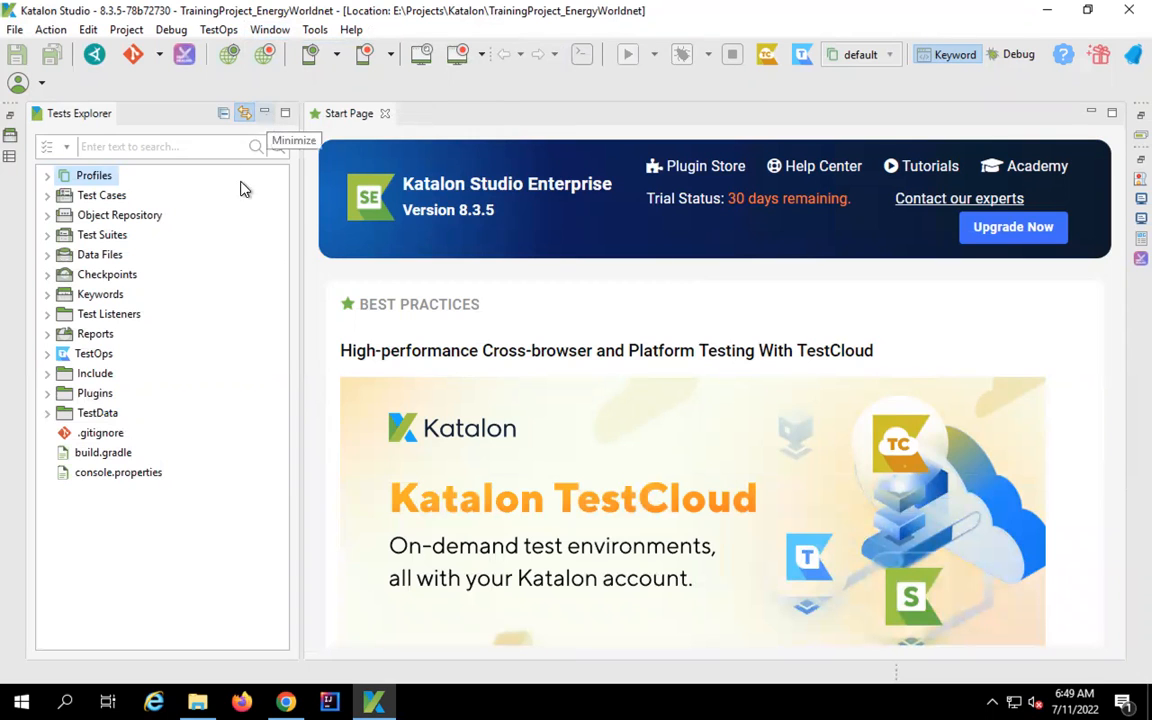
Minimize the Tests Explorer and restore it by resetting the perspective
click(265, 114)
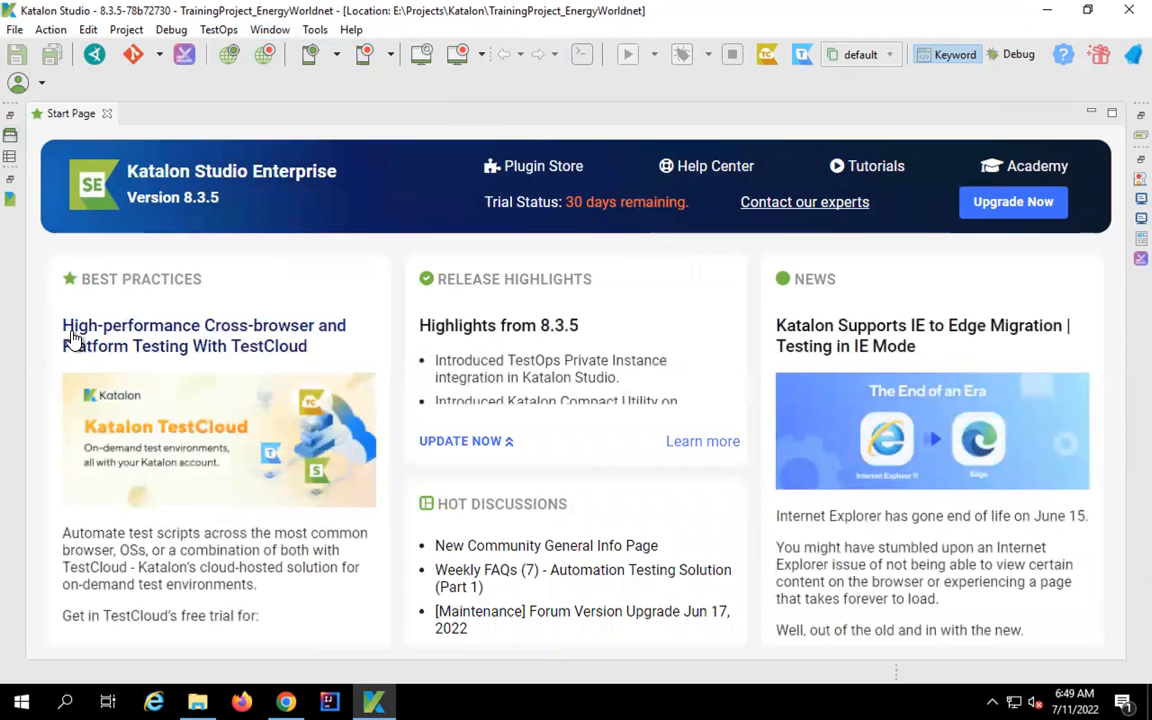
click(266, 30)
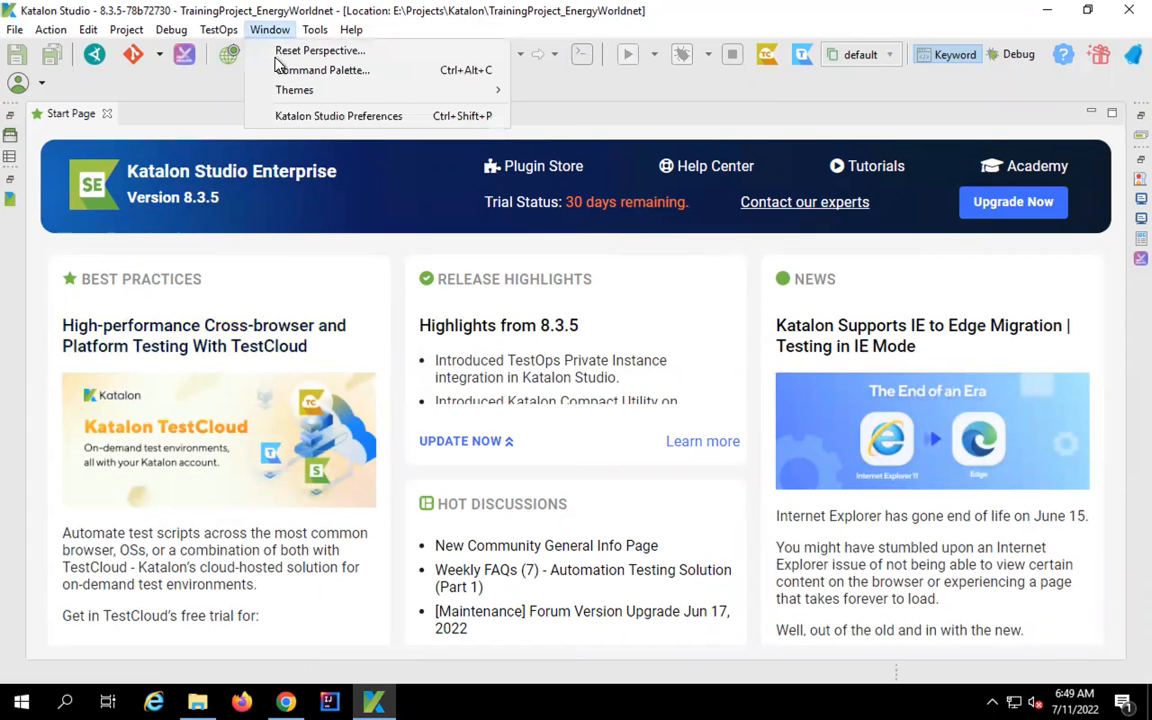
click(246, 50)
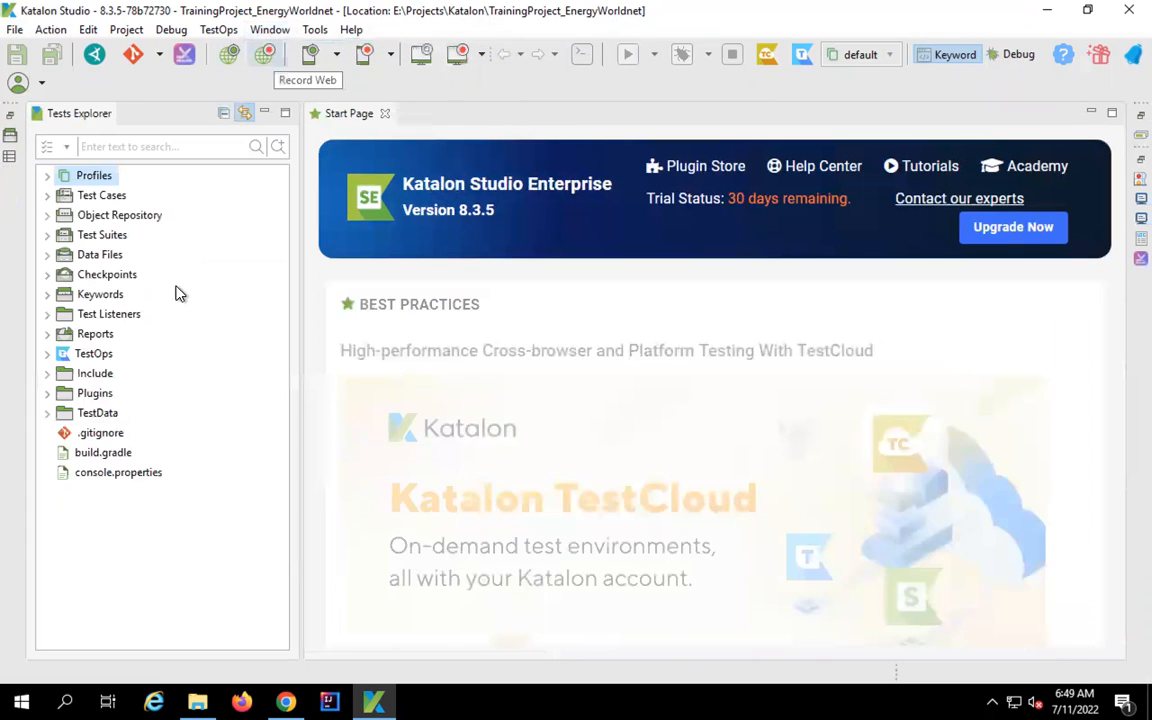
drag(41, 110, 260, 485)
mouse_move(307, 113)
mouse_down()
mouse_move(975, 638)
mouse_move(1032, 622)
mouse_up()
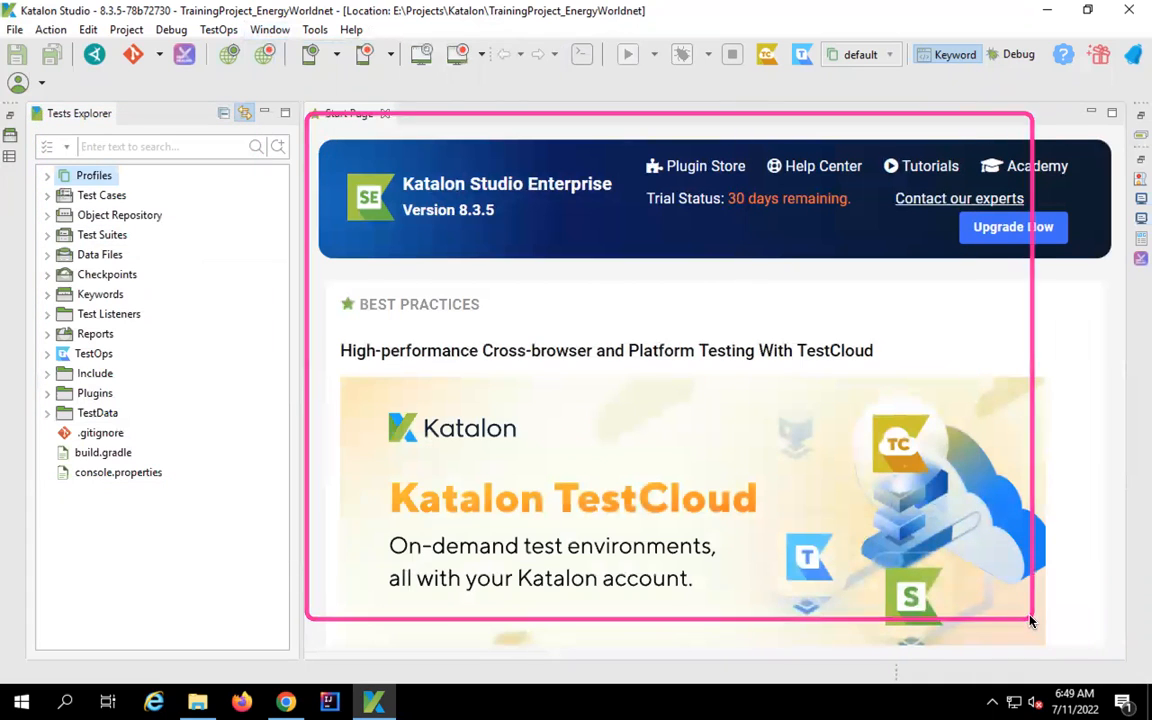
Open the Keywords Browser and examine its Built-in Keywords and Custom Keywords groups
click(11, 137)
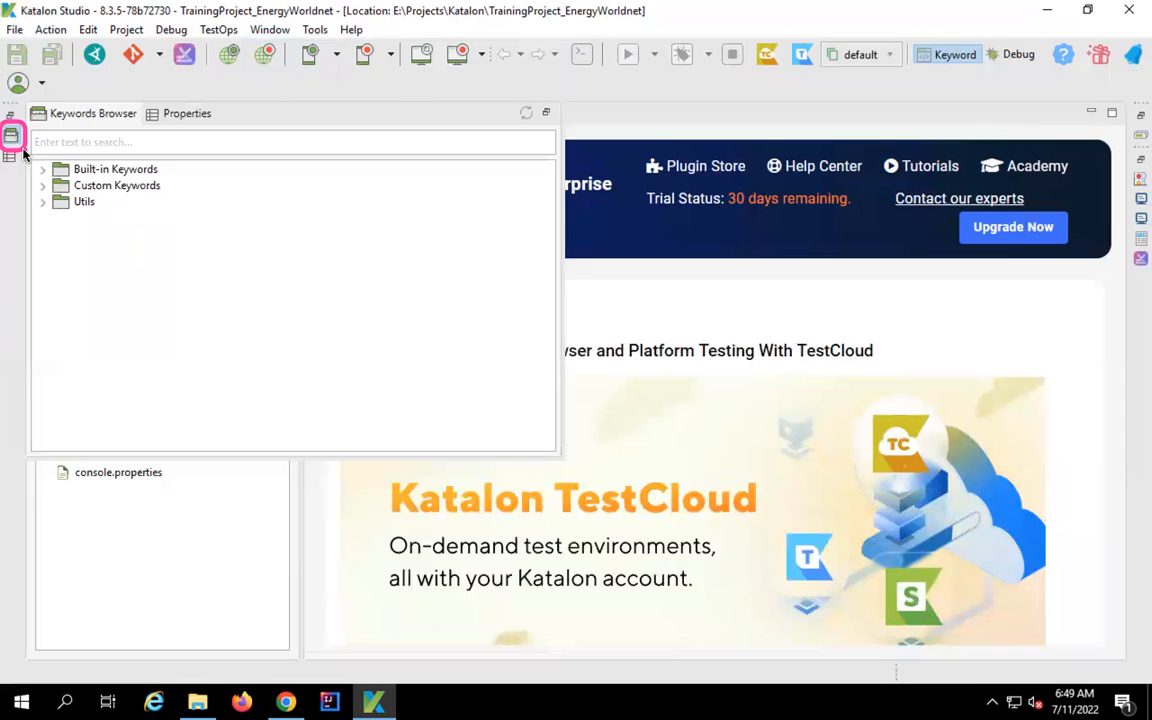
click(43, 169)
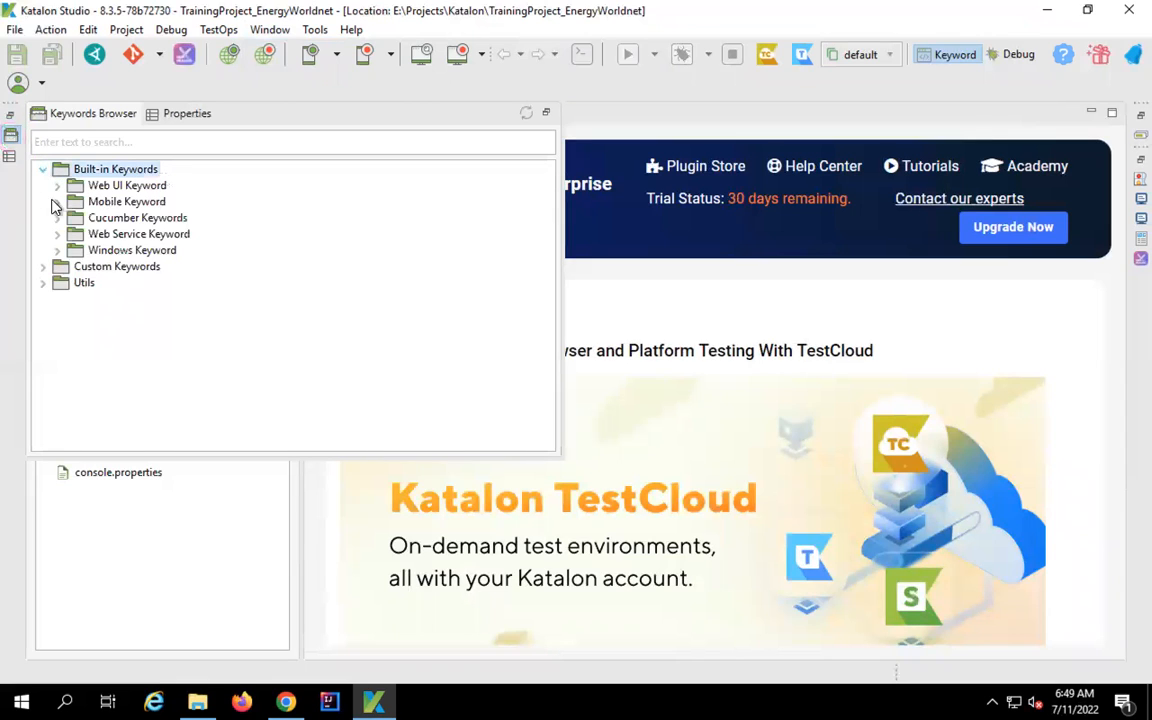
click(43, 170)
click(43, 170)
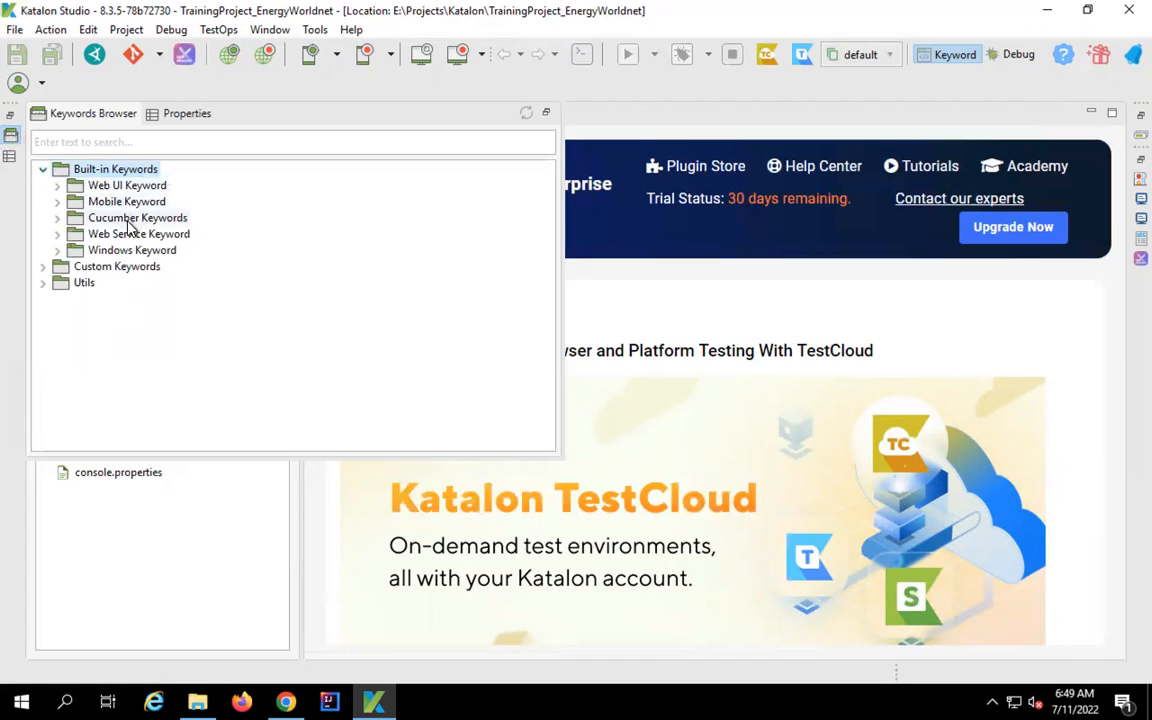
click(43, 268)
click(43, 268)
click(43, 170)
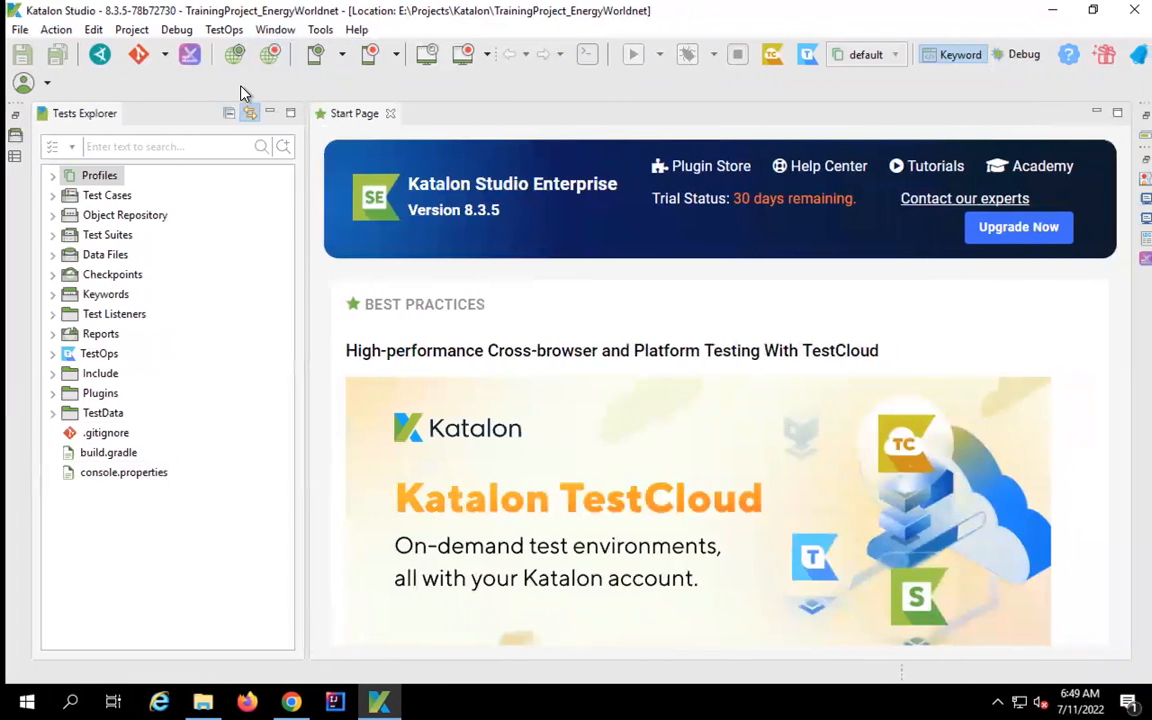
Close the open TrainingProject_EnergyWorldnet project
click(14, 30)
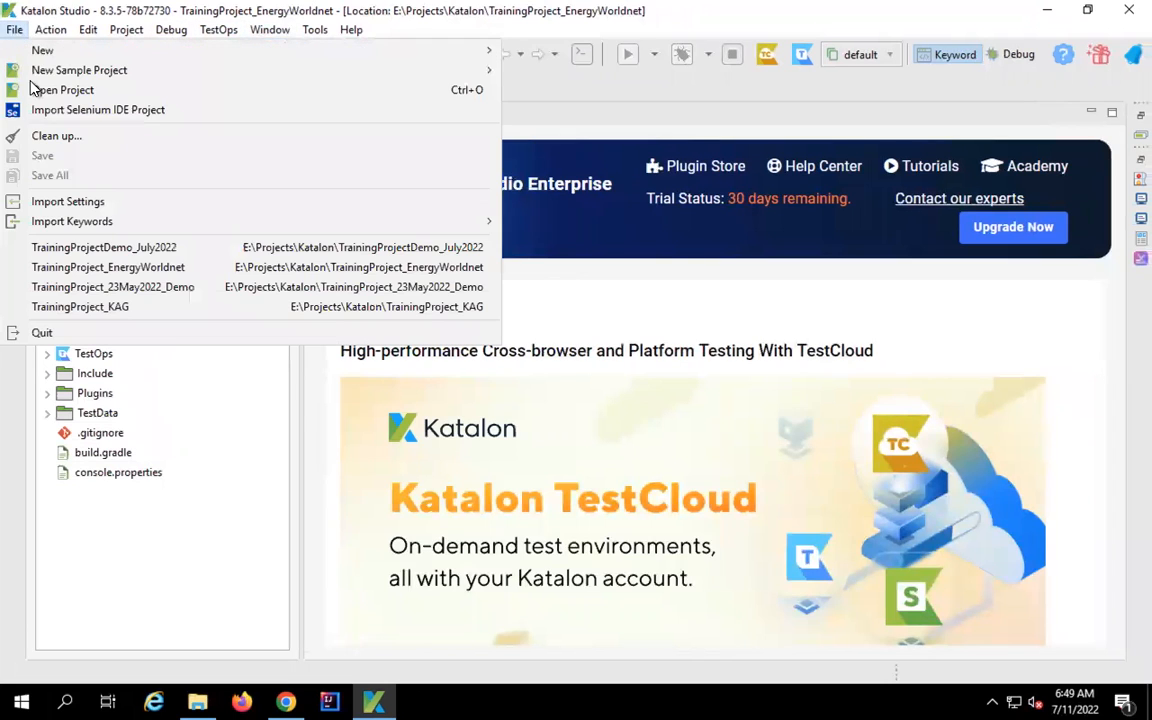
click(187, 430)
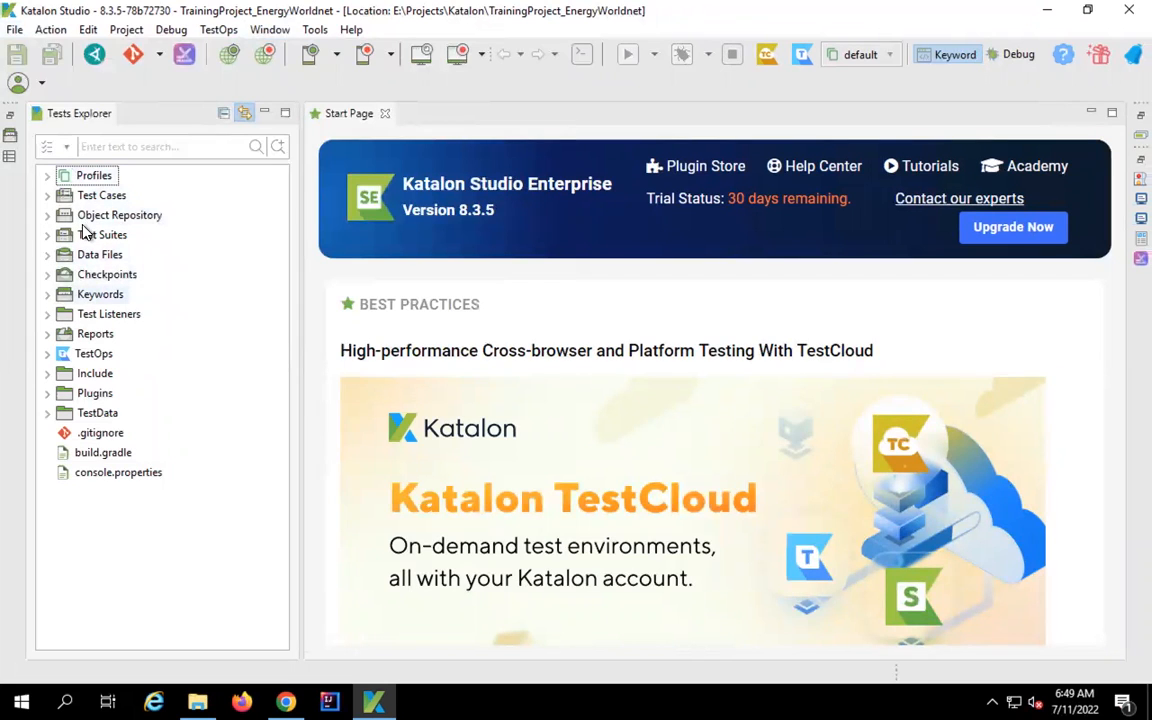
click(126, 30)
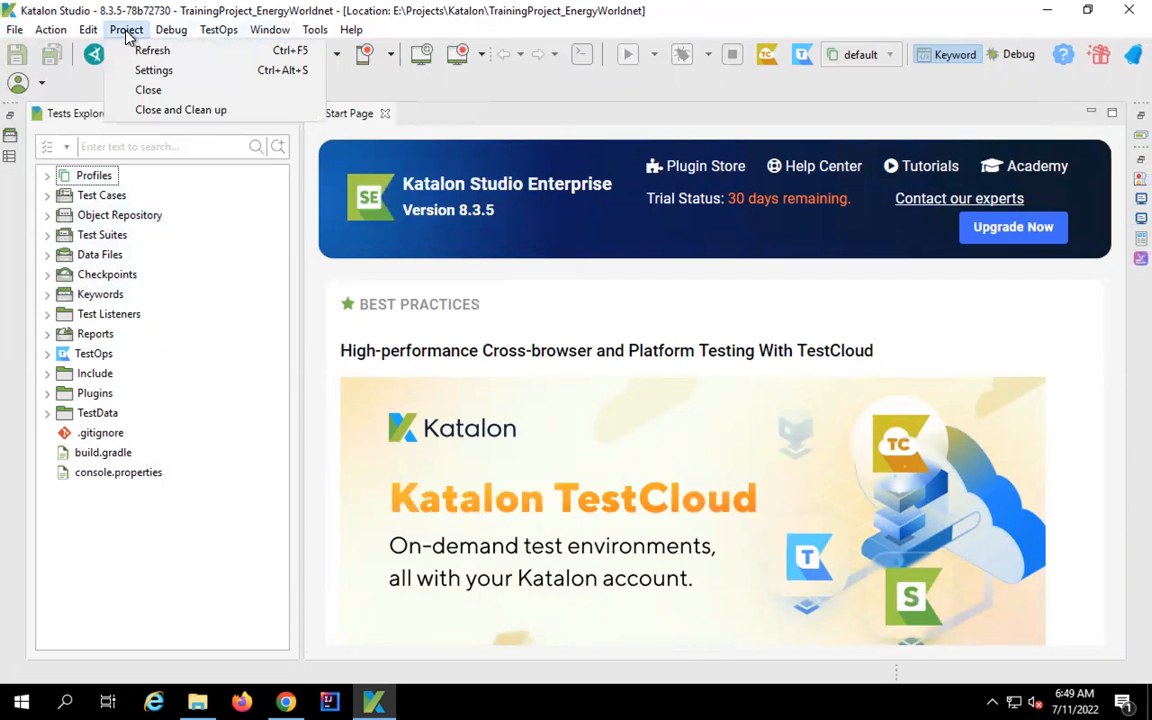
click(153, 92)
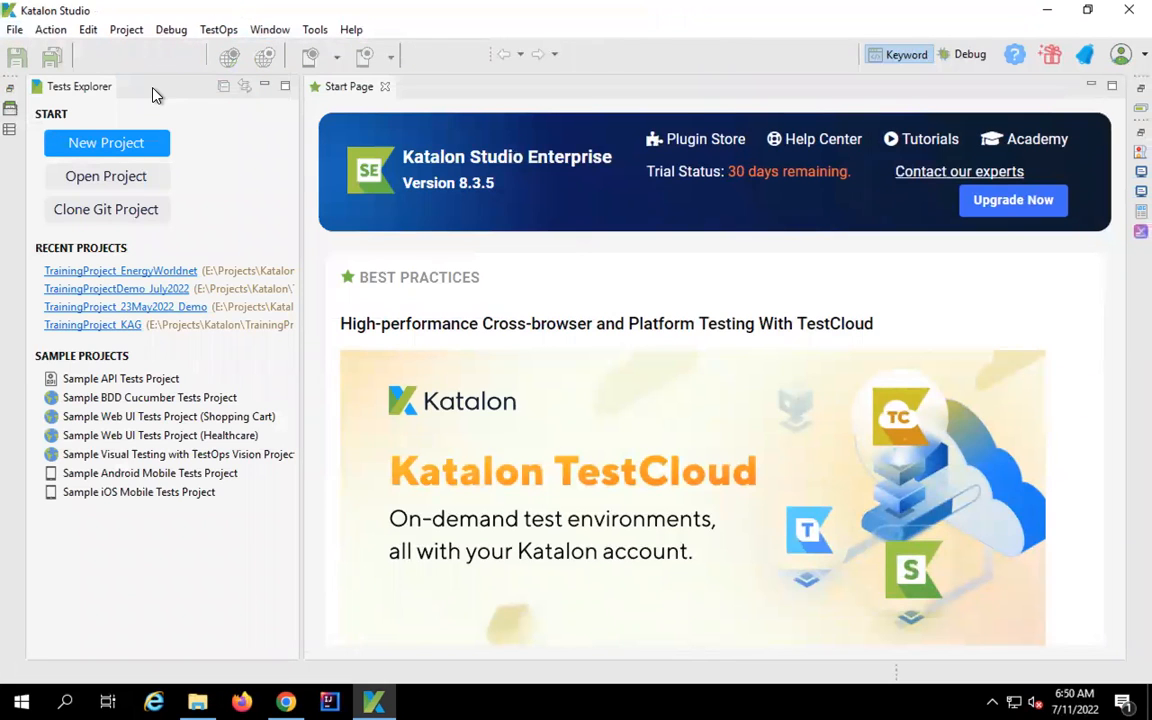
Review the file commands for new, sample and existing projects in the Windows session and compare them with those on the Mac
click(11, 32)
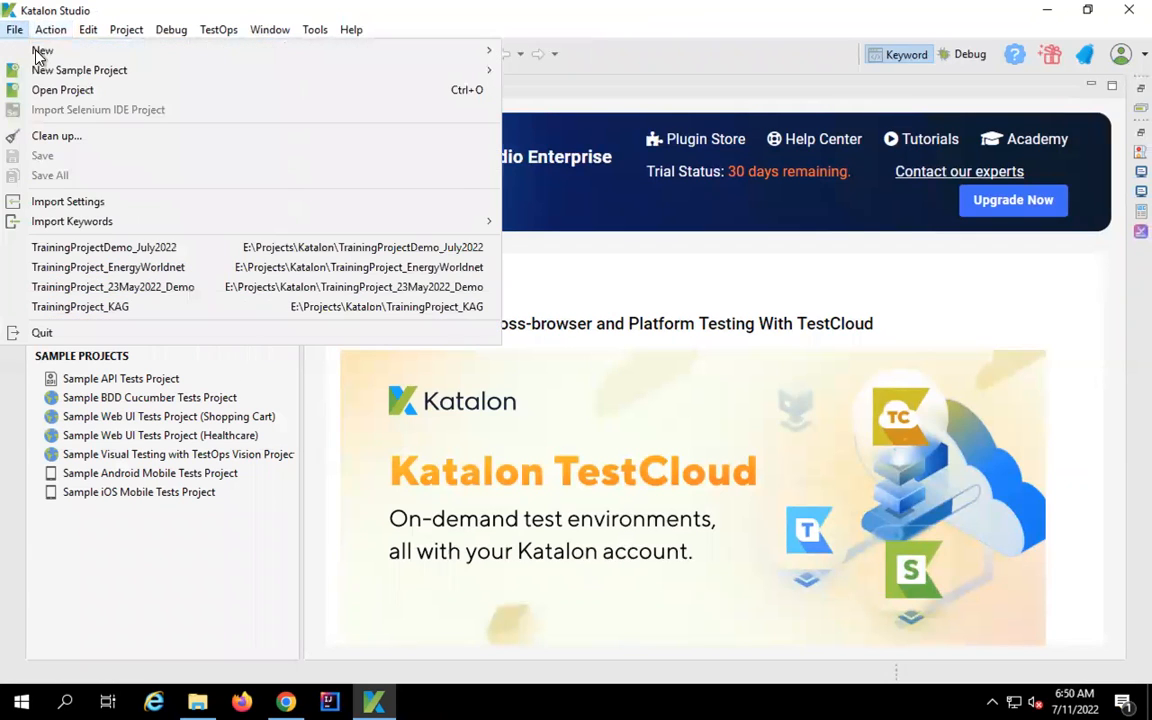
mouse_move(205, 51)
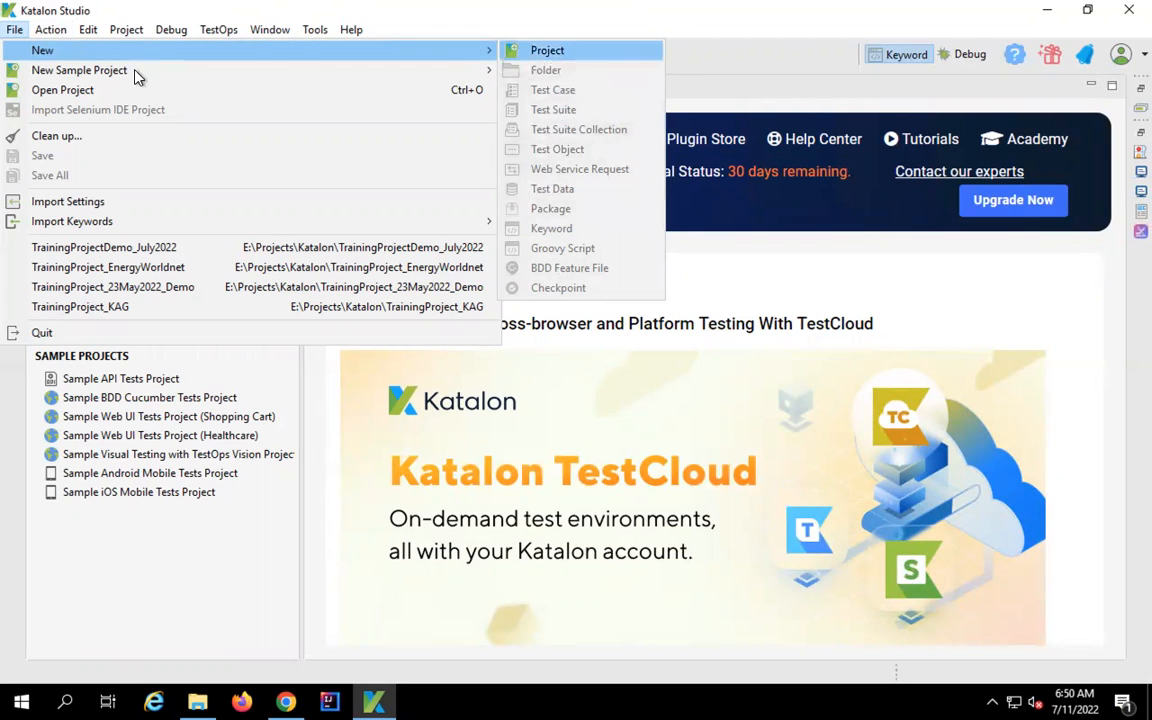
mouse_move(137, 78)
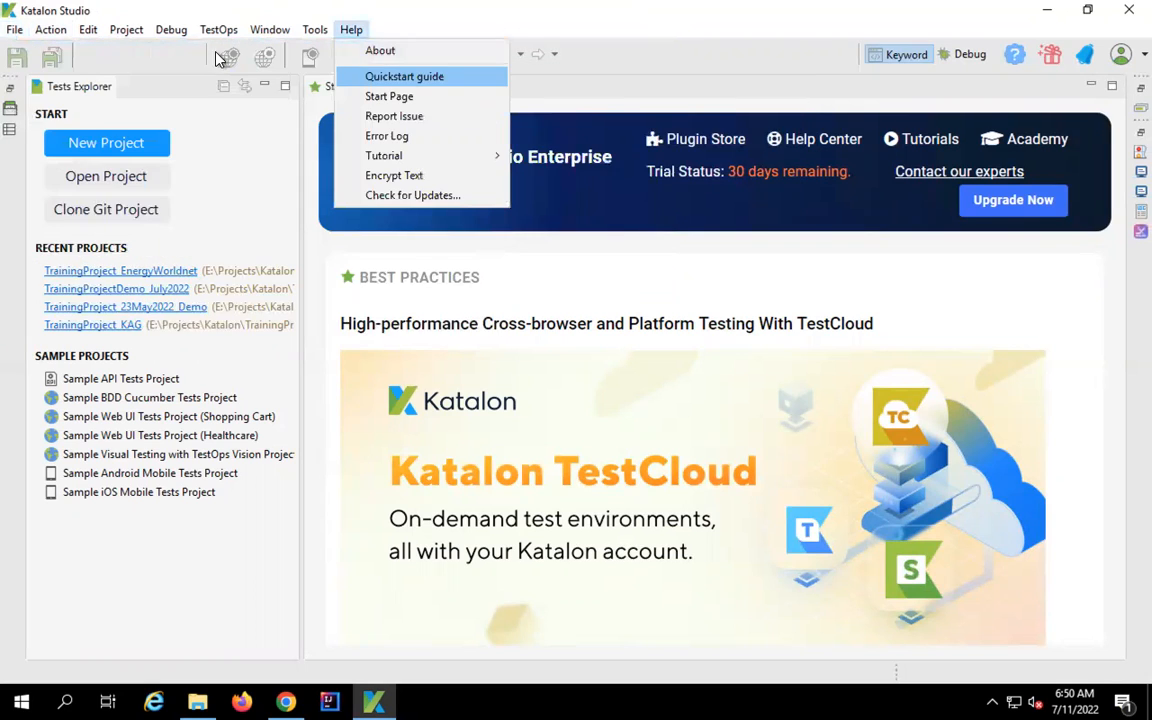
mouse_move(12, 32)
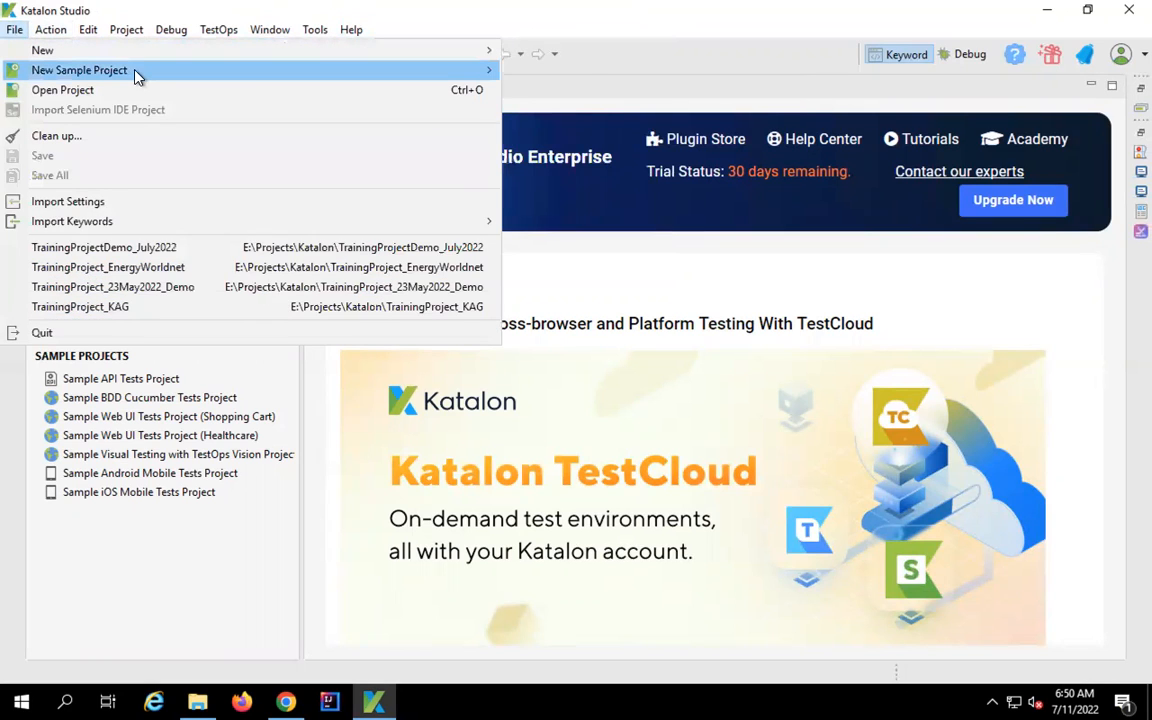
mouse_move(268, 72)
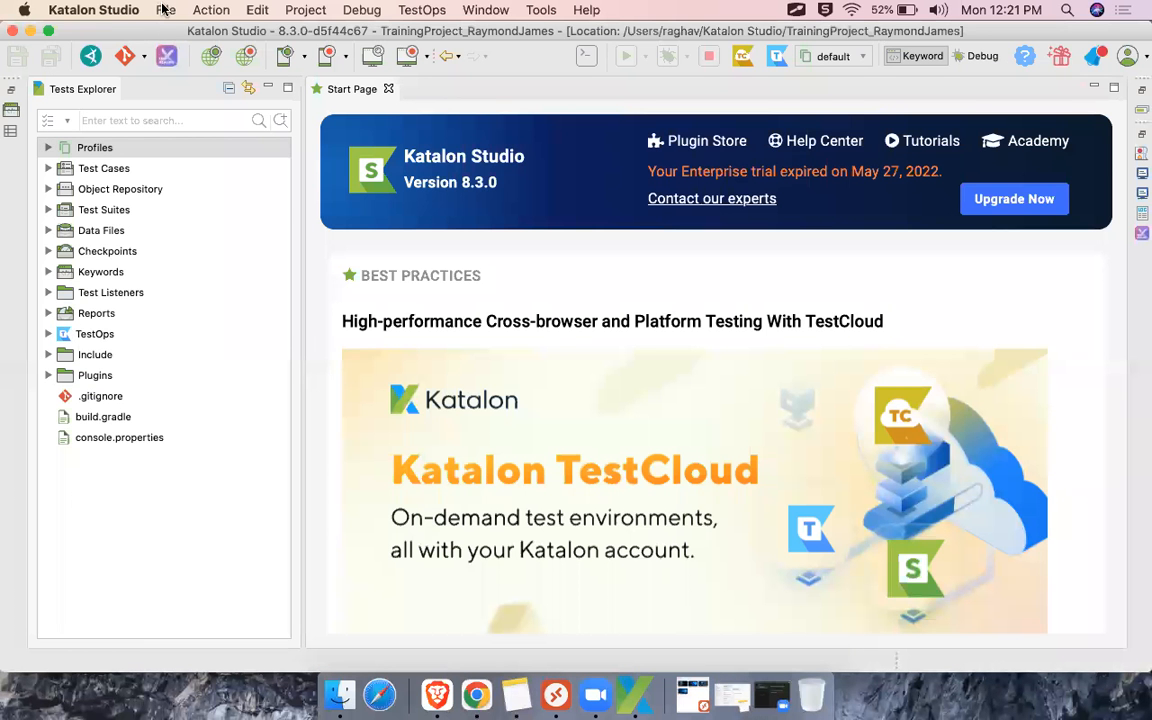
click(165, 9)
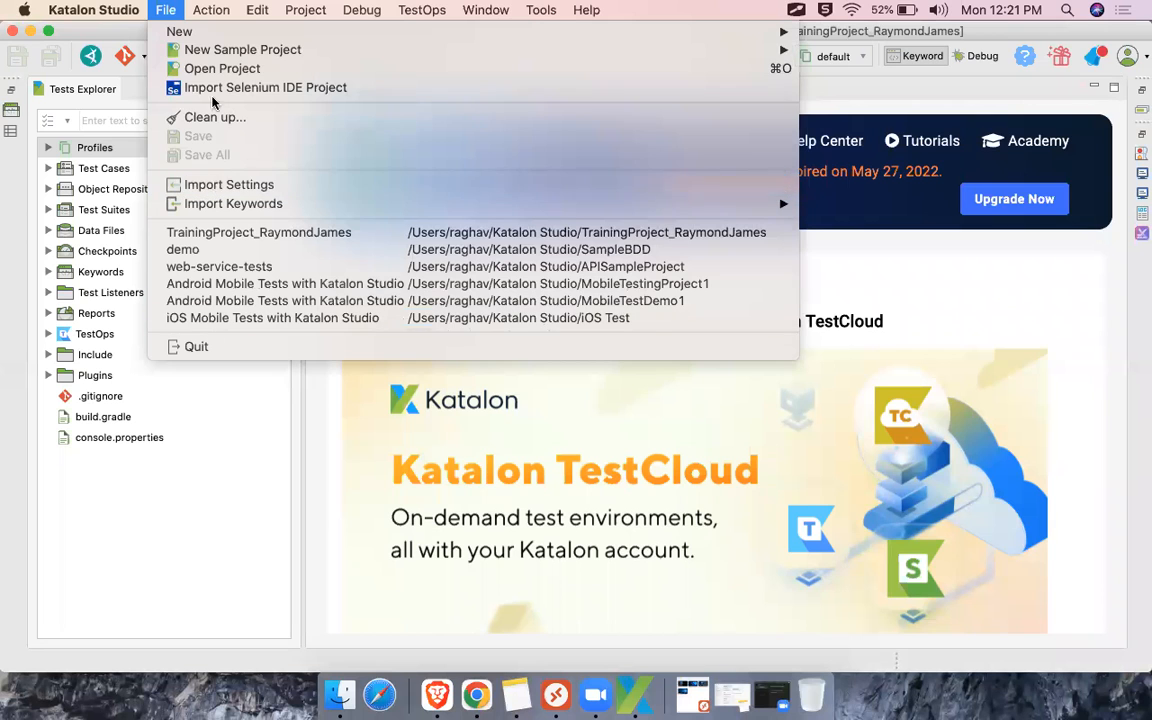
click(200, 485)
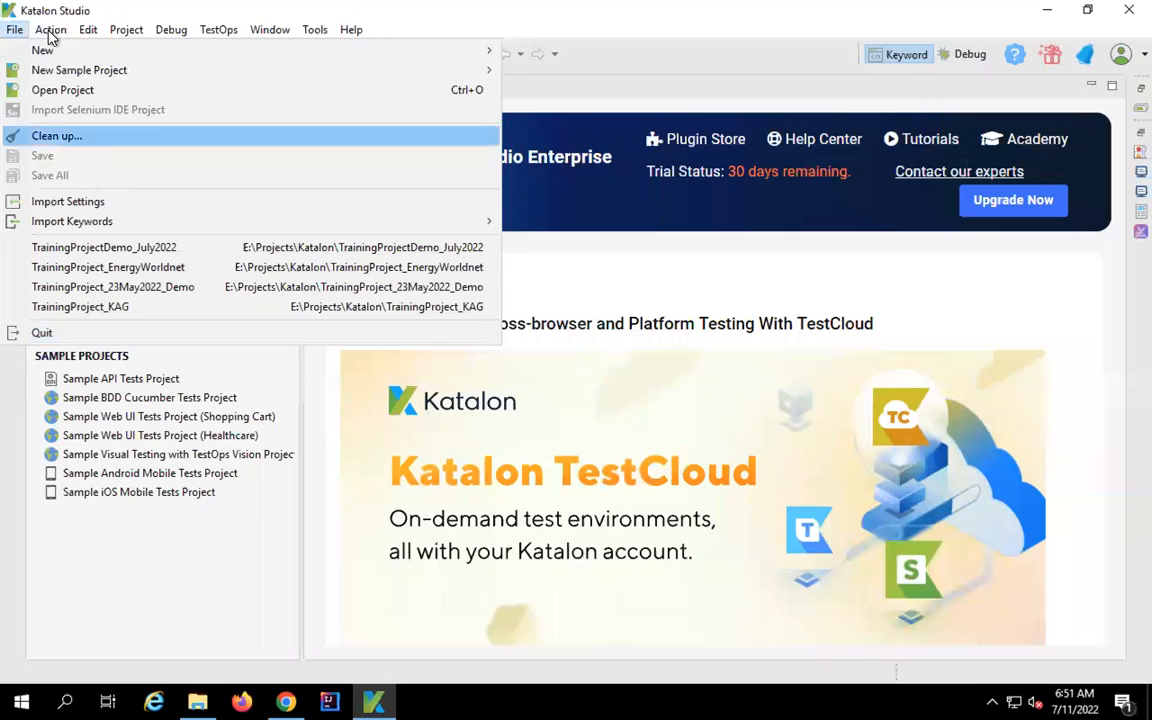
Review the action commands for API/Web Service, Spy, Record, Add, Run and Debug in the Windows session
click(48, 30)
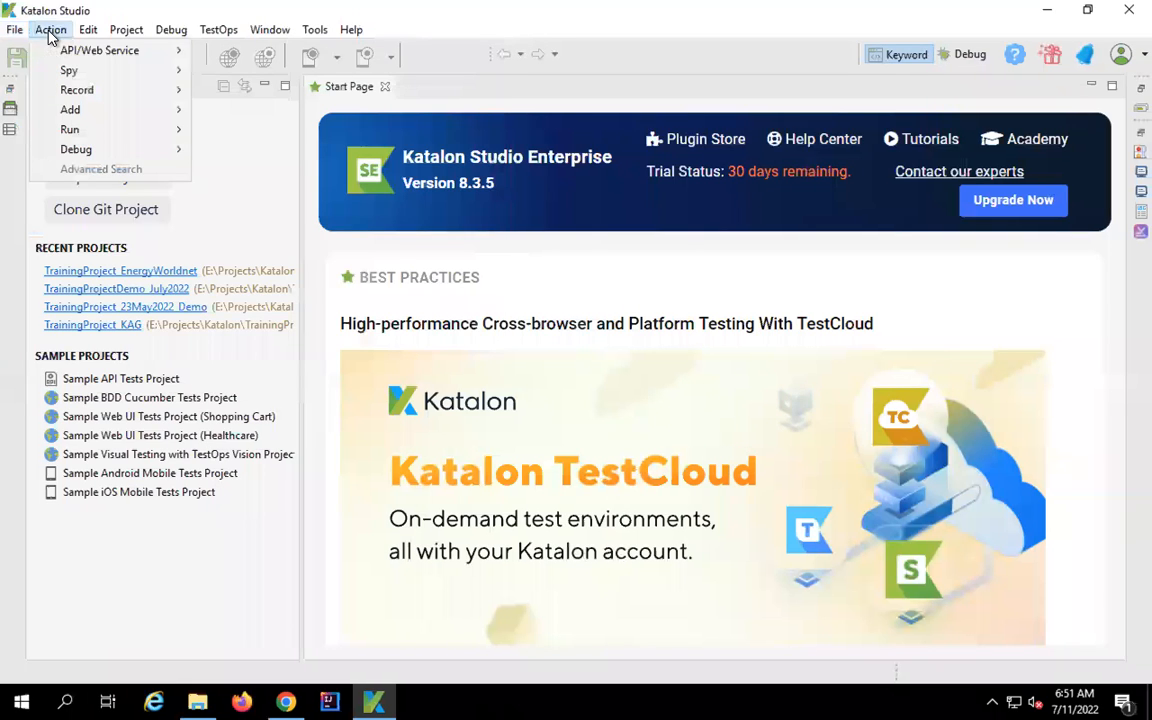
mouse_move(123, 50)
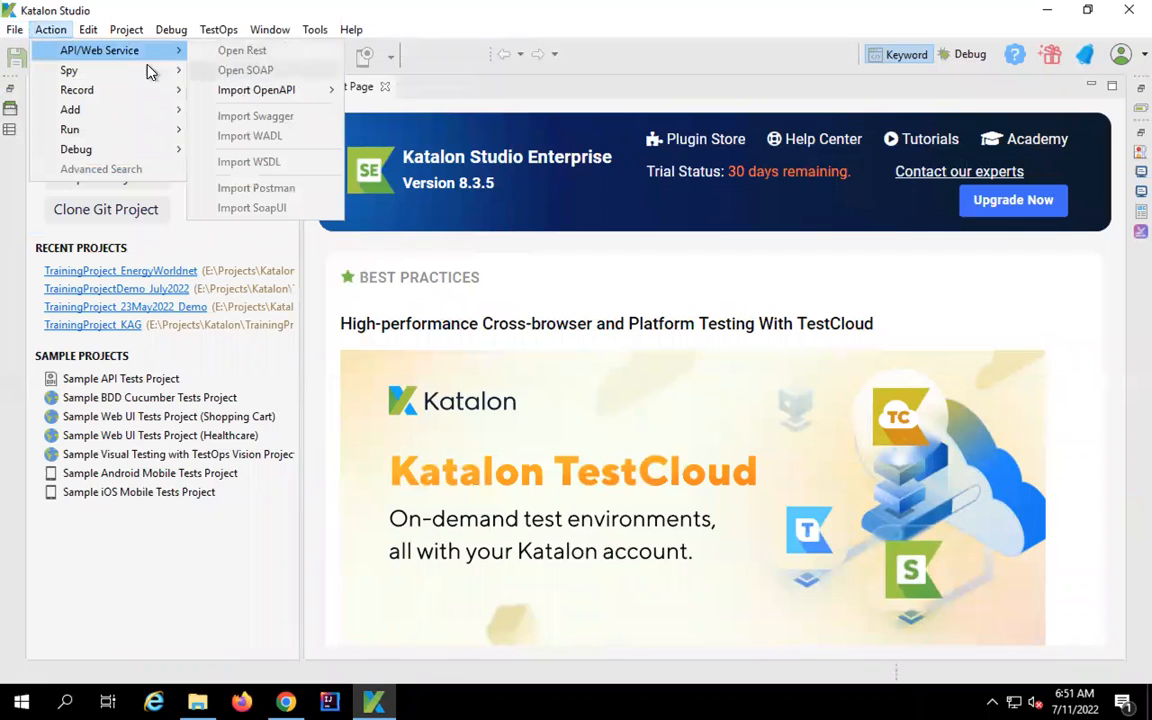
mouse_move(138, 79)
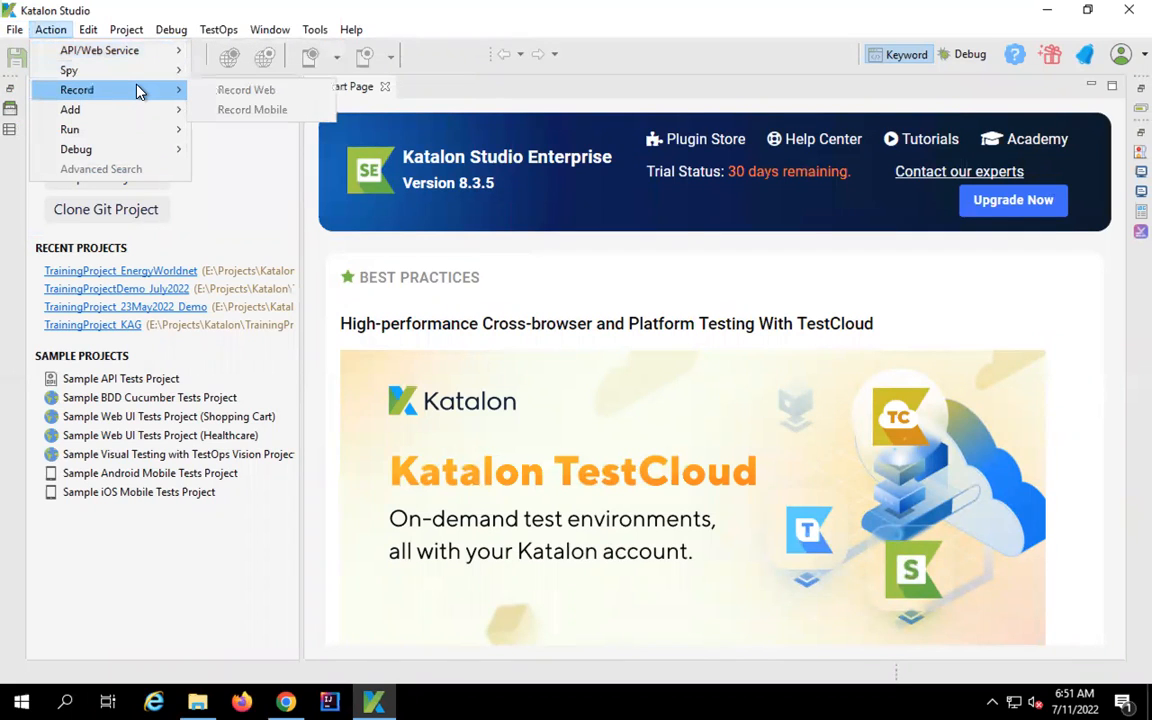
mouse_move(137, 117)
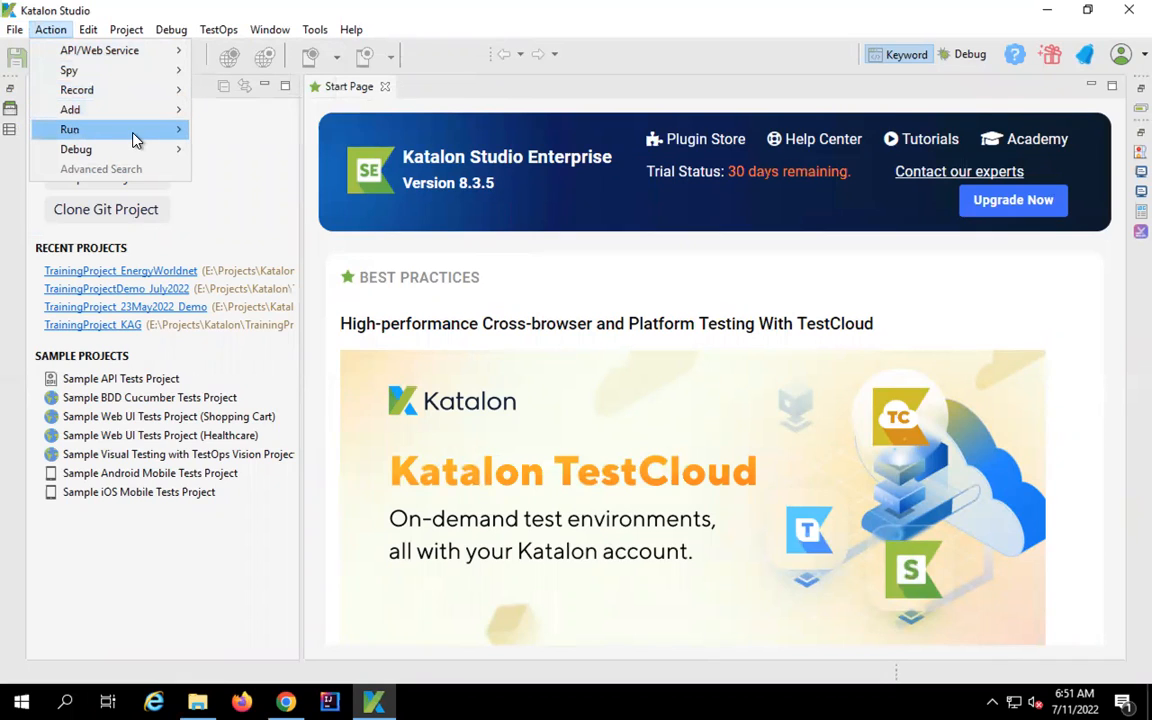
mouse_move(137, 140)
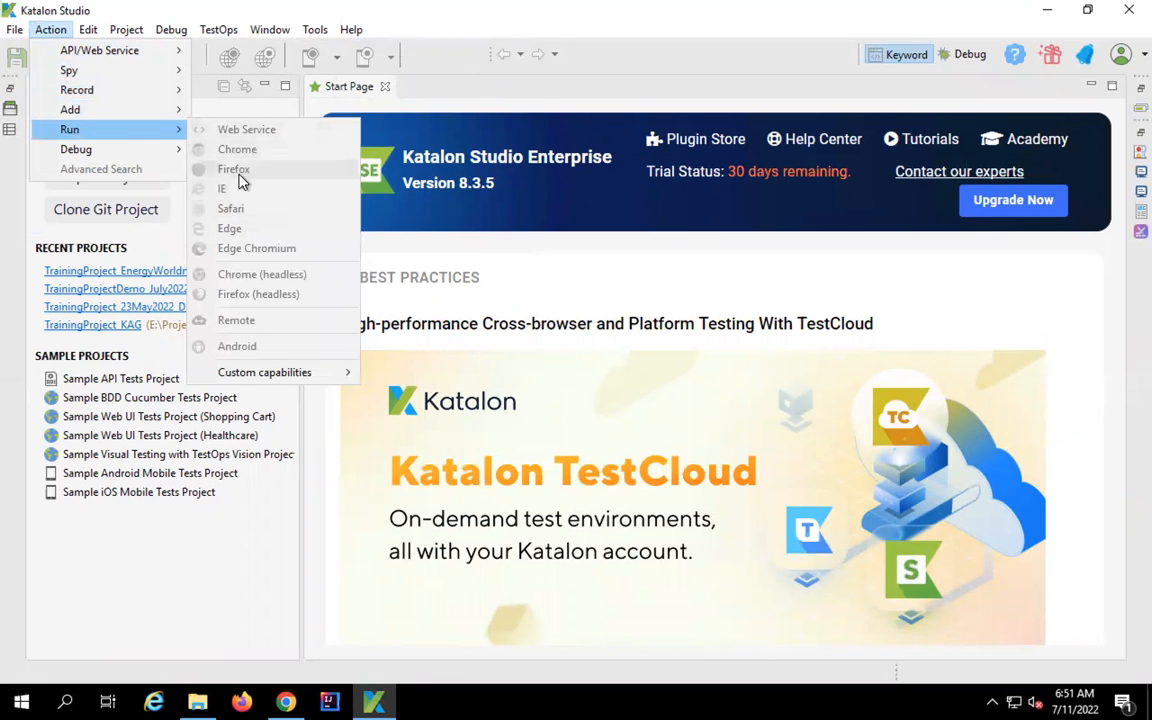
mouse_move(98, 158)
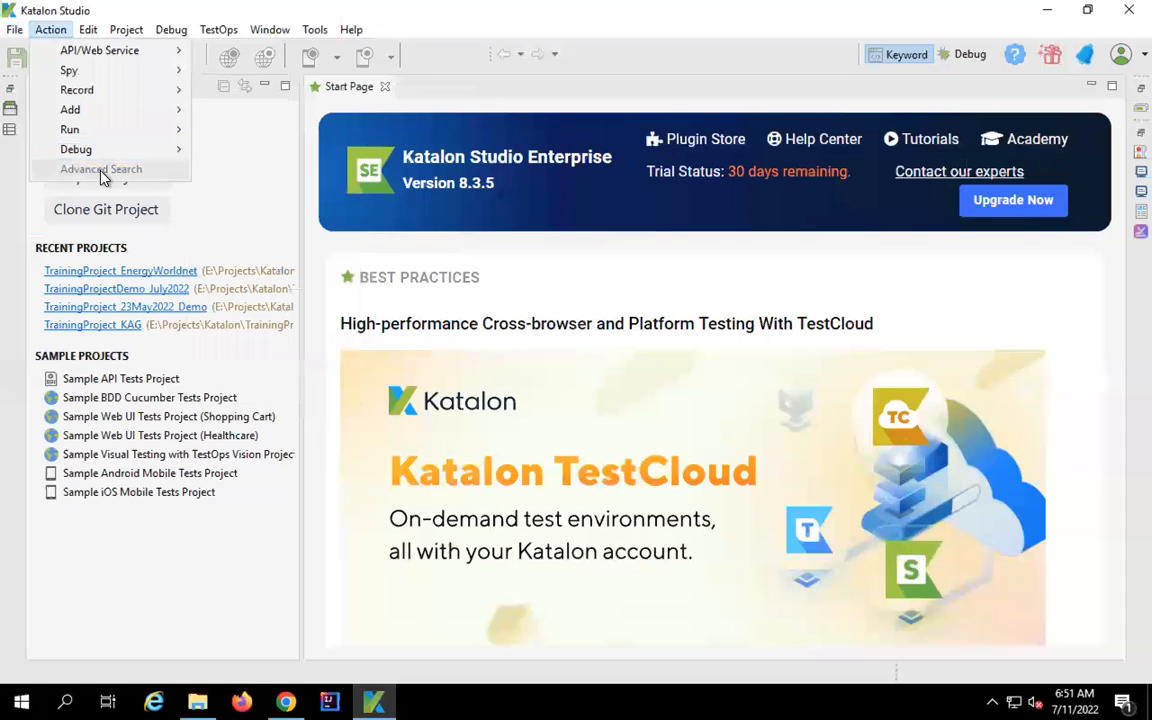
click(261, 210)
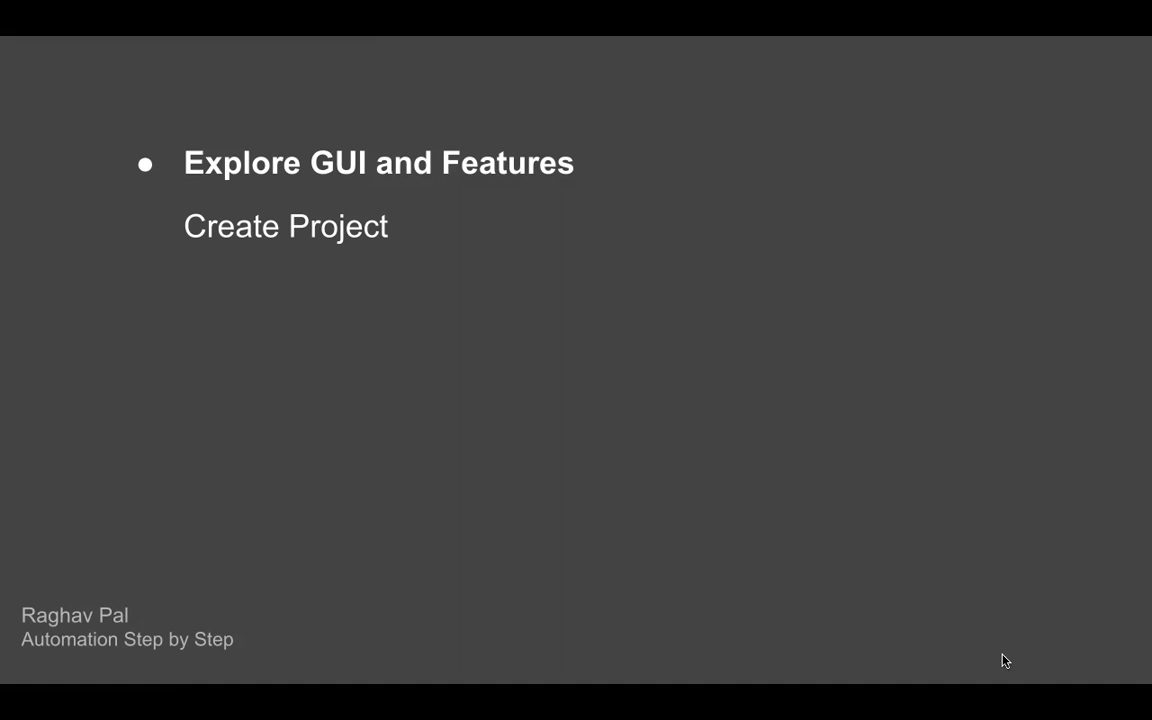
key(Right)
key(ctrl+Right)
key(ctrl+Left)
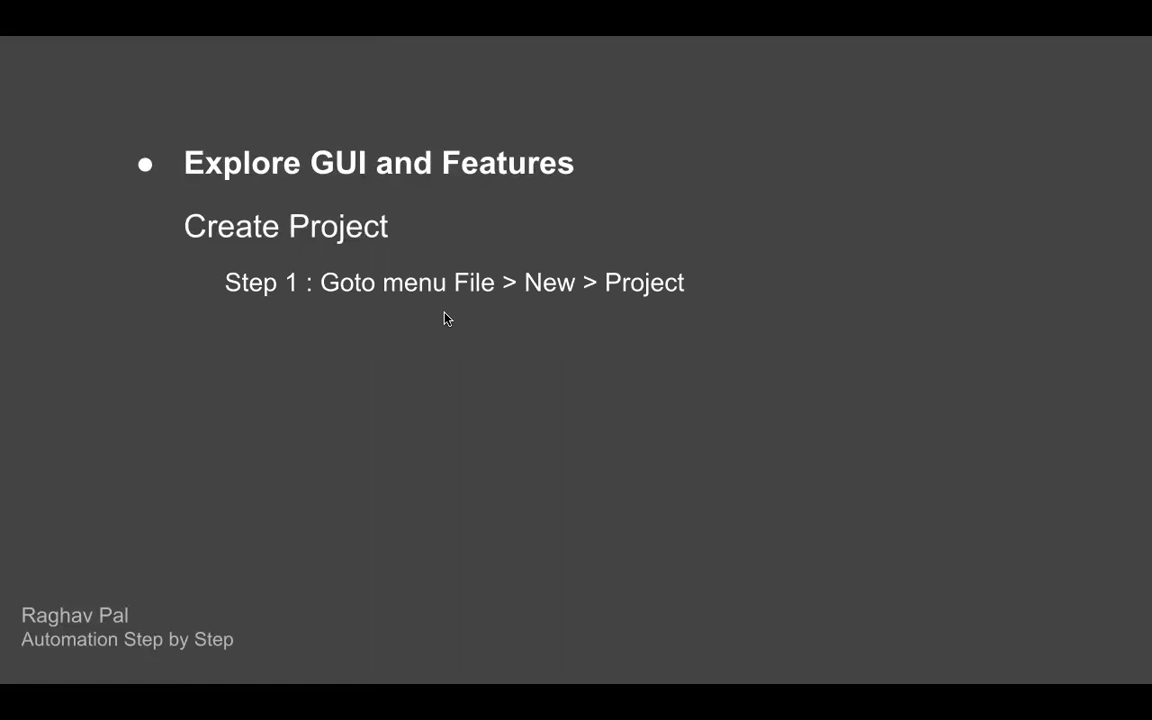
In the Windows session of Katalon Studio, start a new project named TrainingProject based on the Blank project
key(ctrl+super+Right)
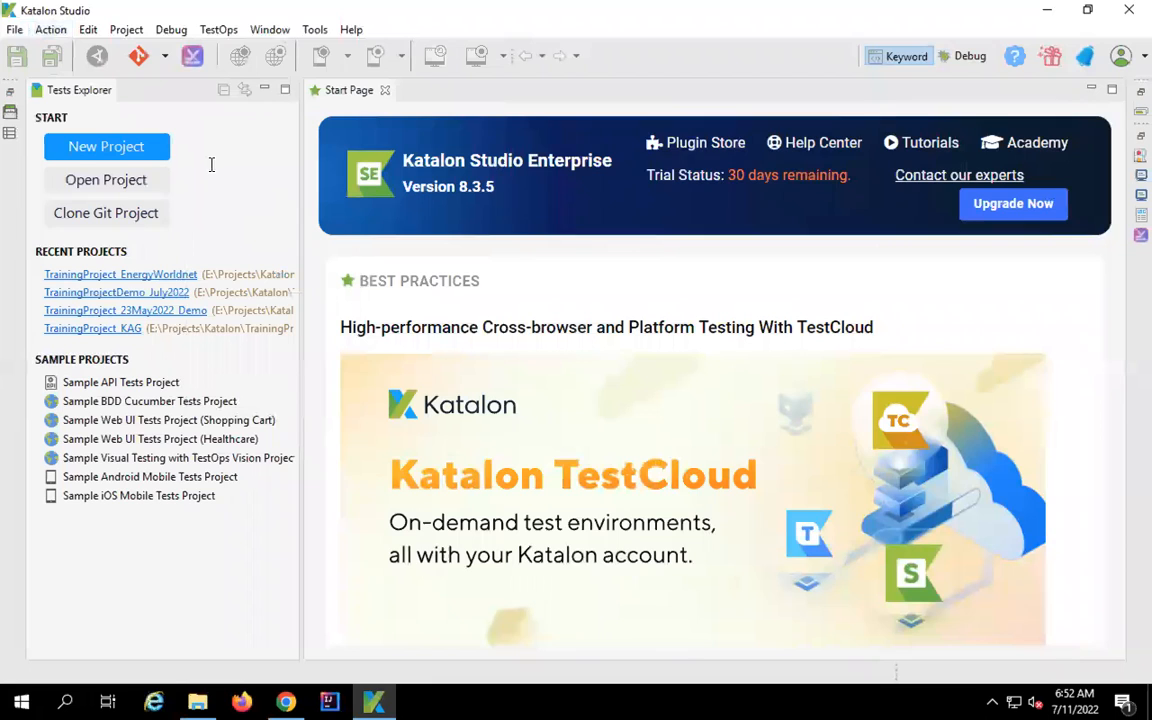
click(15, 32)
mouse_move(248, 60)
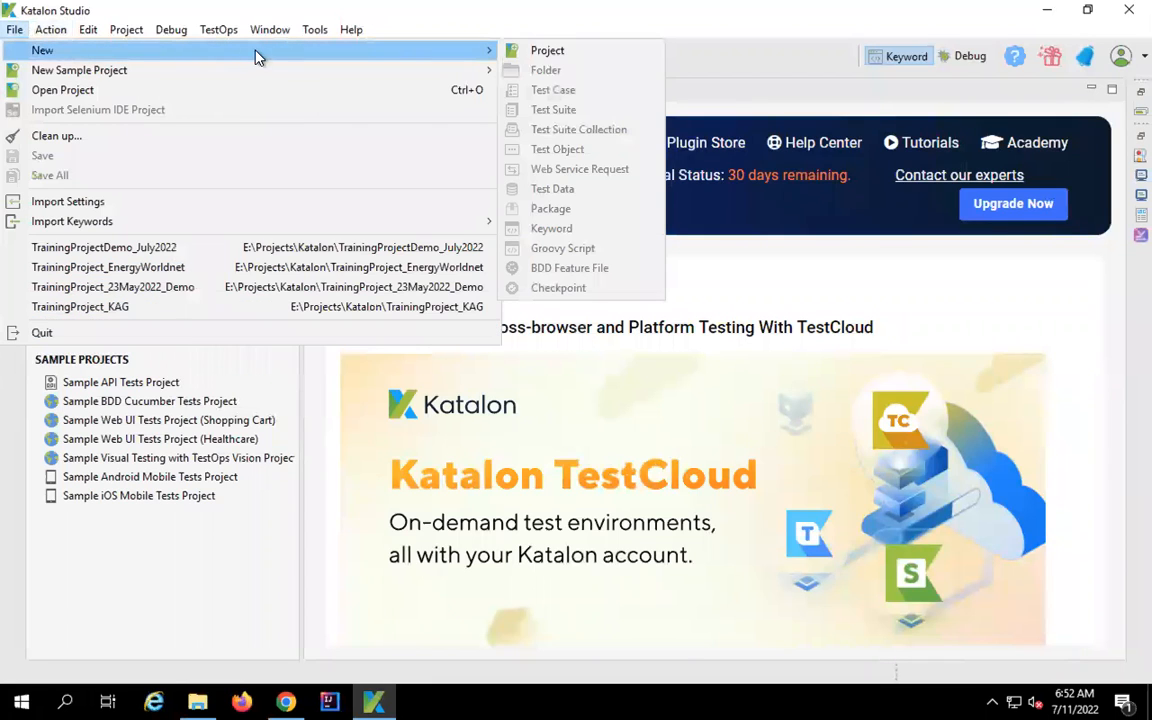
click(541, 52)
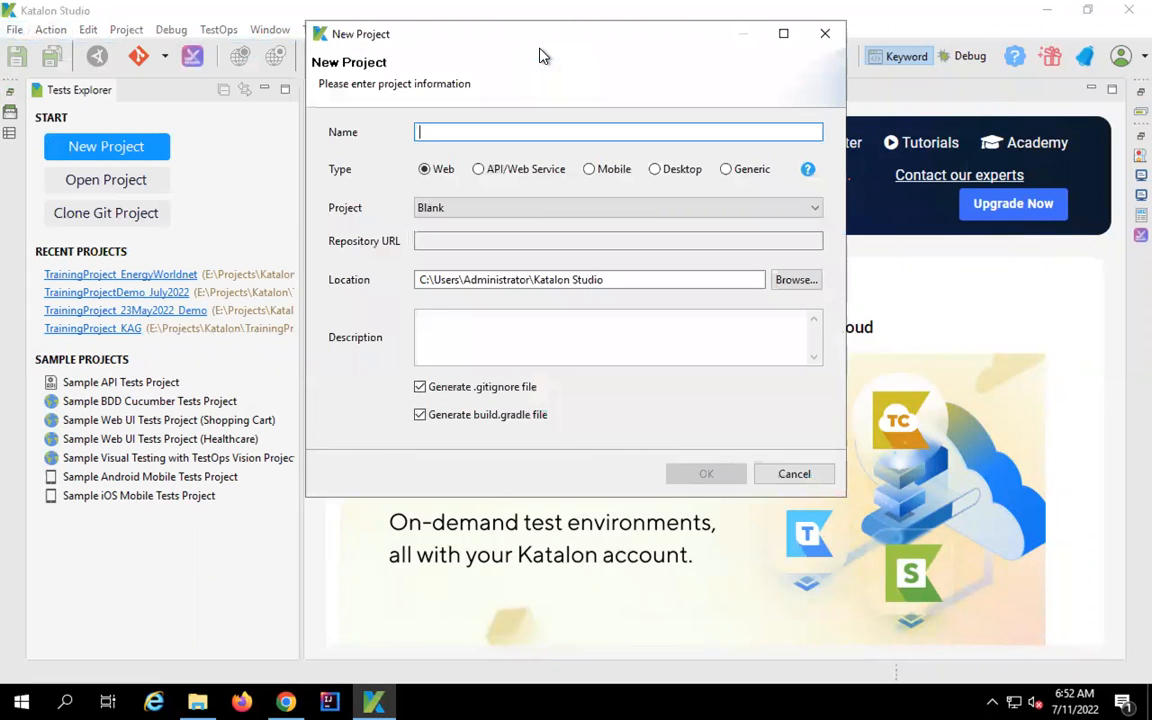
text(Tr)
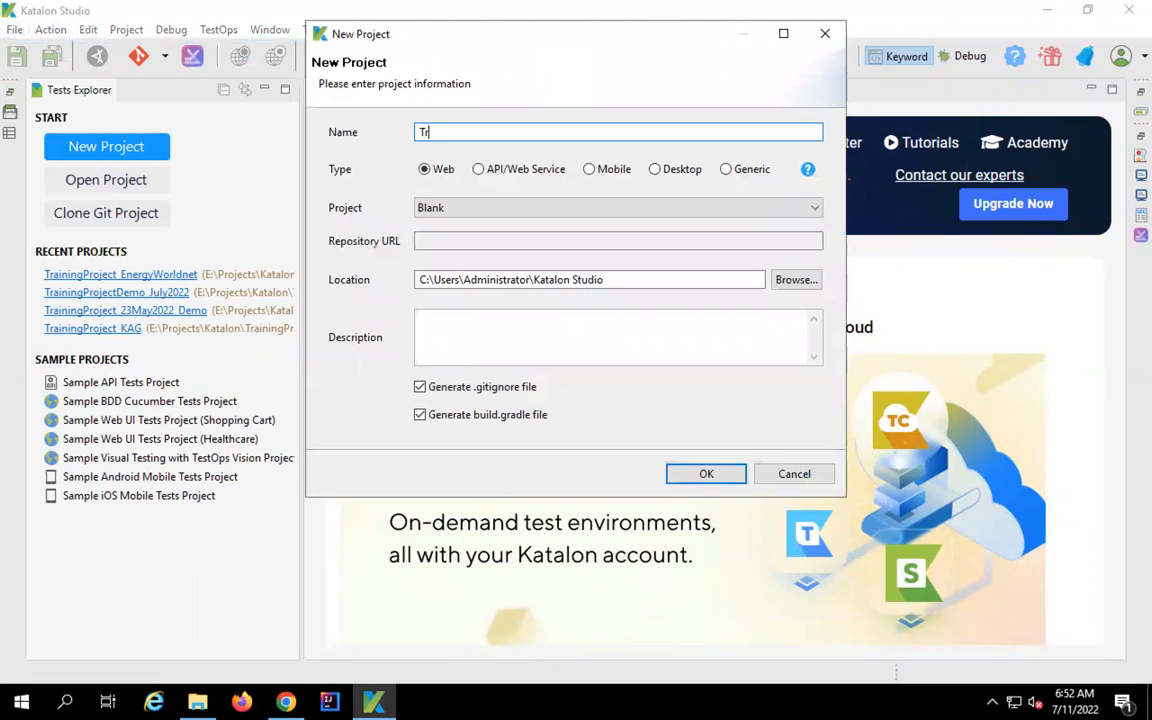
text(ainingProject)
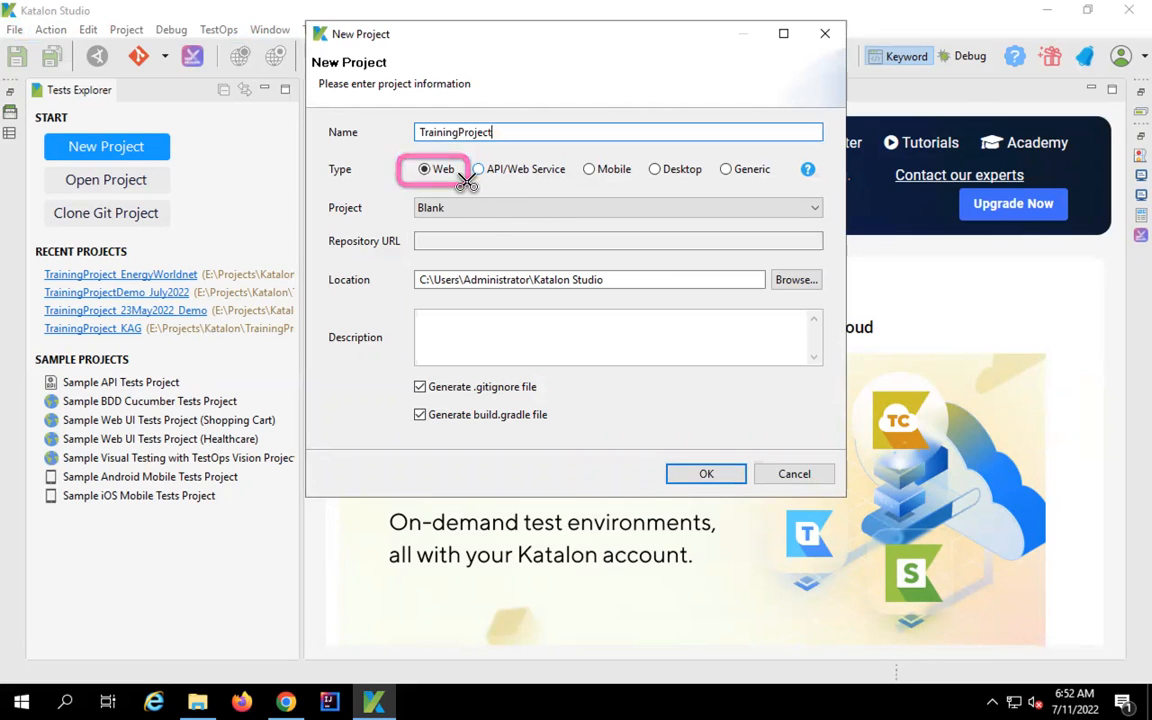
click(488, 209)
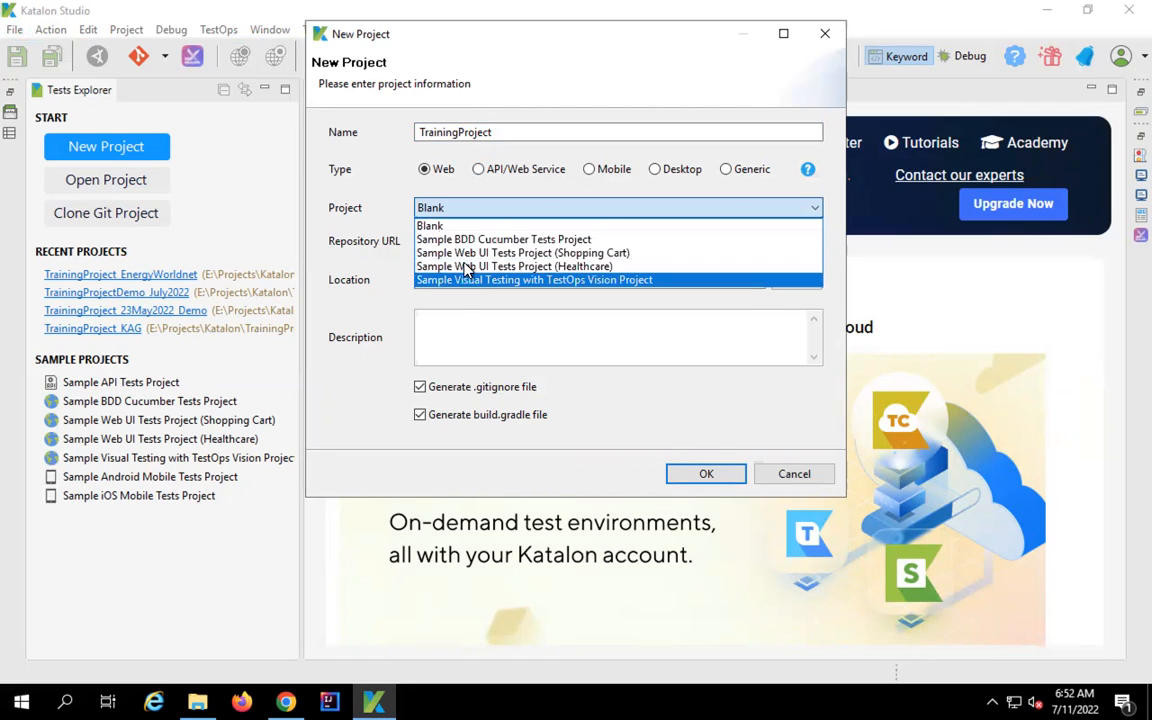
click(443, 227)
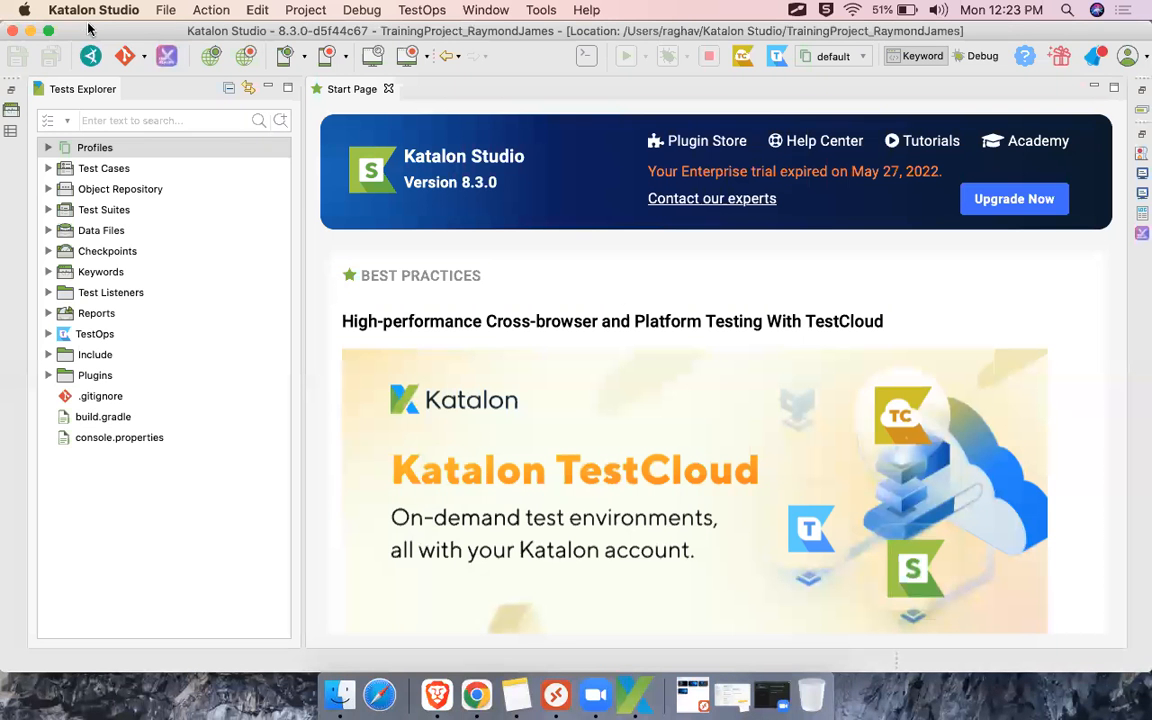
Open the new project form in Katalon Studio on the Mac and examine its default project location
click(166, 10)
mouse_move(455, 32)
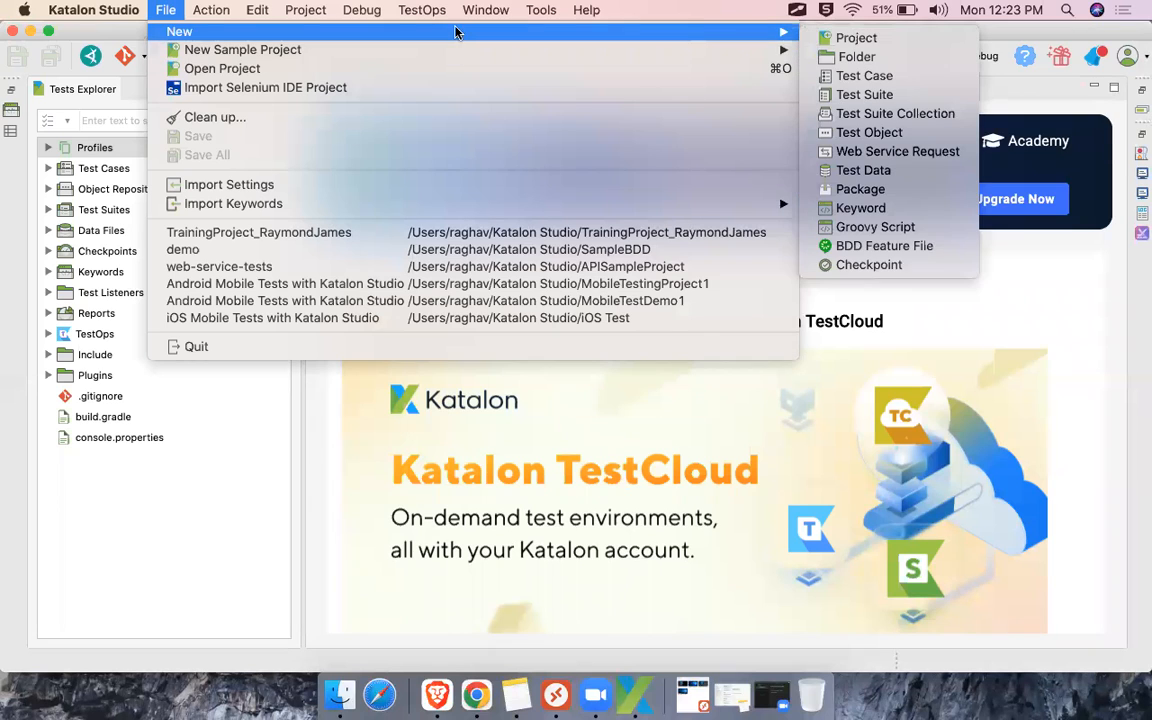
click(823, 40)
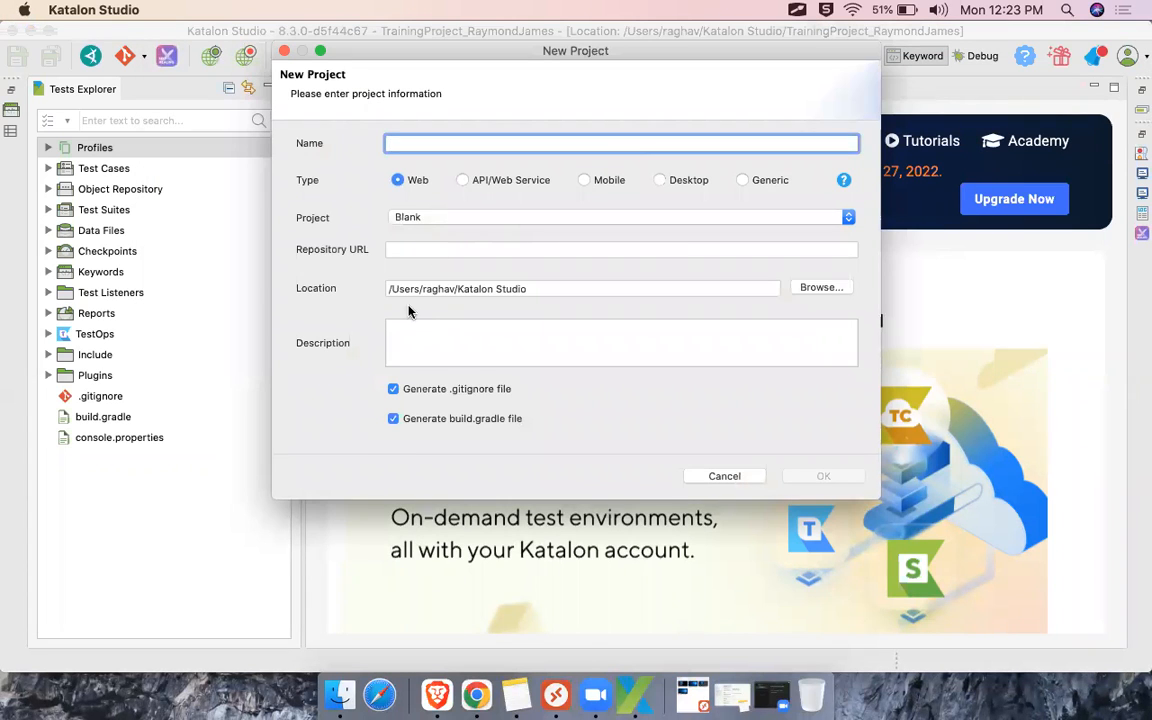
key(ctrl+a)
mouse_move(373, 278)
mouse_down()
mouse_move(458, 311)
mouse_move(437, 301)
mouse_move(558, 303)
mouse_up()
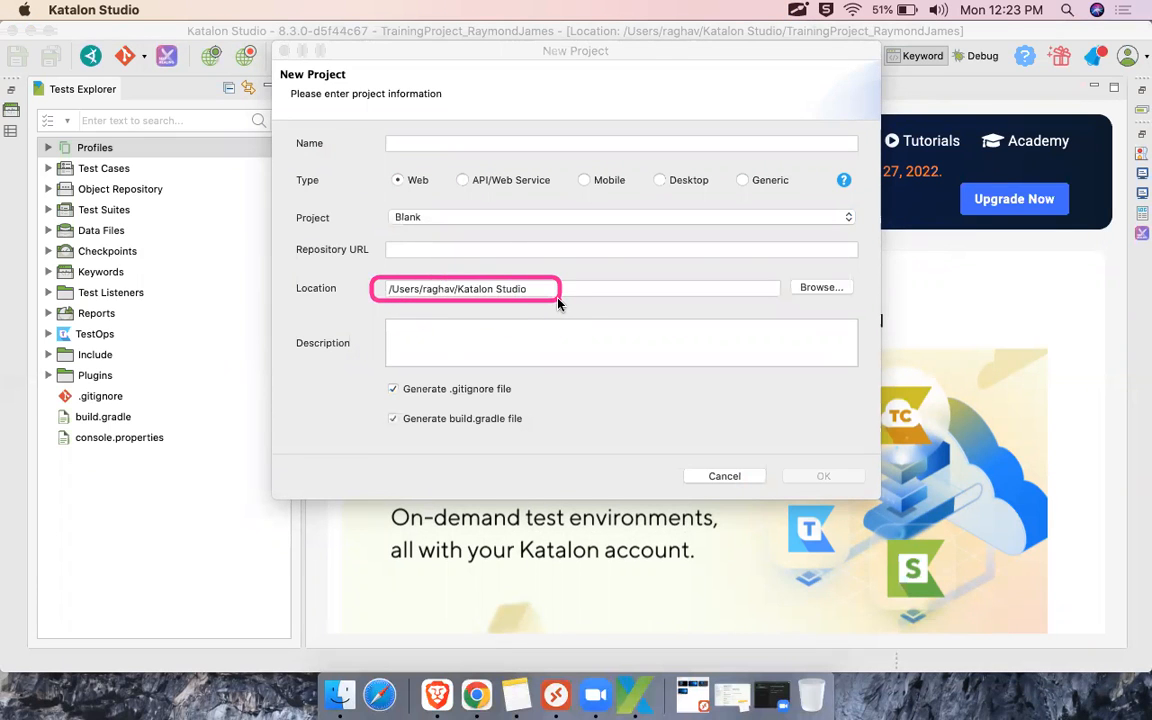
key(Escape)
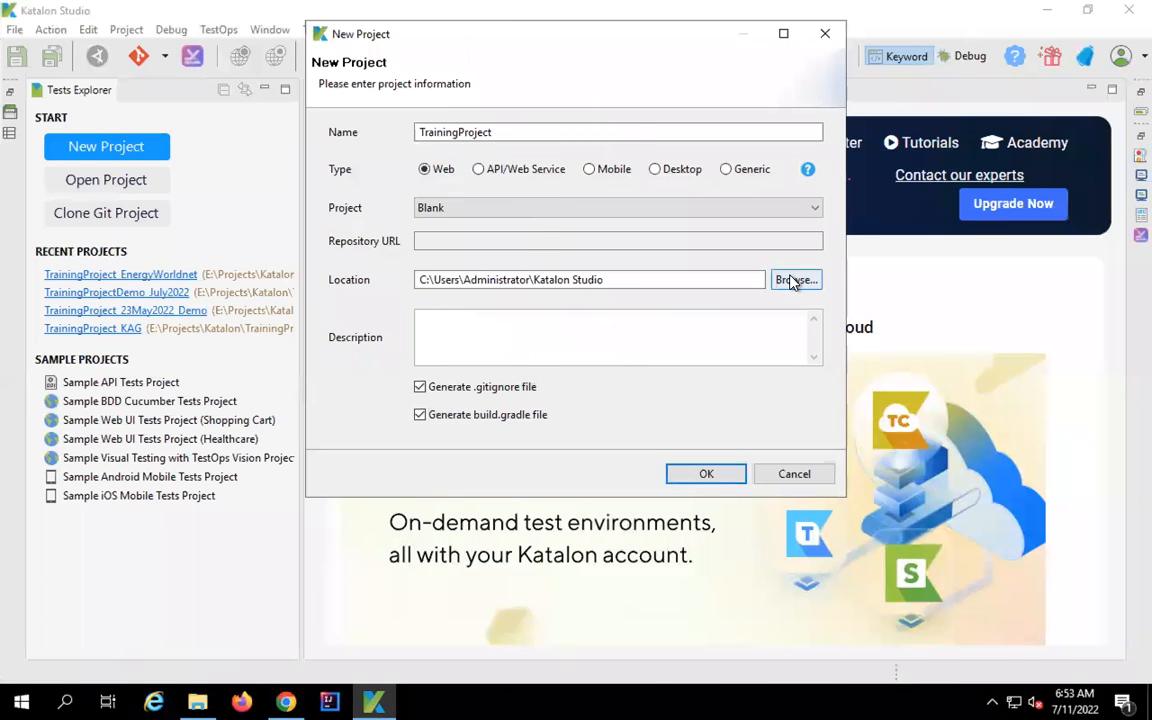
In the Windows session, set the new project's location to the E:\Projects\Katalon folder
click(790, 277)
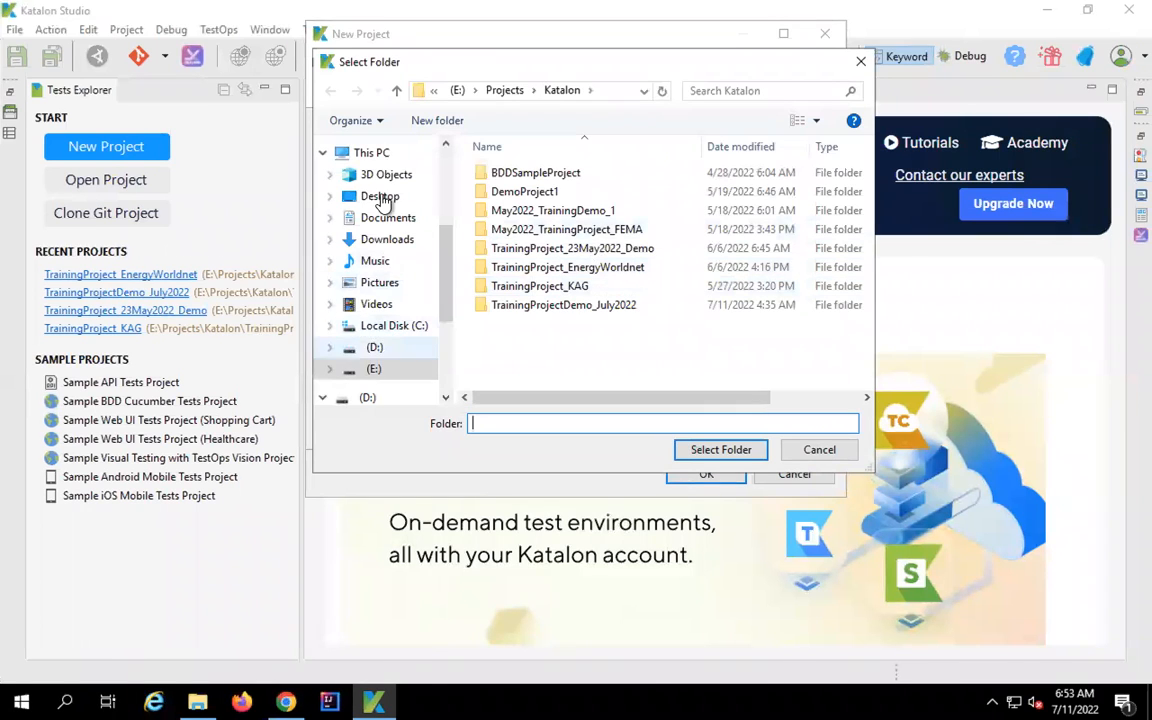
click(376, 152)
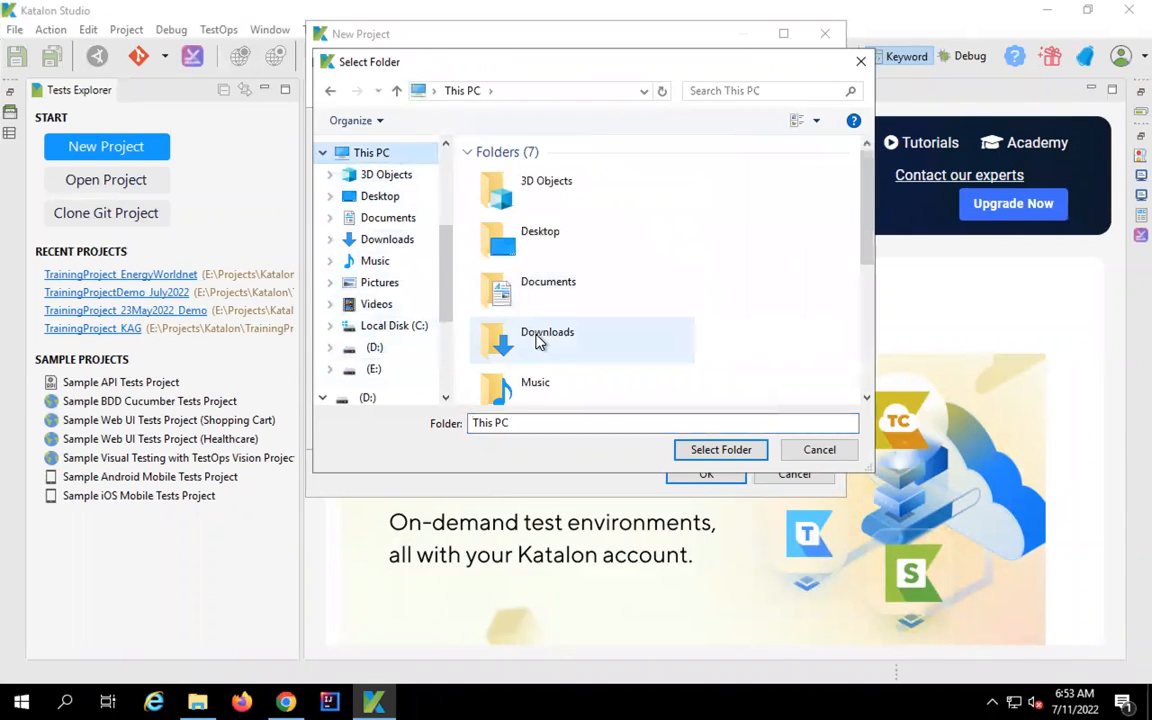
scroll(537, 340, down, 3)
scroll(600, 290, down, 1)
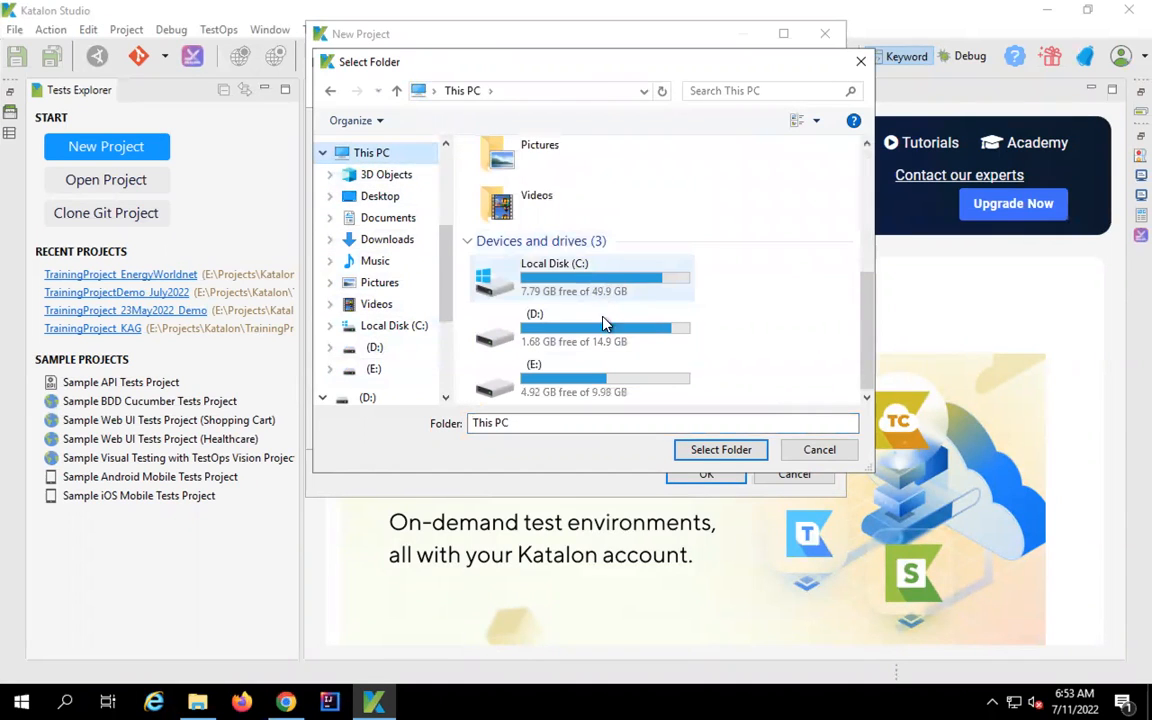
click(588, 380)
double_click(588, 380)
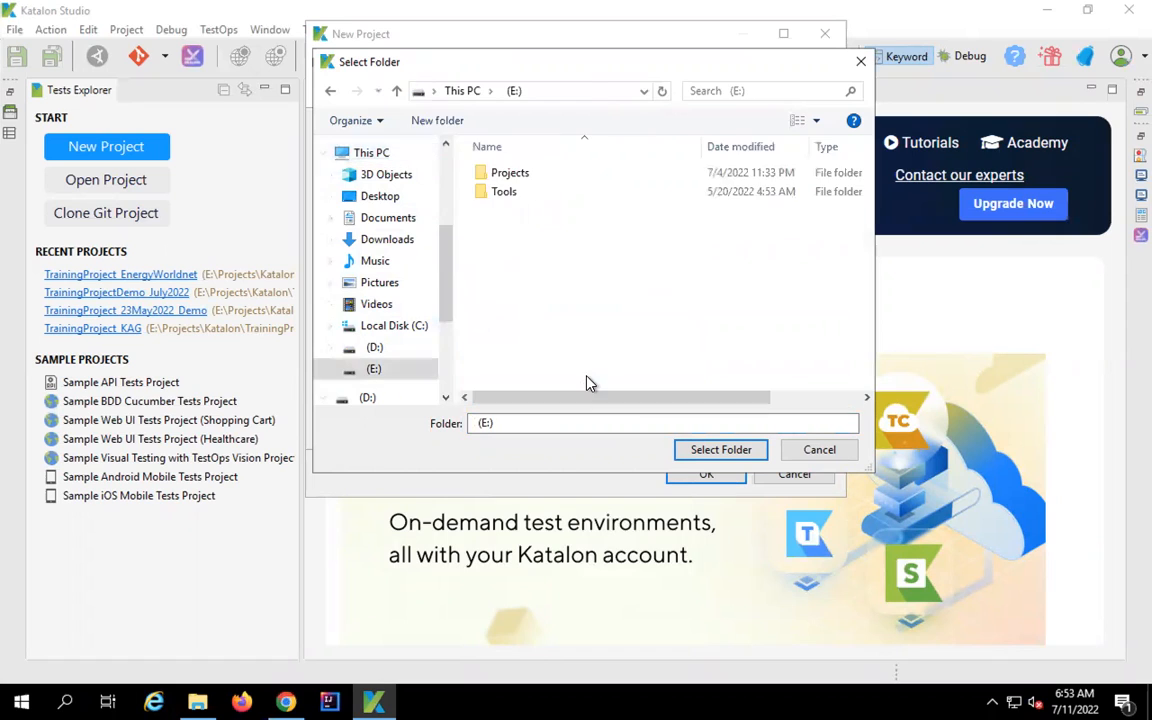
double_click(510, 176)
click(510, 215)
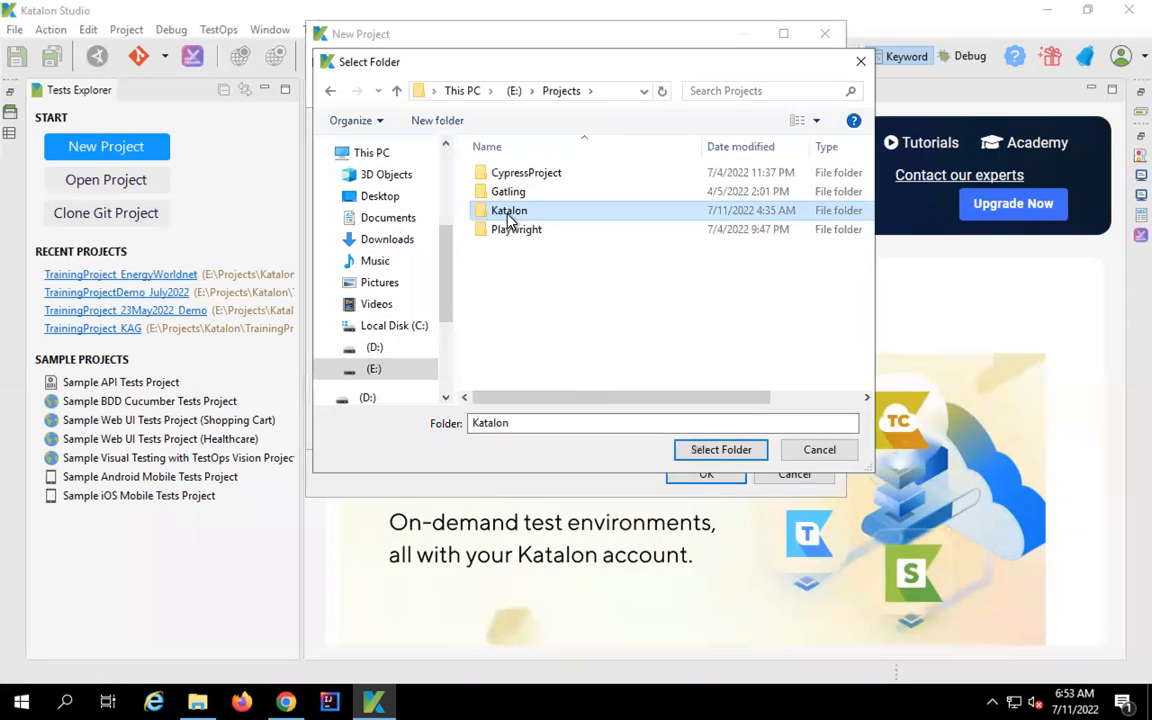
click(716, 455)
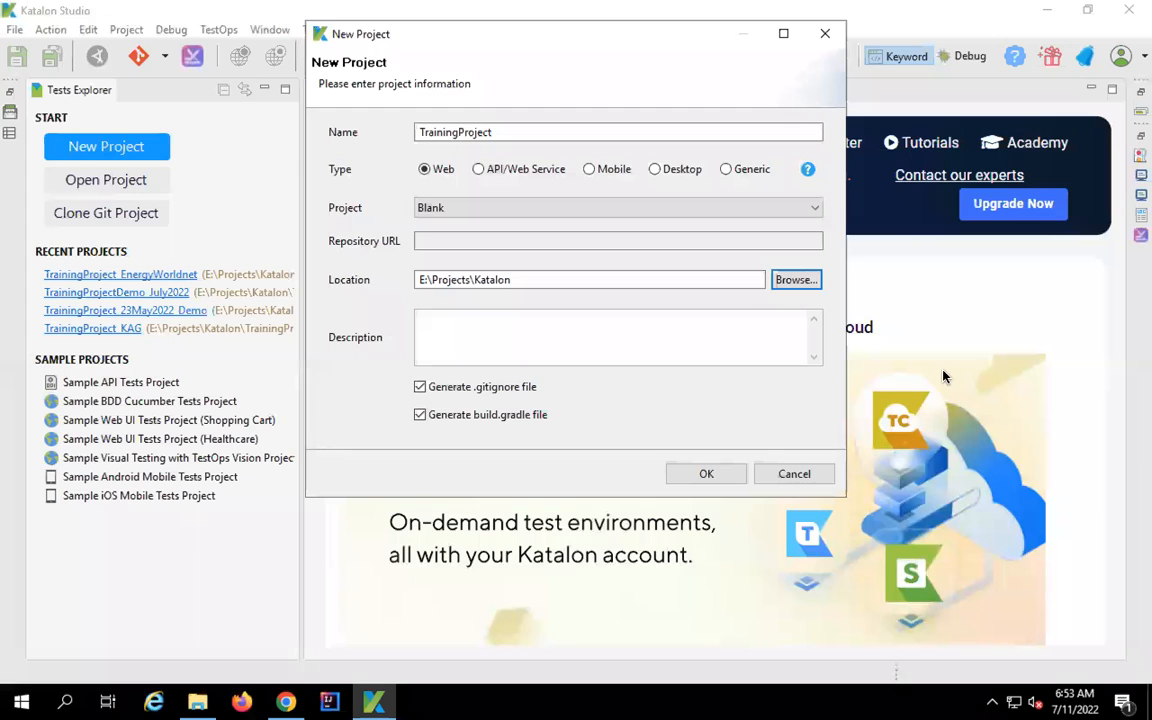
Create the project with the description "this is a demo training project" and without generating a build.gradle file
click(555, 341)
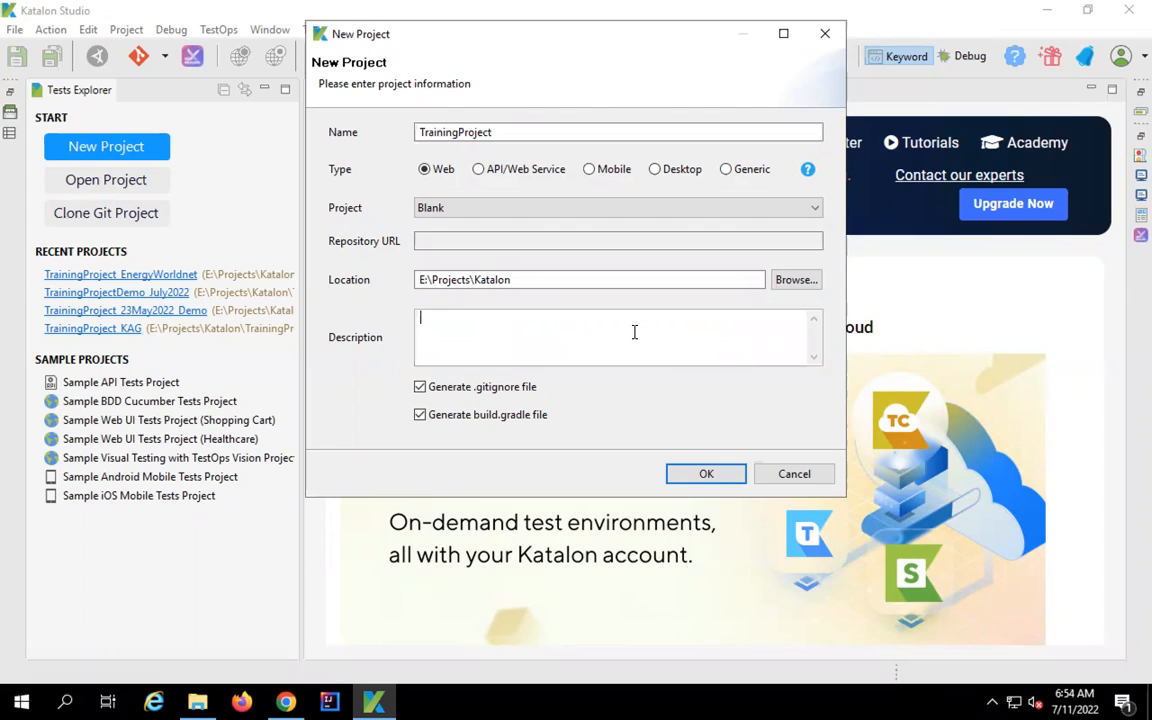
text(this is a demo training project)
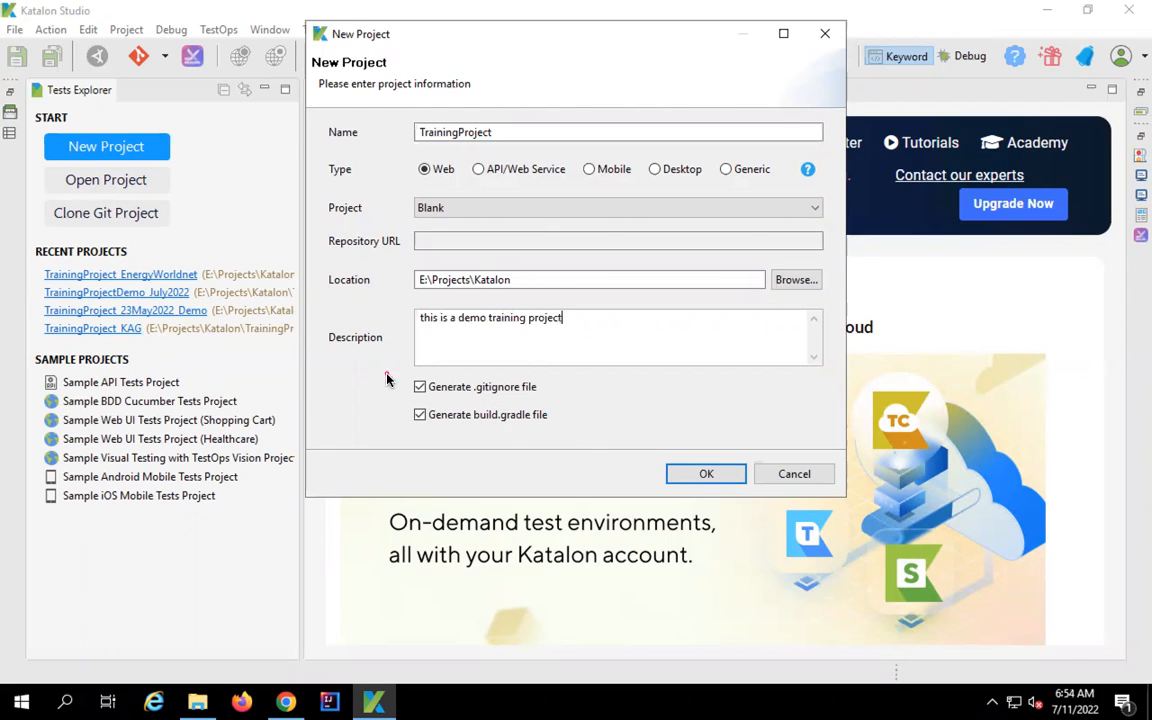
drag(614, 428, 601, 403)
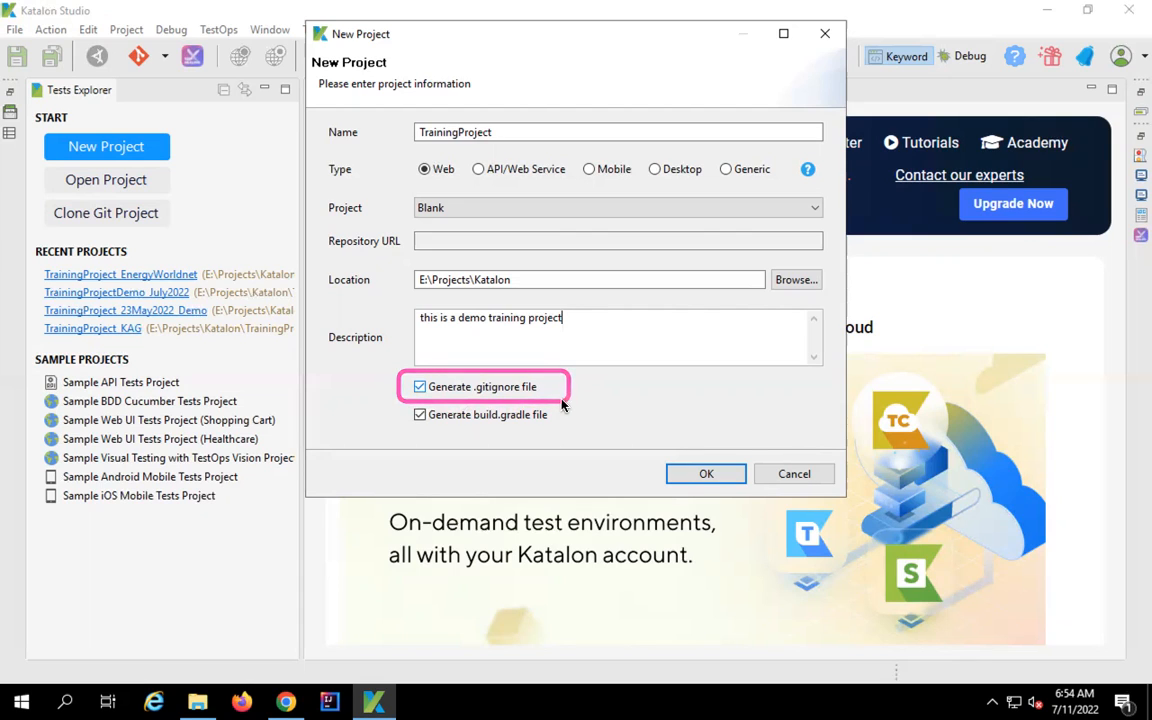
click(421, 416)
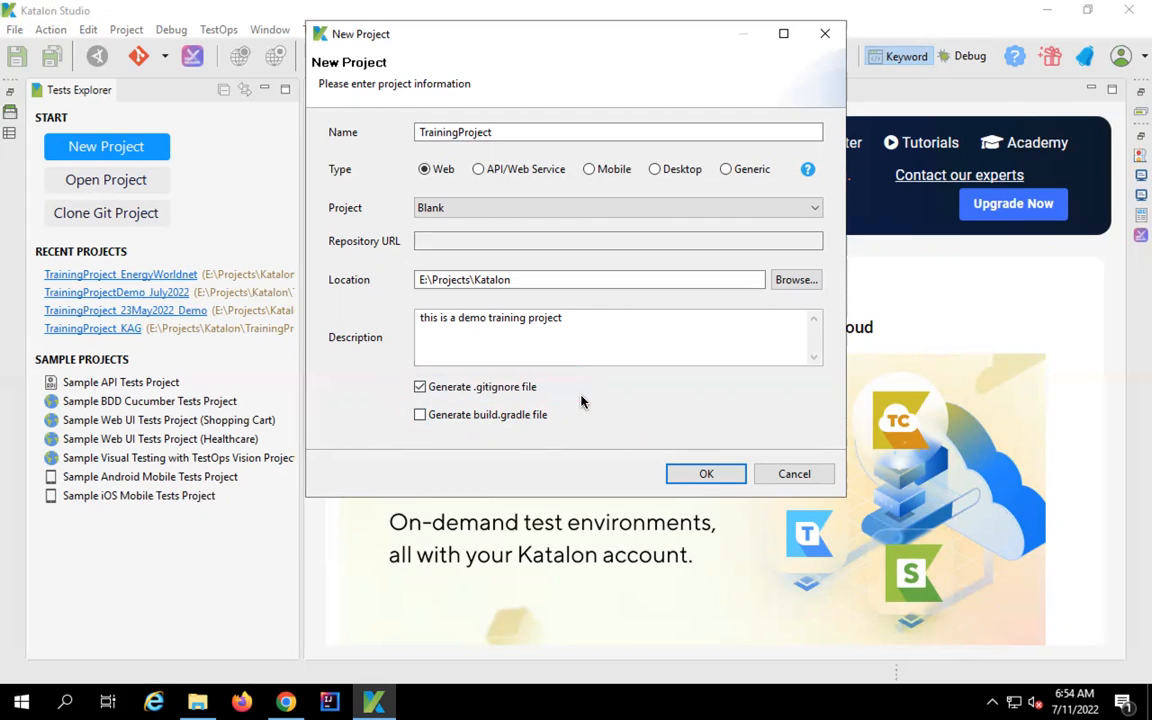
click(705, 480)
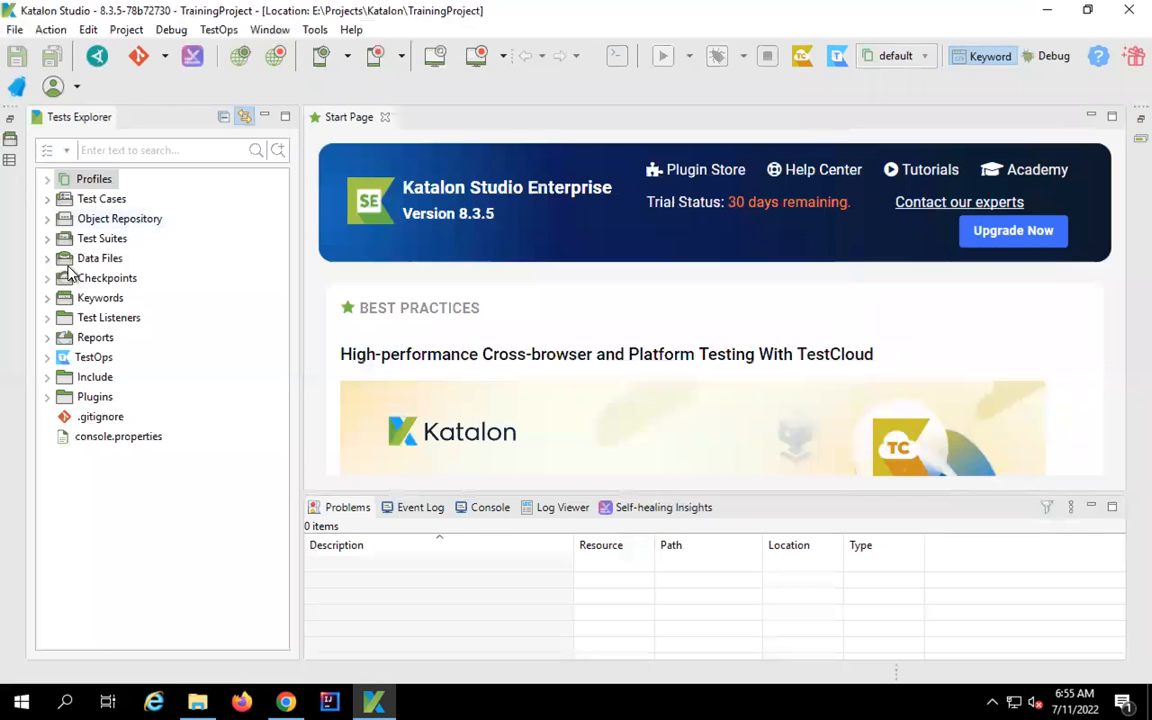
Review the new project's explorer tree and copy its location path from the project information settings
mouse_move(34, 171)
mouse_down()
mouse_move(185, 385)
mouse_move(211, 493)
mouse_move(207, 468)
mouse_up()
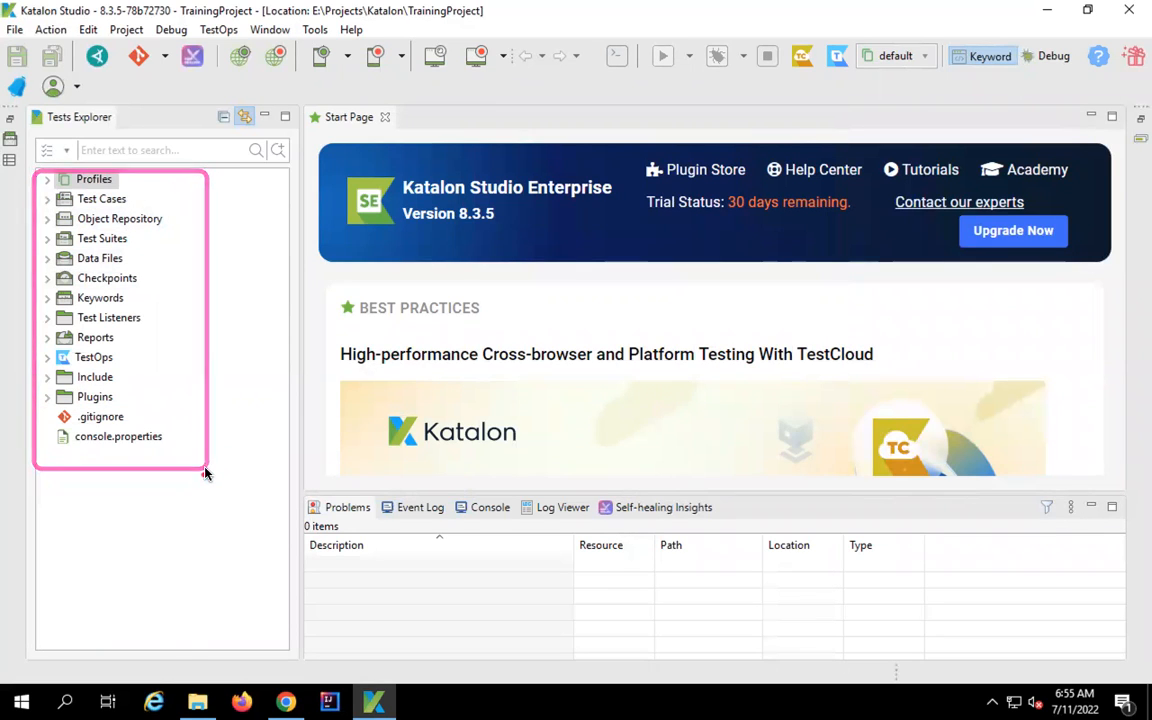
click(128, 31)
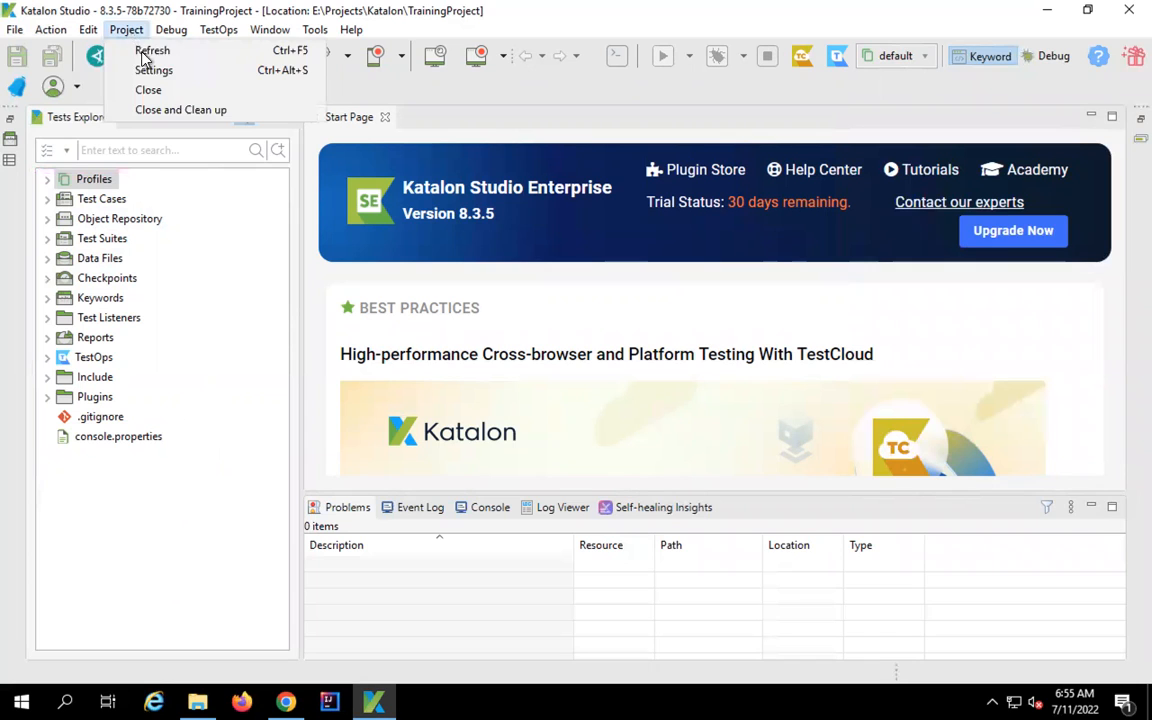
click(152, 72)
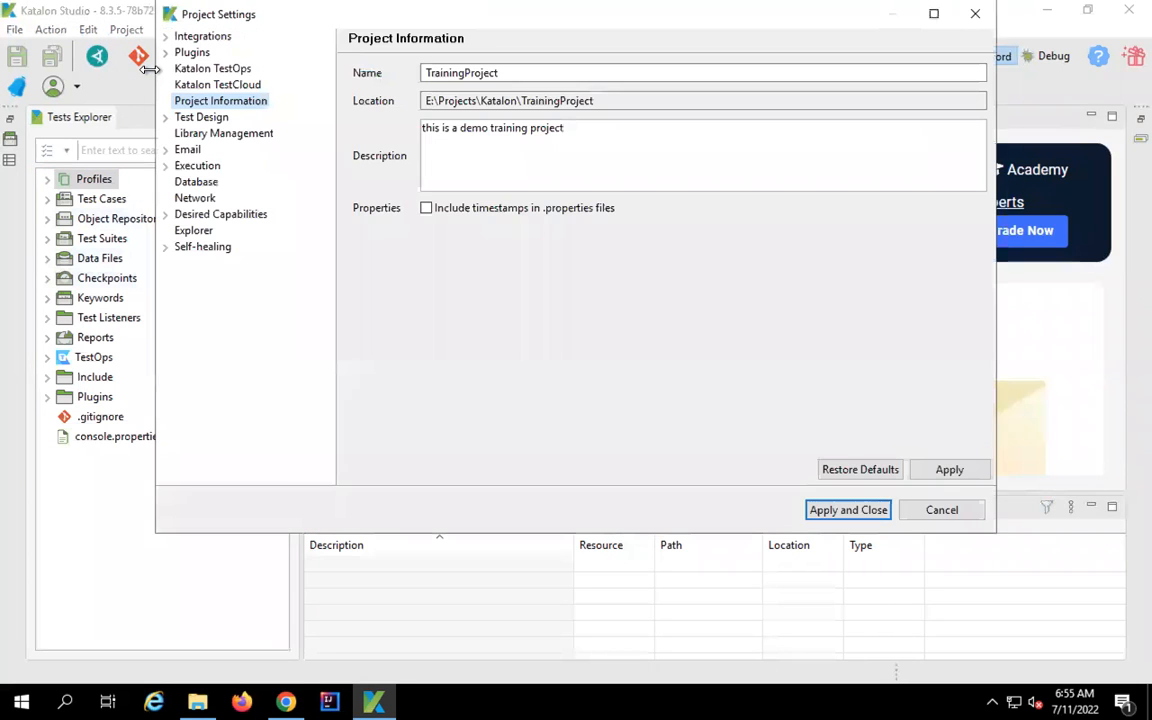
drag(510, 70, 416, 73)
drag(628, 100, 395, 100)
key(ctrl+c)
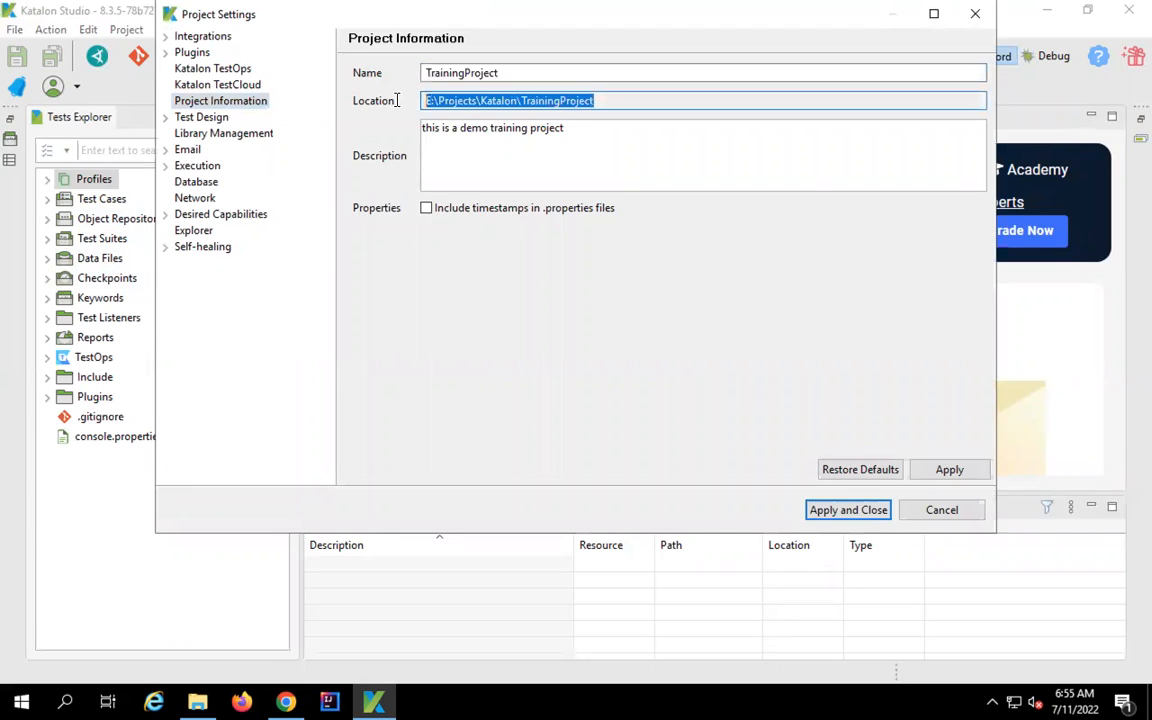
Switch to File Explorer, inspect the TrainingProject folder under E:\Projects\Katalon, and return to Katalon Studio, closing the project settings
click(197, 700)
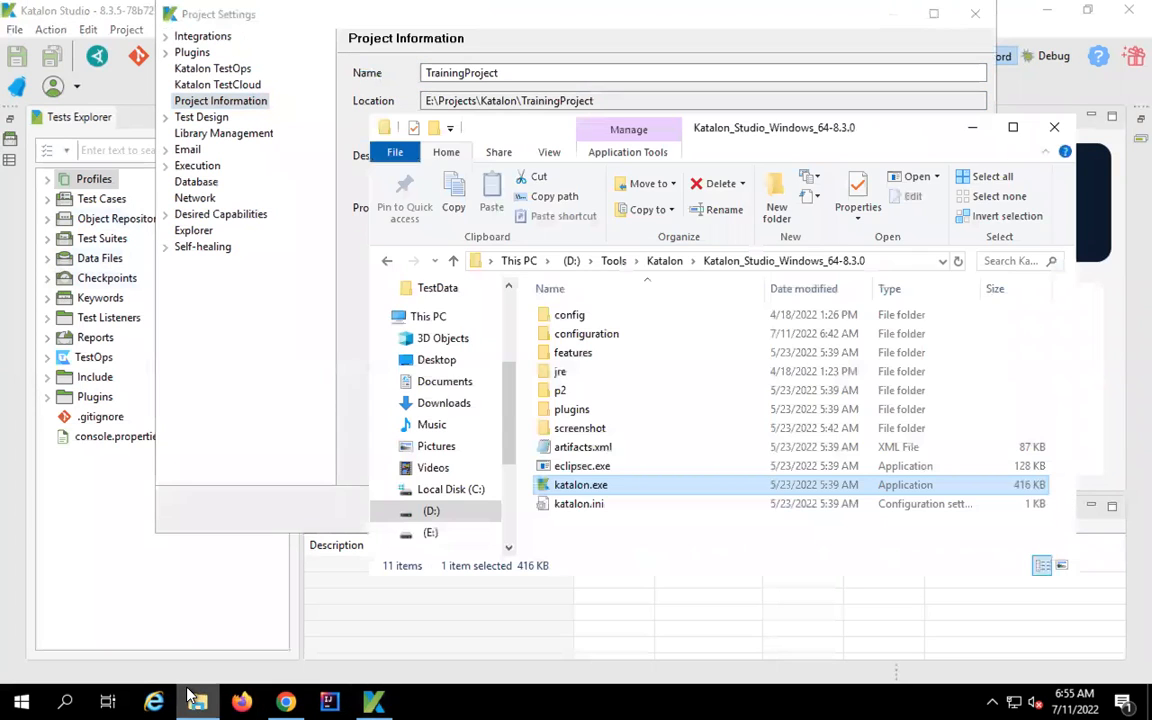
click(895, 262)
key(ctrl+v)
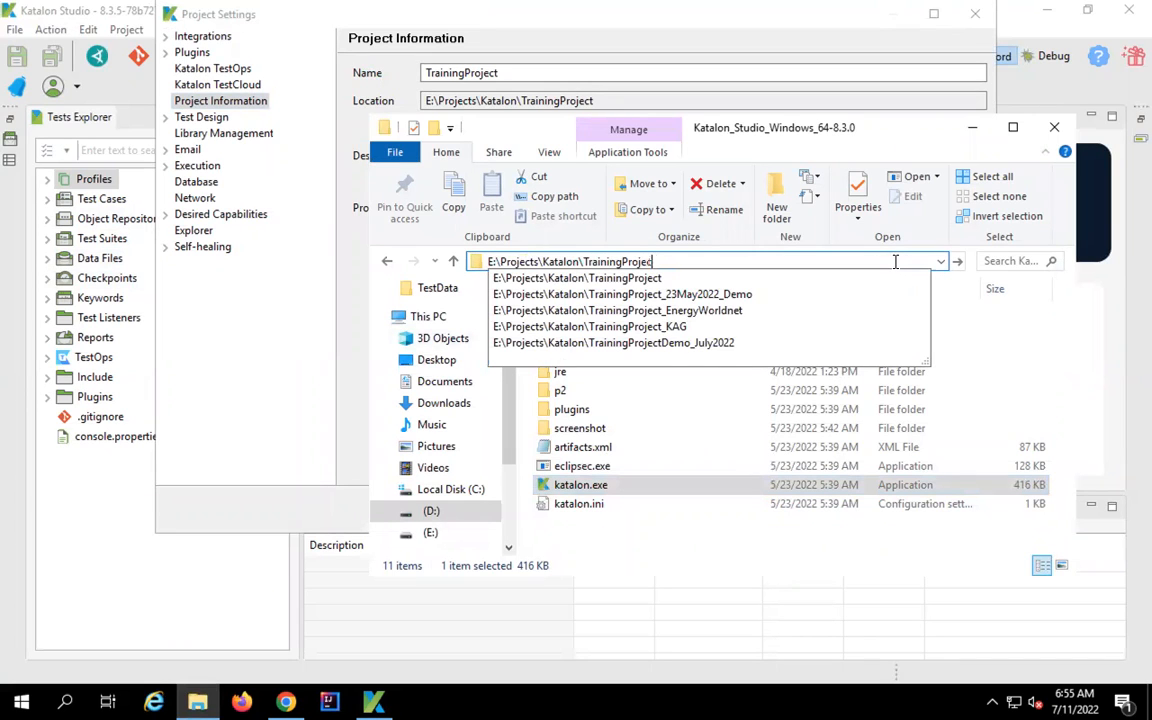
key(BackSpace)
key(BackSpace)
key(BackSpace)
key(BackSpace)
key(BackSpace)
key(BackSpace)
key(BackSpace)
key(BackSpace)
key(BackSpace)
key(BackSpace)
key(BackSpace)
key(BackSpace)
key(BackSpace)
key(Return)
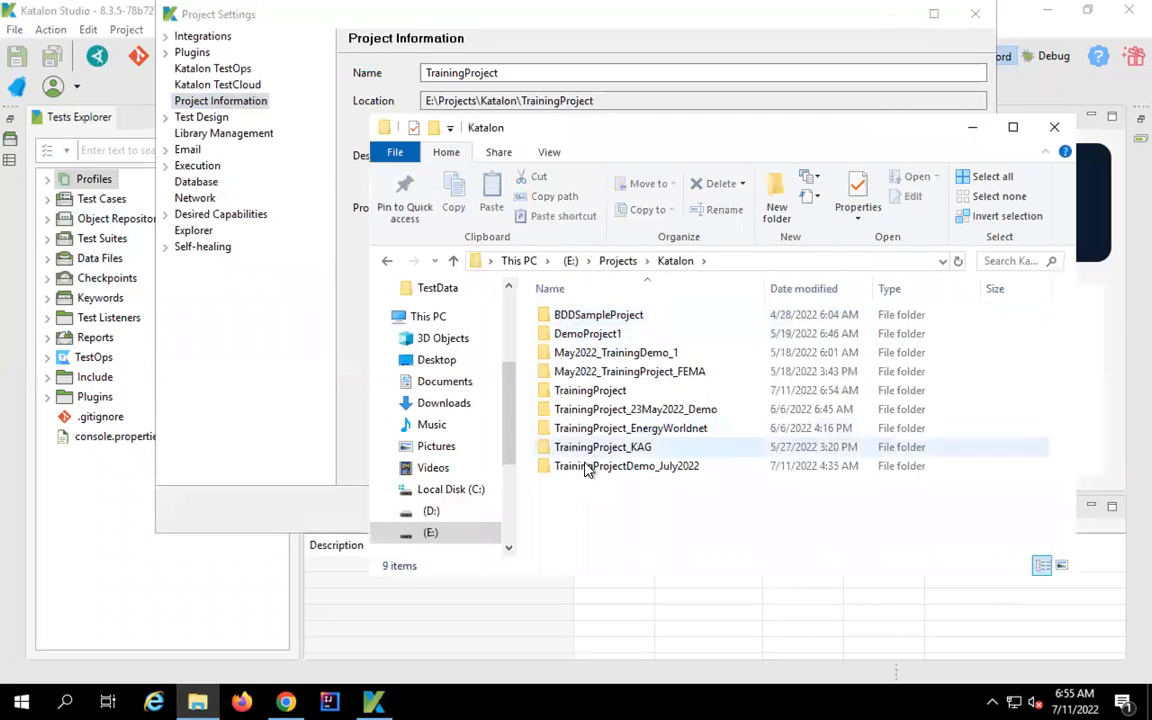
double_click(586, 395)
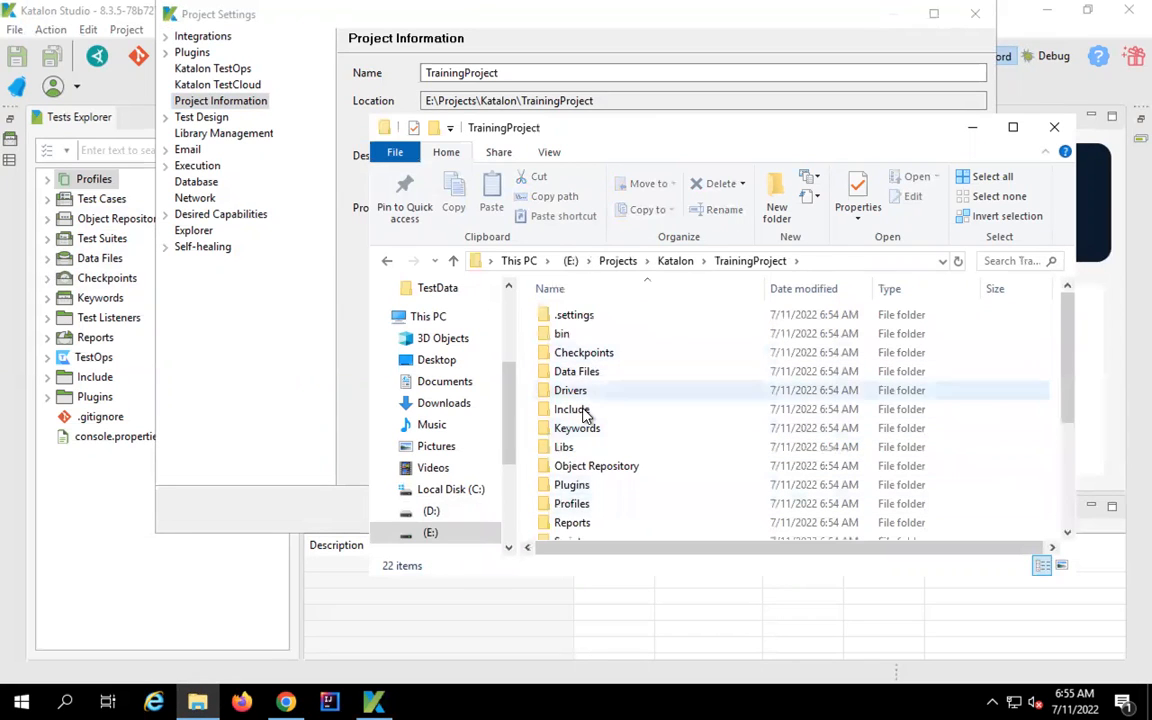
click(287, 381)
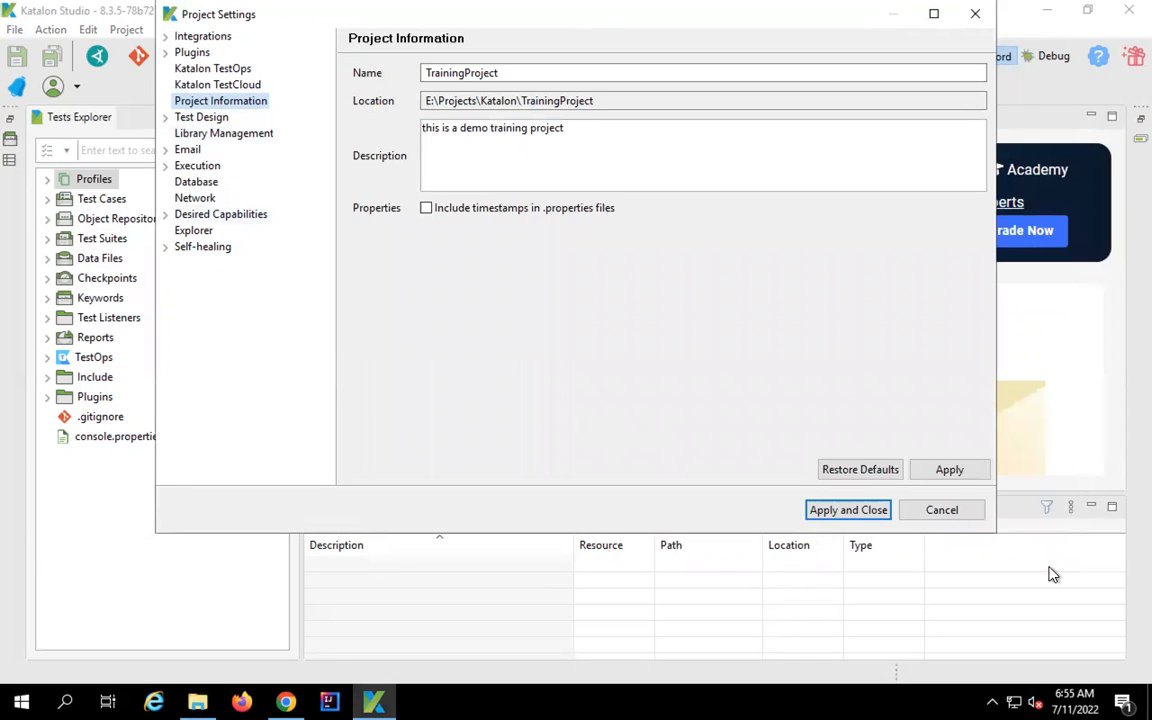
click(941, 510)
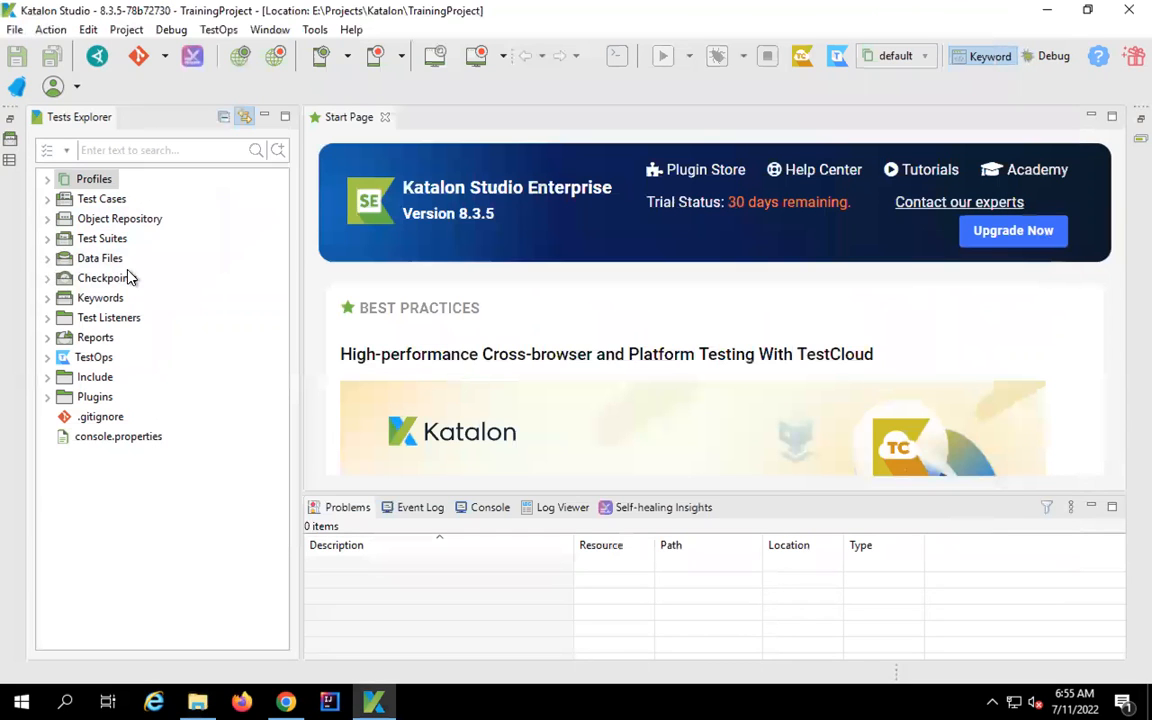
Review the Explorer page of the project settings against the items in the project tree, leaving the settings unchanged
click(60, 180)
click(128, 30)
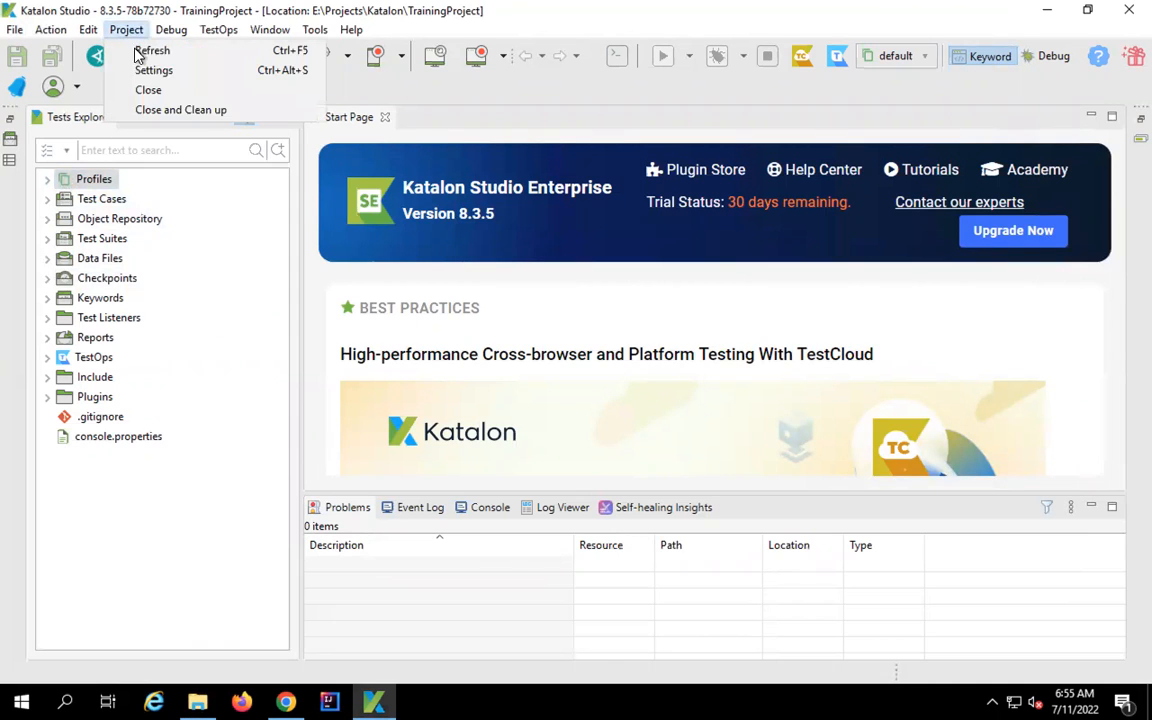
click(147, 70)
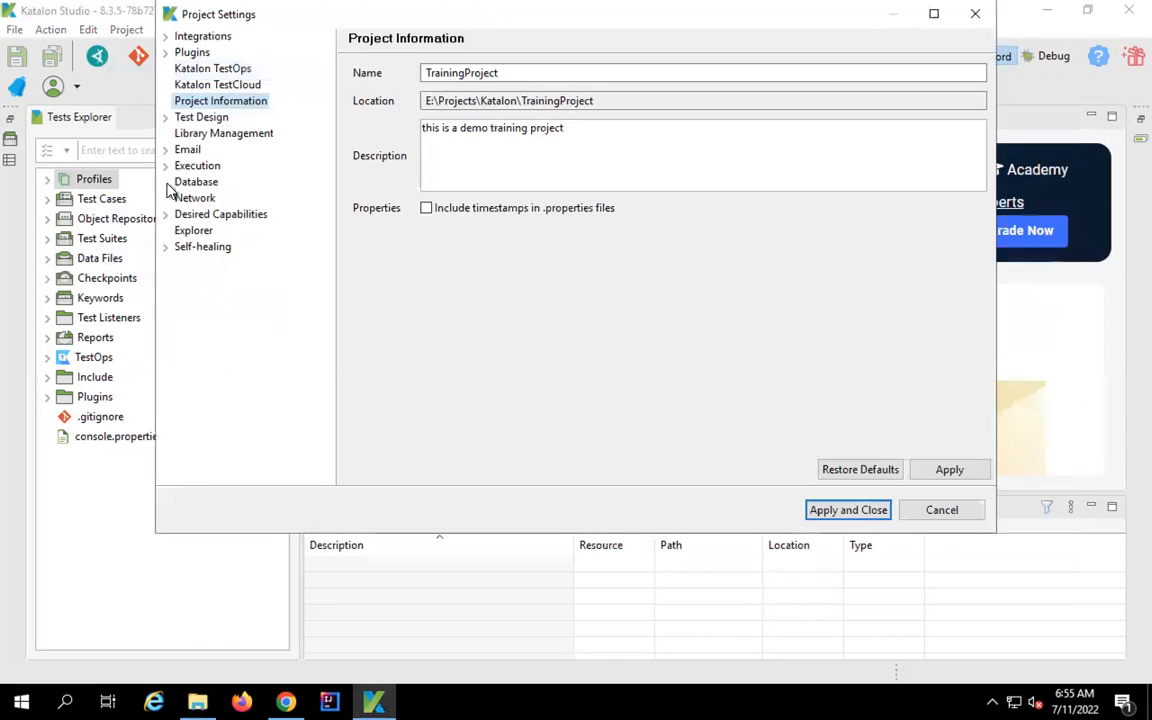
click(189, 232)
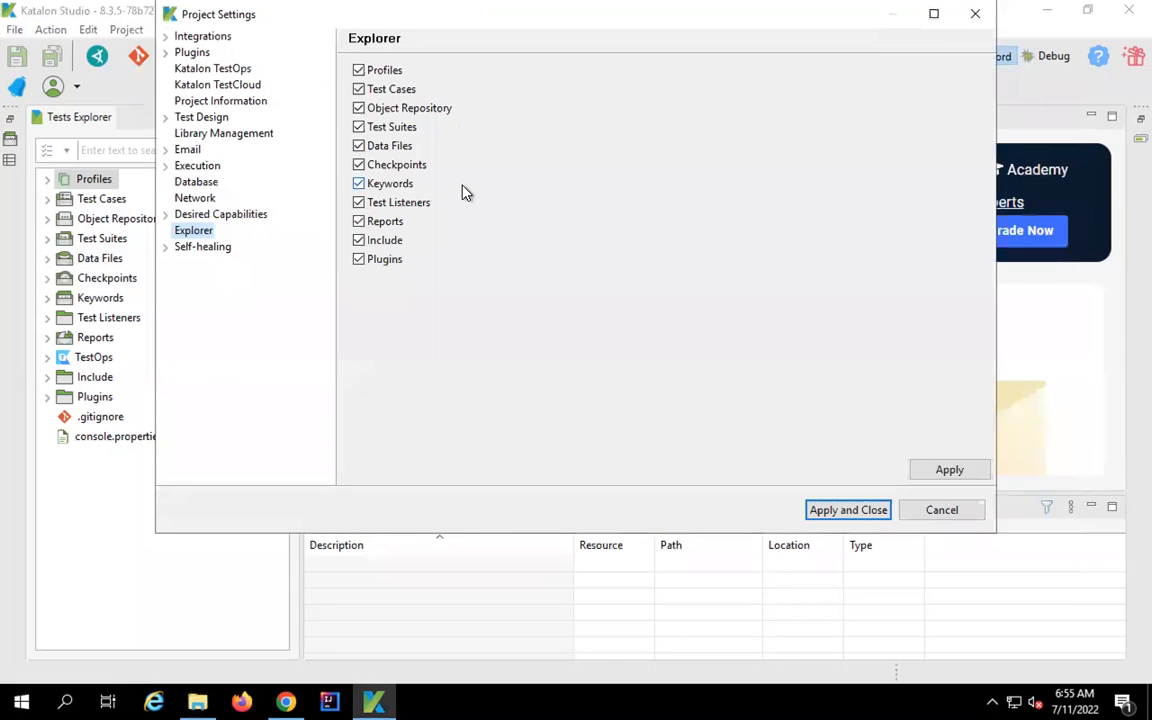
mouse_move(348, 52)
mouse_down()
mouse_move(445, 242)
mouse_move(452, 298)
mouse_move(490, 290)
mouse_up()
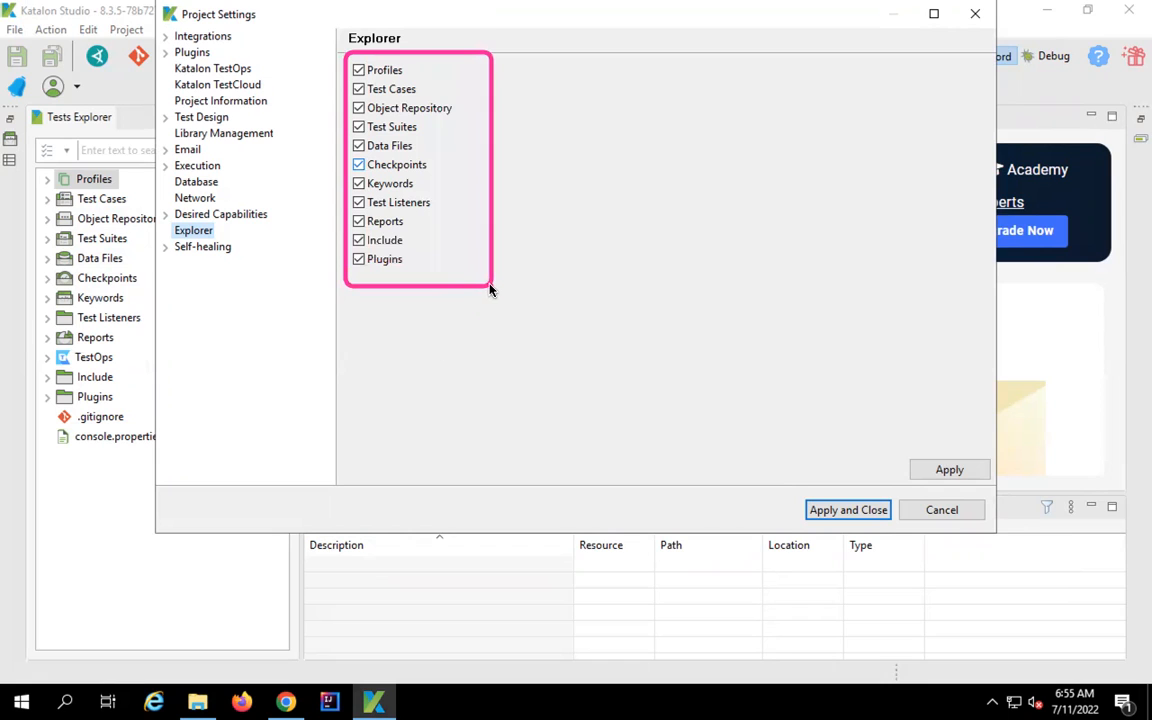
drag(33, 163, 138, 478)
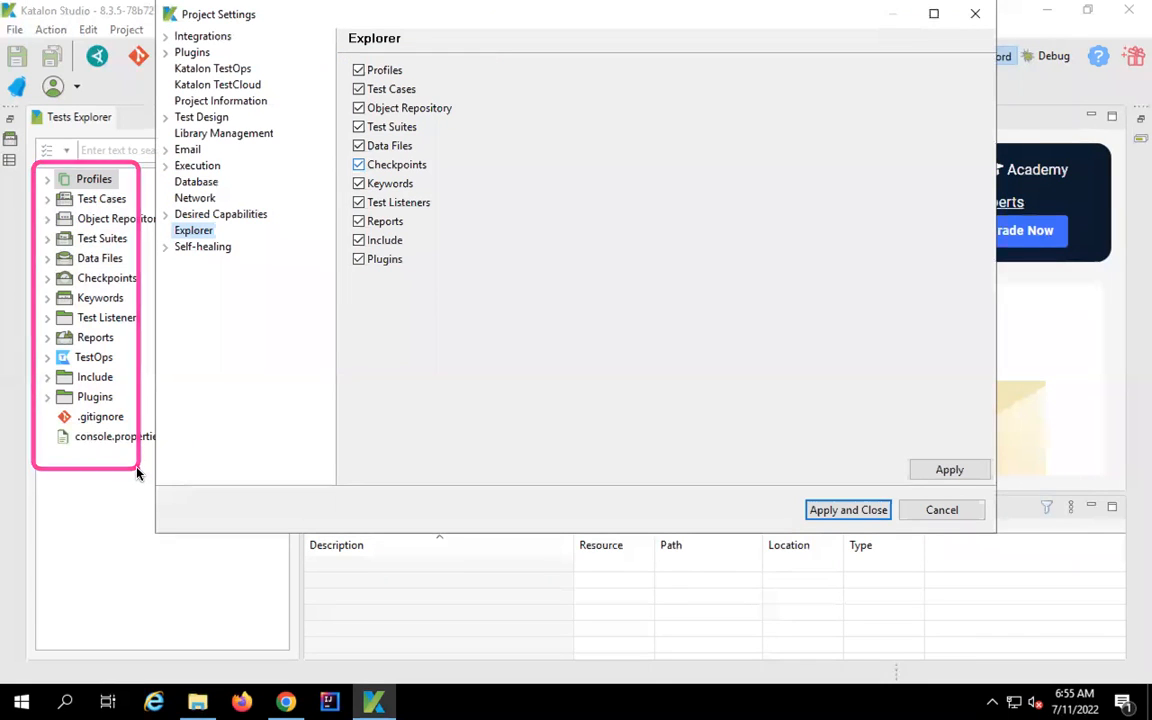
drag(346, 56, 461, 281)
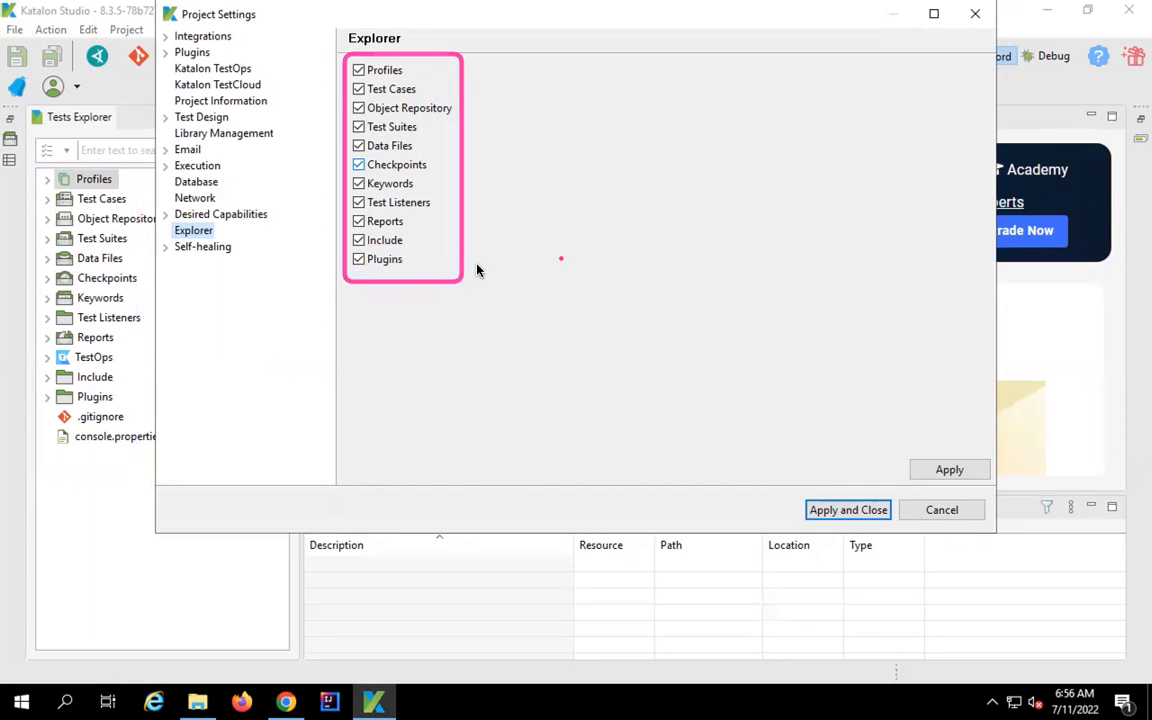
click(919, 517)
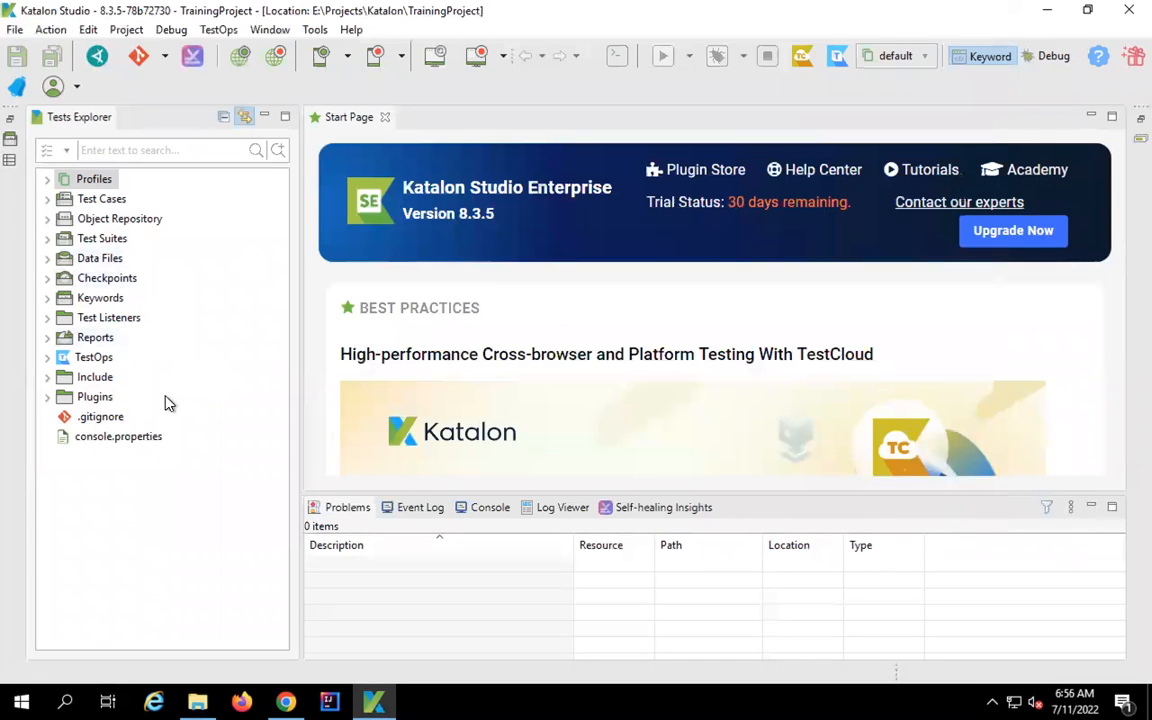
Look over the available action and edit commands and refresh the current project
click(16, 30)
mouse_move(50, 31)
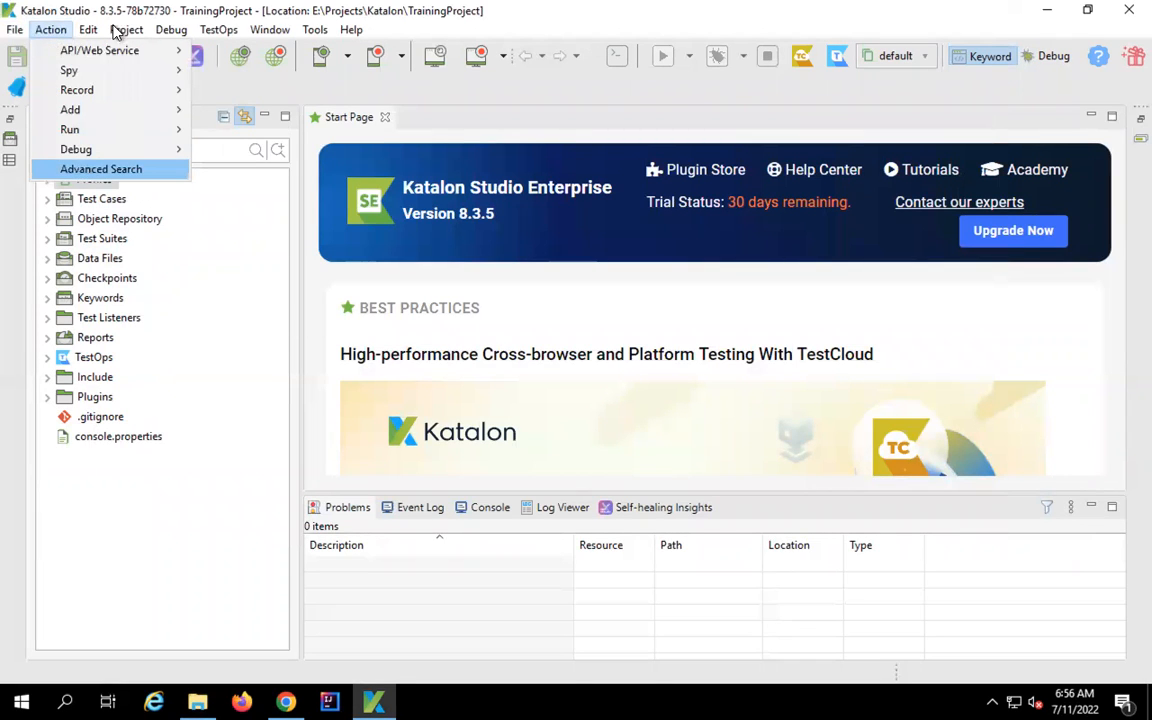
mouse_move(91, 36)
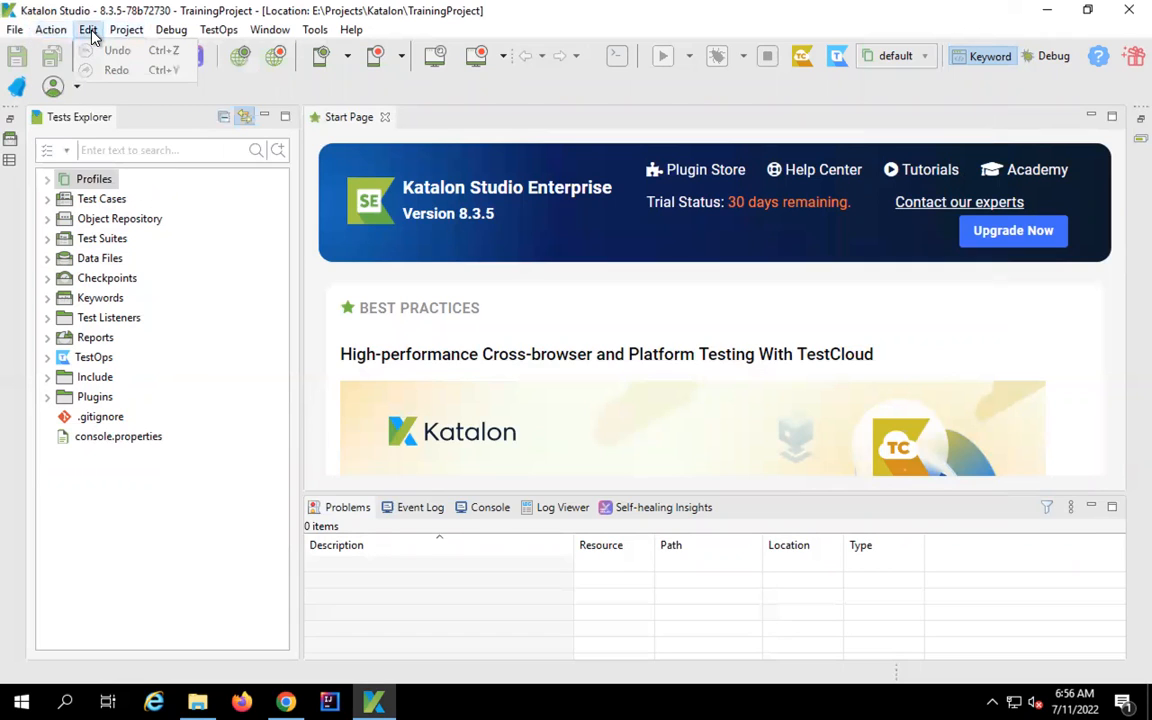
mouse_move(127, 33)
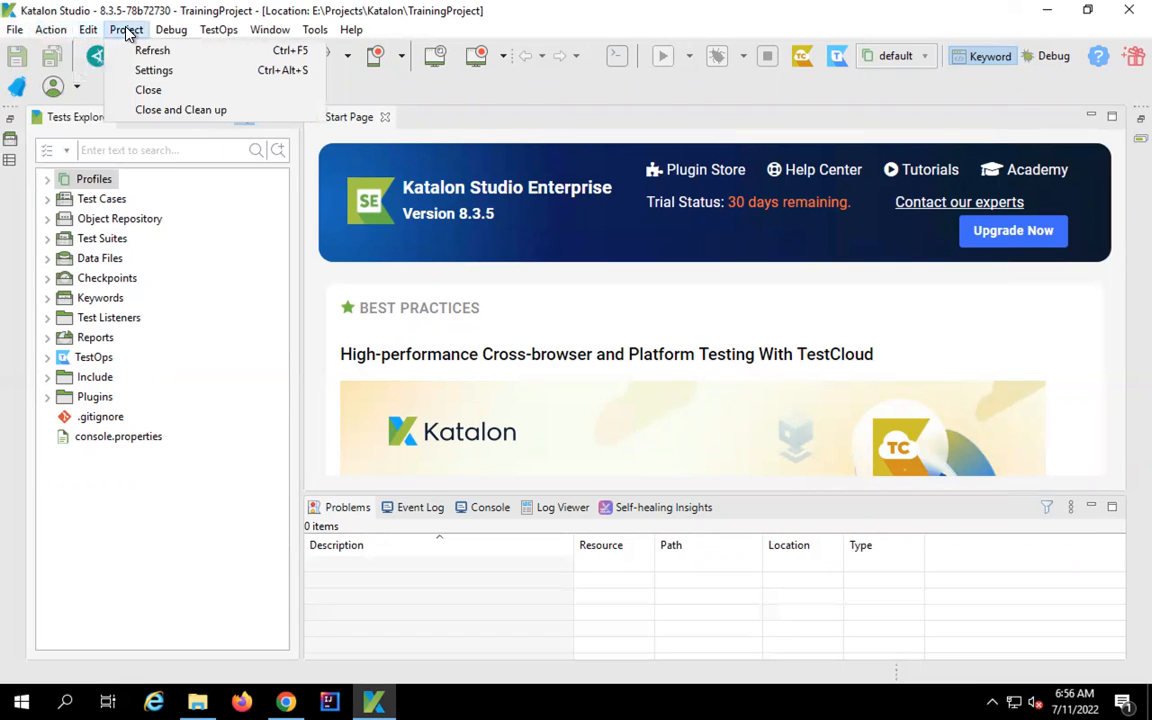
click(151, 52)
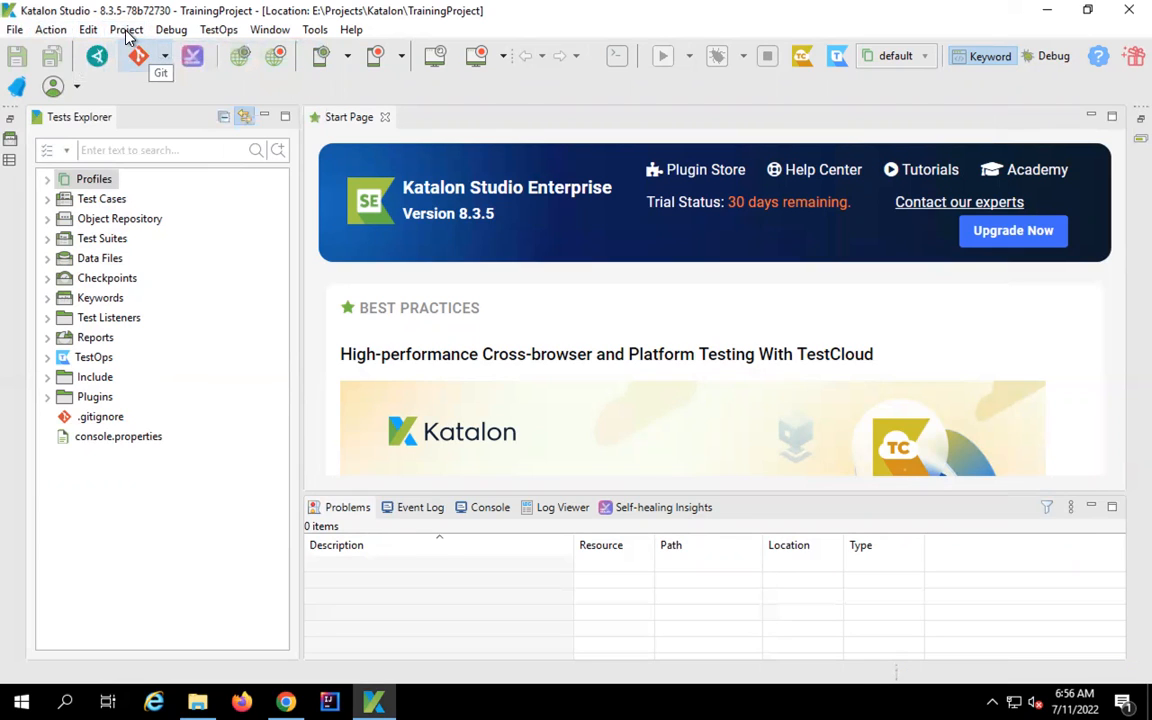
Review the commands available for the project and examine its settings dialog before closing it
click(126, 30)
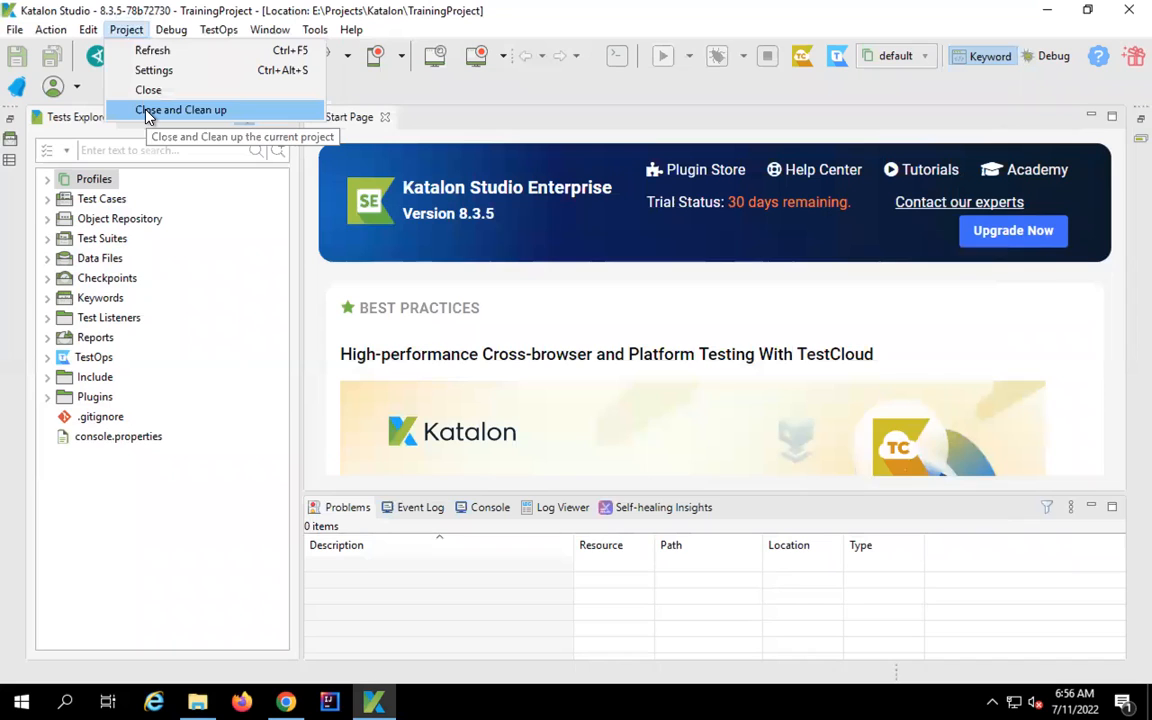
click(181, 71)
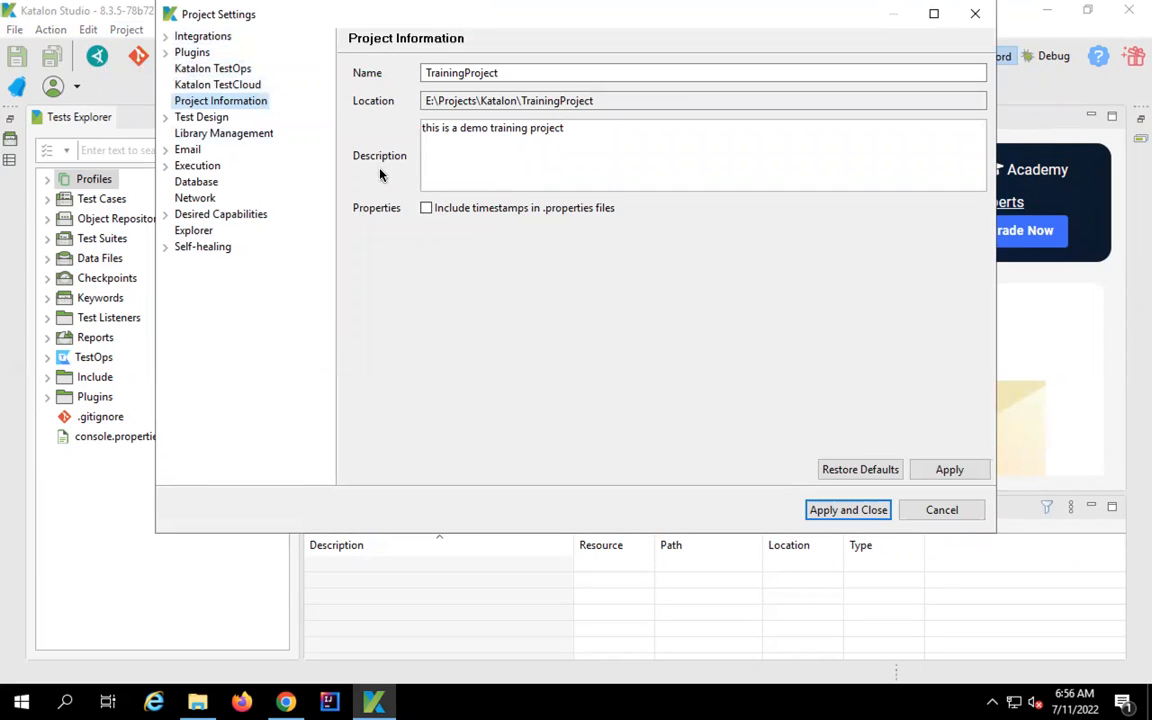
mouse_move(172, 18)
mouse_down()
mouse_move(883, 372)
mouse_move(982, 406)
mouse_move(987, 525)
mouse_up()
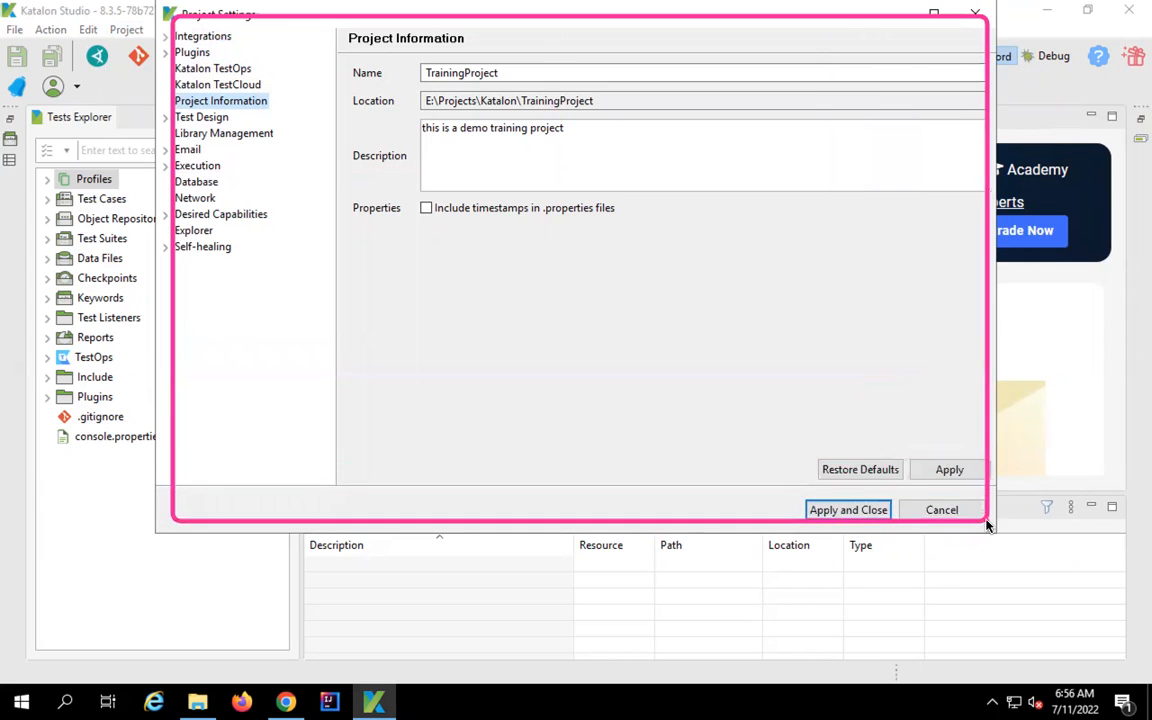
click(977, 14)
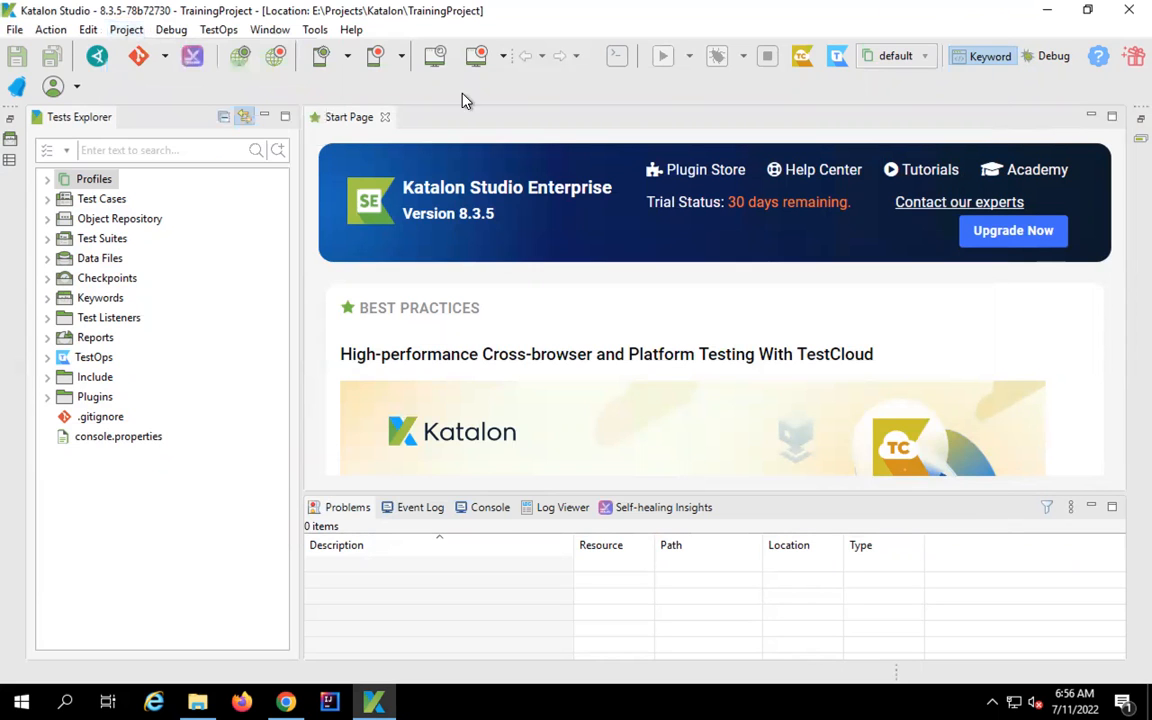
View the Katalon Studio preferences in the Windows session and dismiss them without changes
click(270, 30)
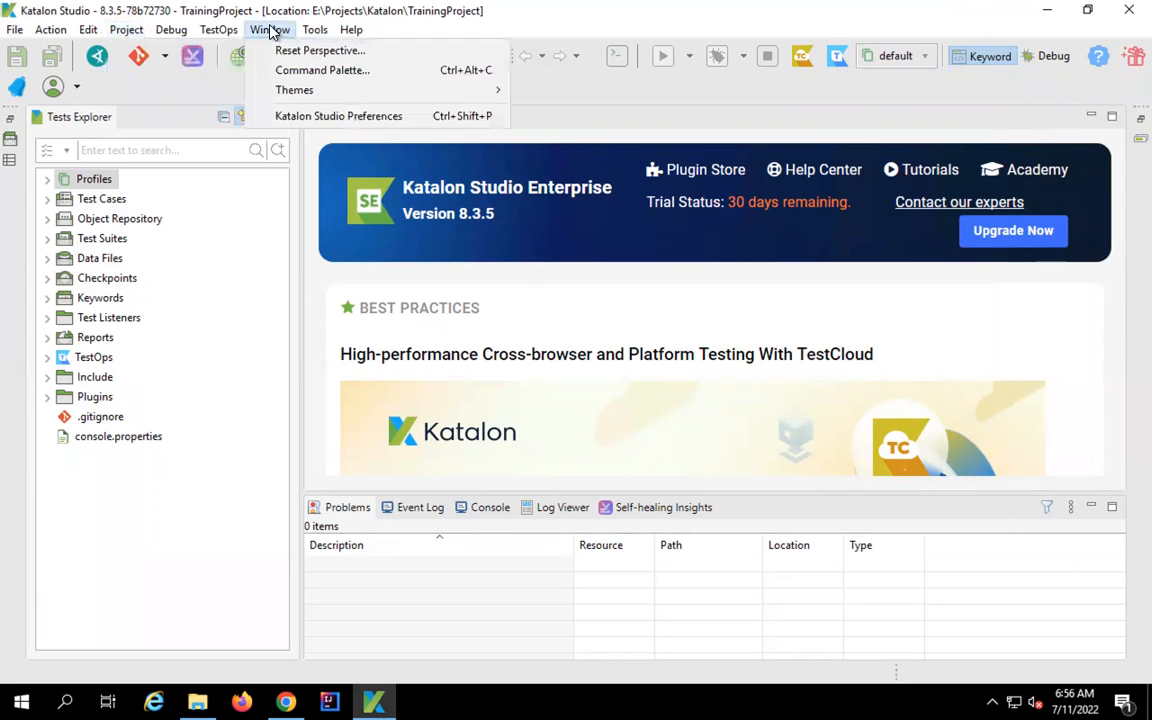
click(307, 118)
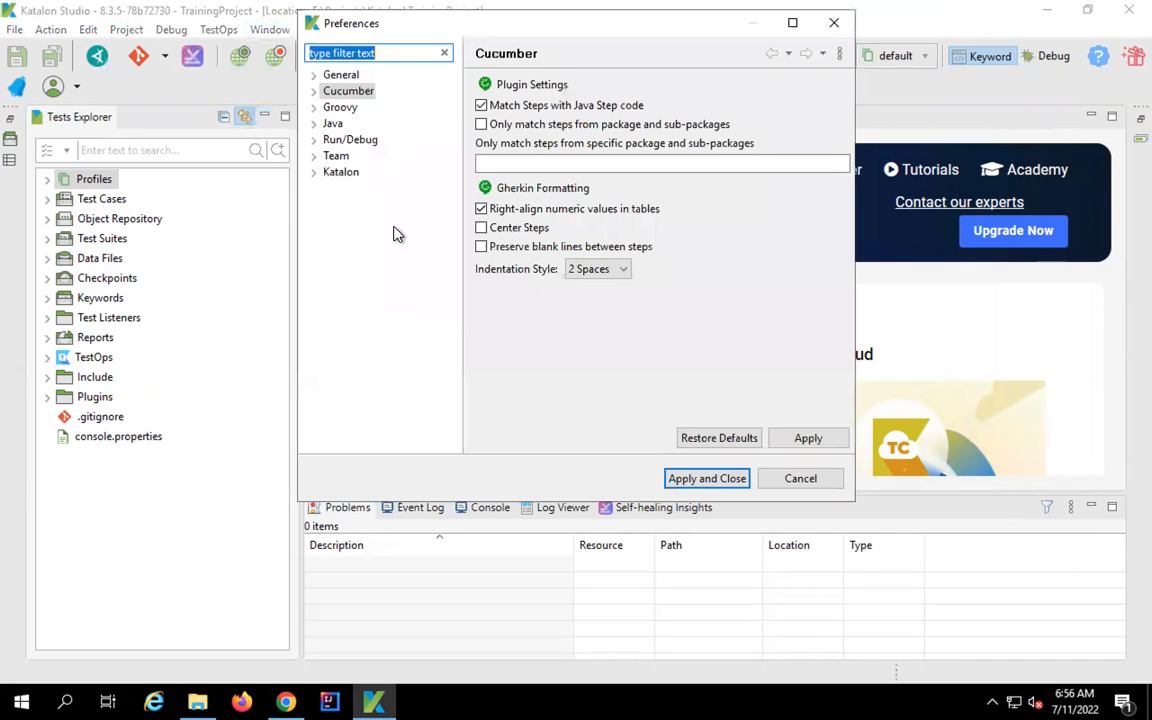
click(800, 479)
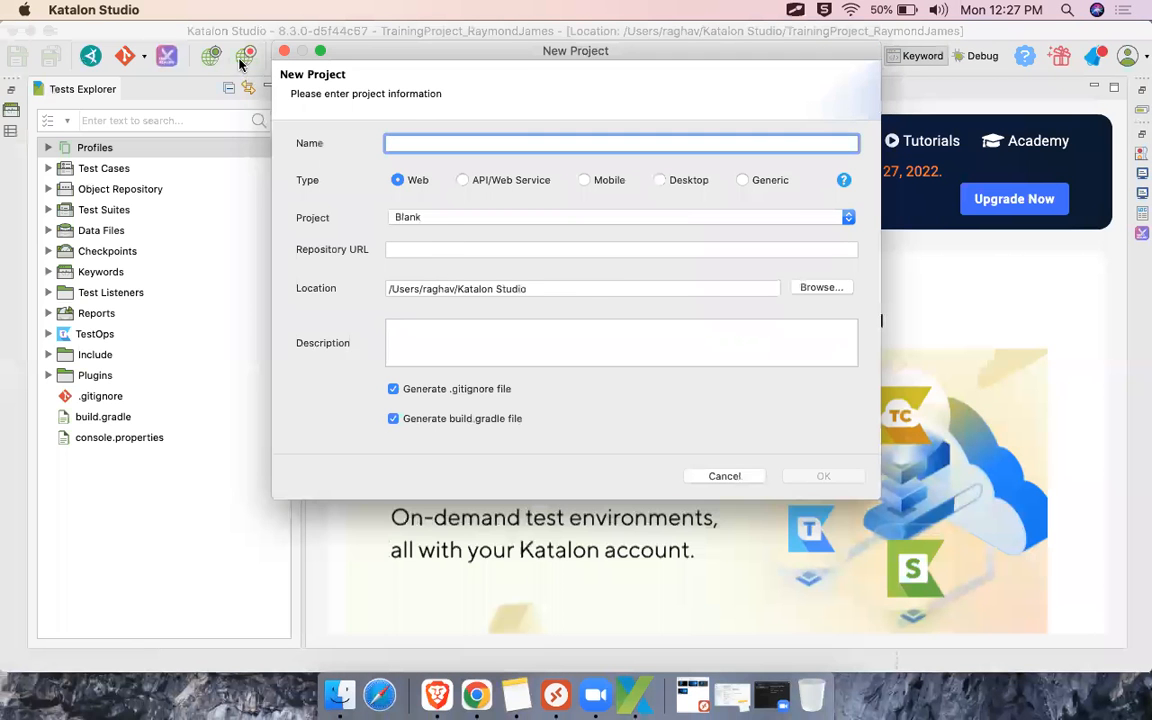
On the Mac, dismiss the new project form and view the Katalon Studio preferences without changing them
click(284, 50)
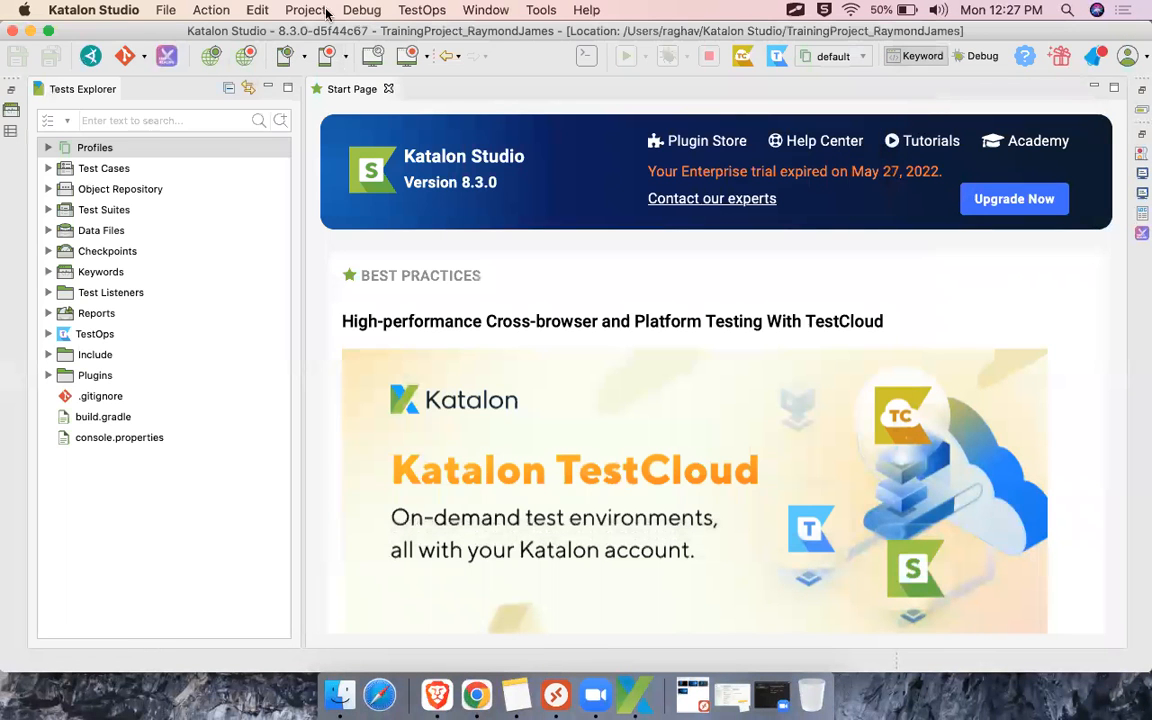
click(500, 9)
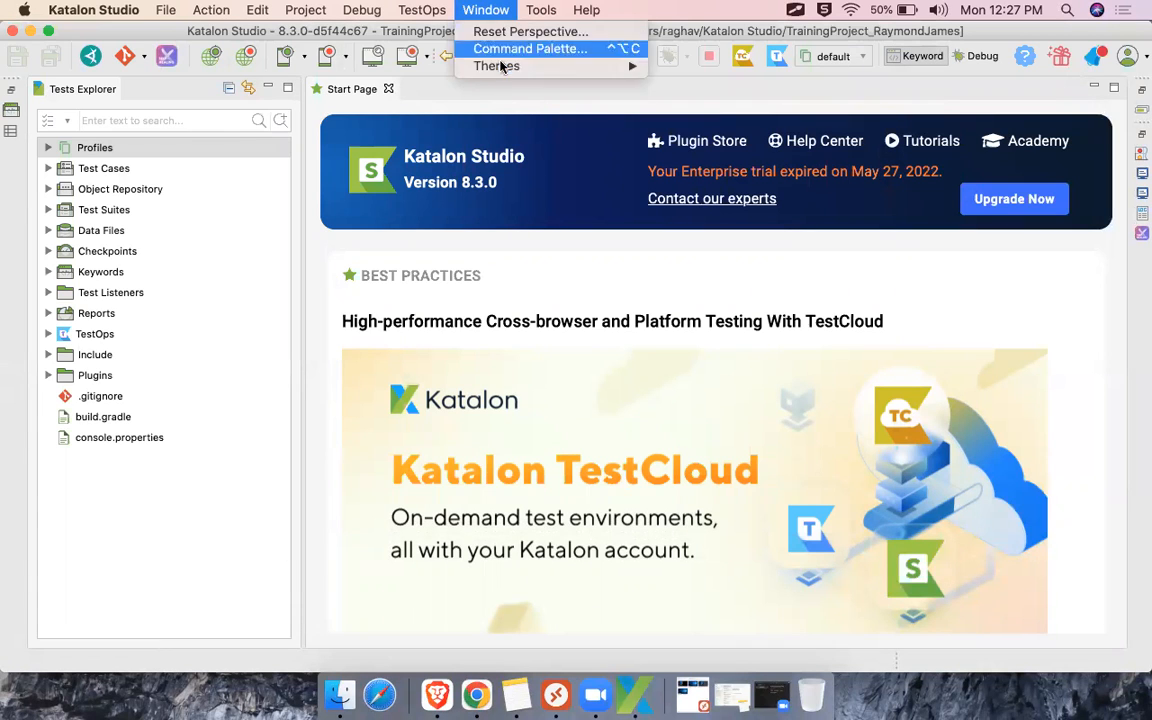
mouse_move(83, 13)
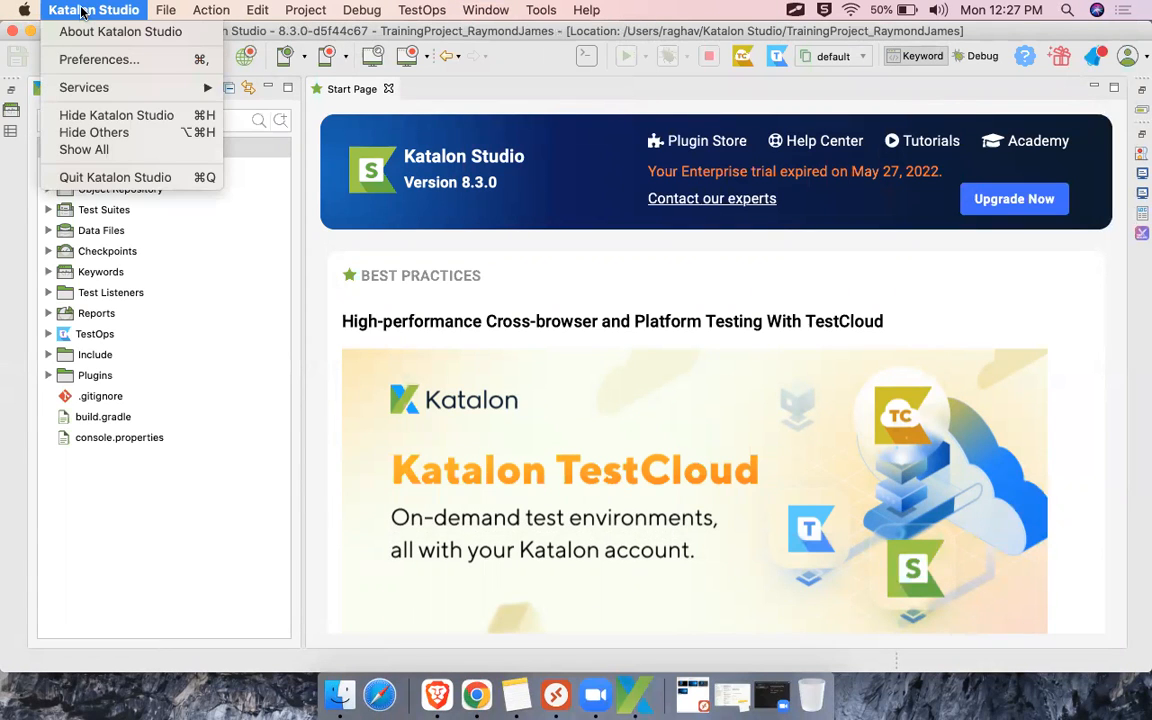
click(90, 58)
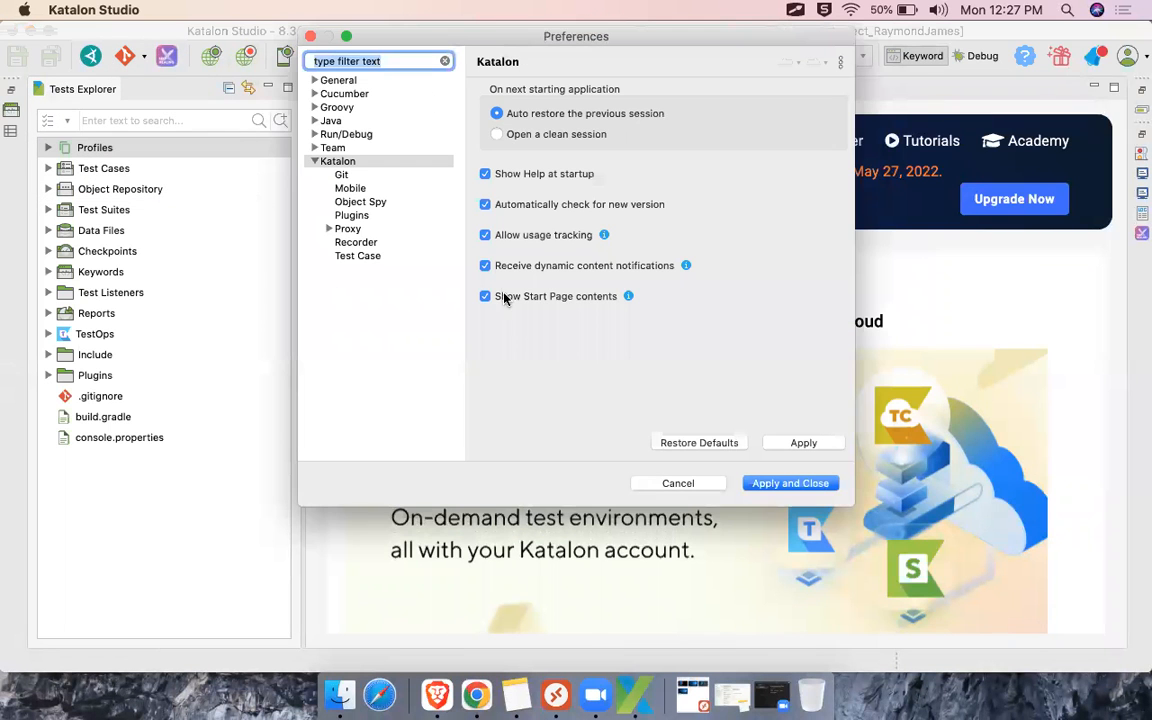
click(677, 484)
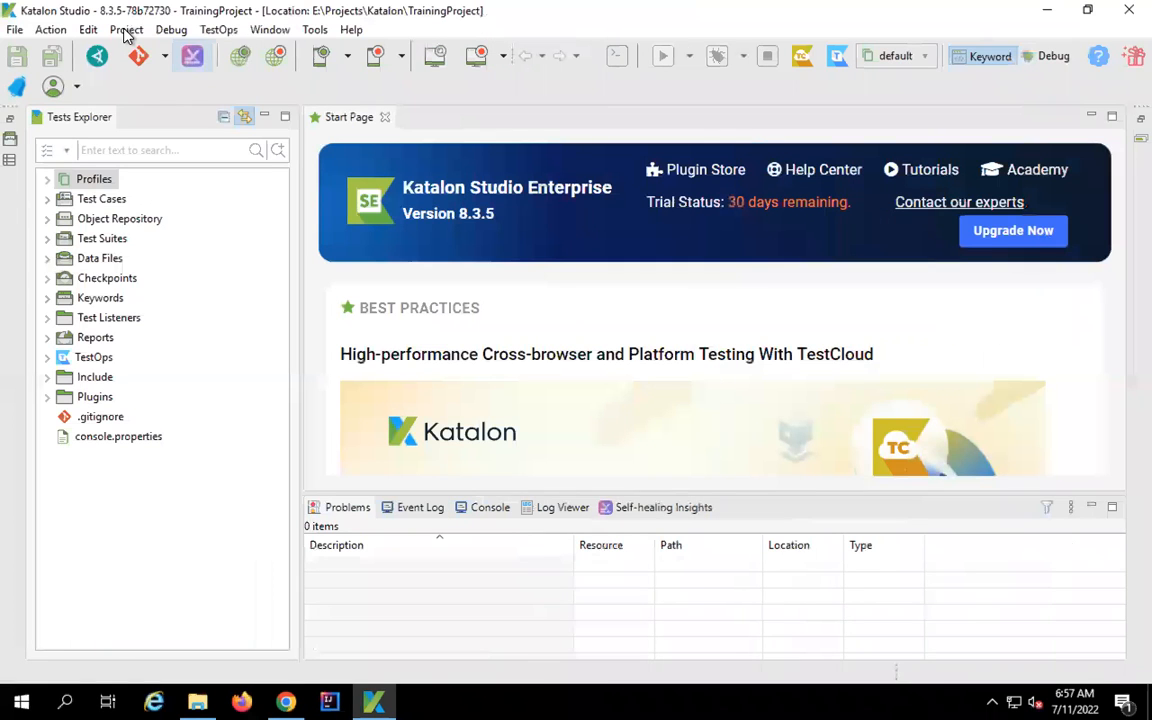
Open the project settings and examine the Integrations, Plugins, Katalon TestOps, Katalon TestCloud and Project Information pages
click(327, 29)
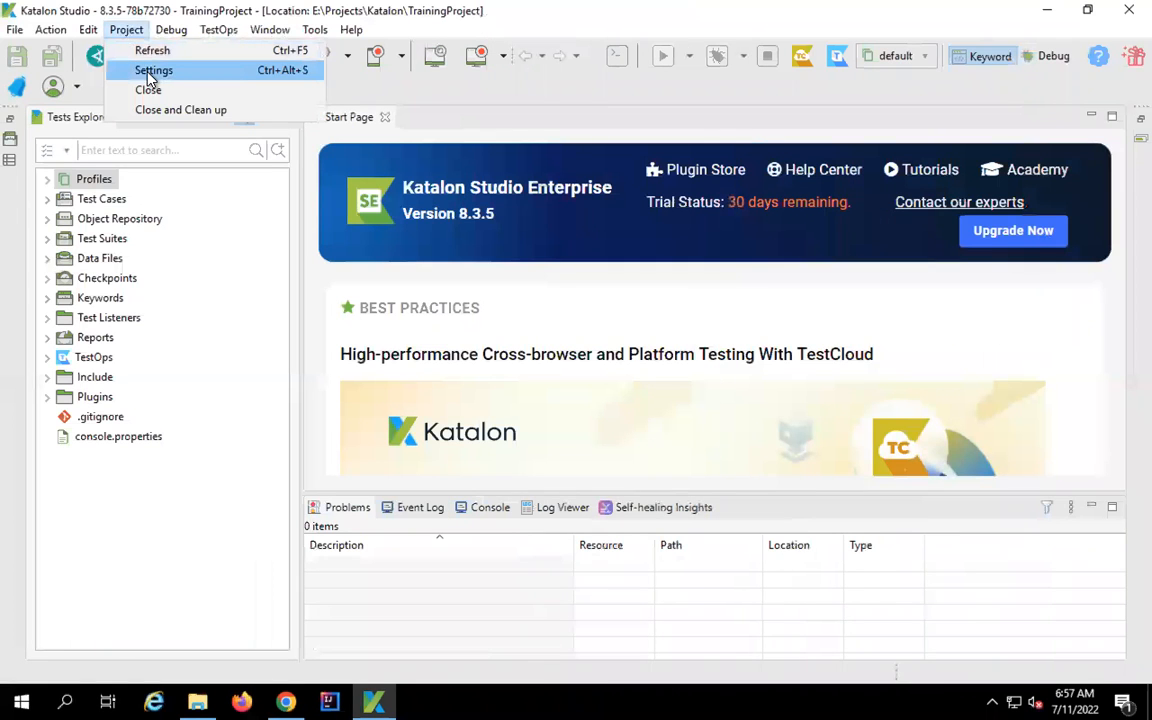
click(150, 71)
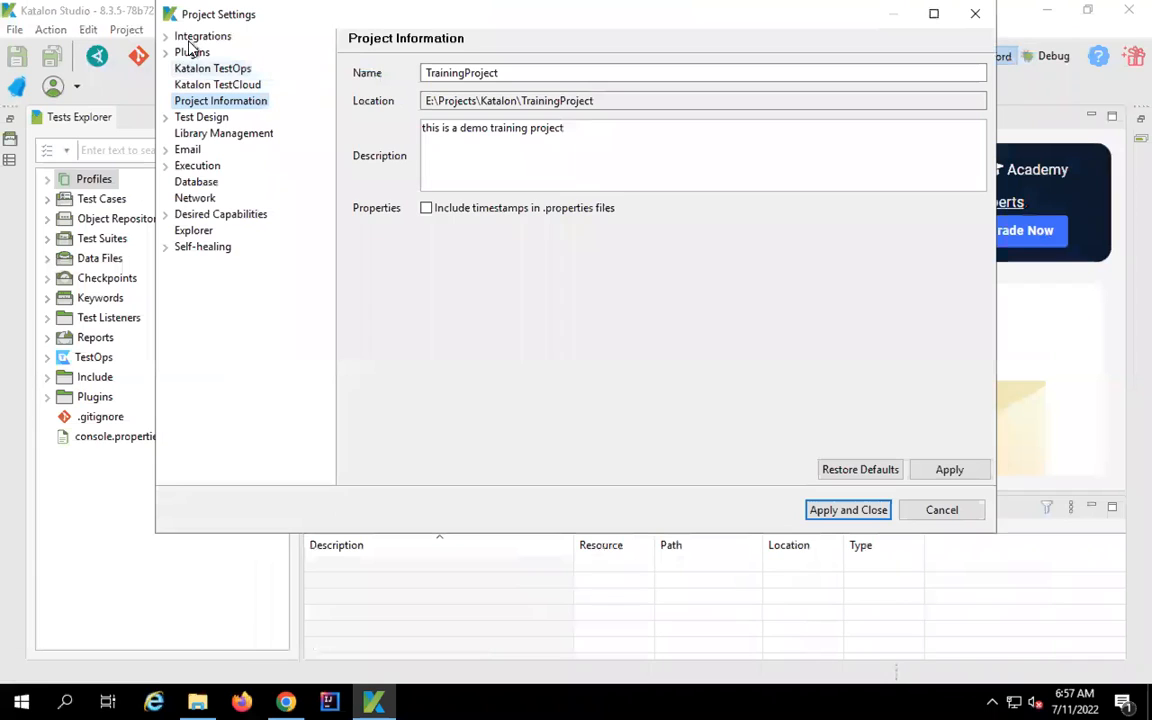
click(197, 38)
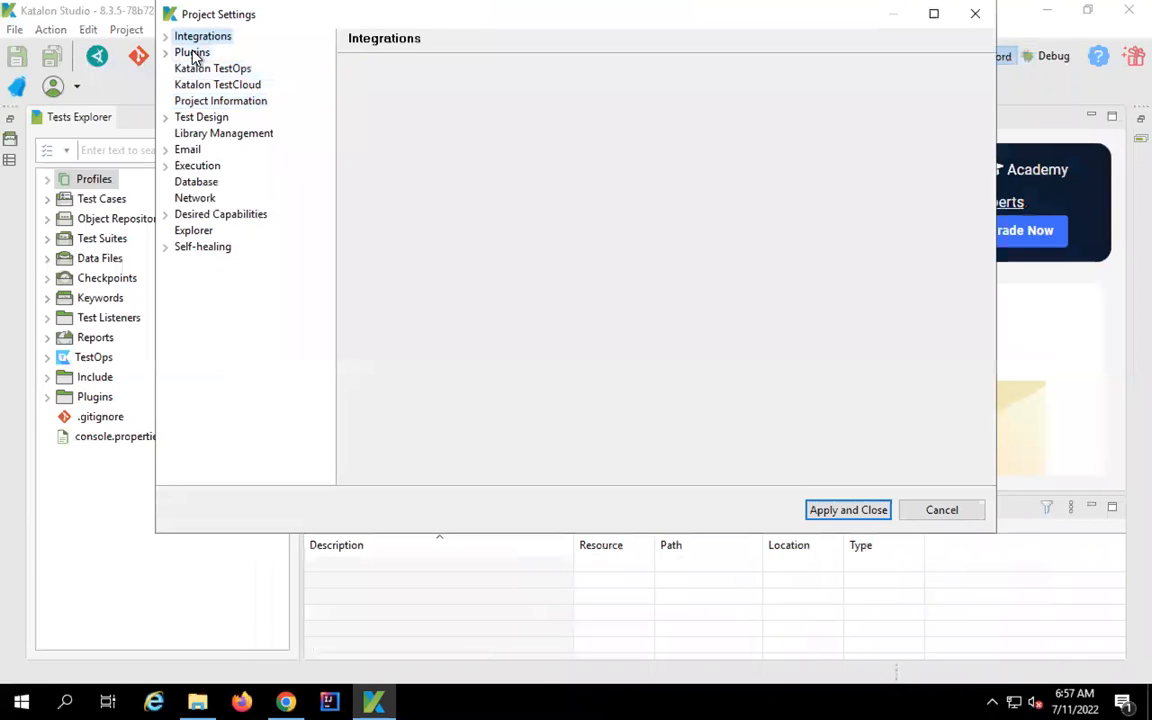
click(194, 54)
click(205, 70)
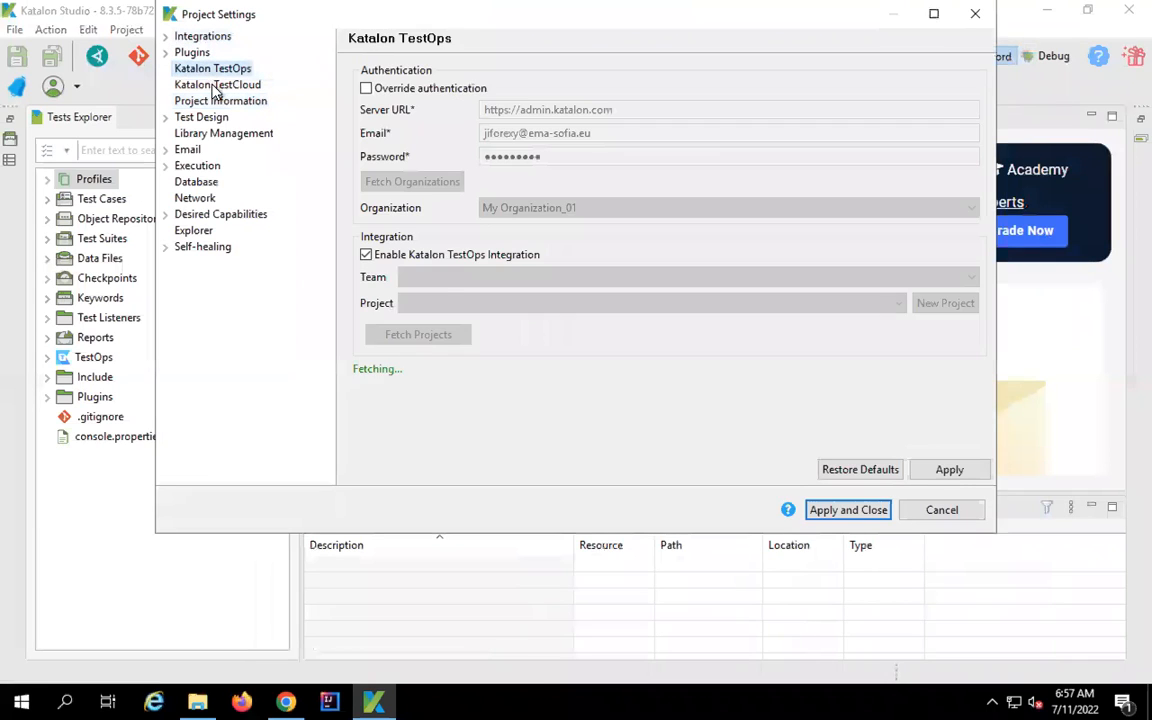
click(214, 87)
click(214, 103)
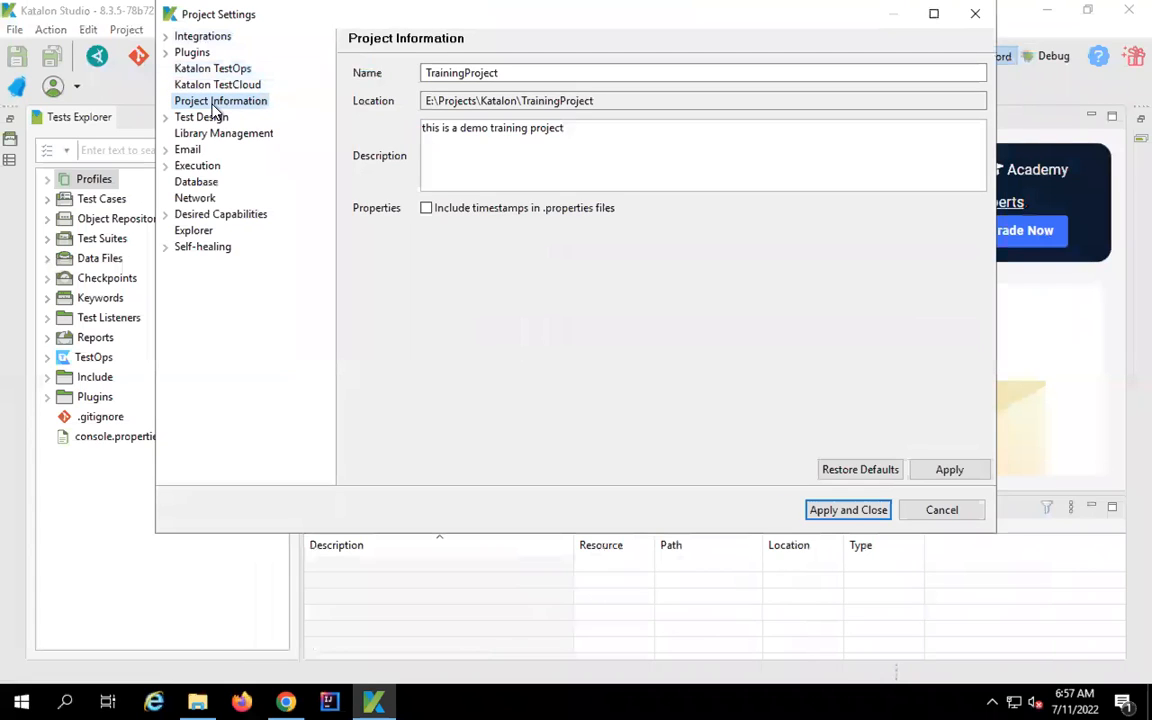
Examine the Test Design, Library Management, Email, Execution, Desired Capabilities and Self-healing project settings, and close the settings without changes
double_click(203, 119)
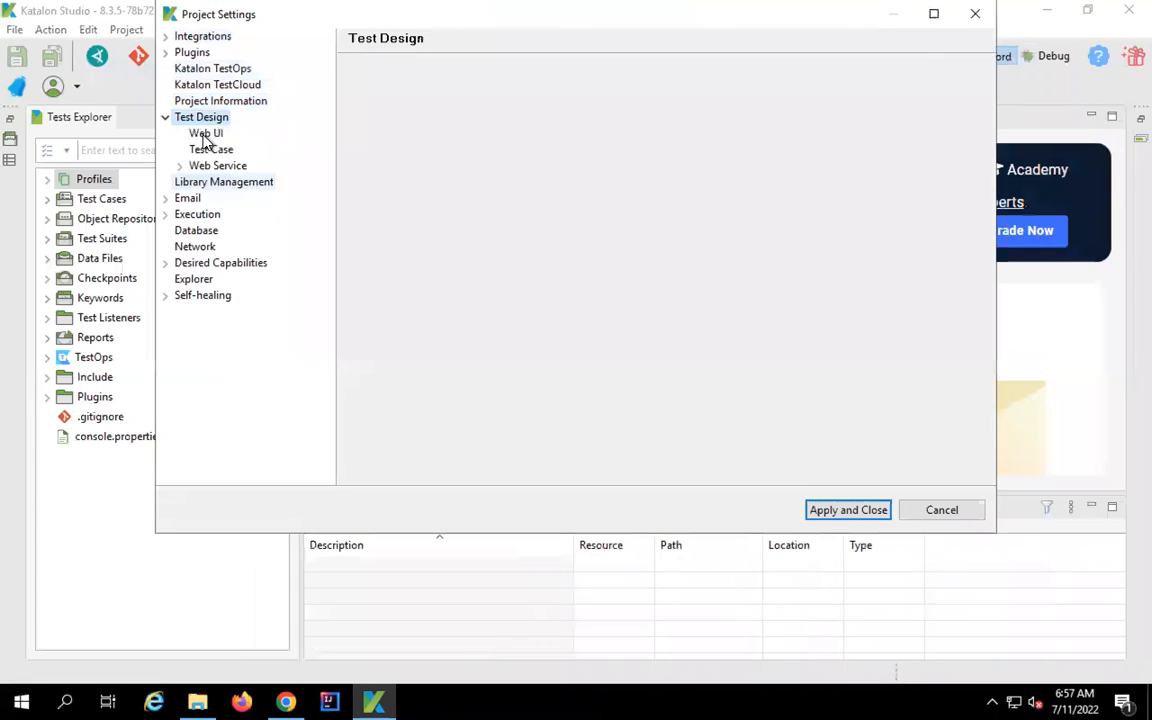
click(226, 188)
click(196, 203)
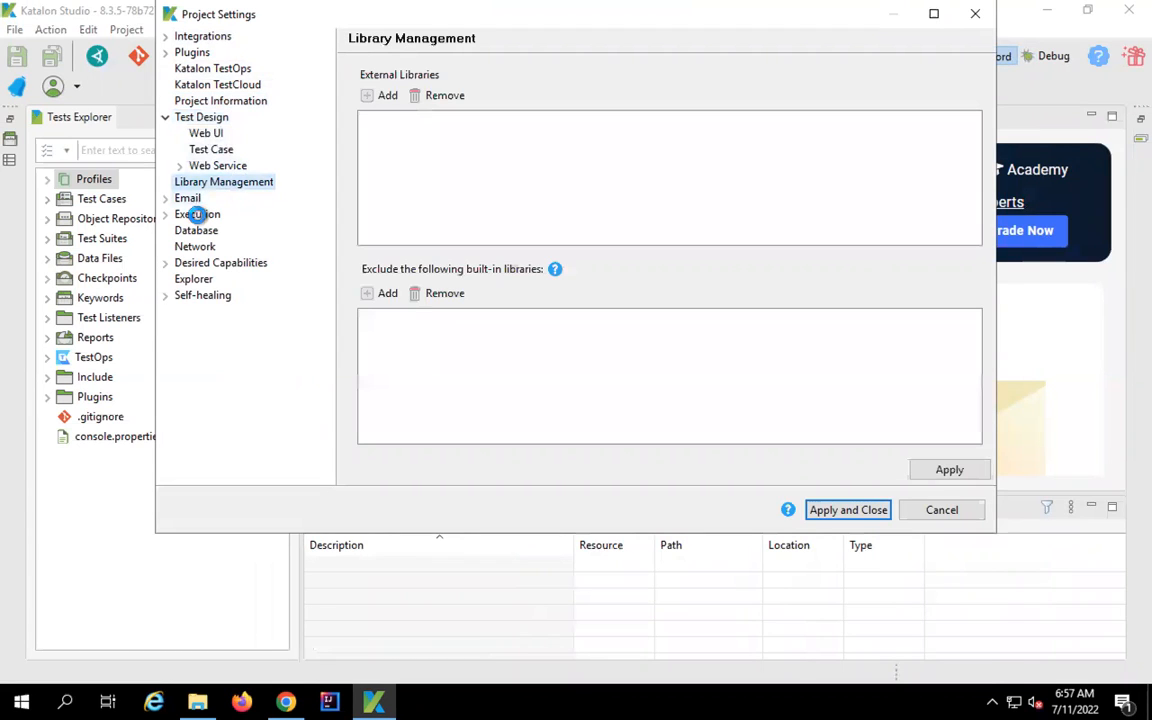
click(197, 214)
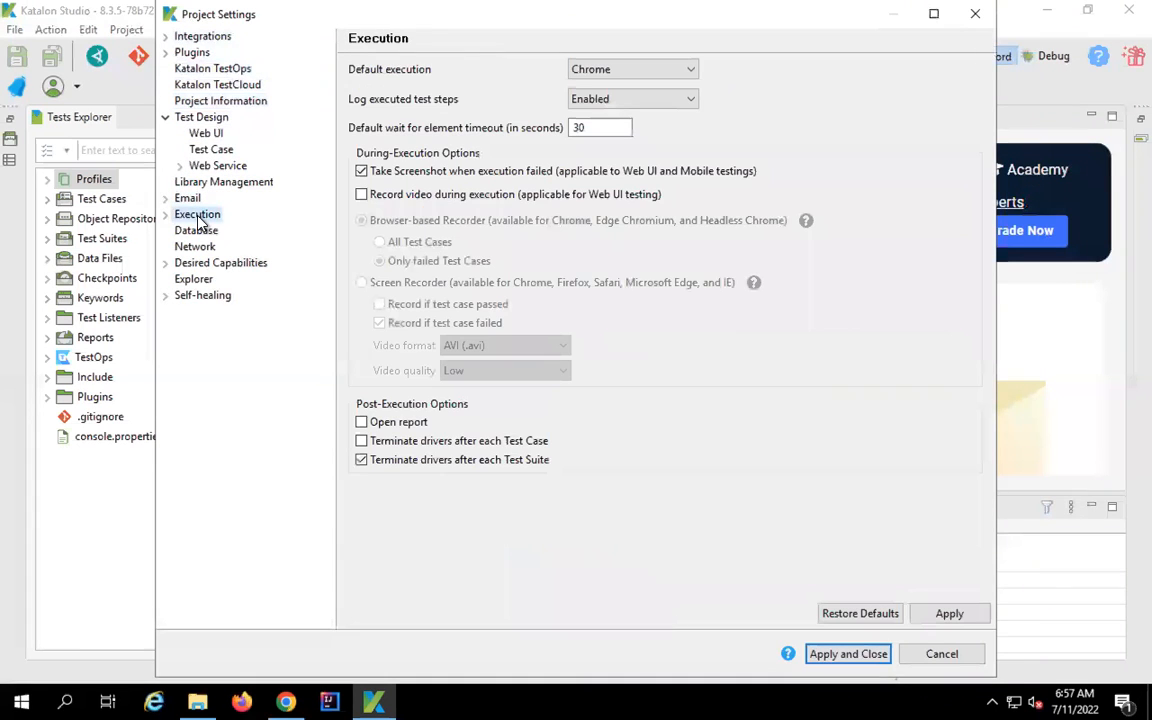
click(206, 265)
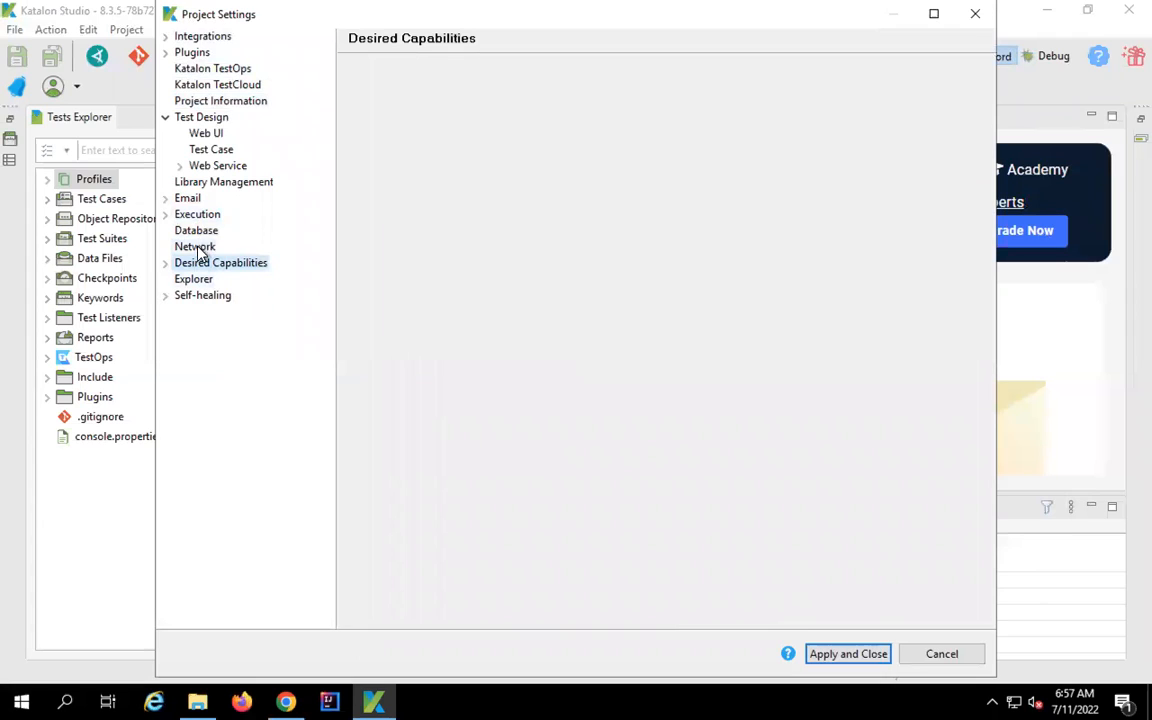
click(198, 298)
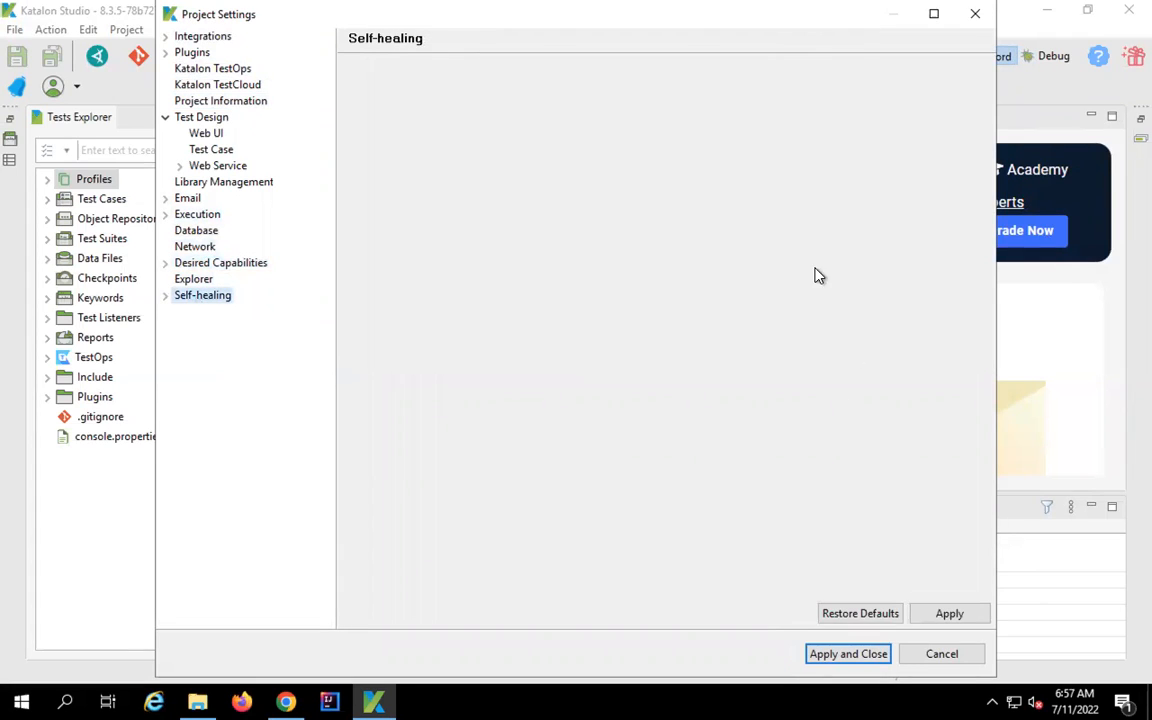
drag(779, 30, 697, 32)
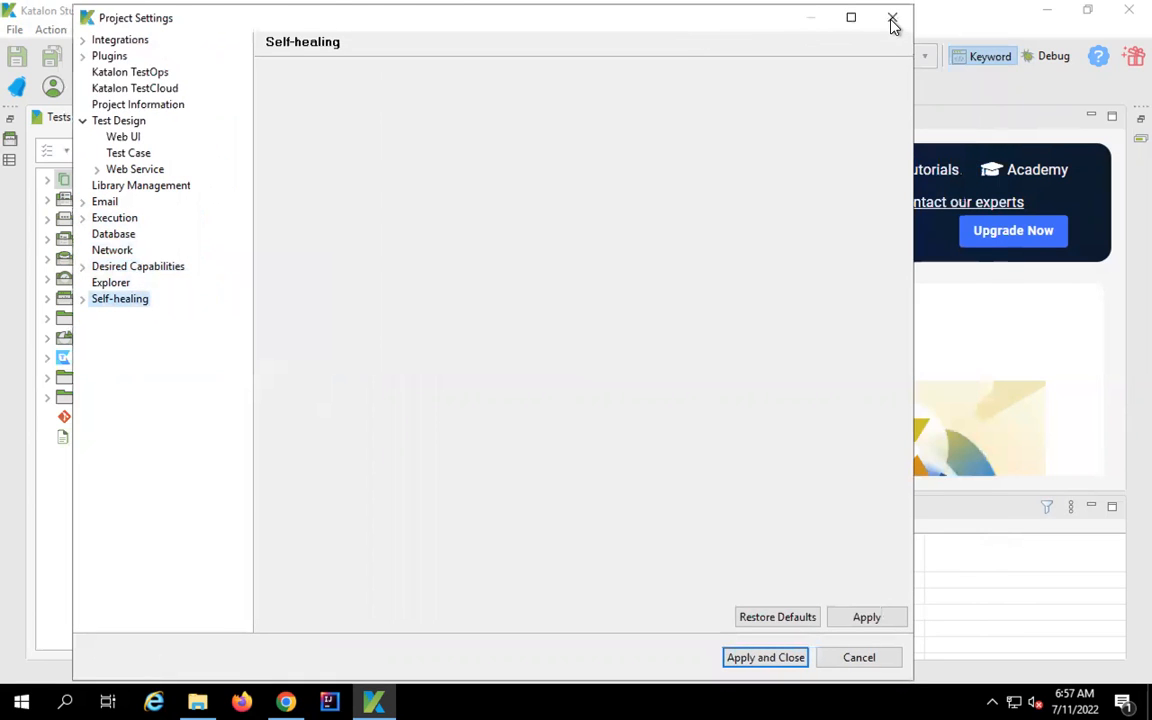
click(891, 16)
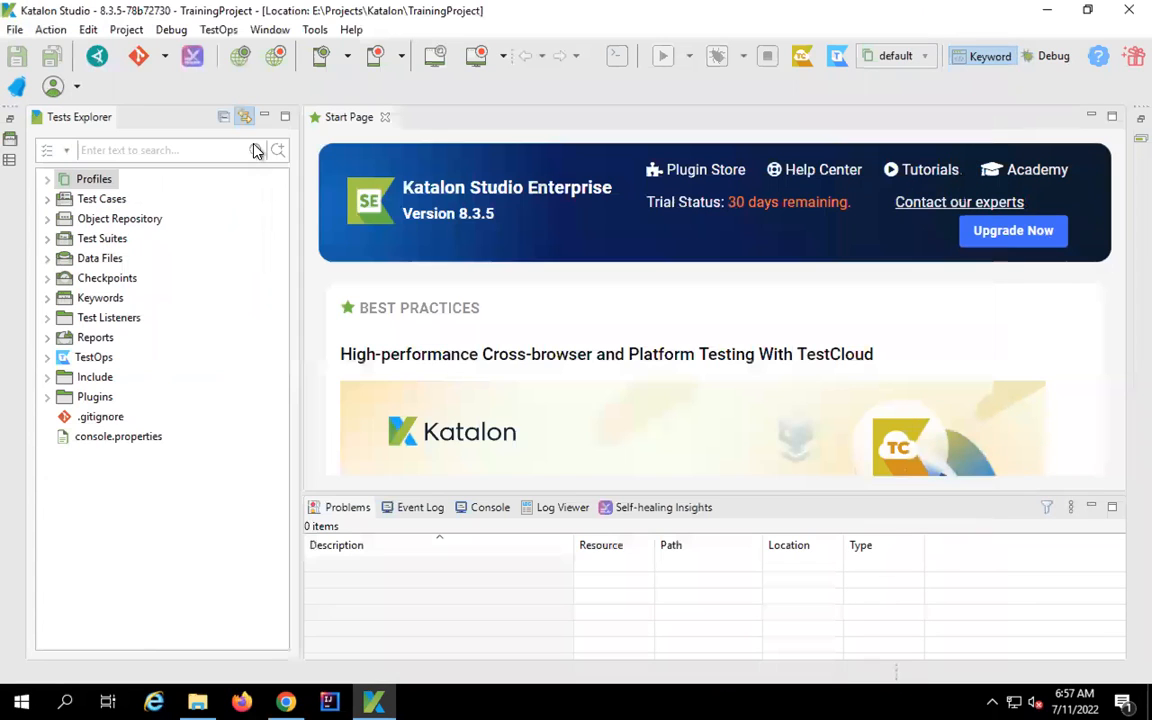
Look over the debugging commands, view the Katalon TestOps web page and return to Katalon Studio
click(169, 32)
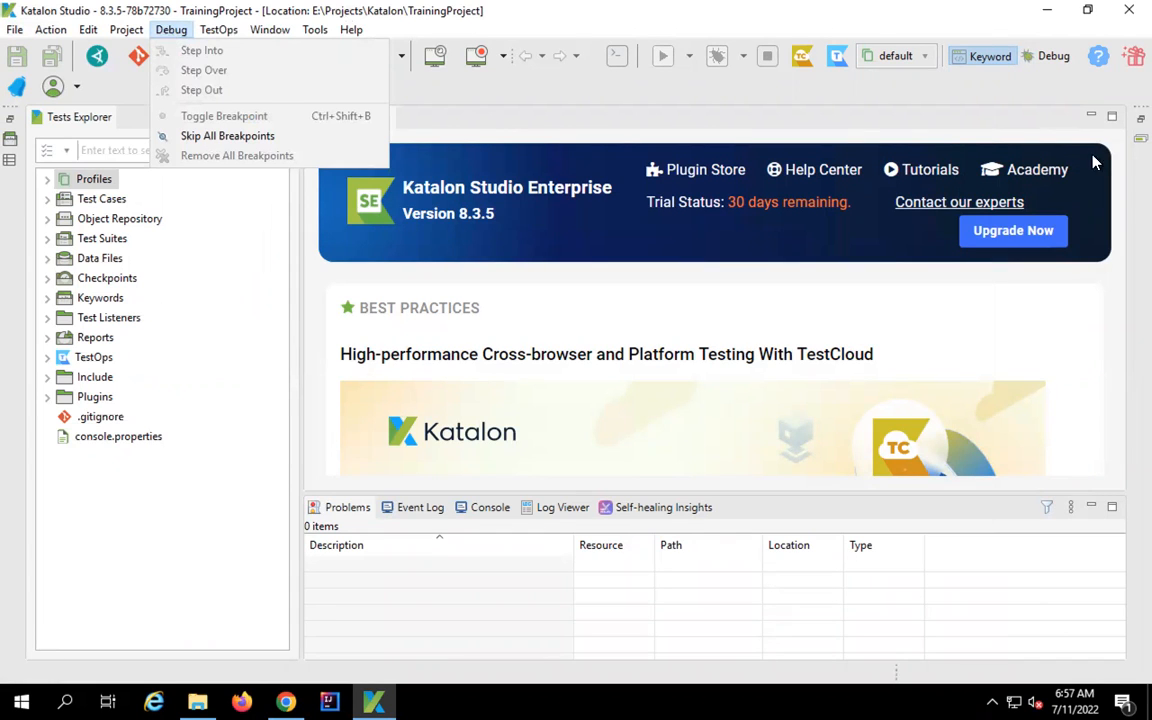
click(1034, 99)
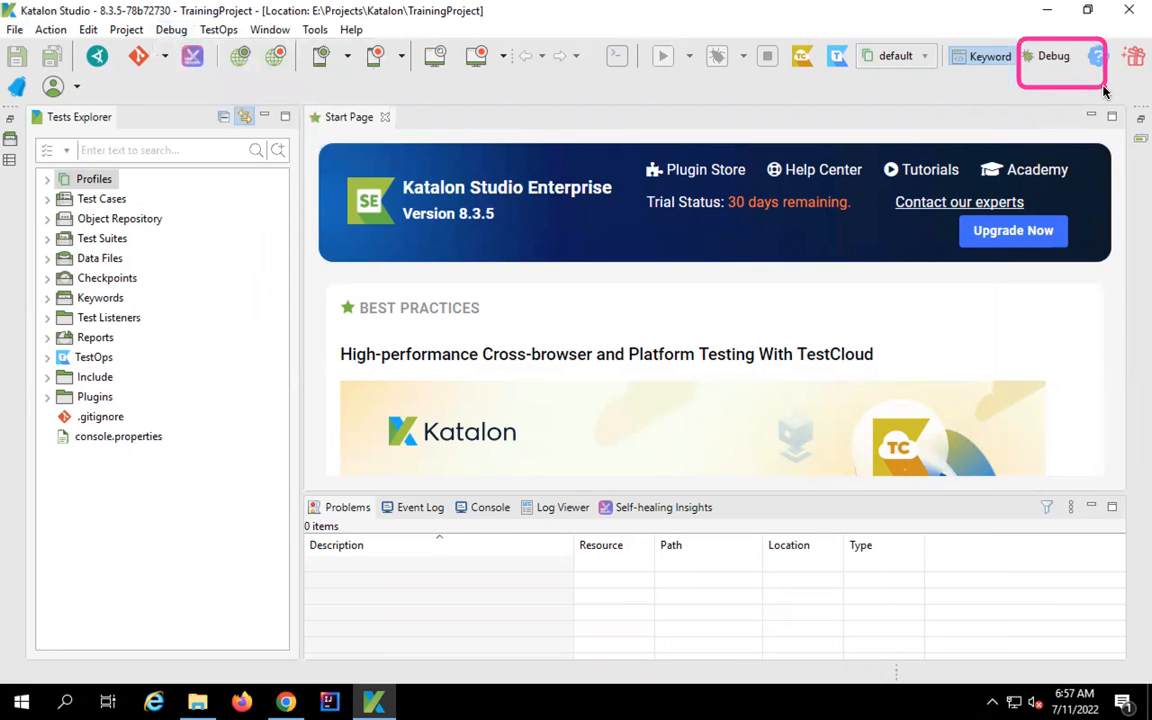
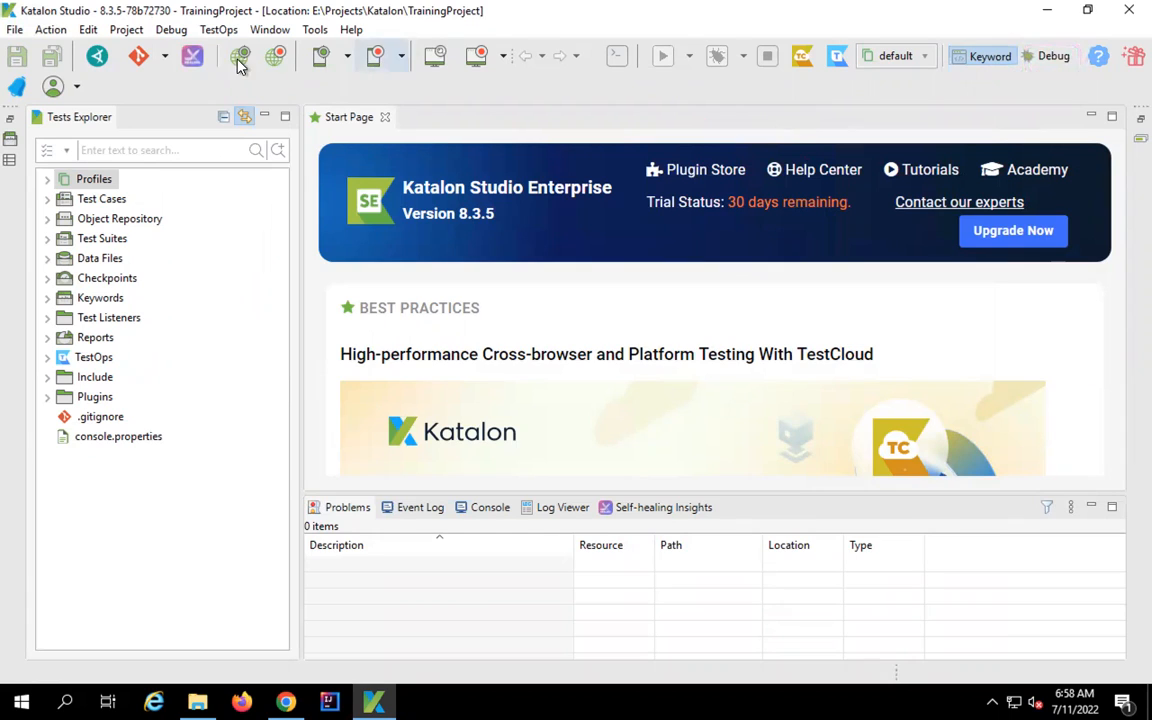
click(220, 30)
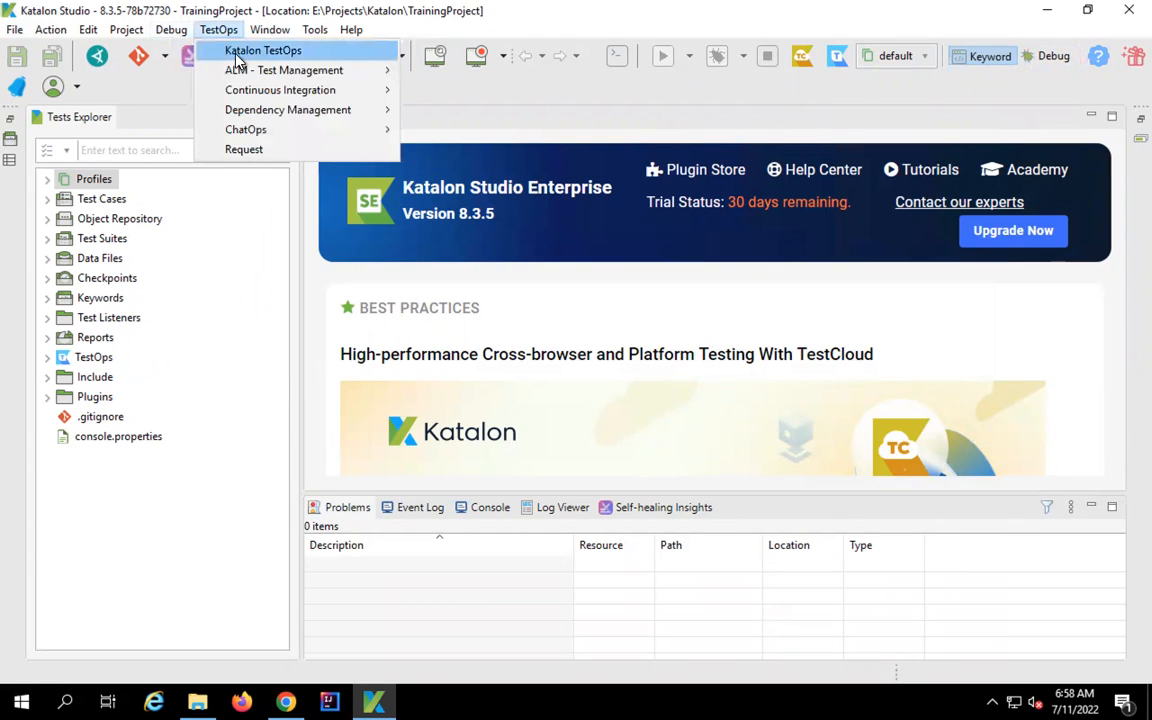
click(240, 60)
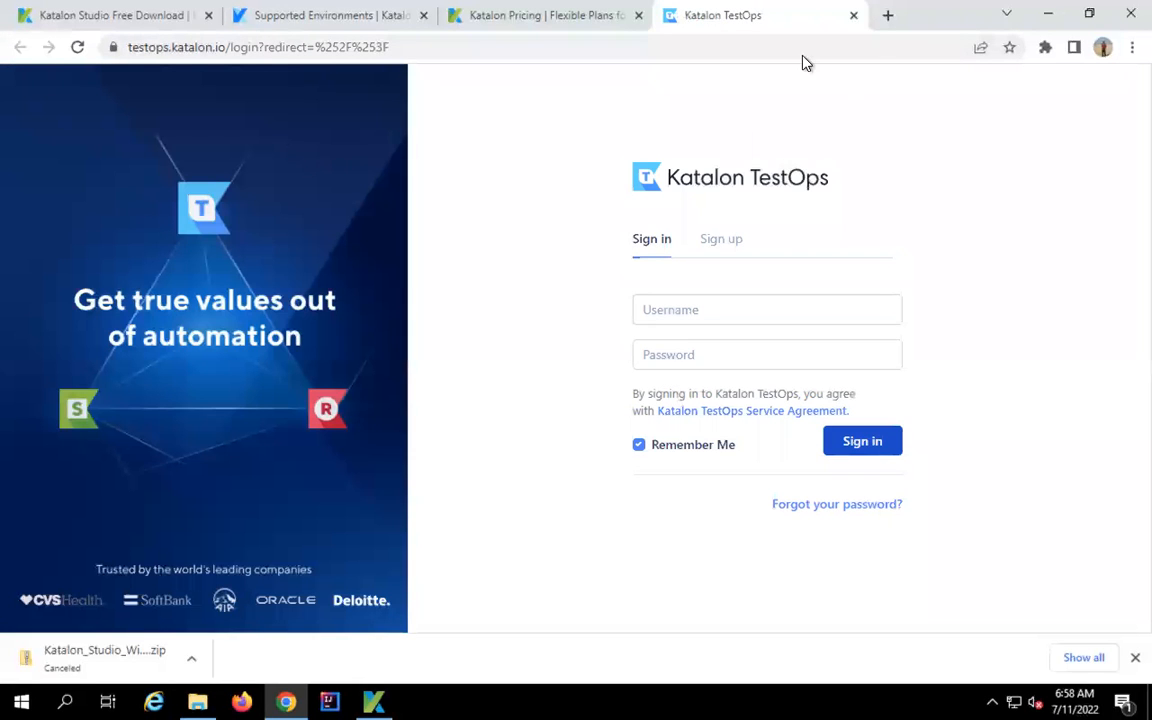
click(1047, 18)
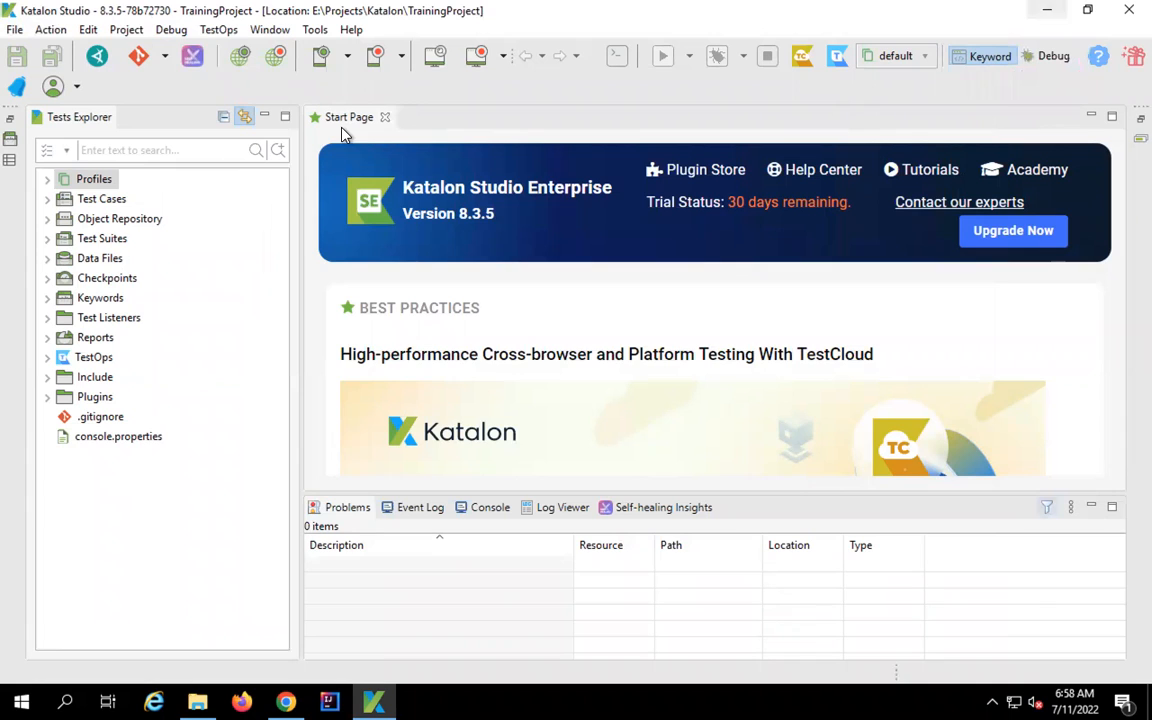
Review the TestOps integration options, view the Katalon plugin page for Jenkins in the browser and return to Katalon Studio
click(220, 36)
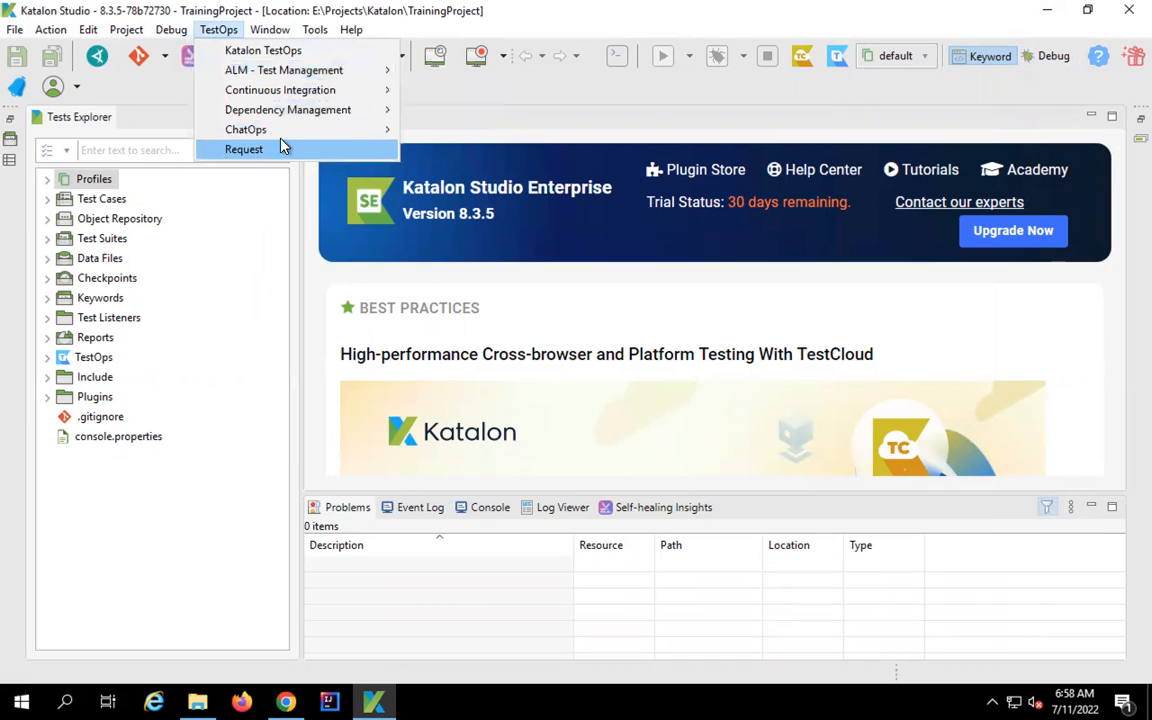
mouse_move(265, 70)
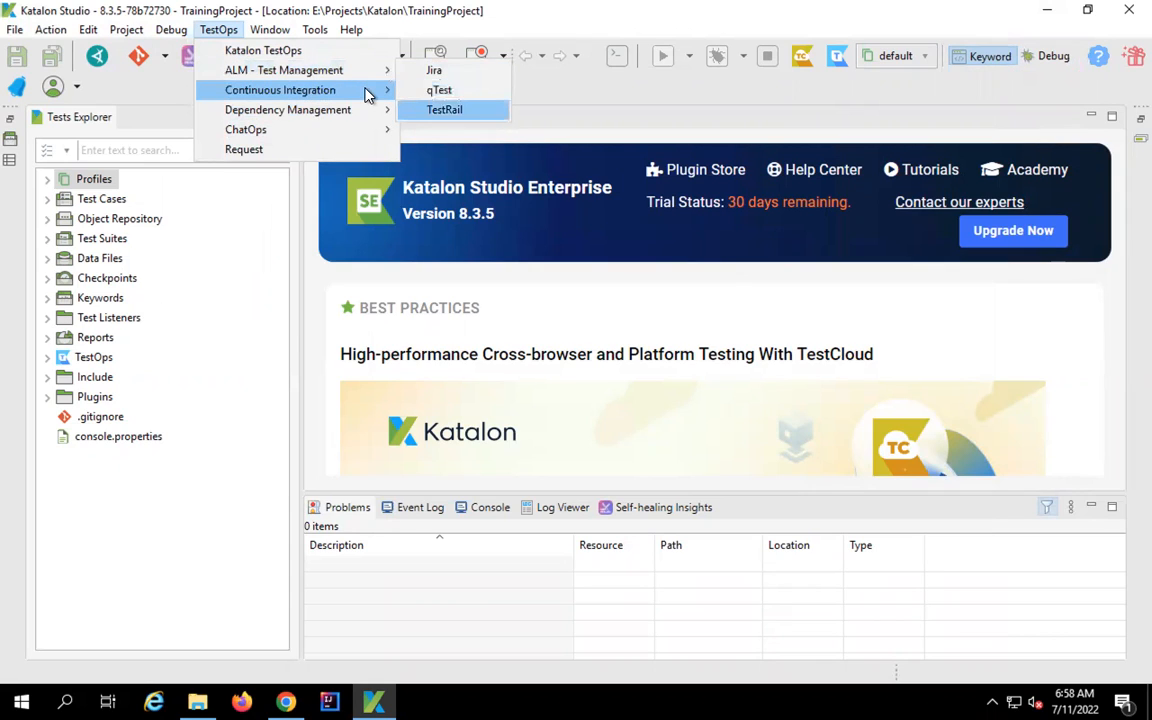
mouse_move(366, 93)
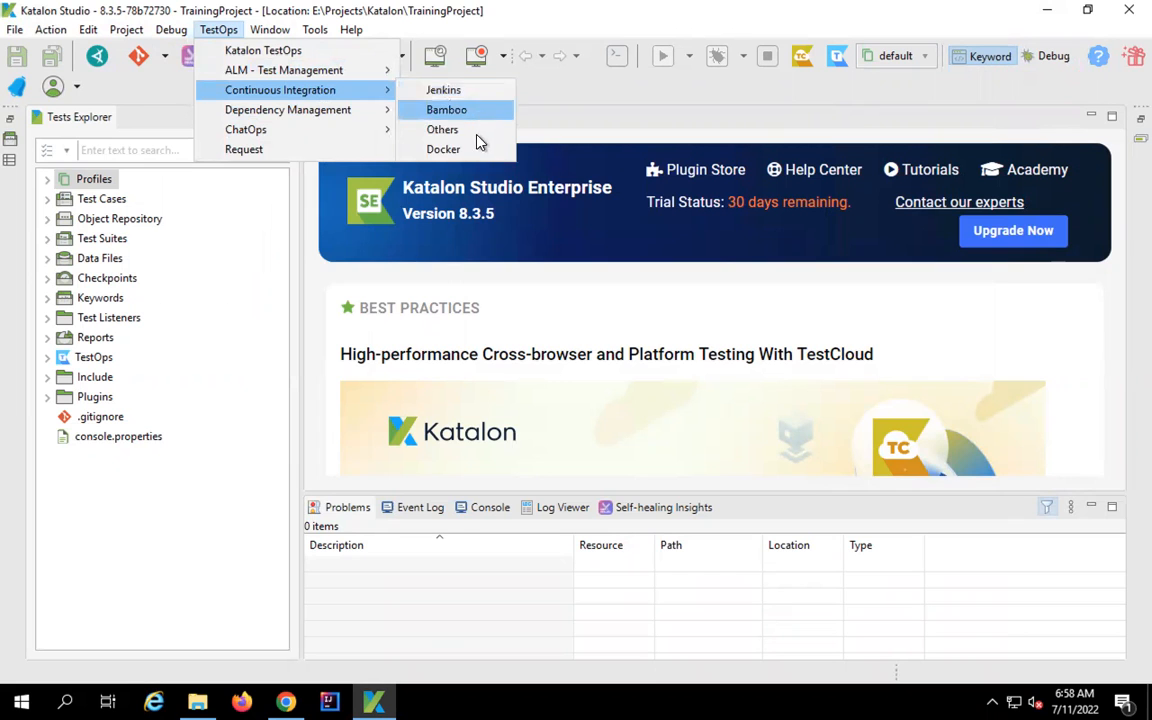
click(453, 95)
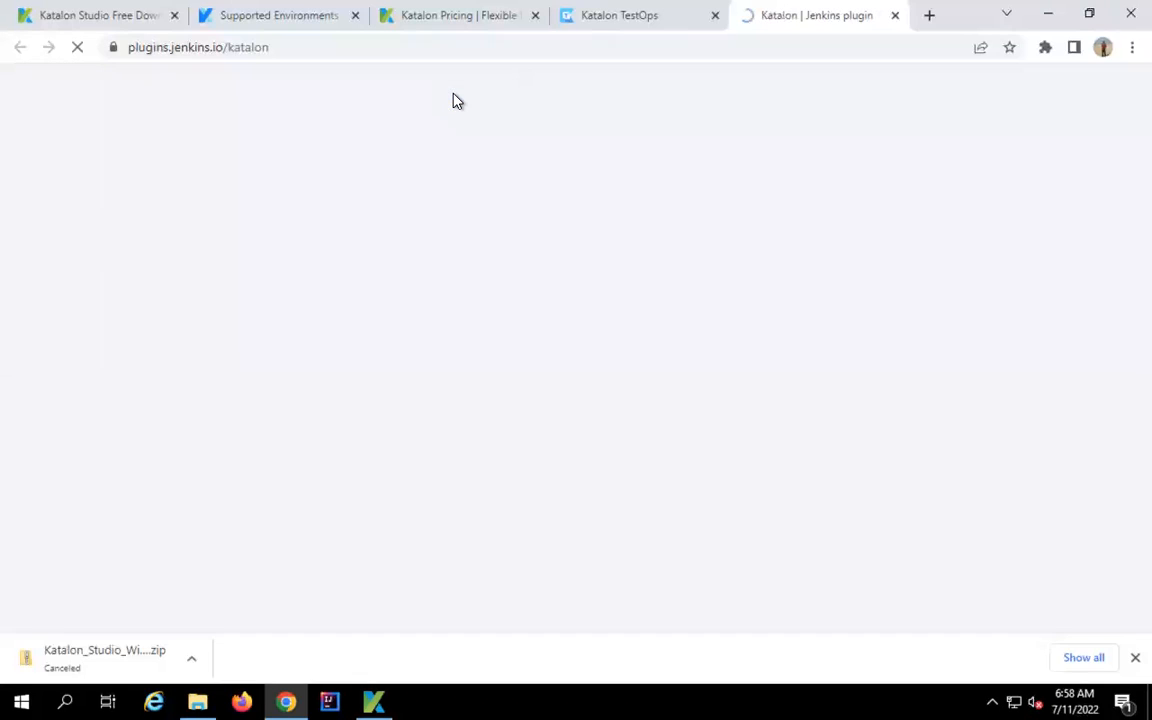
scroll(265, 422, down, 1)
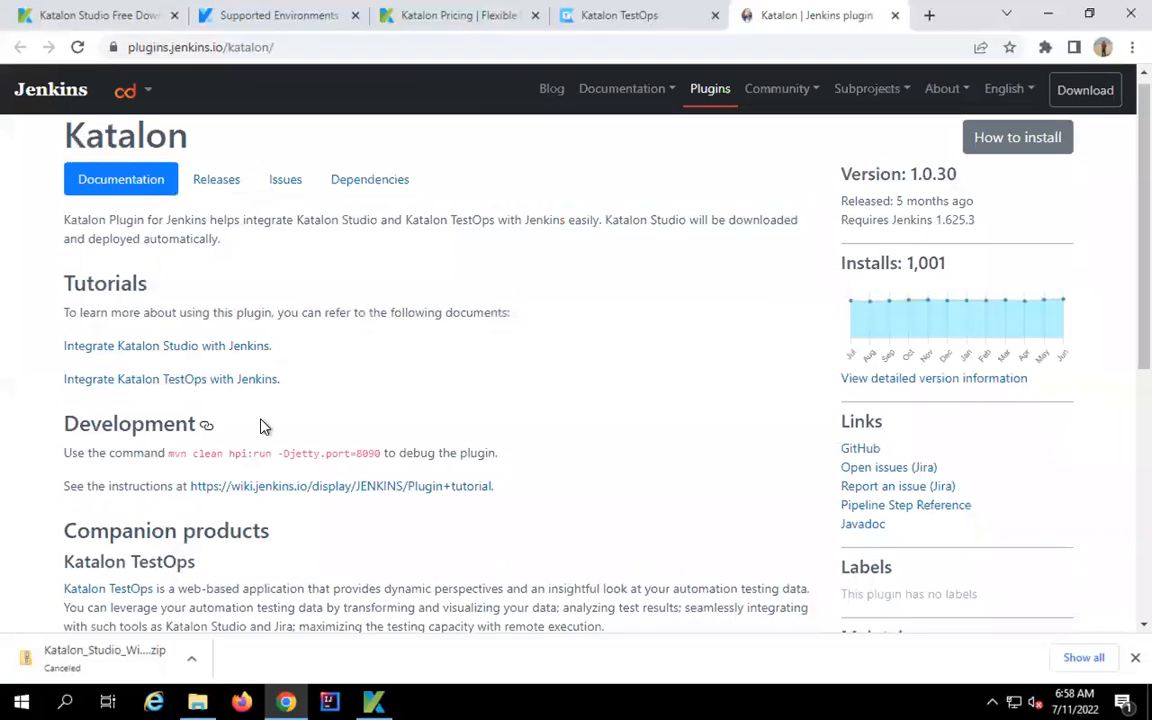
scroll(260, 424, up, 1)
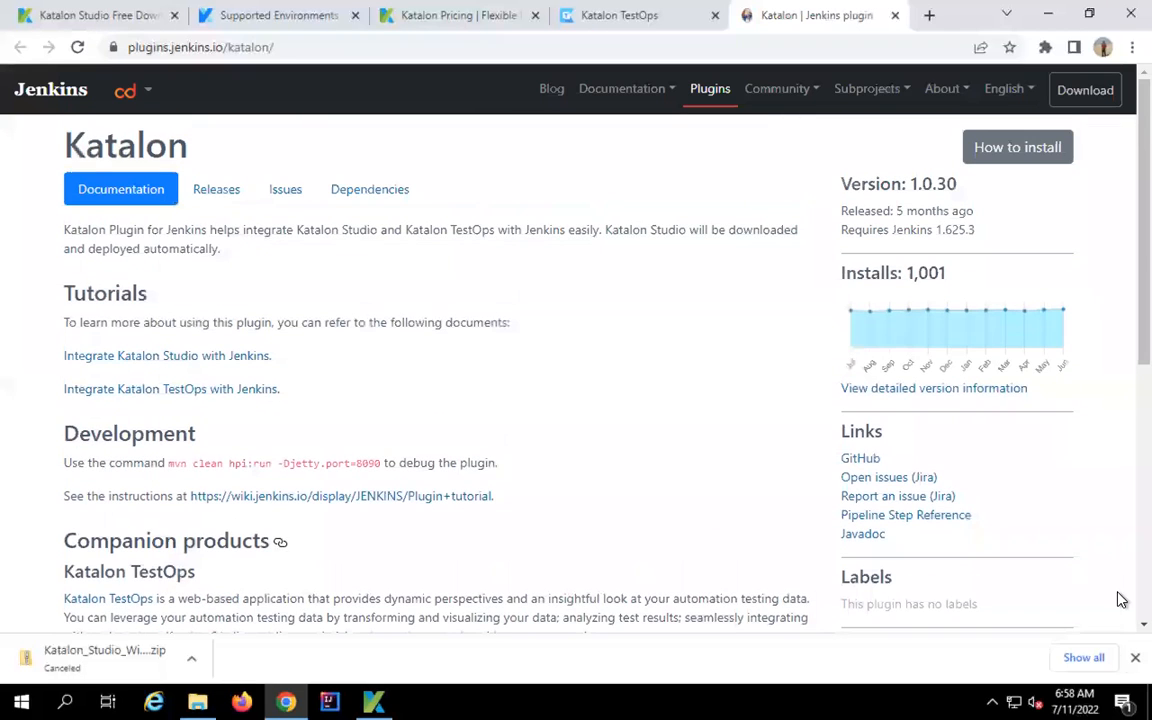
click(1135, 657)
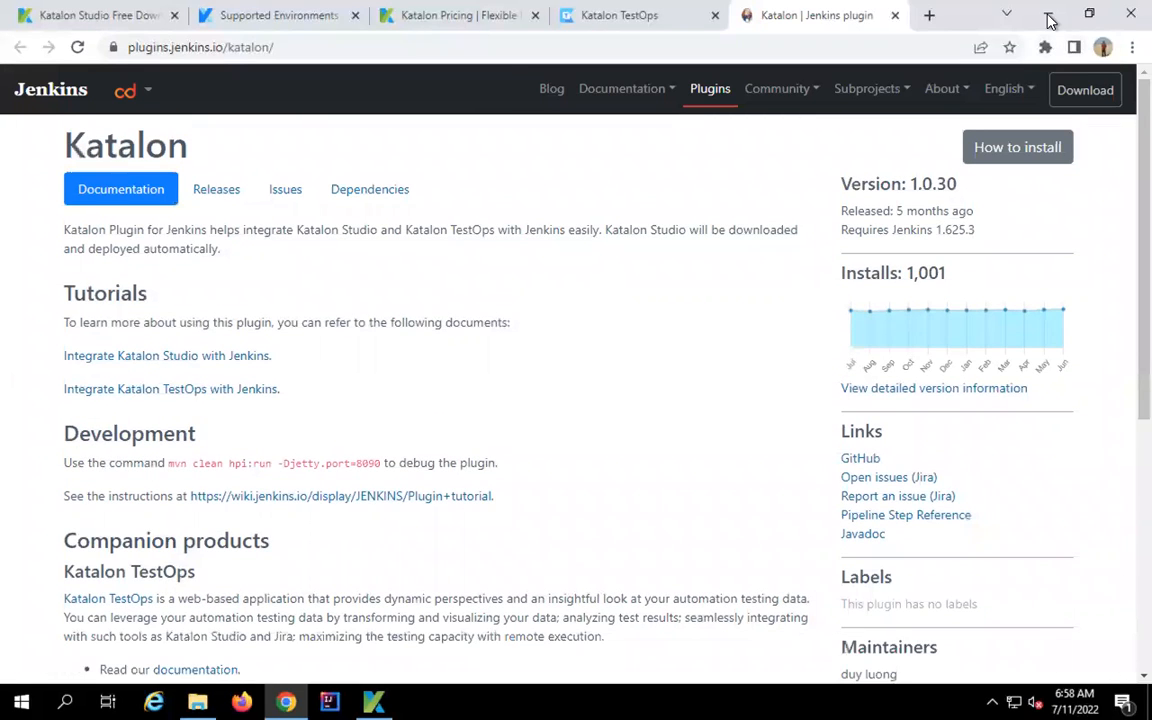
click(1047, 13)
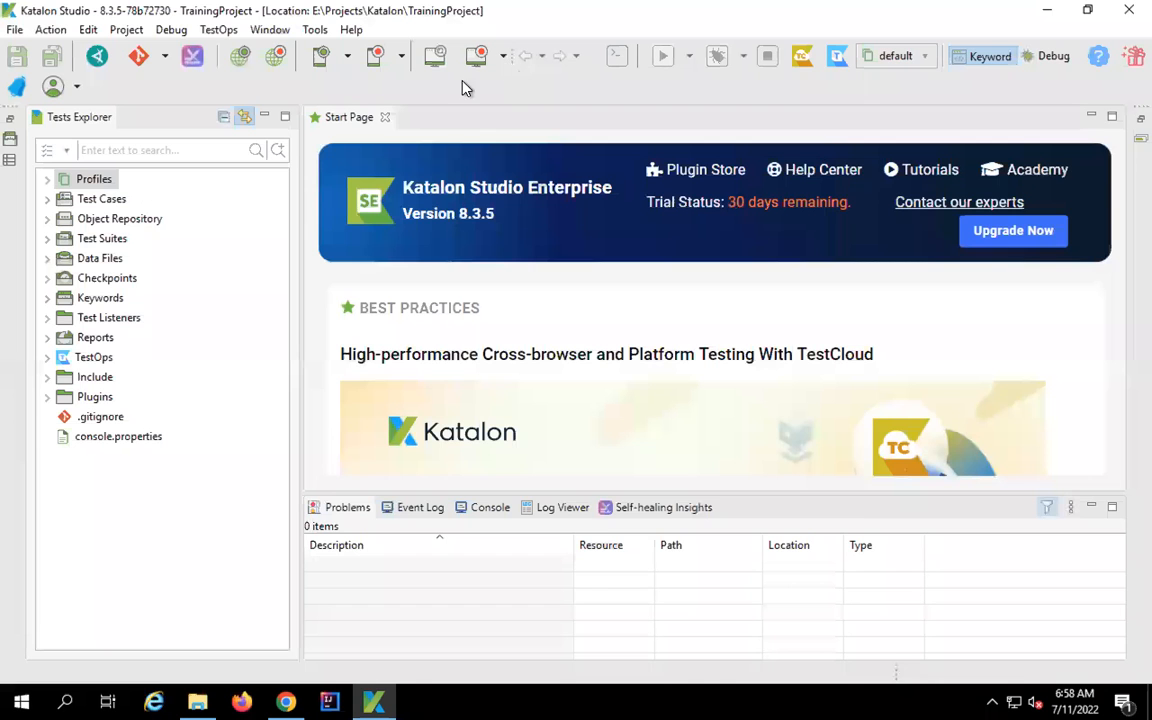
Open the Command Palette and search its commands for "ope"
click(218, 30)
mouse_move(266, 33)
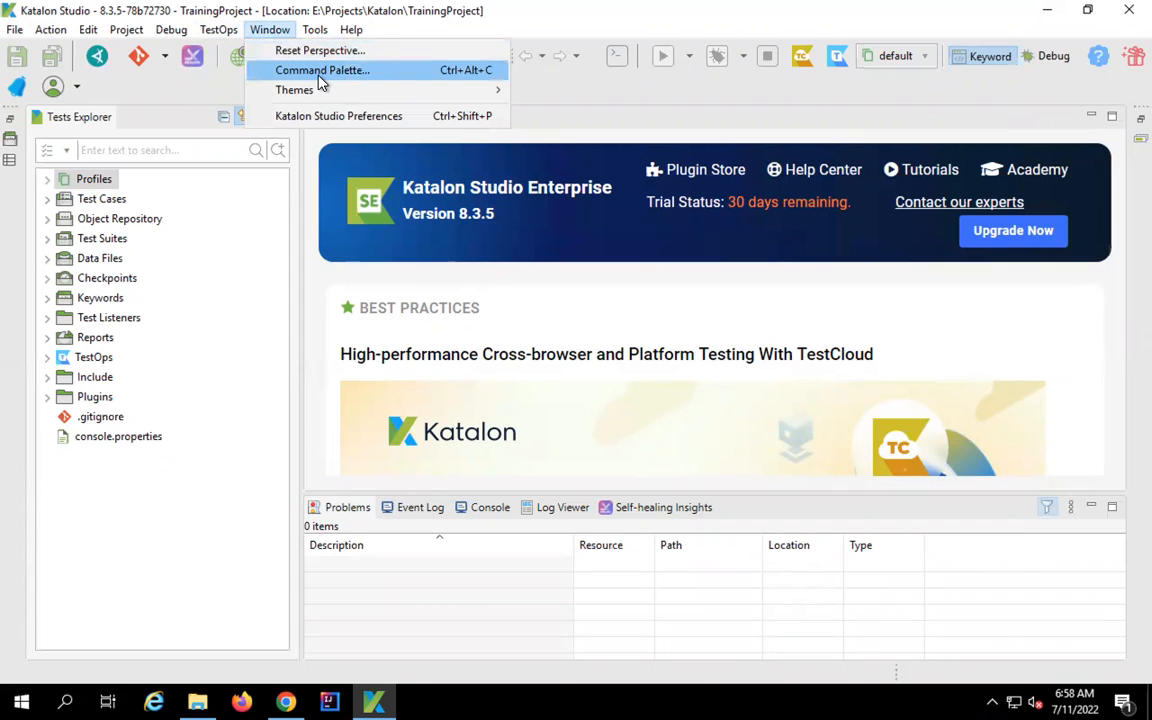
click(478, 72)
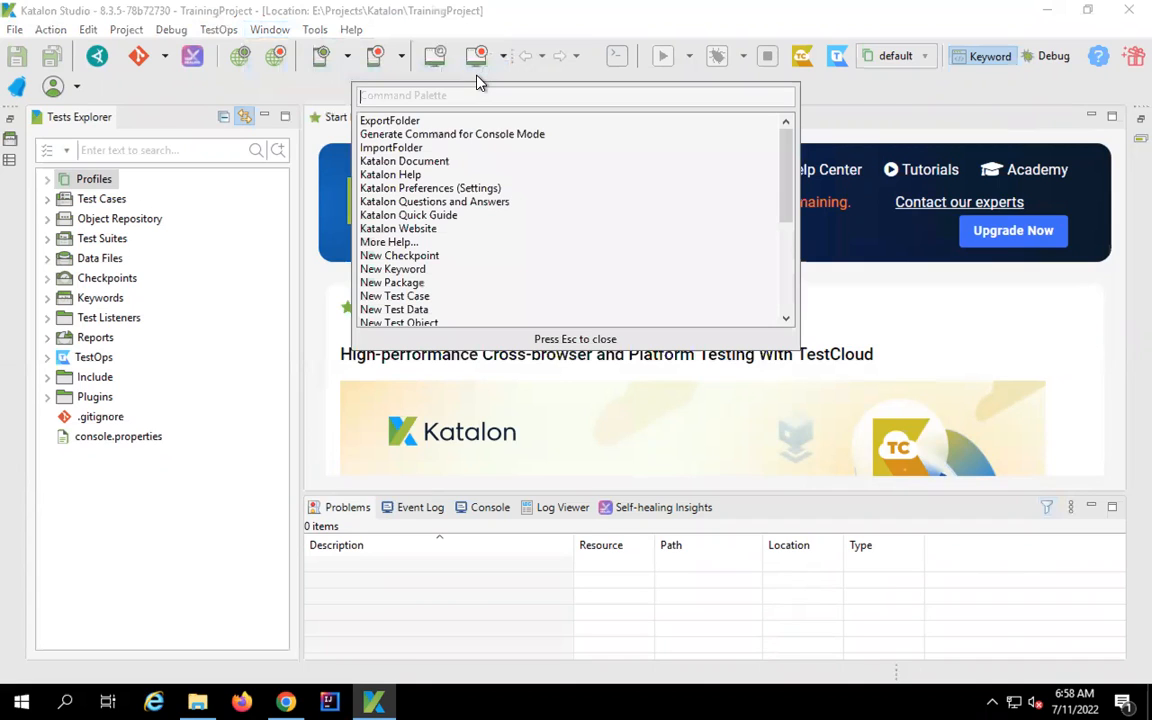
text(ope)
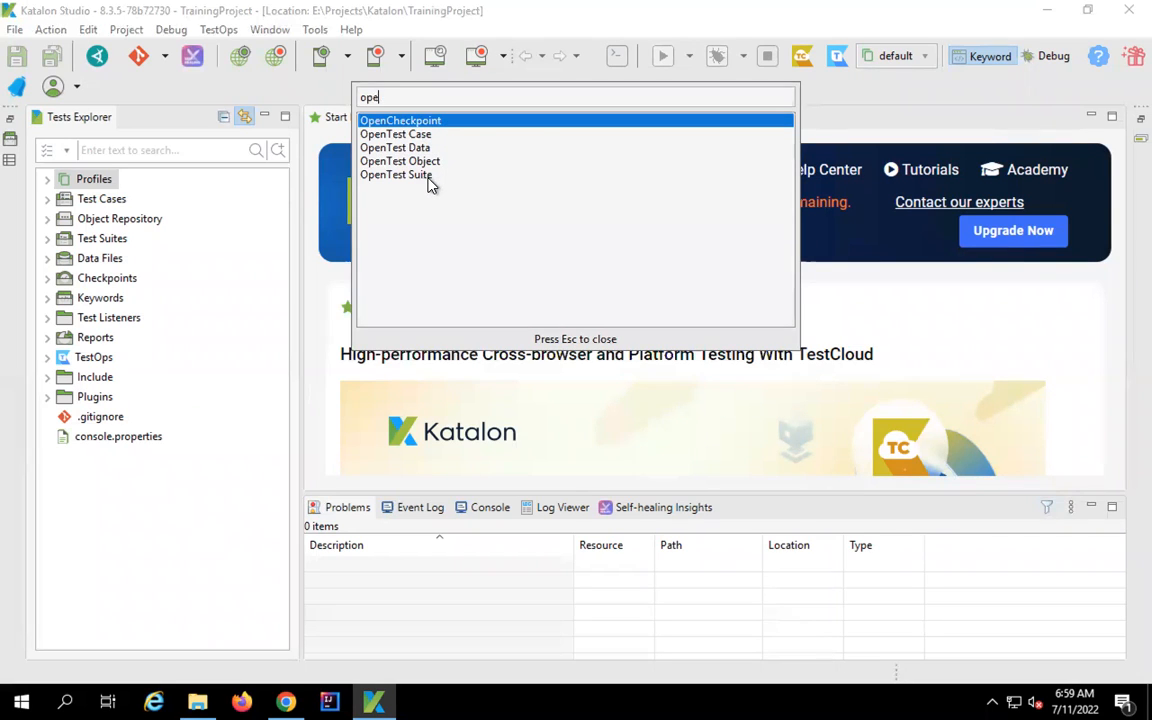
Search the Command Palette for "test case" instead, clear the search and dismiss the palette without running a command
key(BackSpace)
key(BackSpace)
key(BackSpace)
text(test case)
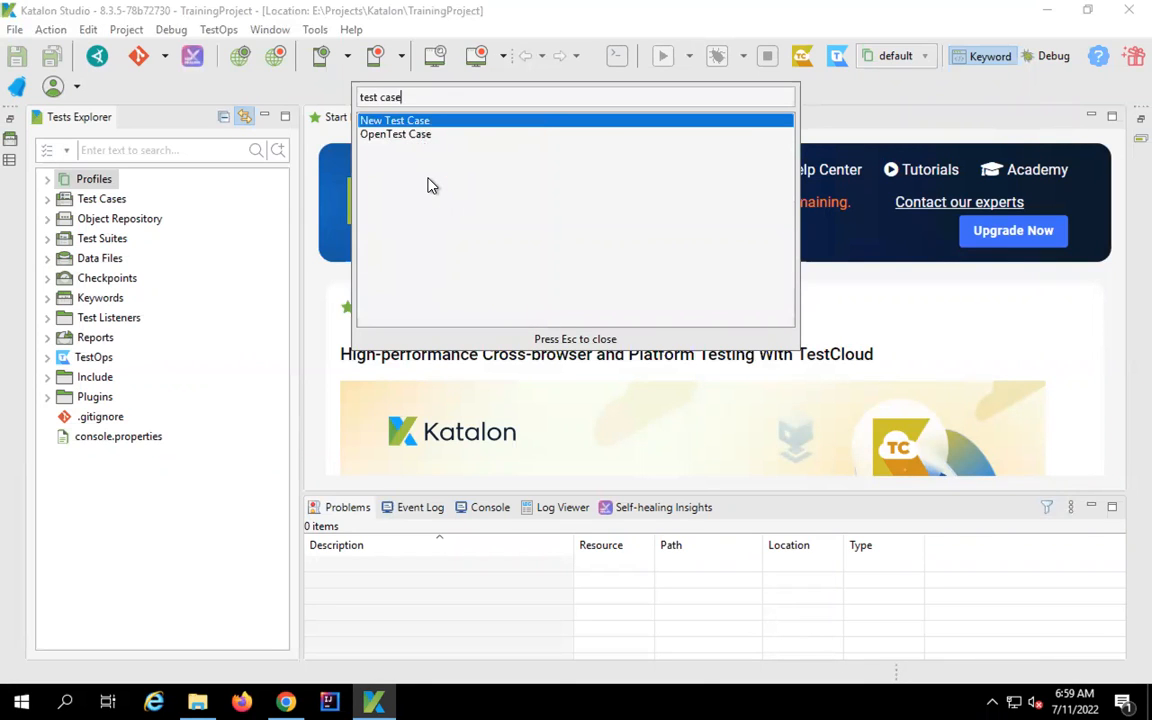
key(BackSpace)
key(BackSpace)
key(BackSpace)
key(BackSpace)
key(BackSpace)
key(BackSpace)
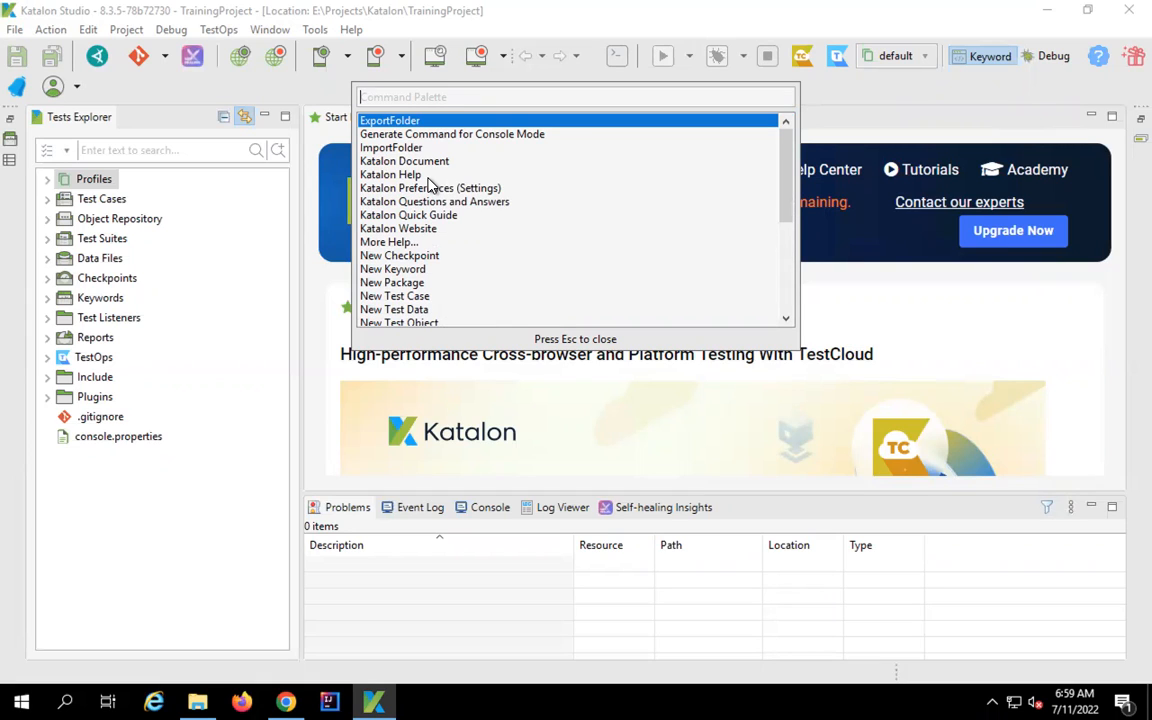
key(Escape)
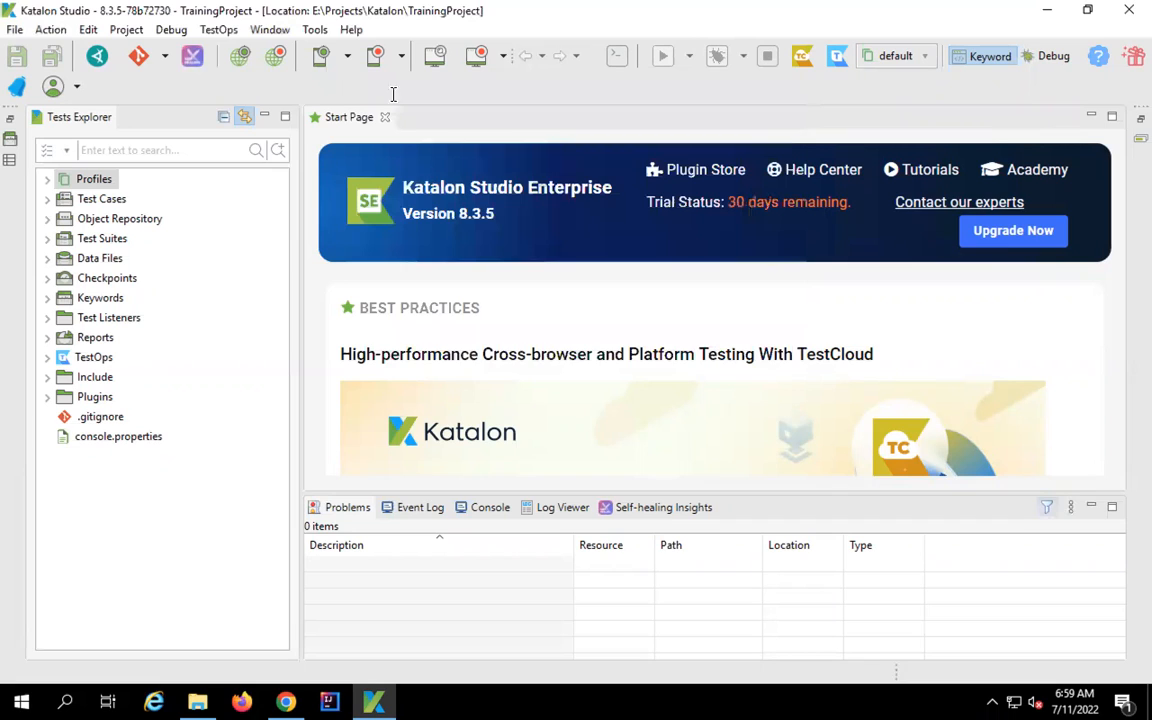
Switch the theme to Dark and decline restarting Katalon Studio
click(272, 32)
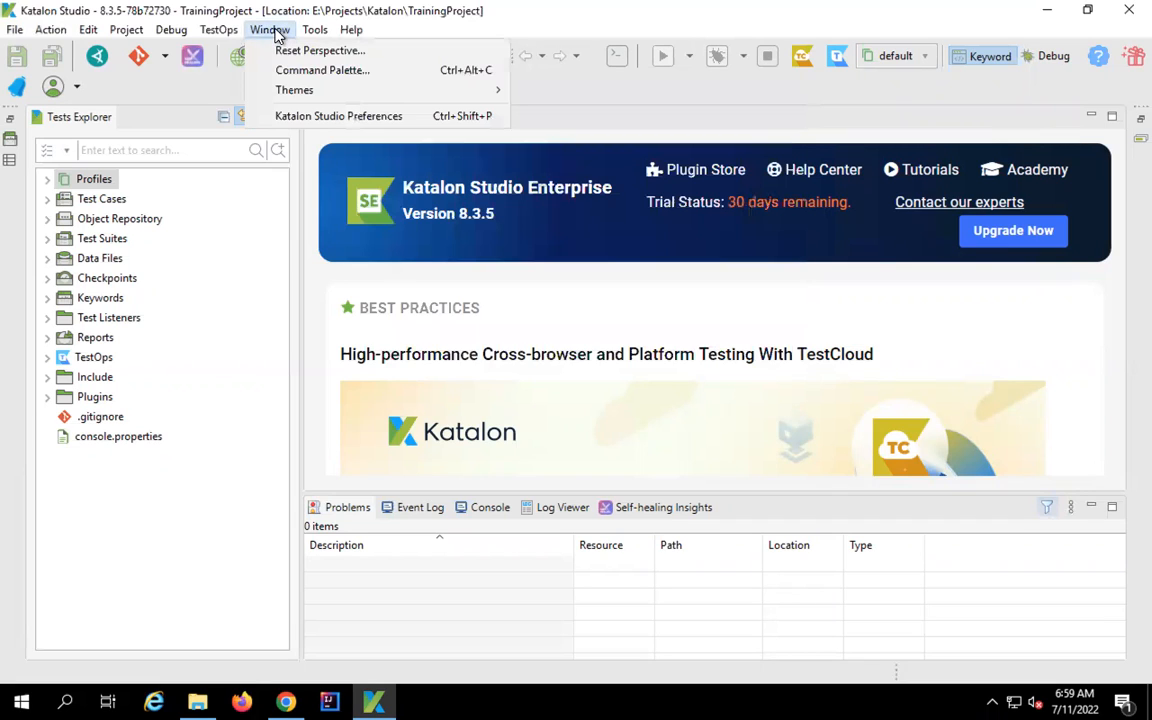
mouse_move(398, 97)
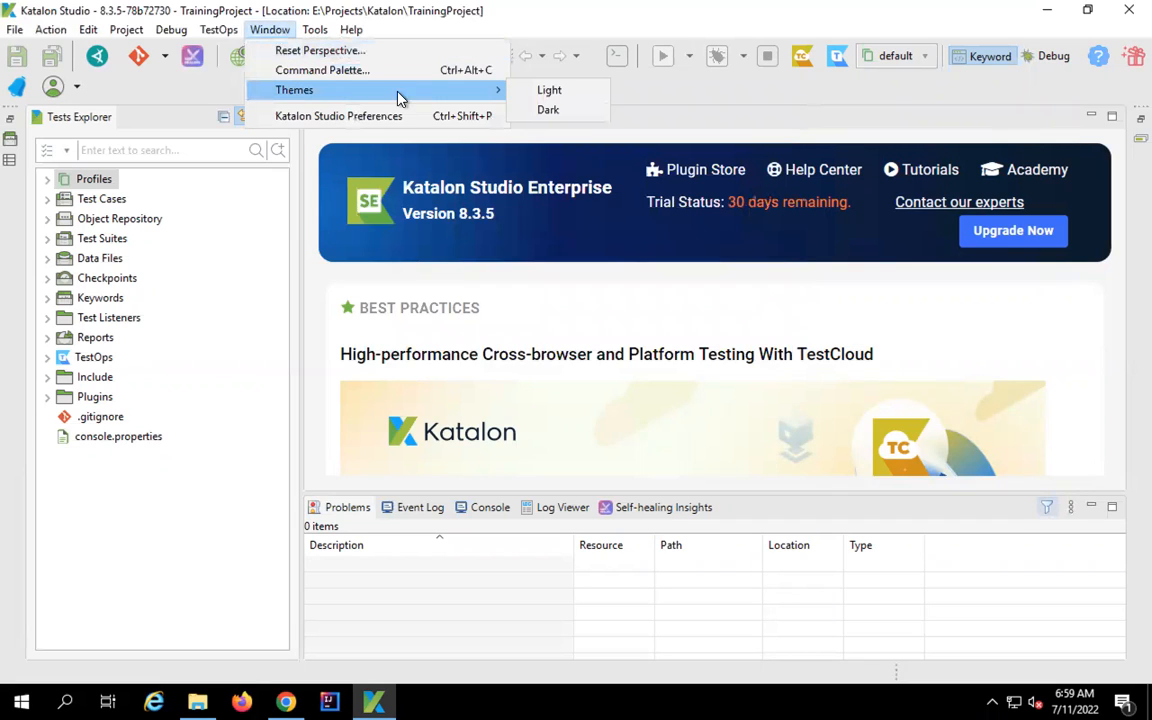
click(566, 110)
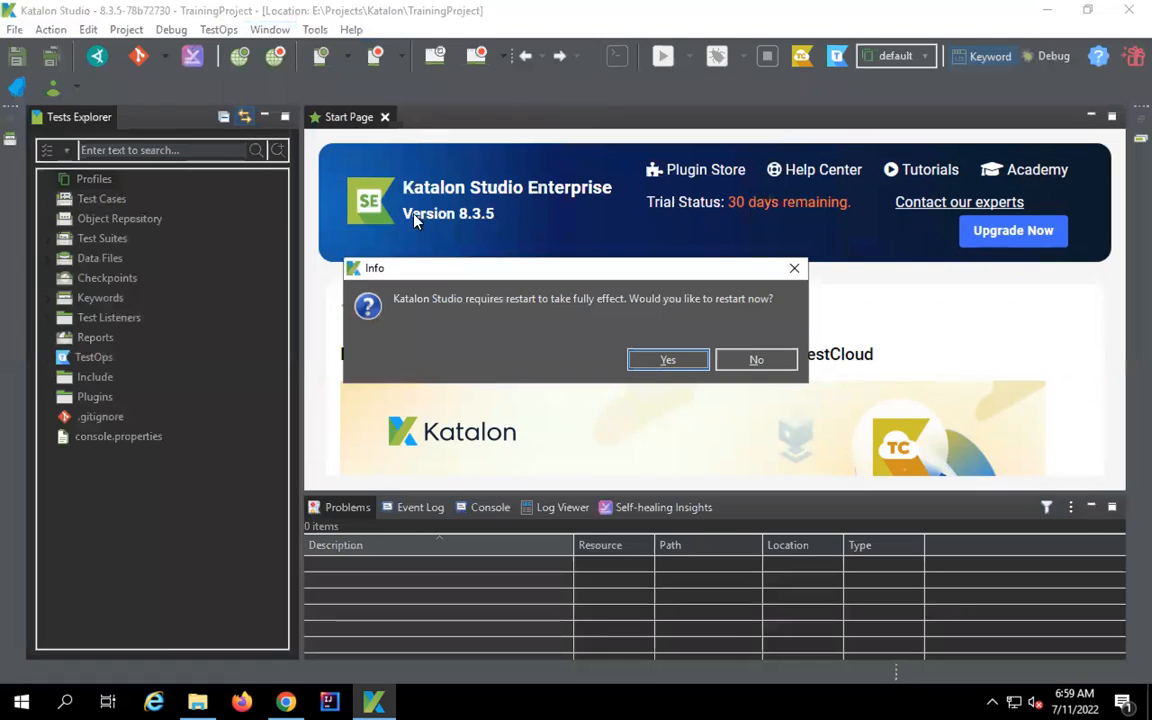
click(756, 362)
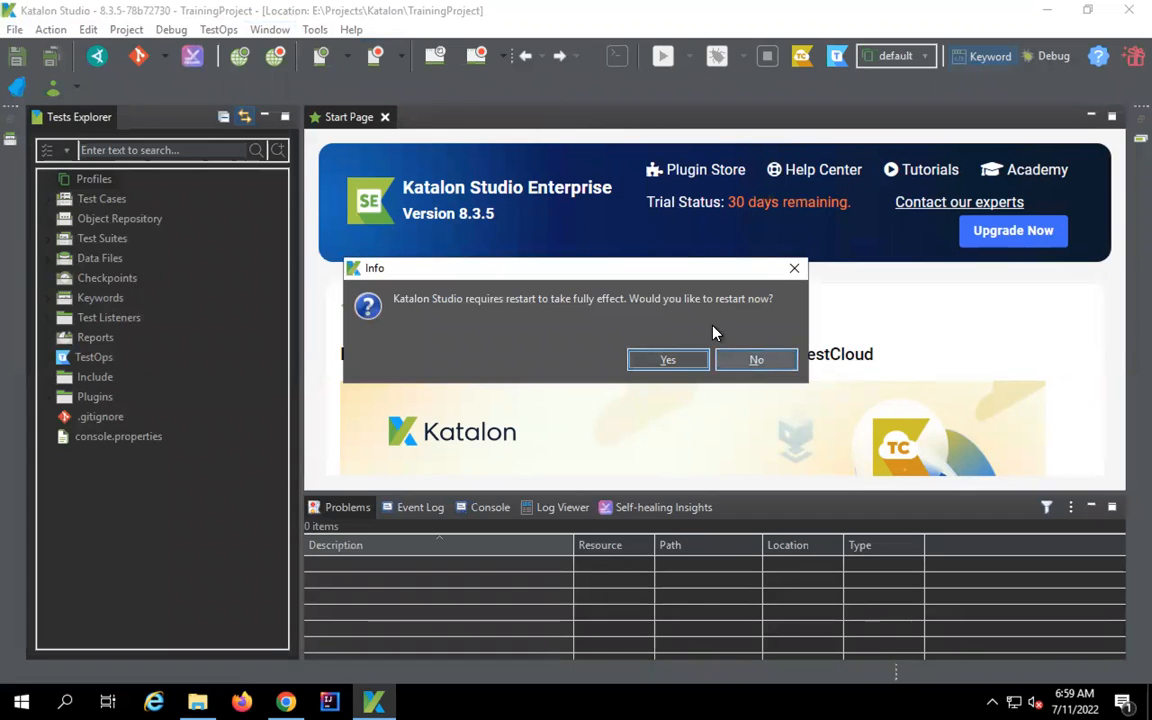
Switch the theme back to Light without restarting the program
click(314, 30)
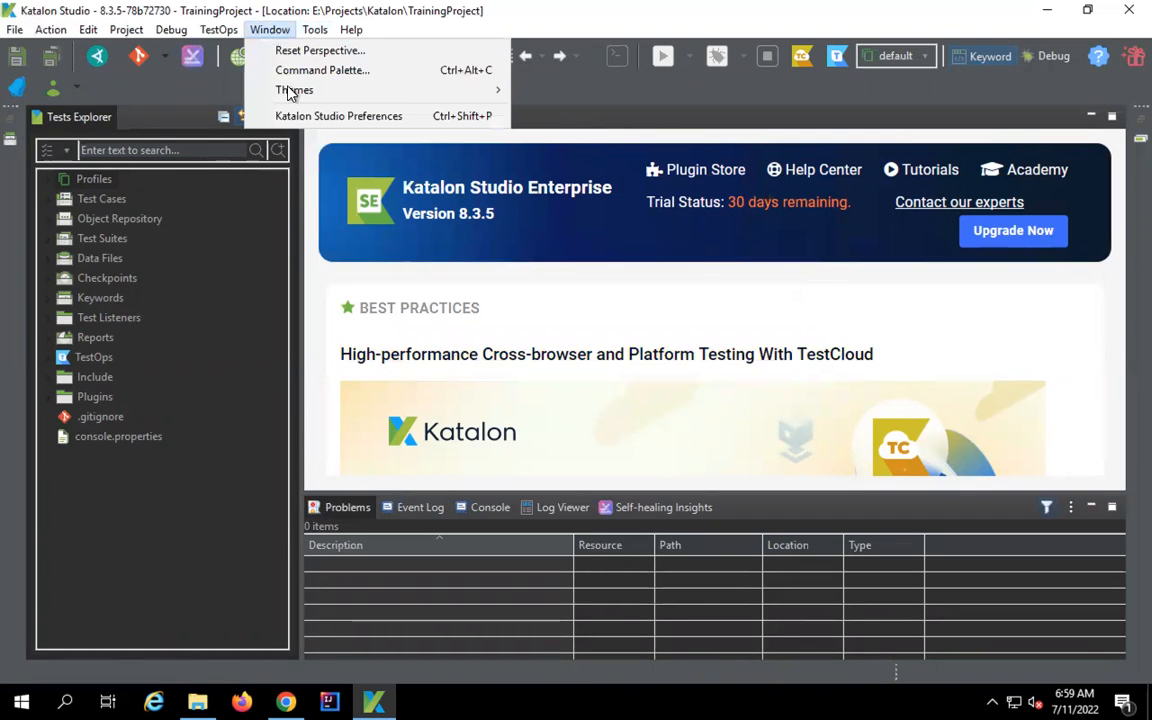
mouse_move(470, 91)
click(530, 92)
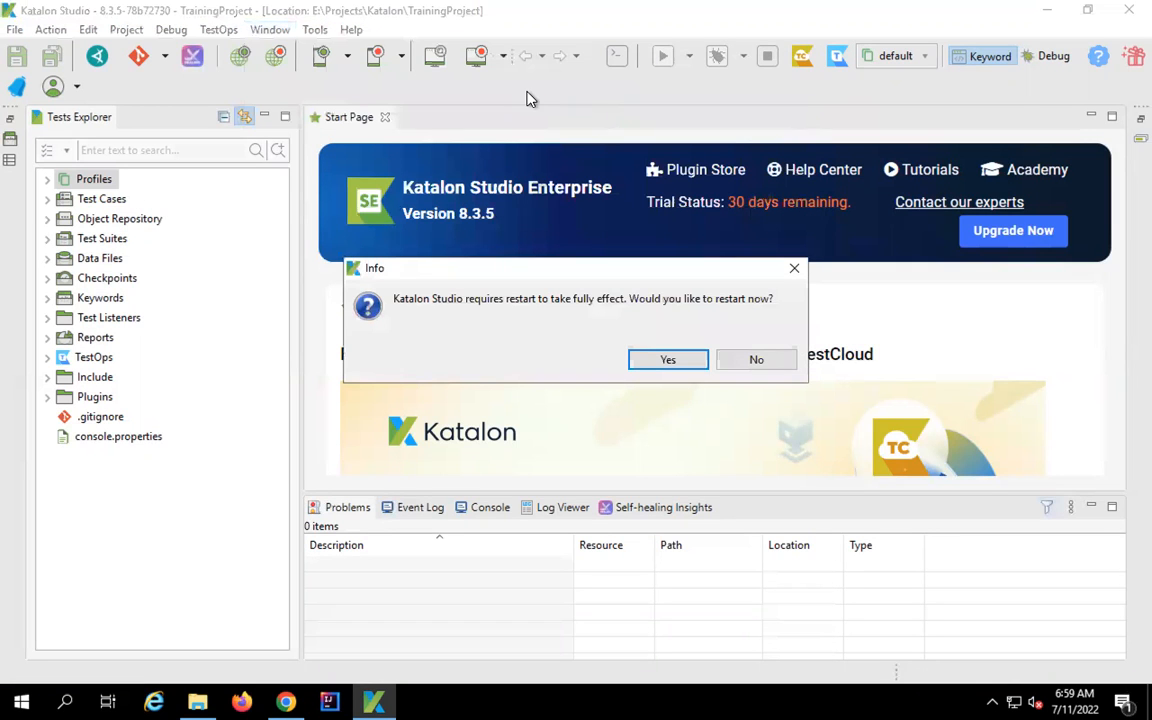
click(762, 362)
Open the Katalon Studio Preferences and review the Git, Mobile and Object Spy pages of the Katalon category
click(270, 30)
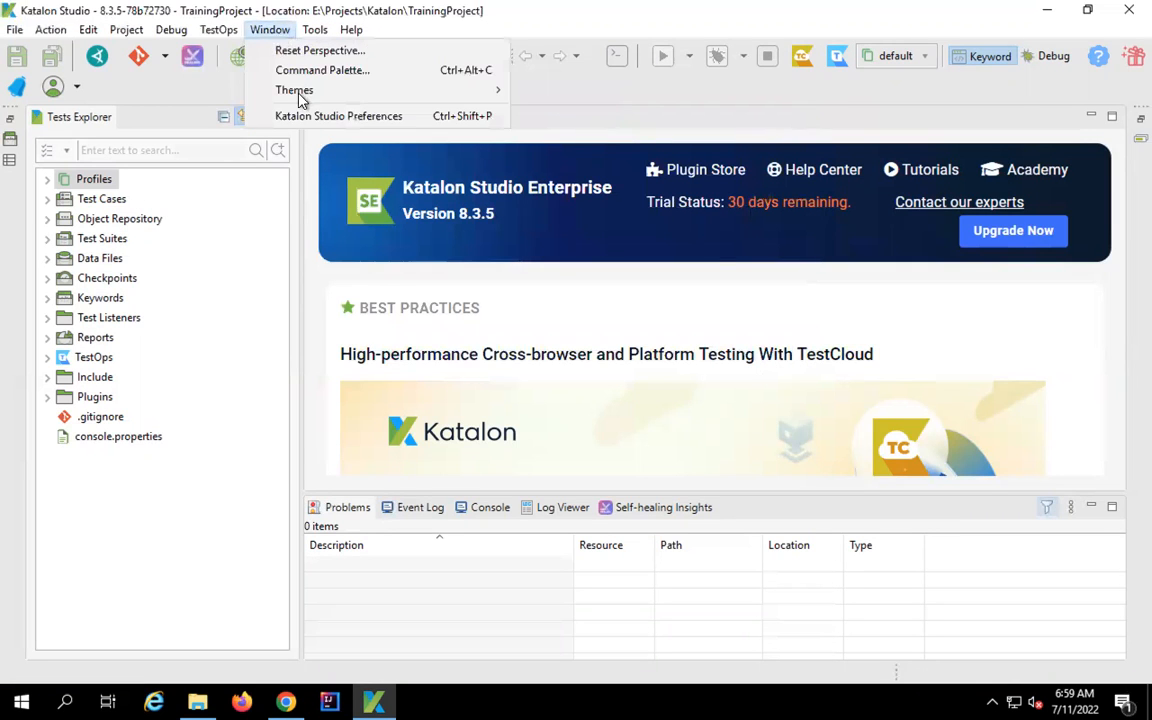
click(311, 121)
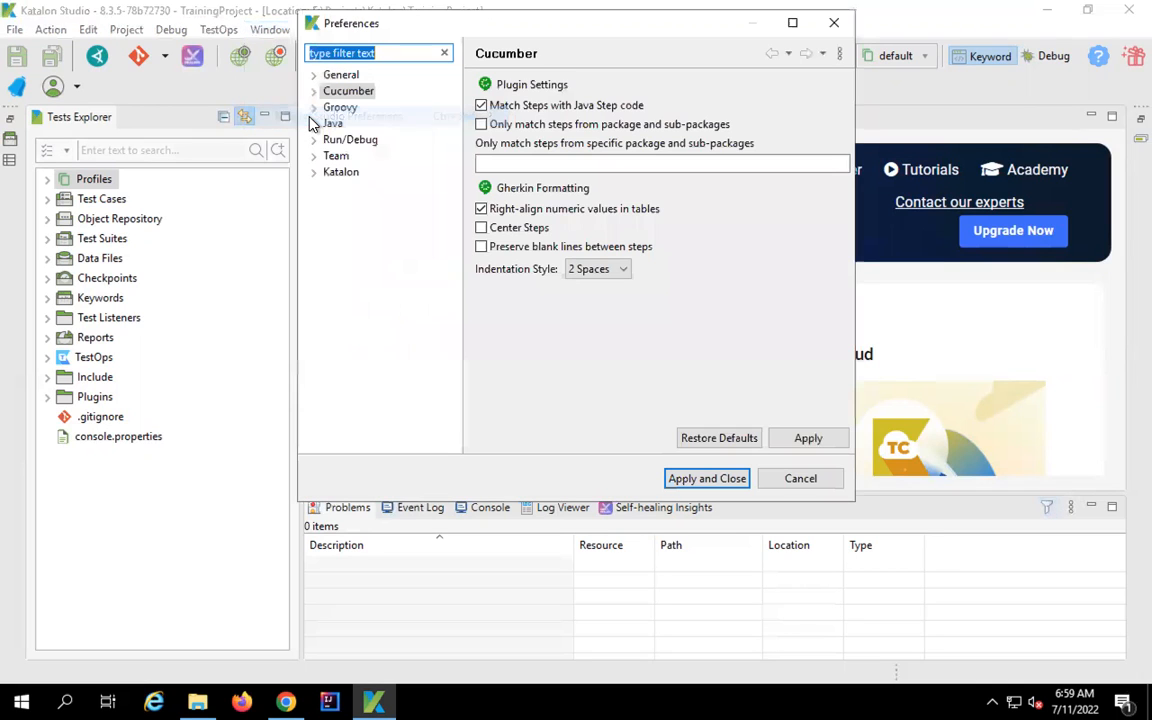
click(313, 172)
click(343, 191)
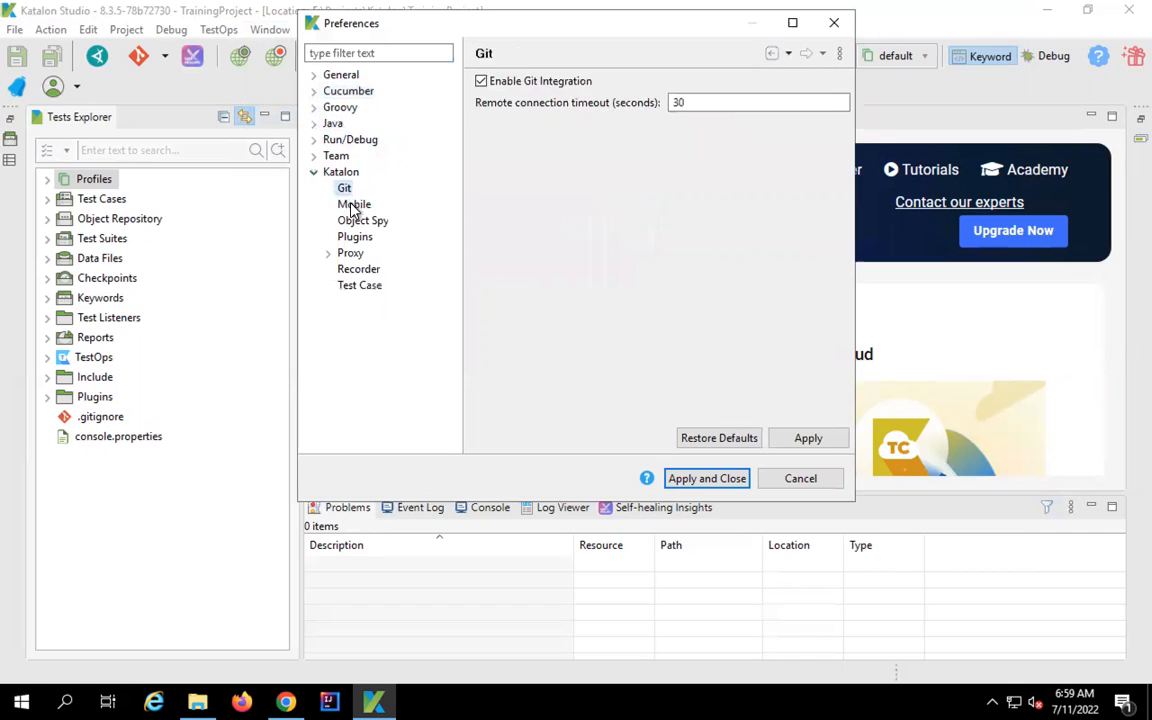
click(352, 205)
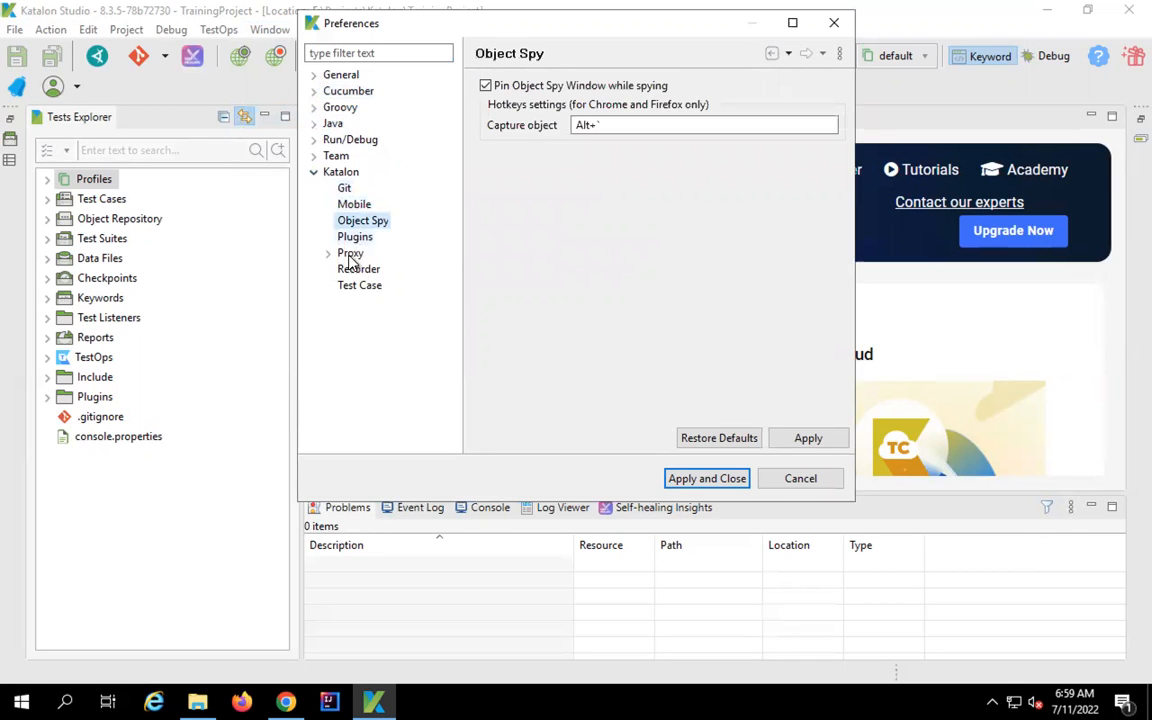
Review the Proxy preferences, comparing the options on its Authentication and System pages
click(343, 255)
click(330, 255)
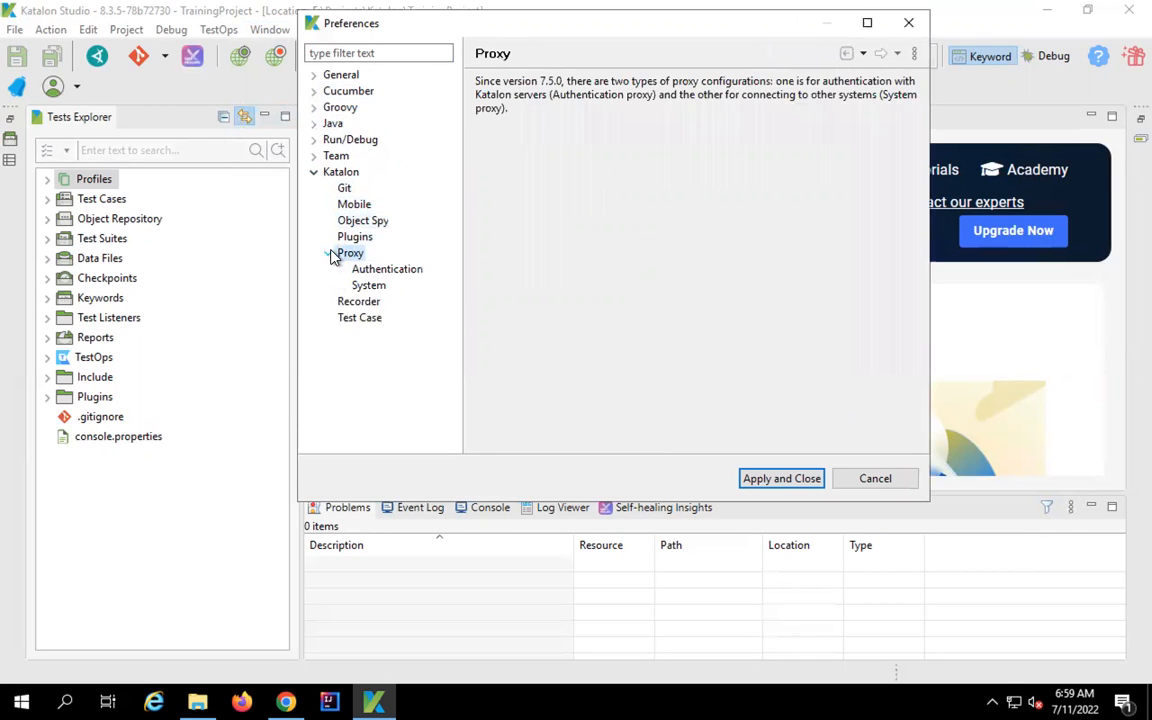
click(383, 268)
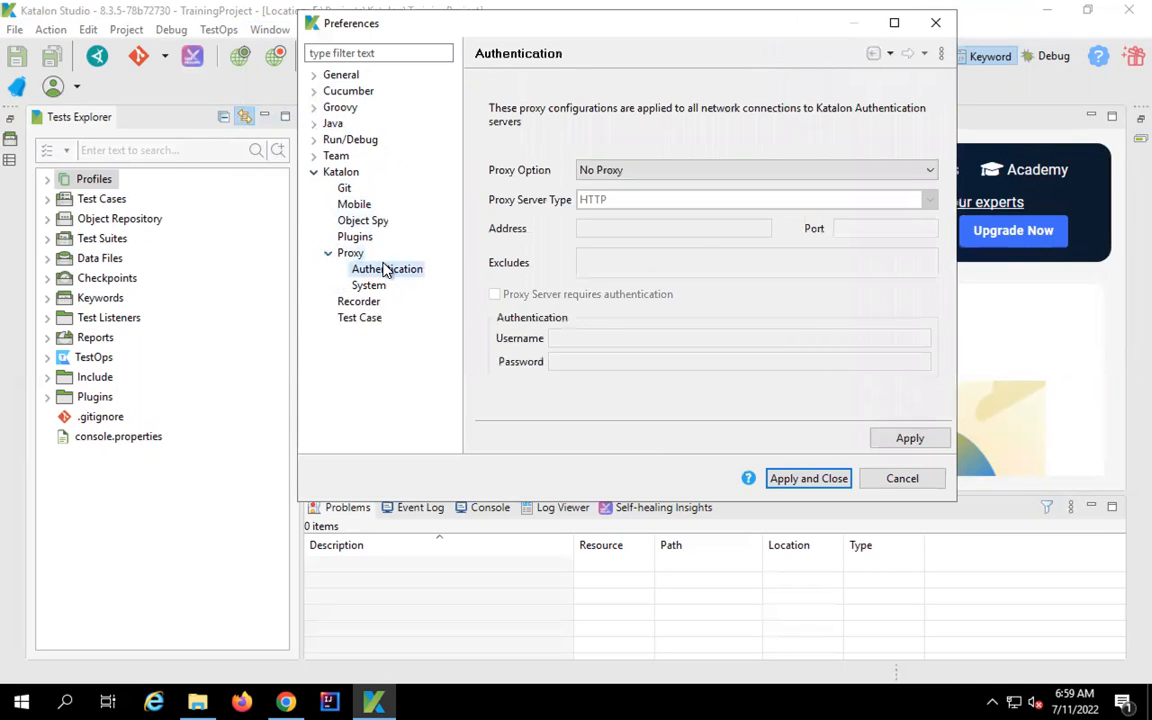
click(385, 284)
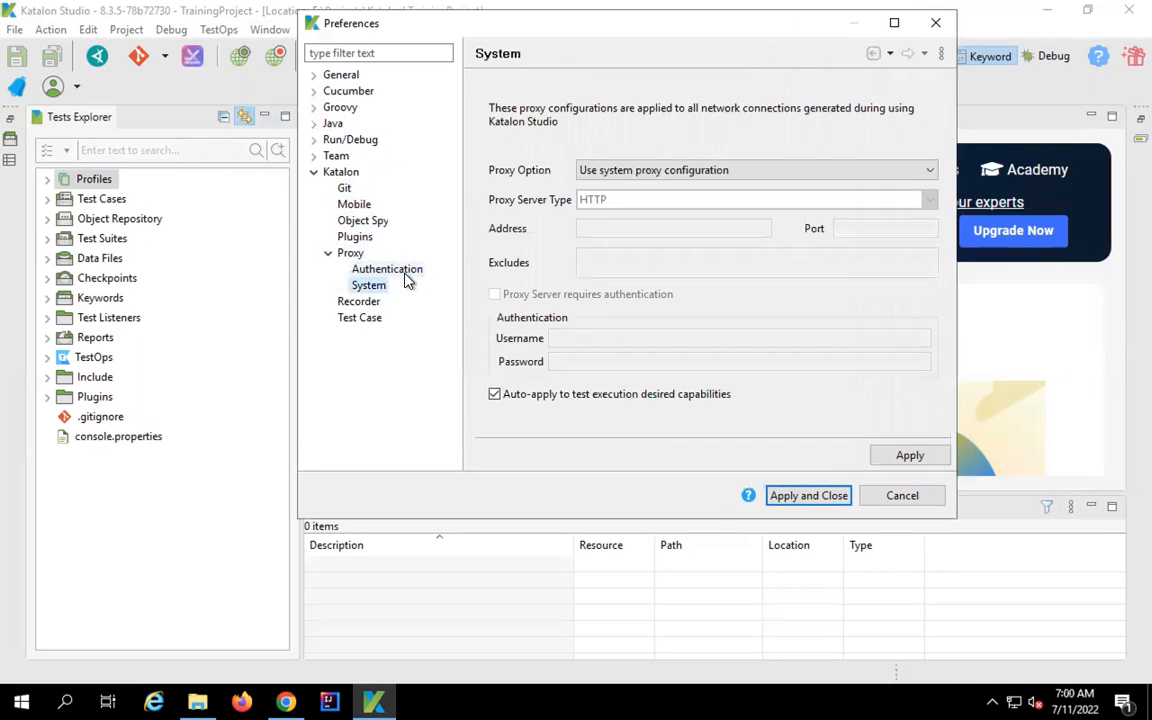
click(404, 271)
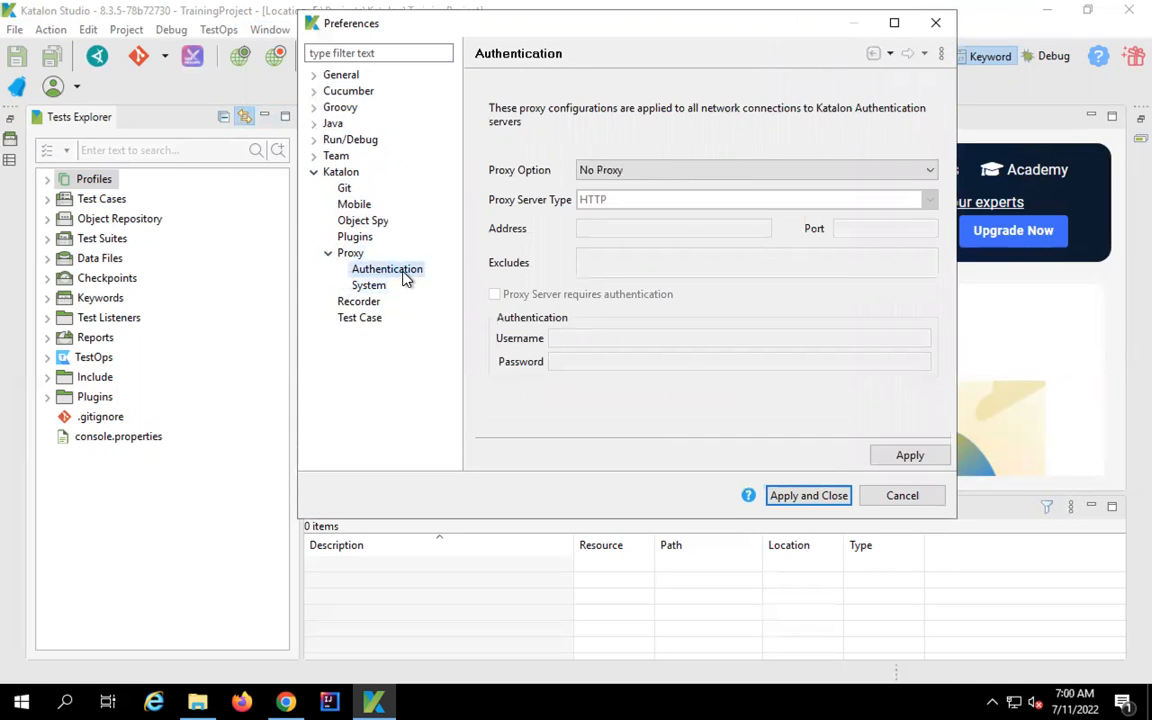
Review the Recorder, Test Case and main Katalon preferences, look through the General and Cucumber categories, and close the Preferences without applying changes
click(330, 256)
click(355, 270)
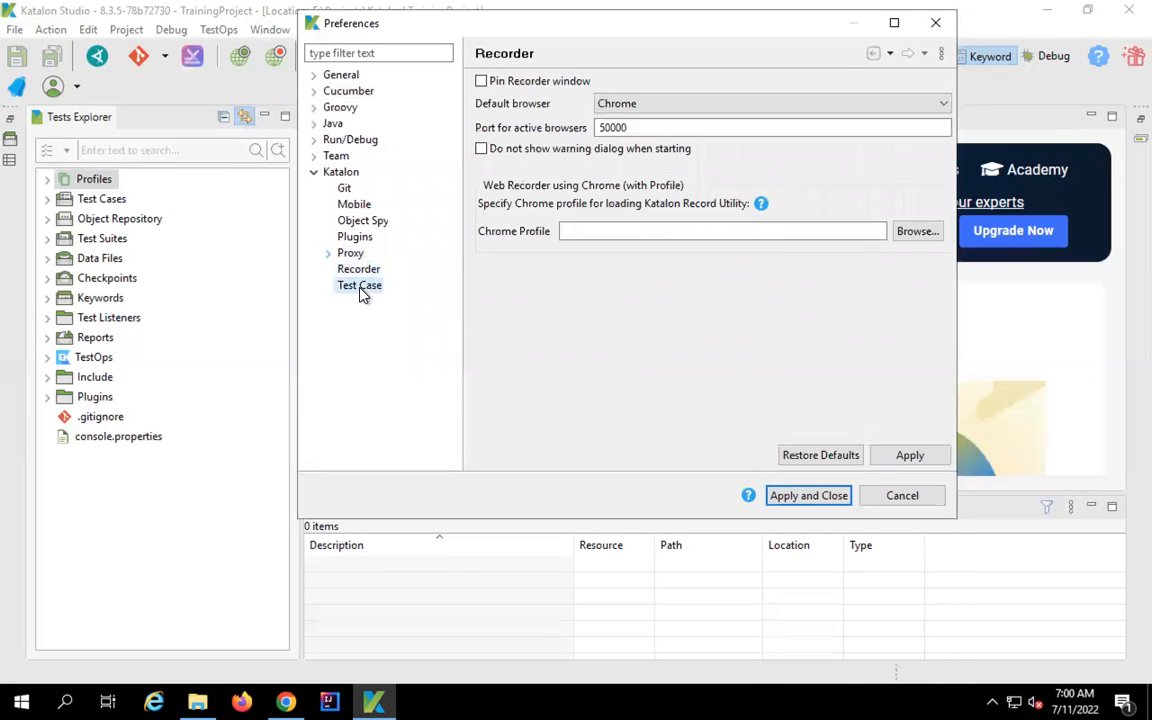
click(360, 287)
click(313, 163)
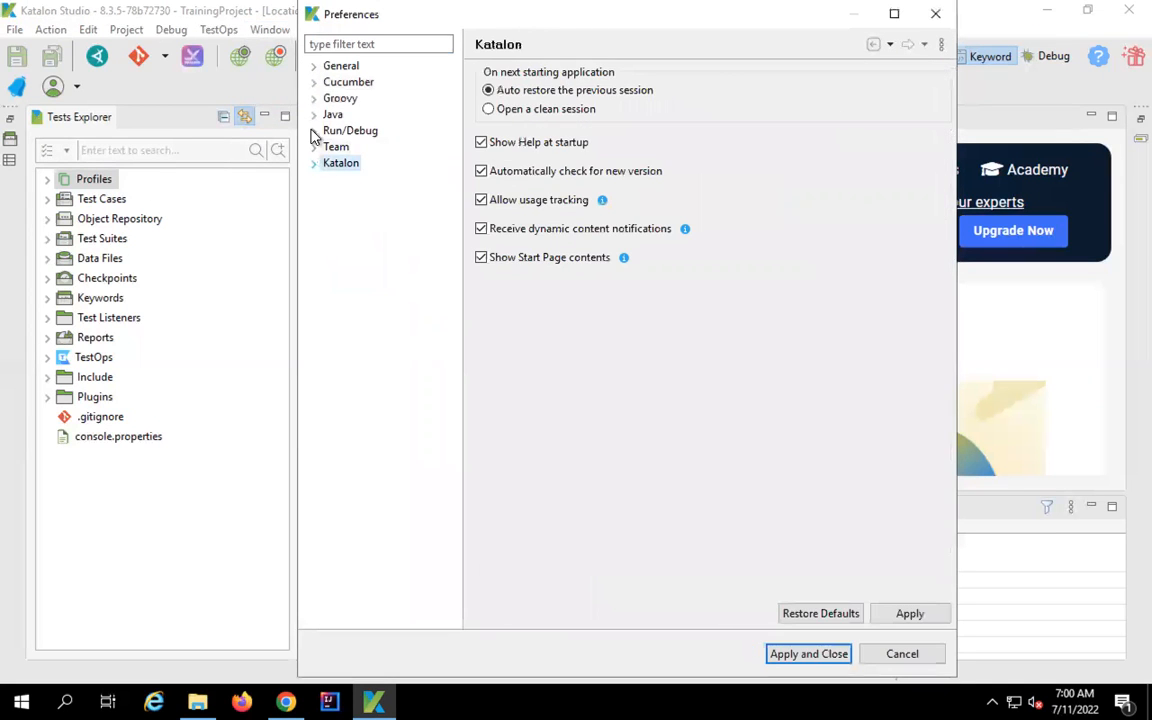
click(313, 66)
click(313, 66)
click(313, 83)
click(313, 83)
click(935, 14)
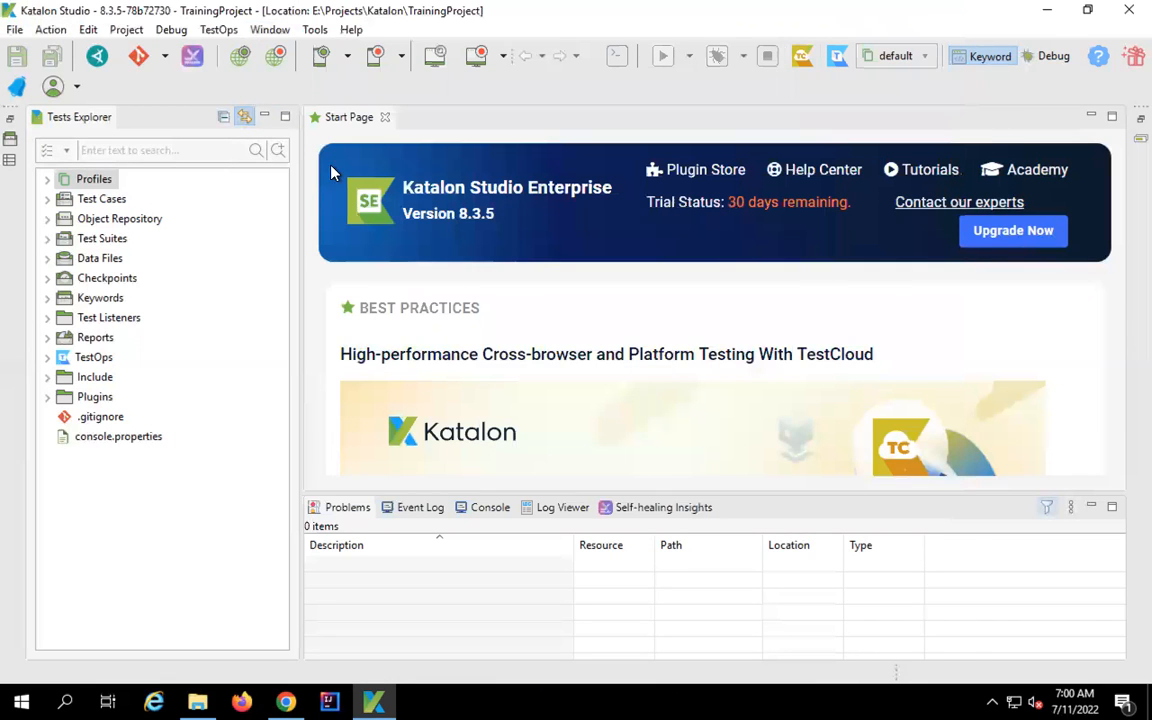
Switch to File Explorer, inspect D:\Tools\Katalon\Katalon_Studio_Windows_64-8.3.0 for its program files, and return to Katalon Studio
click(199, 701)
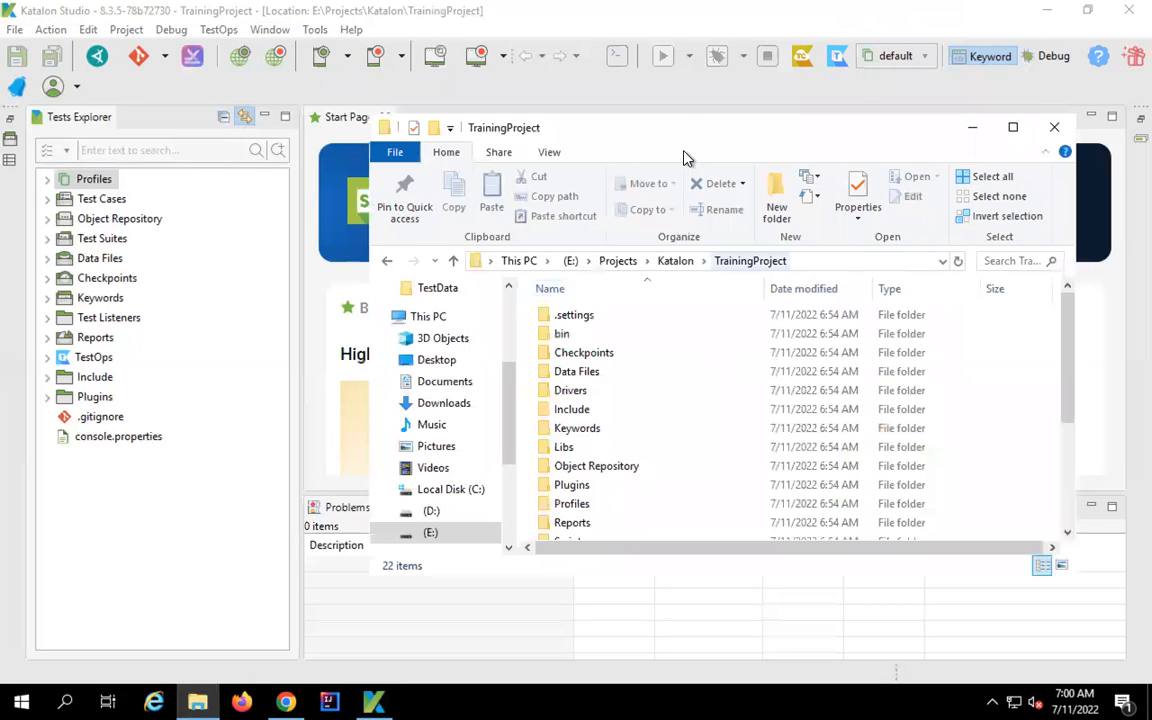
drag(682, 118, 666, 57)
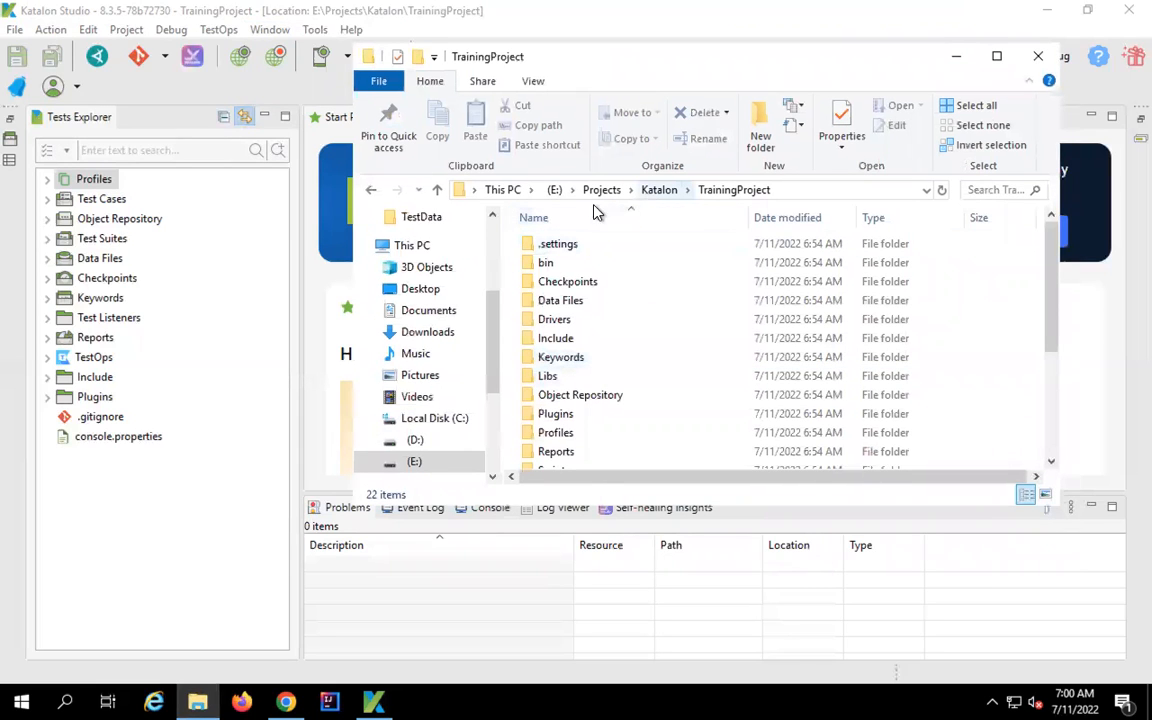
click(455, 447)
double_click(575, 320)
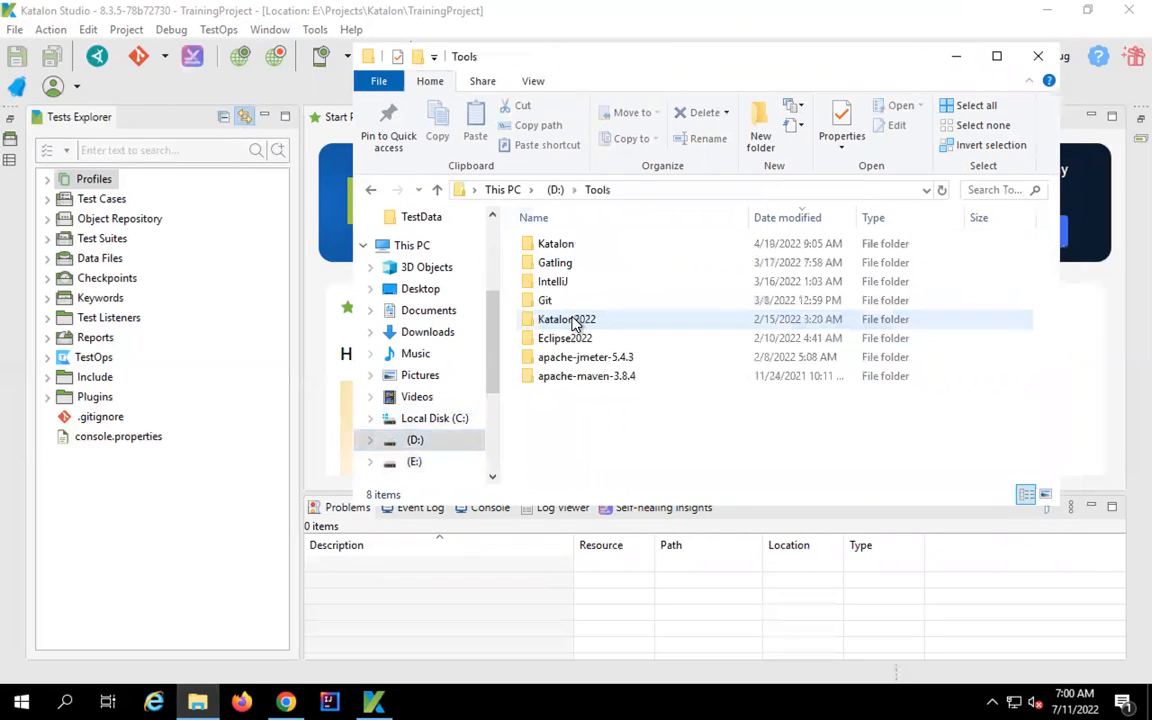
double_click(565, 244)
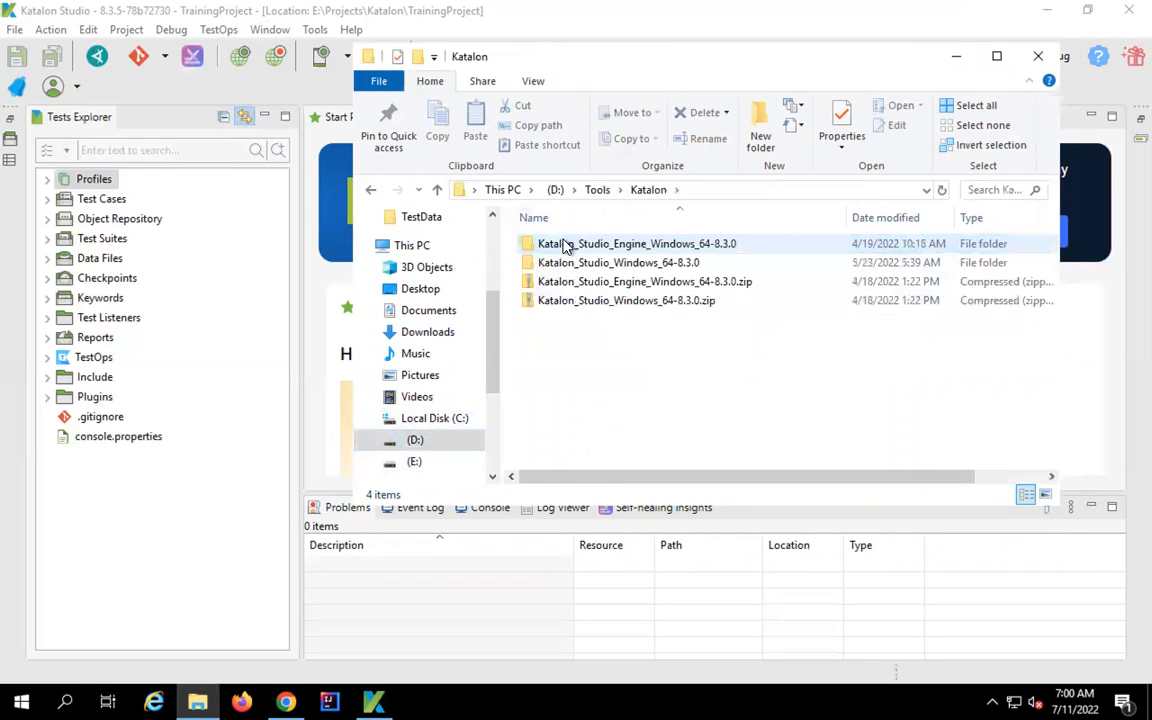
double_click(572, 263)
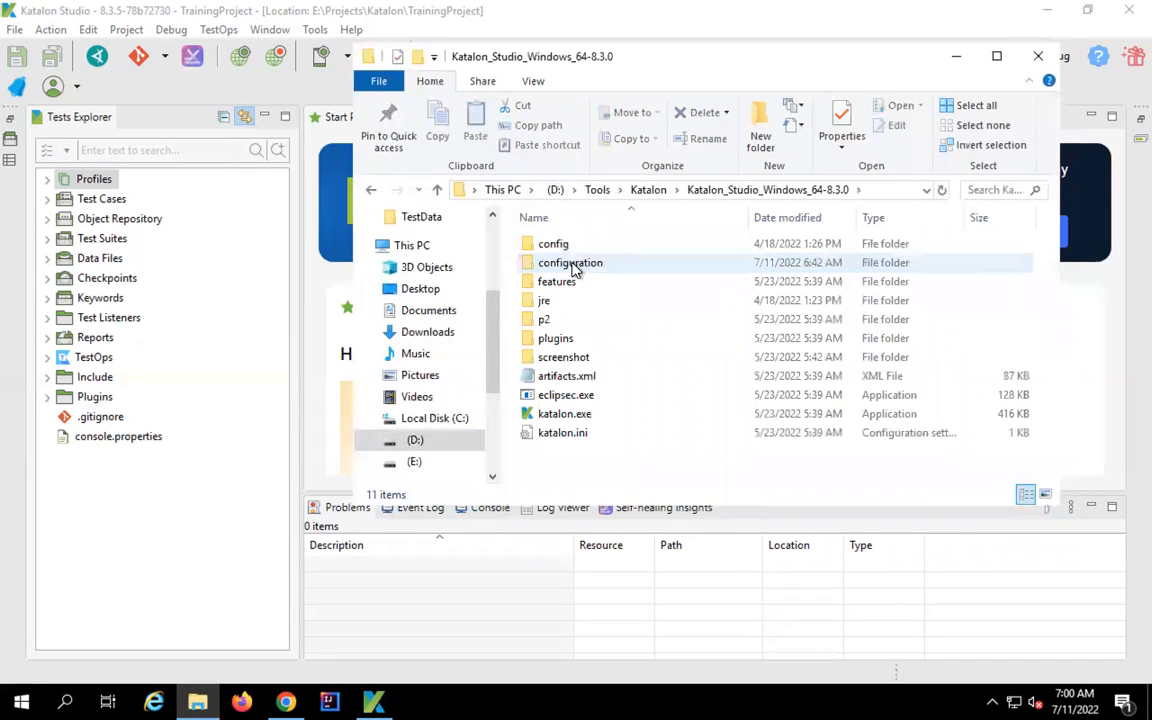
click(550, 399)
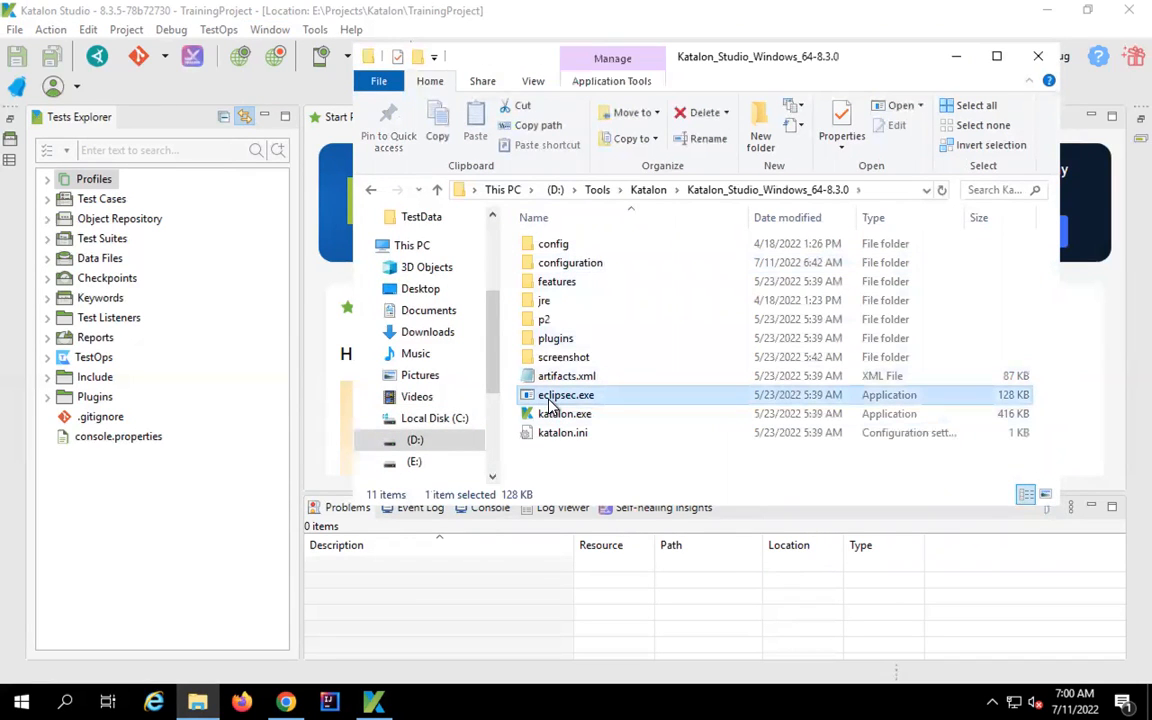
click(957, 57)
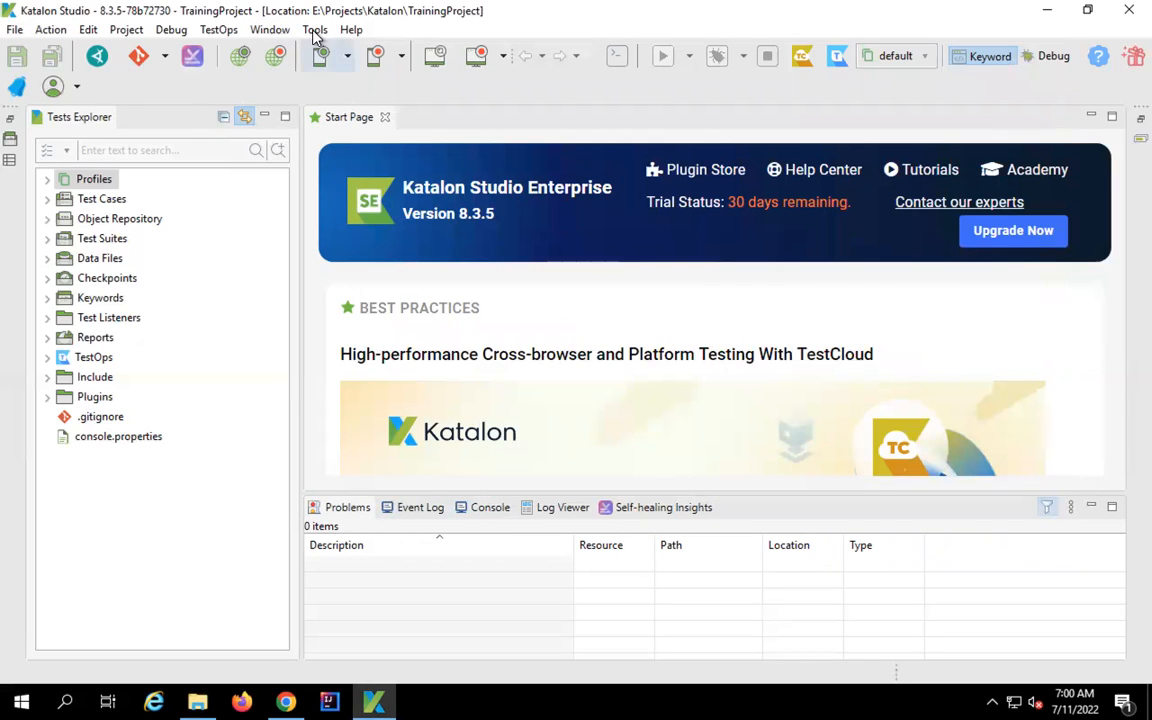
Look over the tool commands for plugins, WebDriver updates, web, utility, iOS, Windows and test objects without running any
click(270, 32)
mouse_move(316, 33)
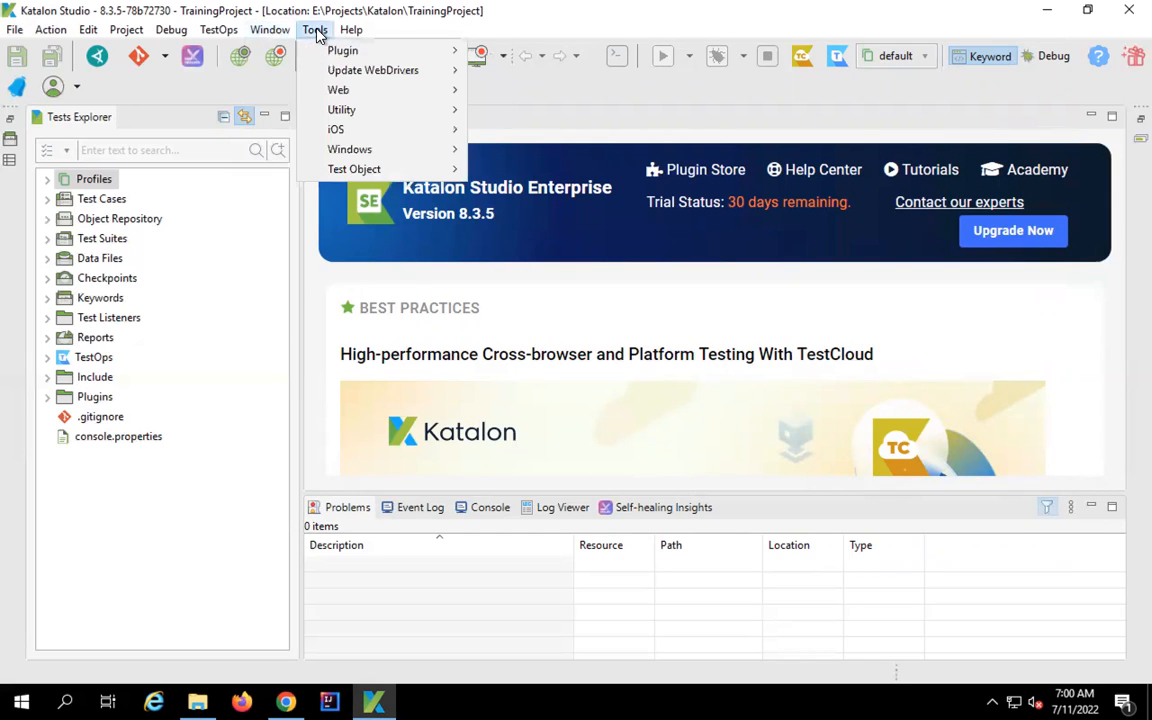
mouse_move(365, 55)
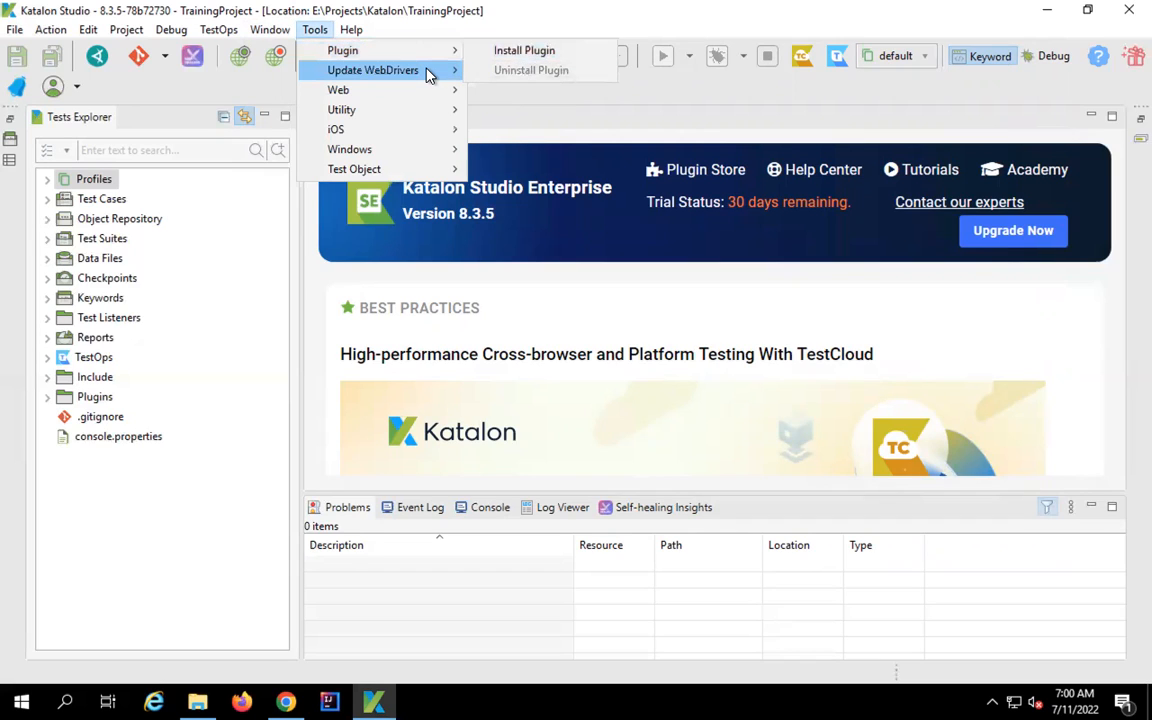
mouse_move(428, 74)
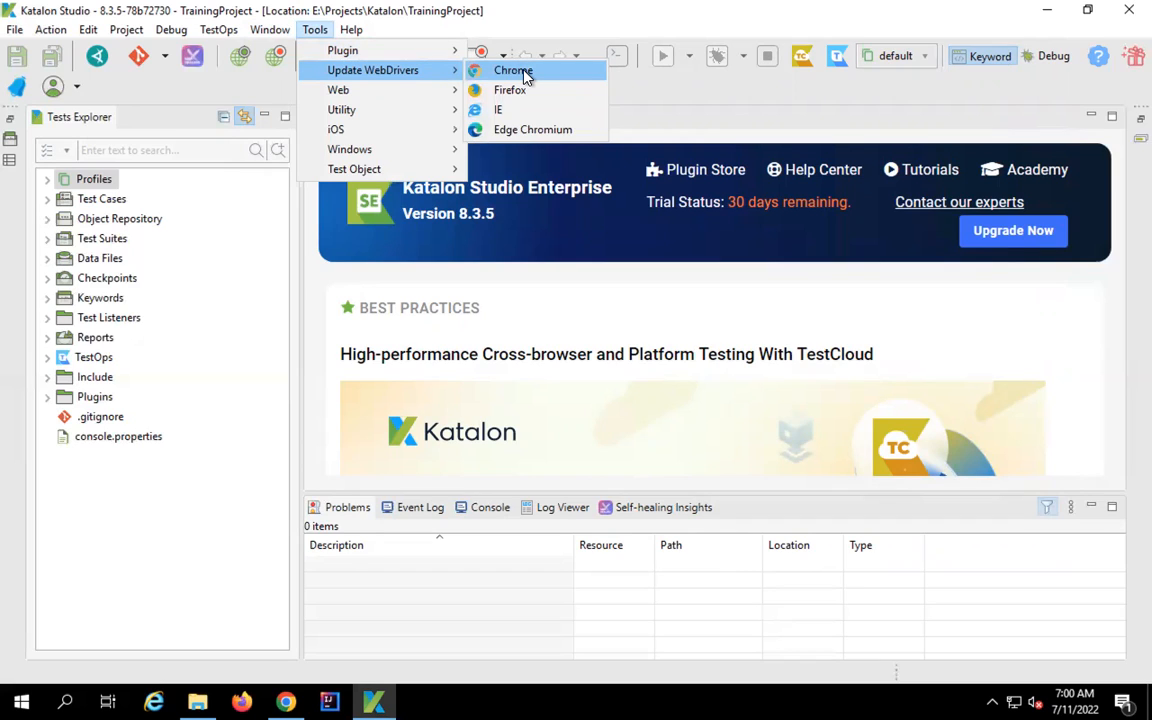
mouse_move(400, 98)
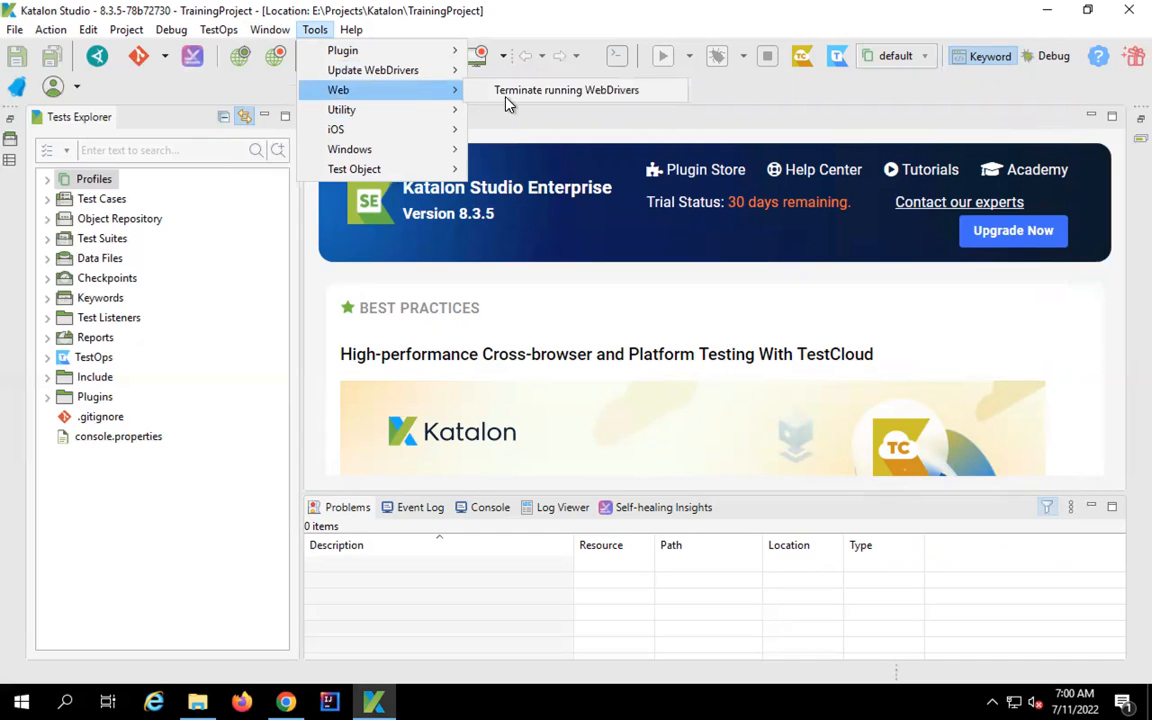
mouse_move(420, 122)
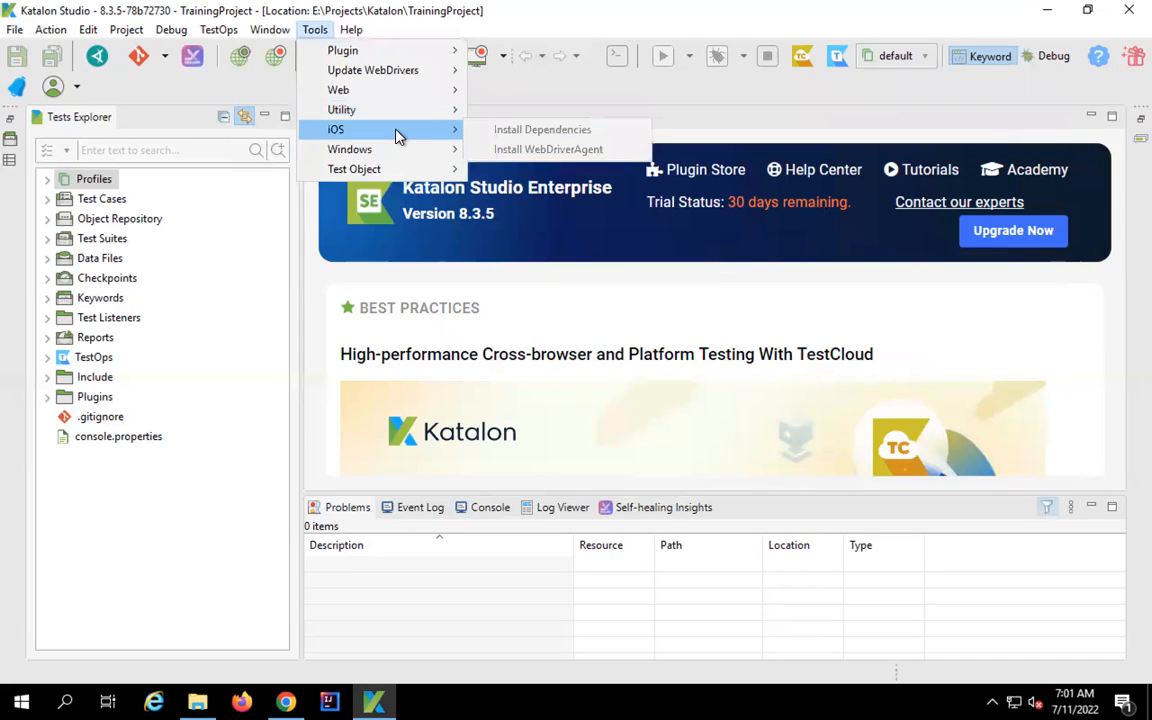
mouse_move(397, 159)
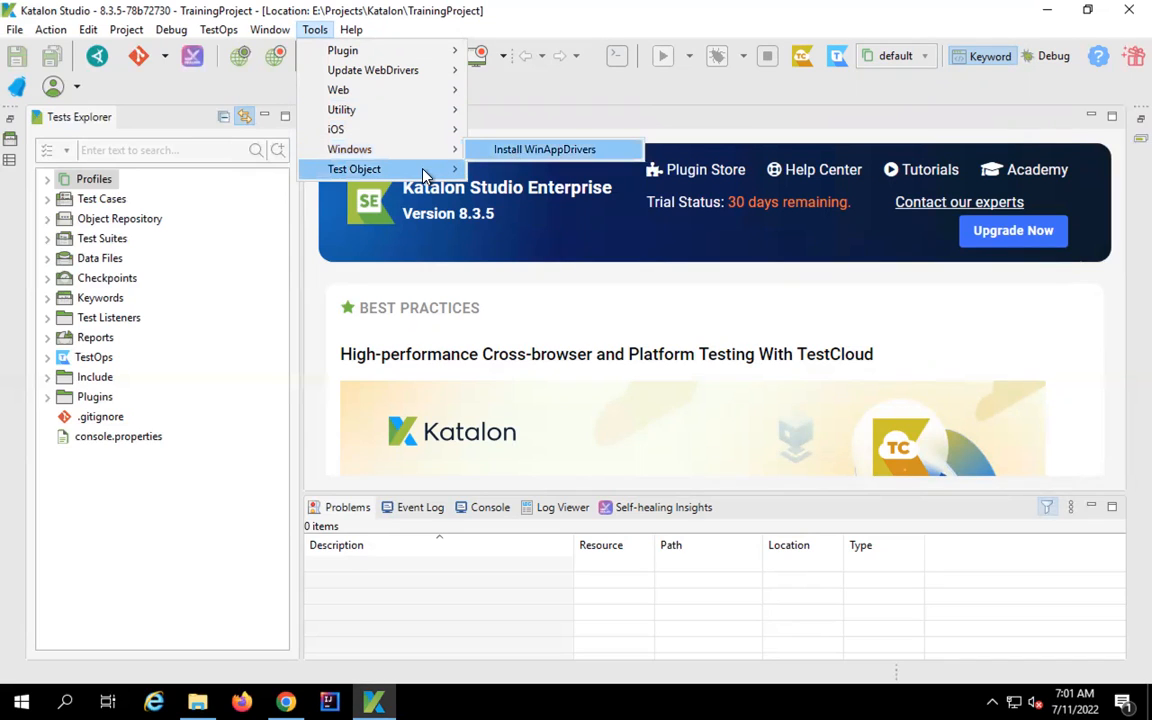
mouse_move(425, 175)
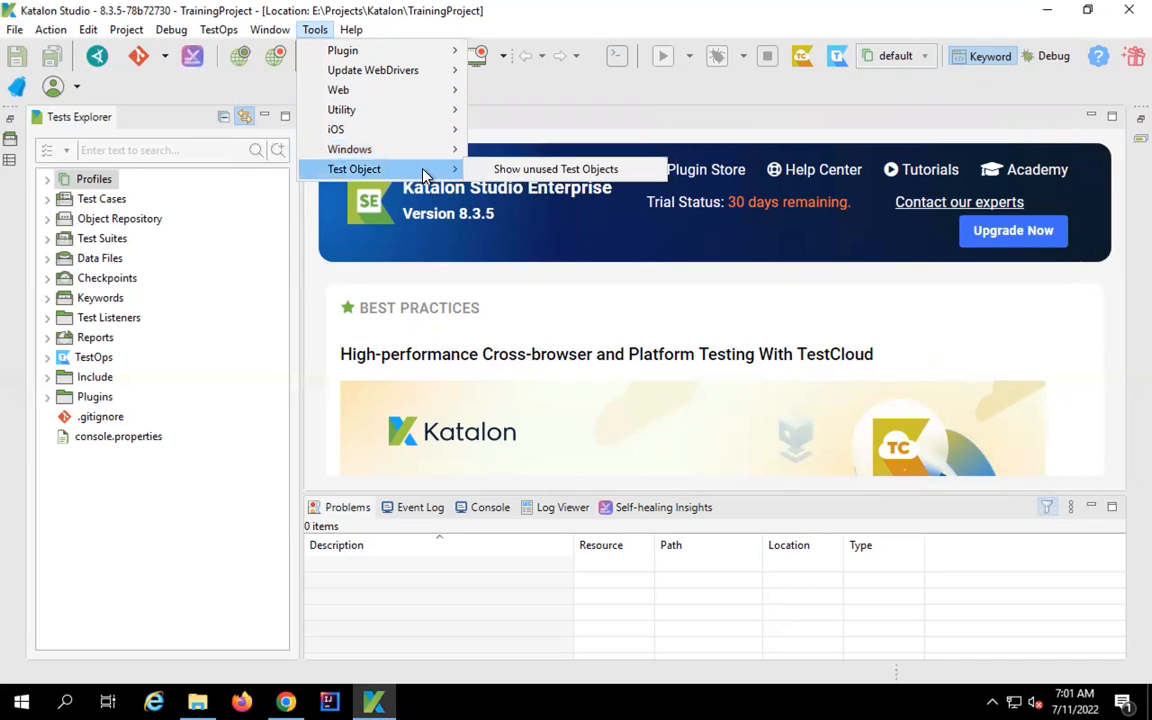
click(507, 122)
View the About information for Katalon Studio, dismiss it and open the Quickstart guide
click(351, 30)
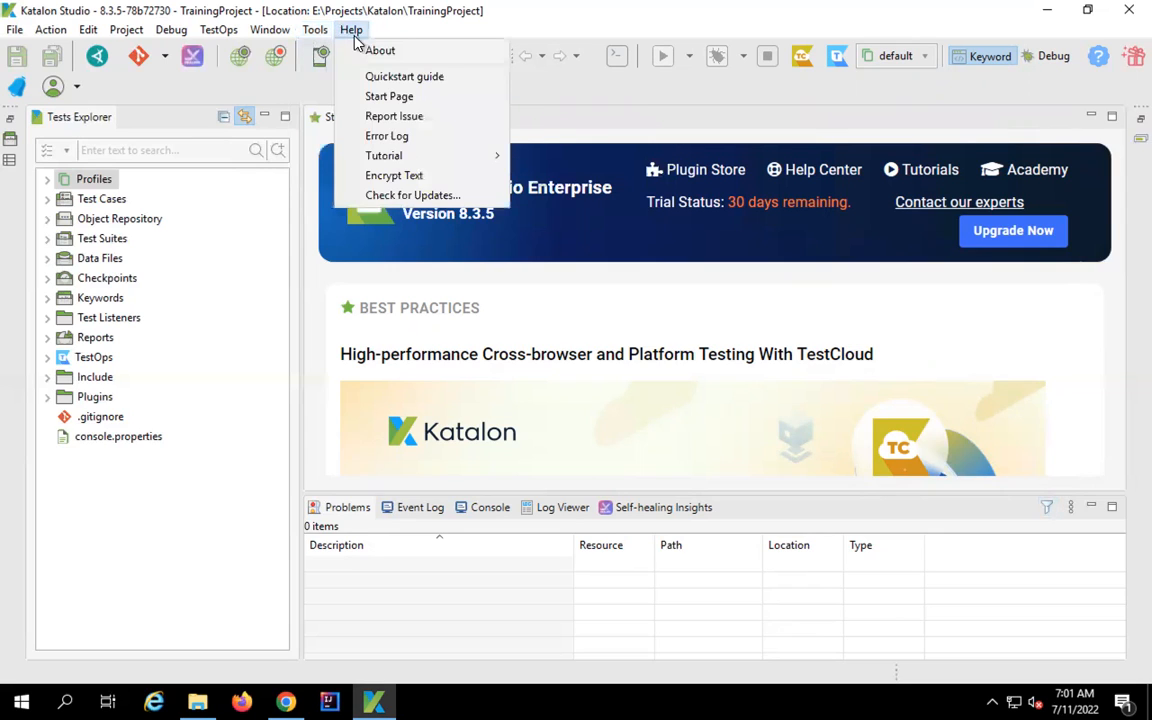
click(371, 56)
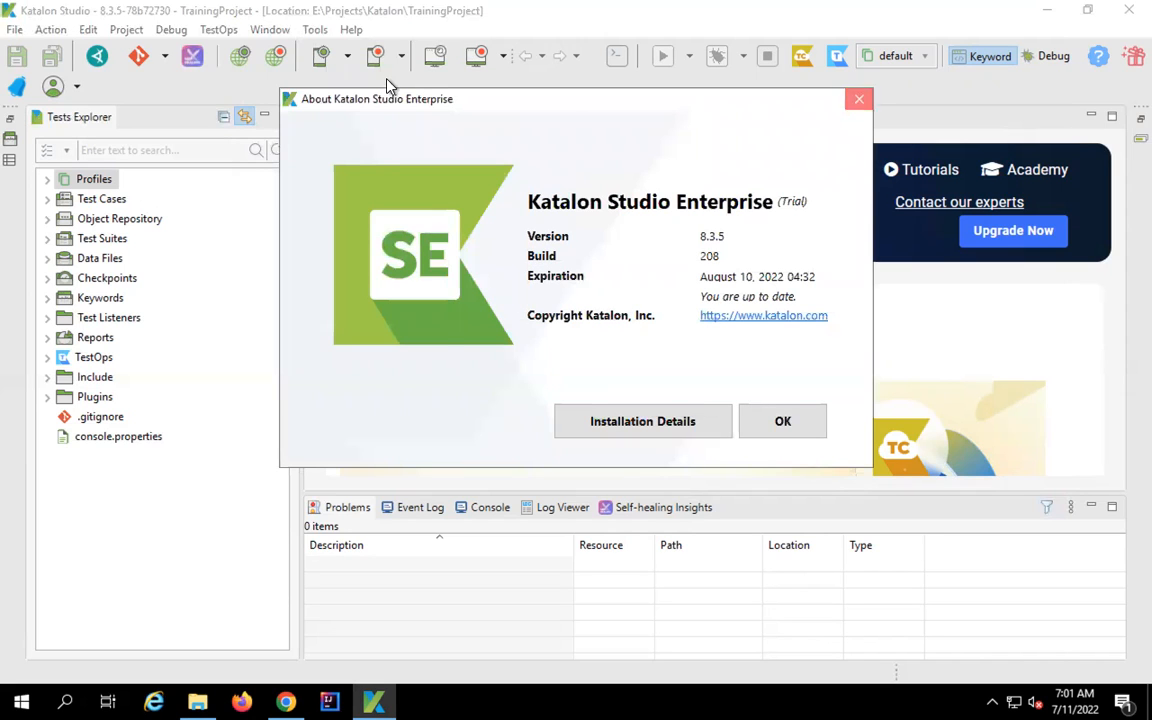
click(351, 29)
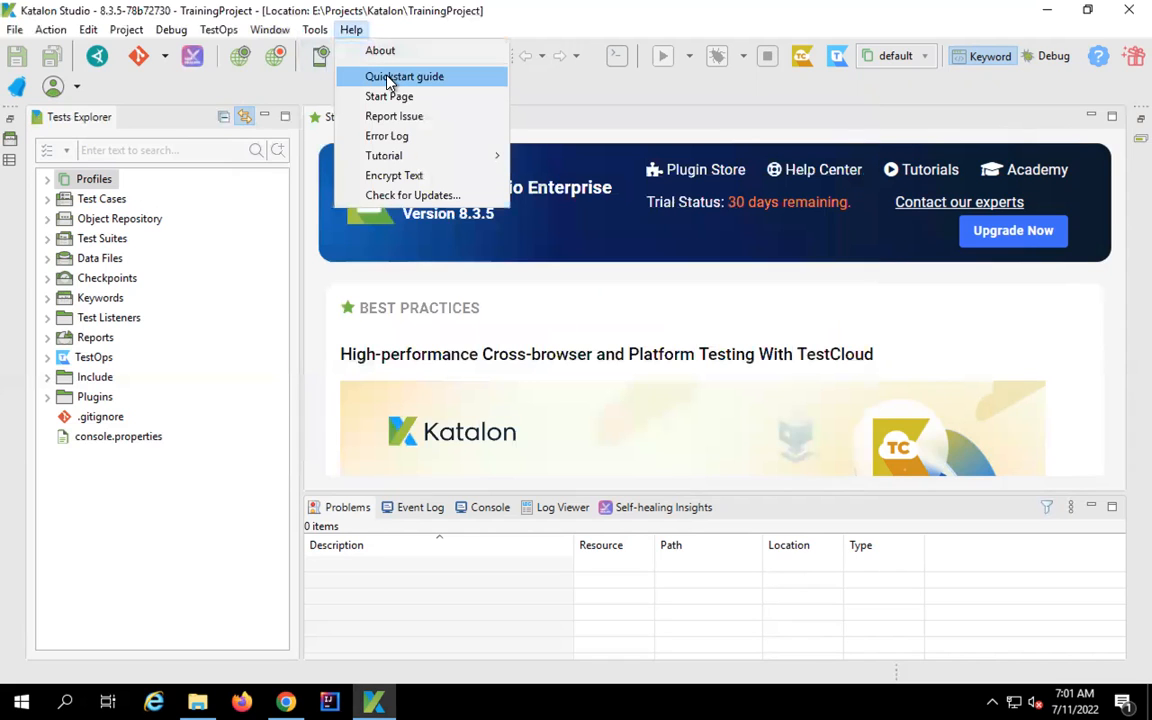
click(489, 79)
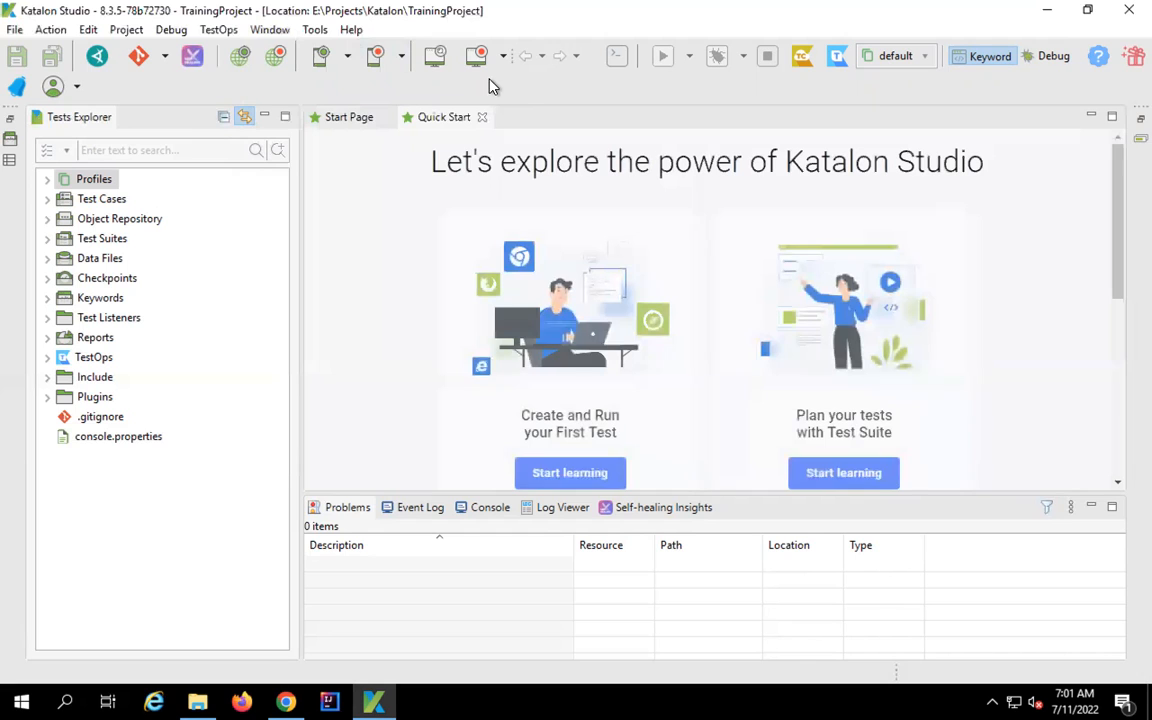
Look through the Quick Start lessons and the remaining help commands, bringing the Start Page back up
scroll(460, 302, down, 2)
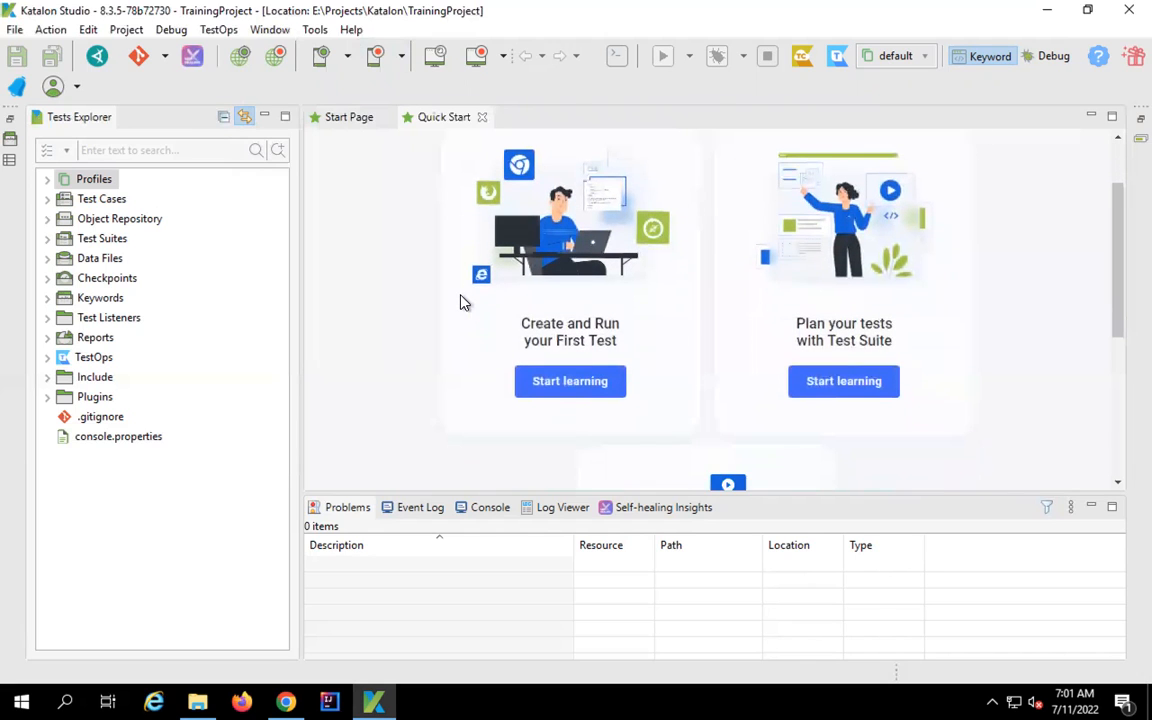
scroll(545, 422, down, 2)
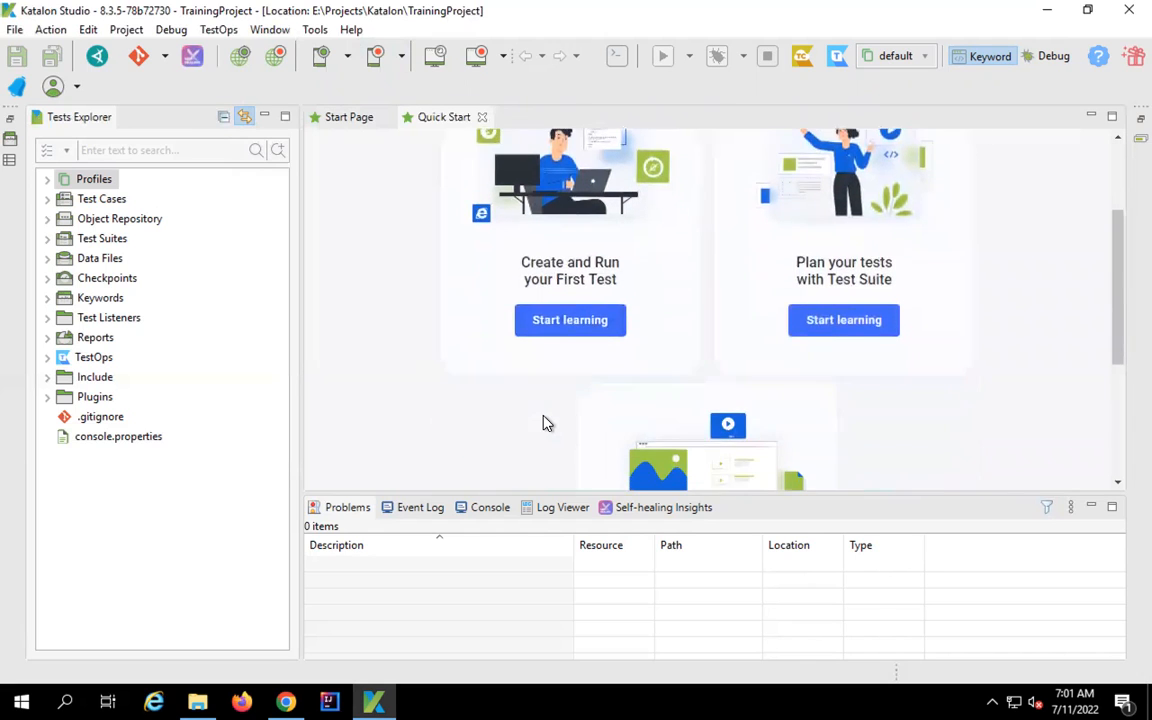
scroll(545, 422, down, 1)
click(351, 31)
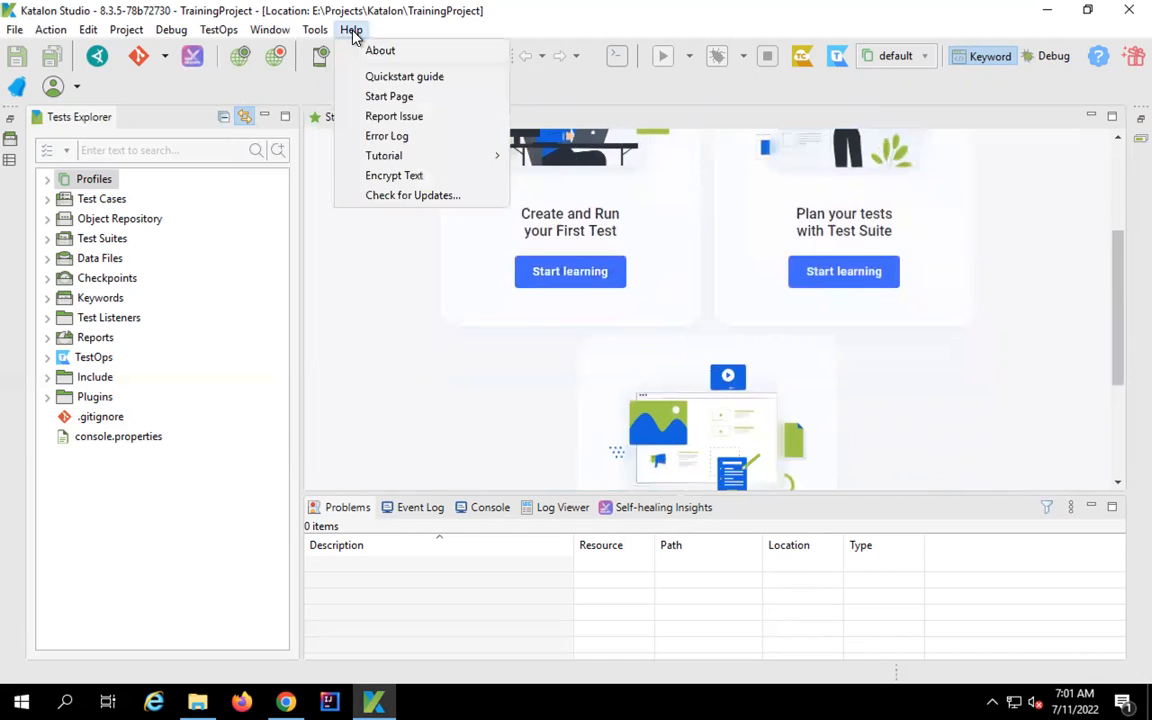
click(376, 97)
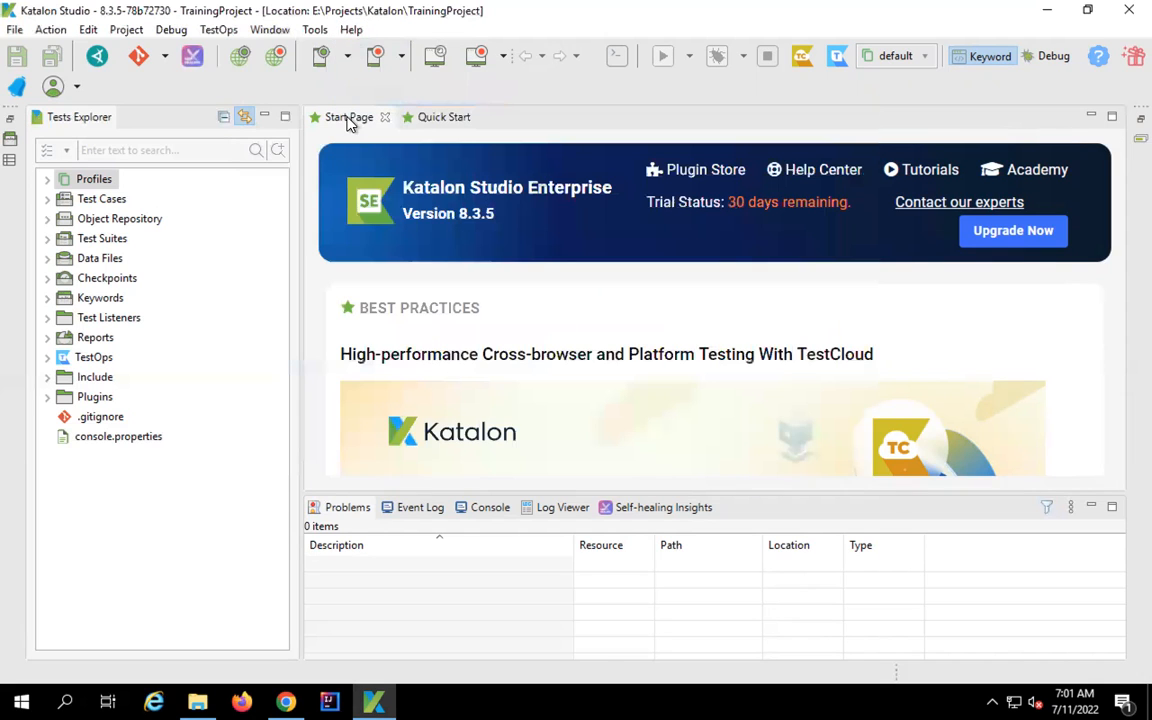
click(351, 30)
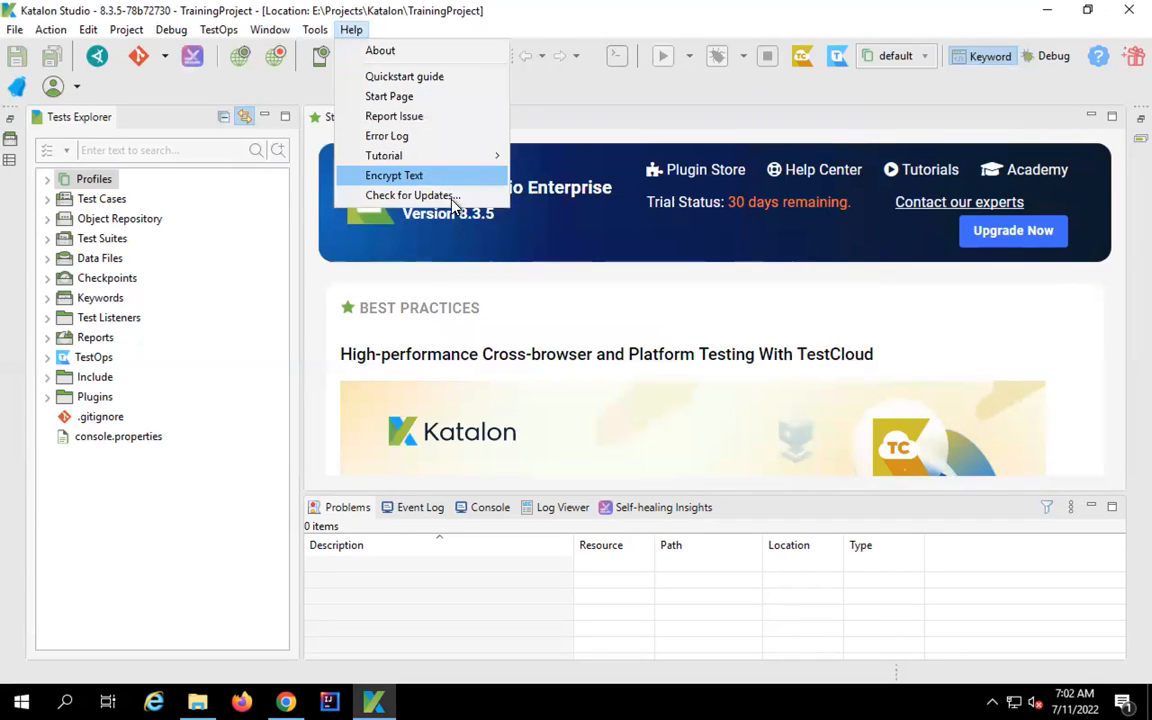
click(522, 306)
mouse_move(3, 19)
mouse_down()
mouse_move(283, 44)
mouse_move(428, 31)
mouse_up()
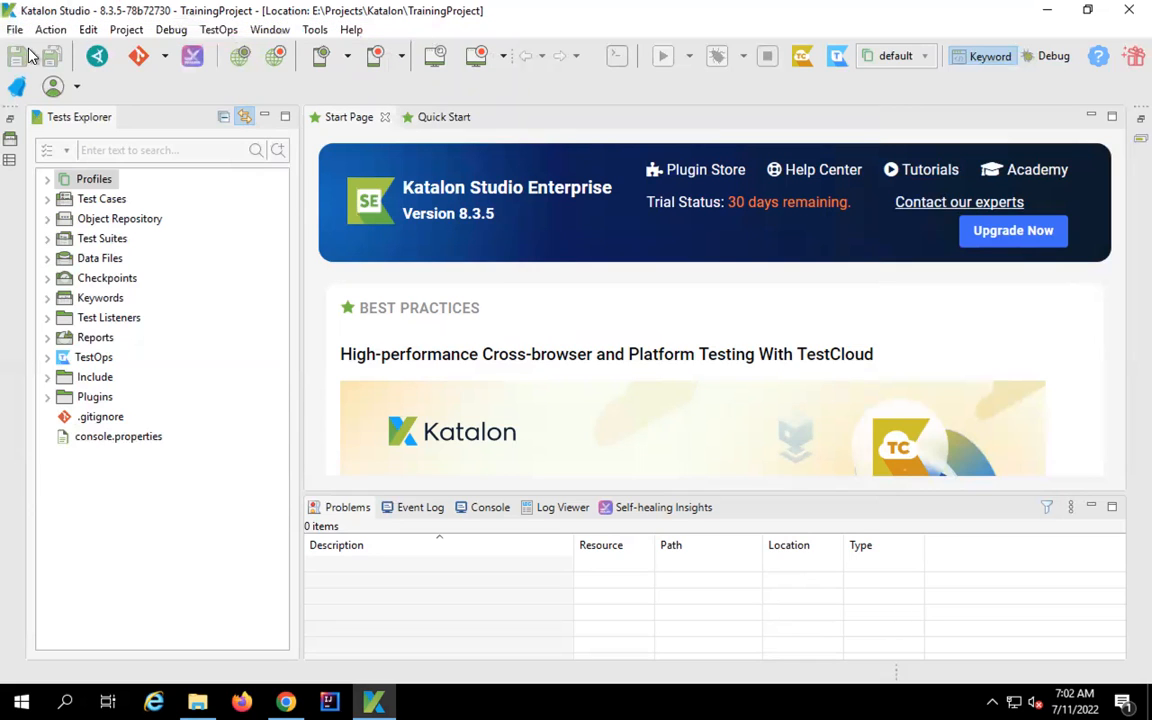
drag(4, 44, 1140, 118)
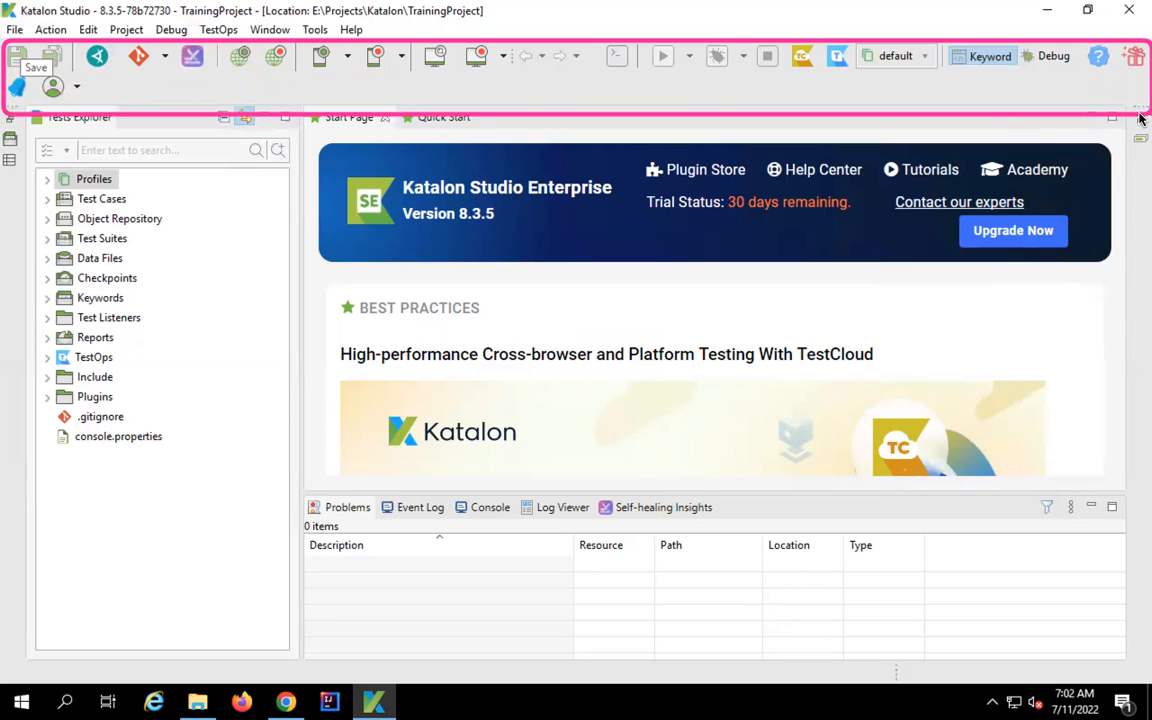
mouse_move(4, 43)
mouse_down()
mouse_move(72, 63)
mouse_move(76, 76)
mouse_move(114, 73)
mouse_up()
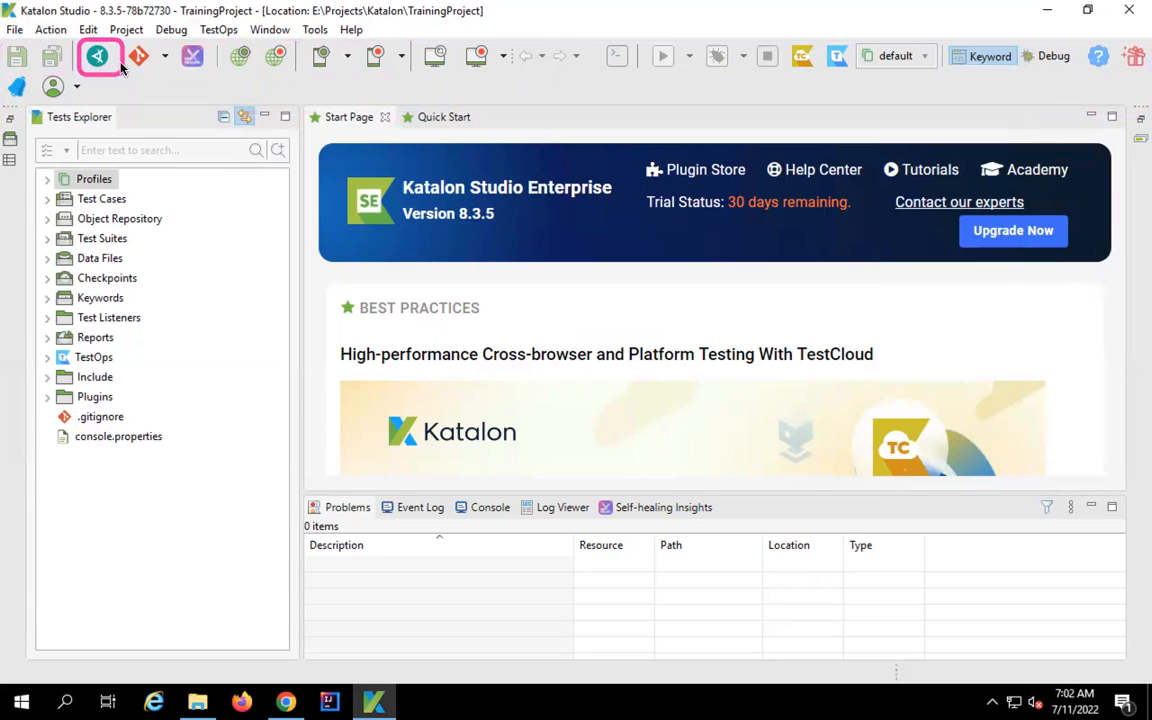
drag(122, 41, 181, 76)
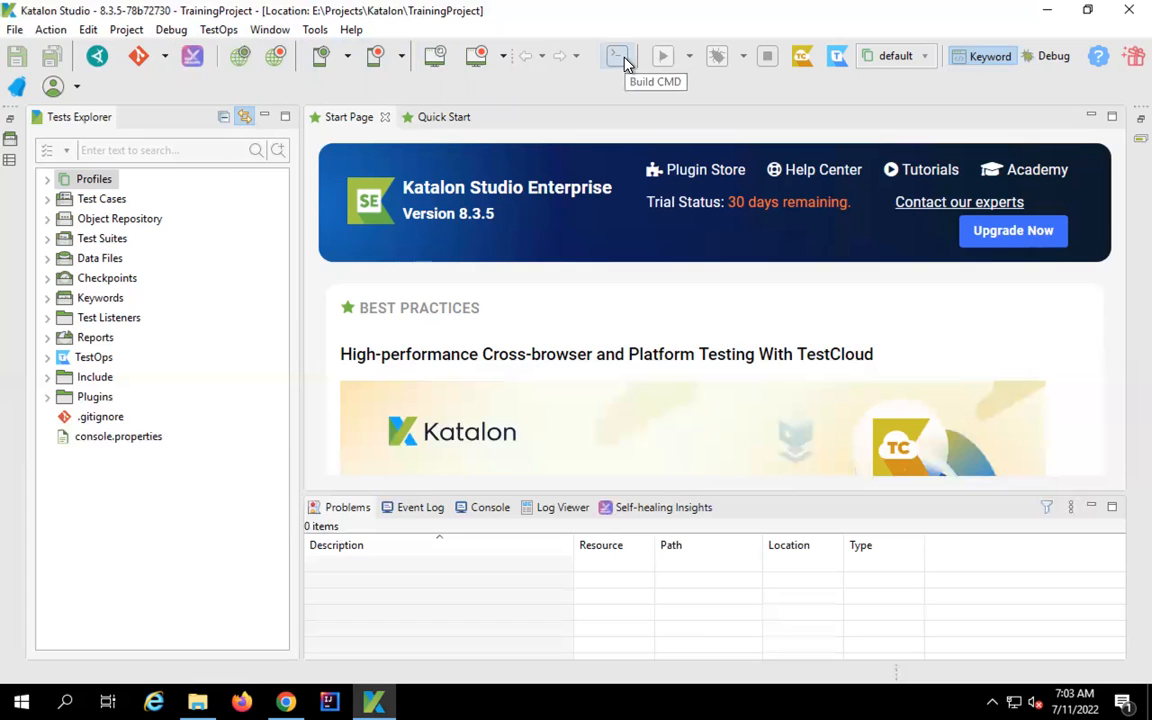
drag(648, 38, 698, 90)
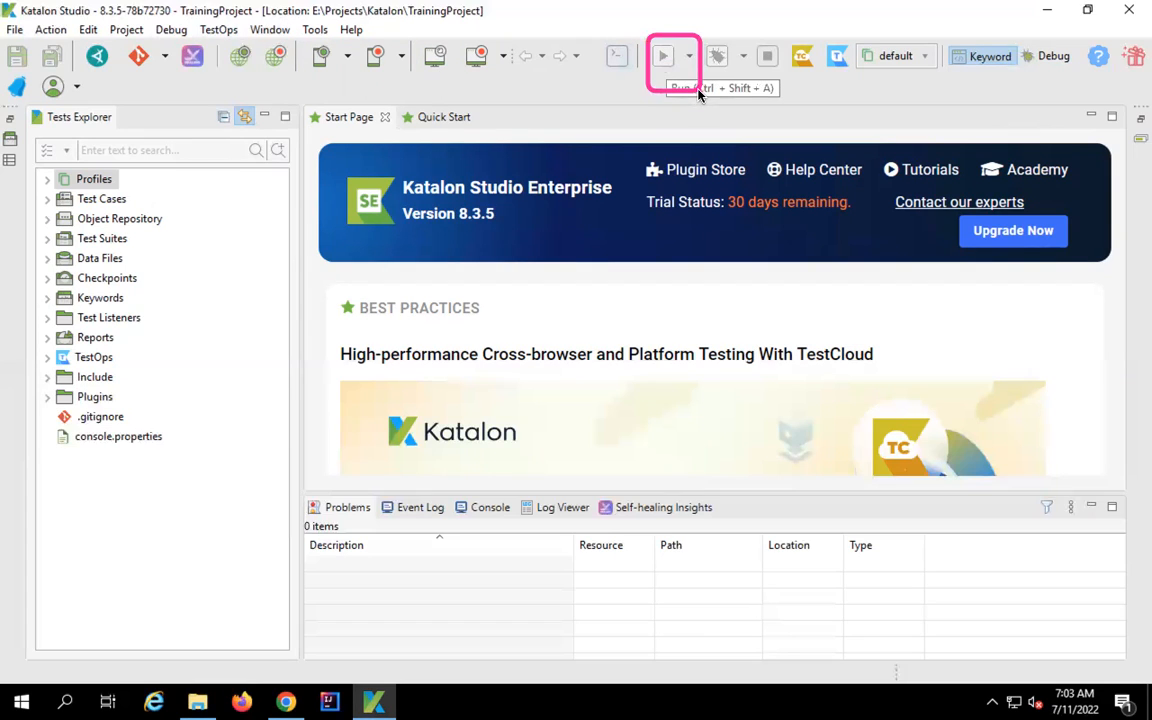
key(Escape)
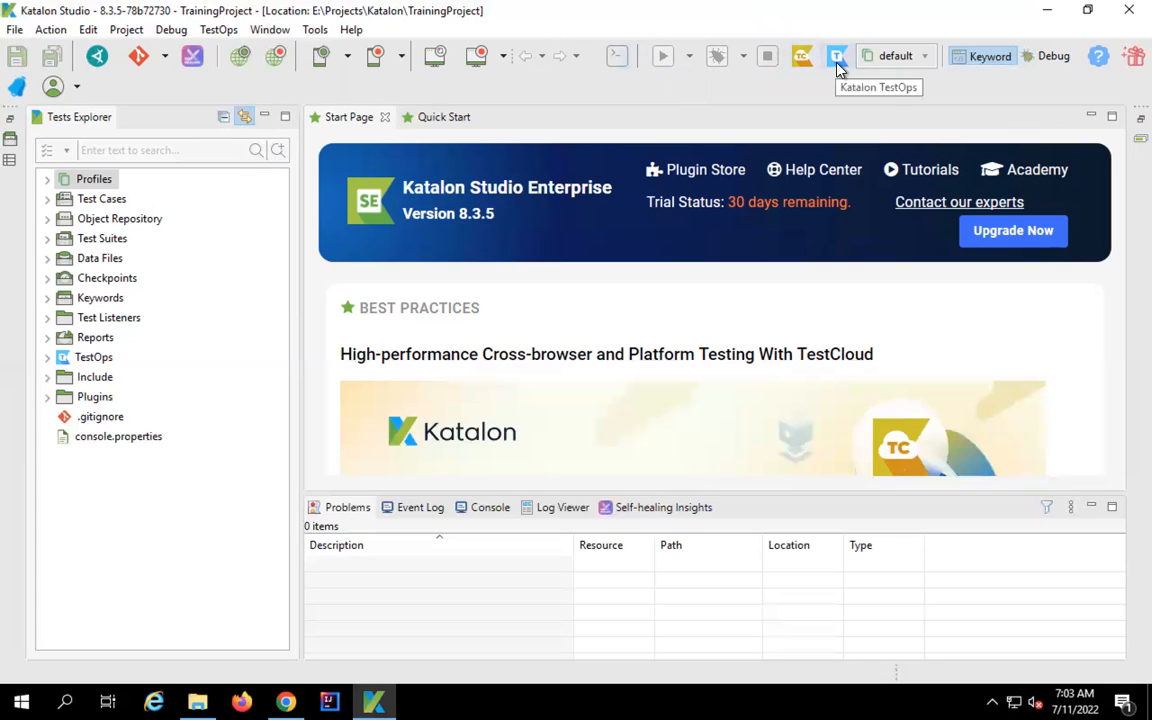
Look over the execution profile choices, support options, friend invitation, notifications and account commands without choosing any of them
click(928, 63)
click(904, 78)
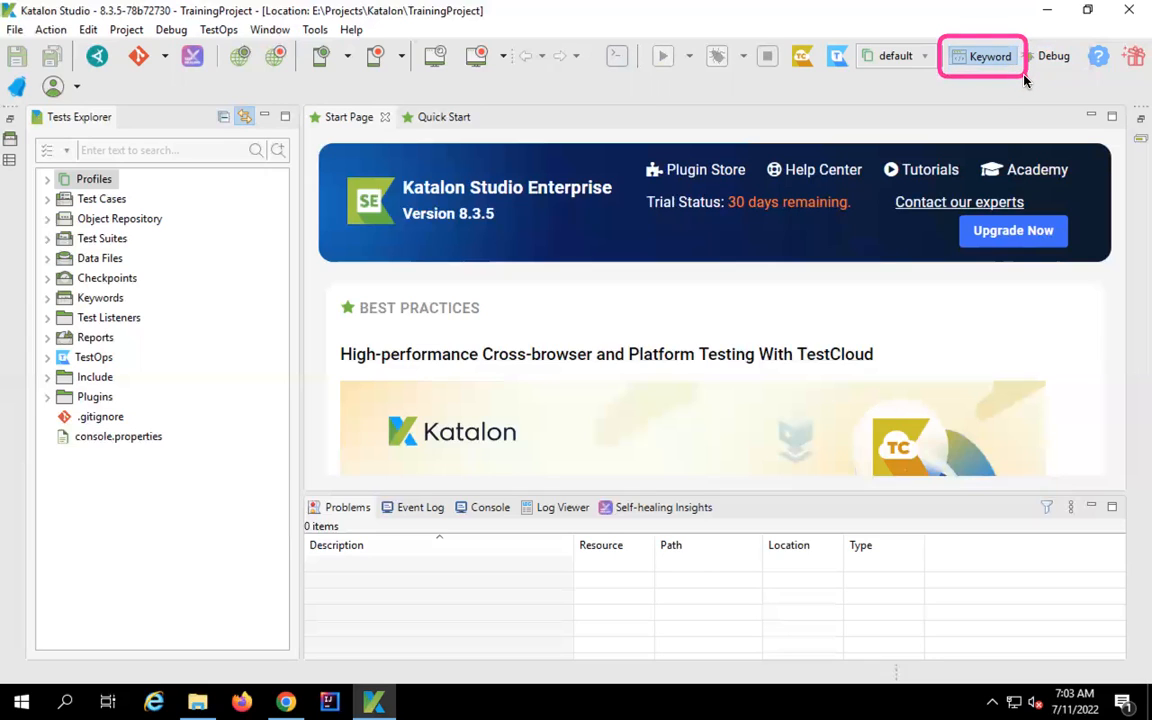
click(1098, 64)
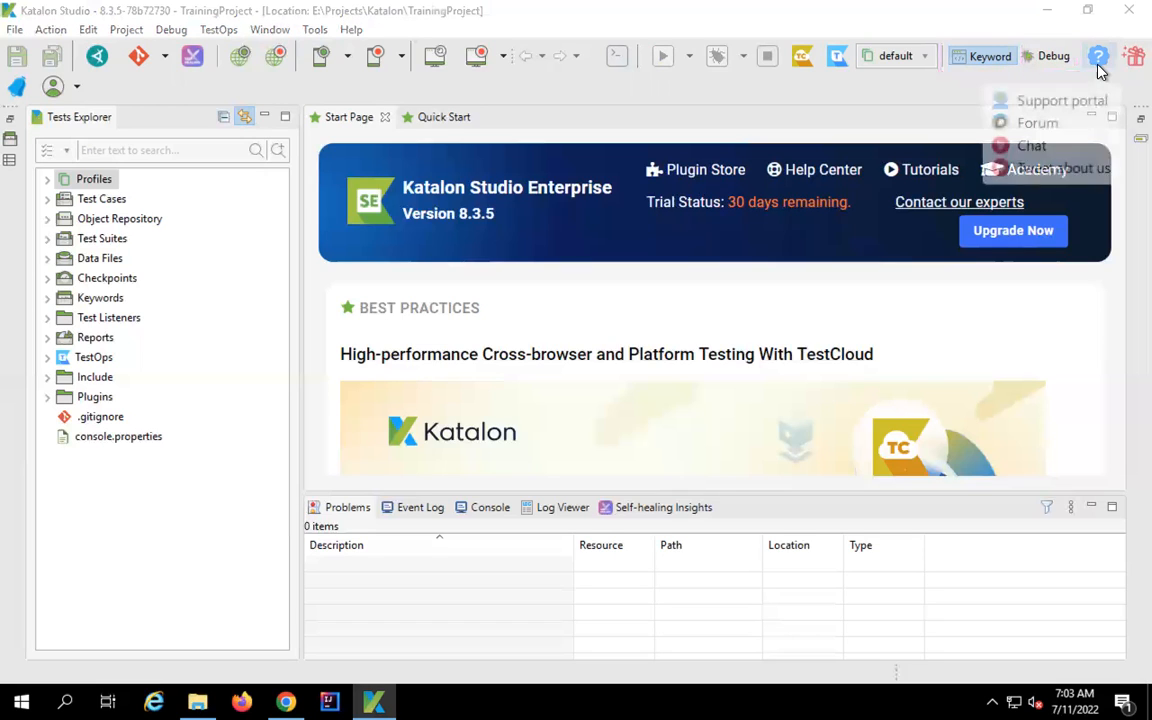
click(1130, 63)
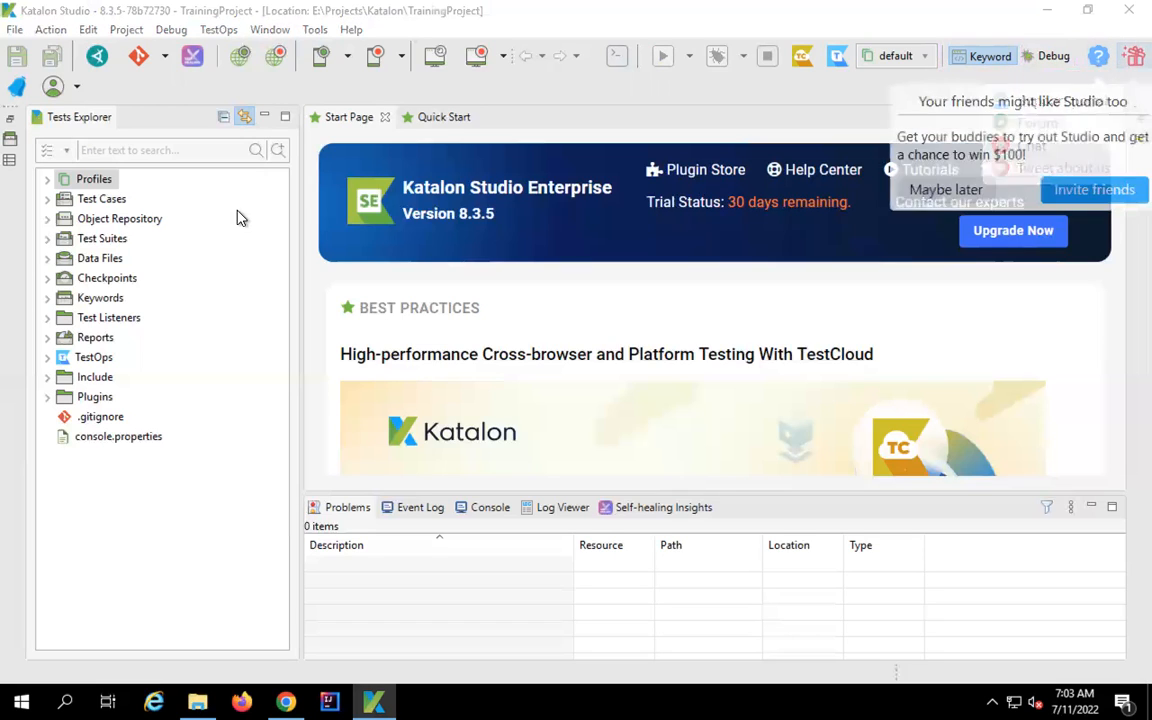
click(20, 88)
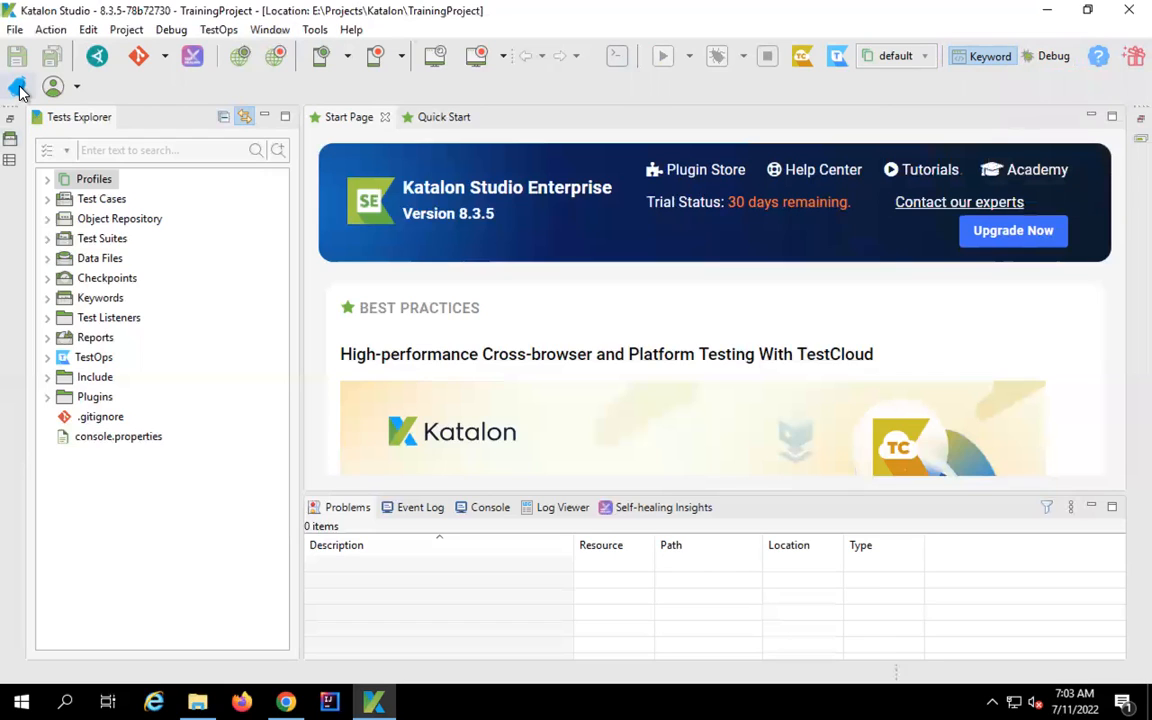
click(77, 91)
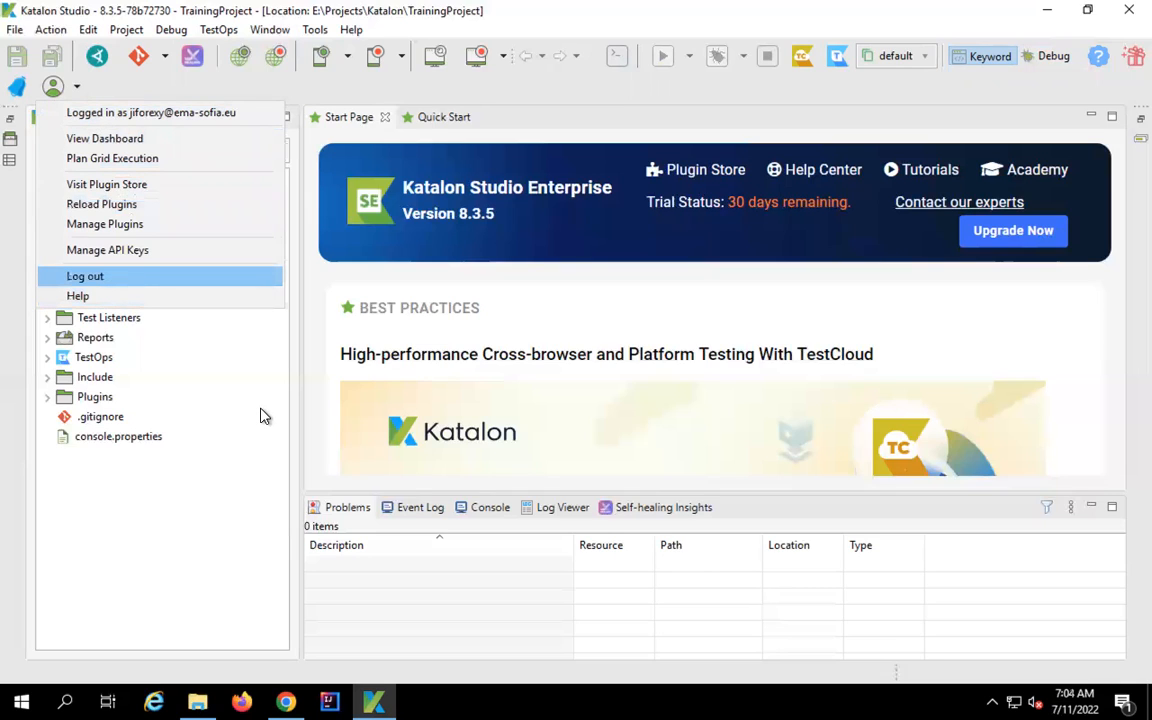
click(238, 372)
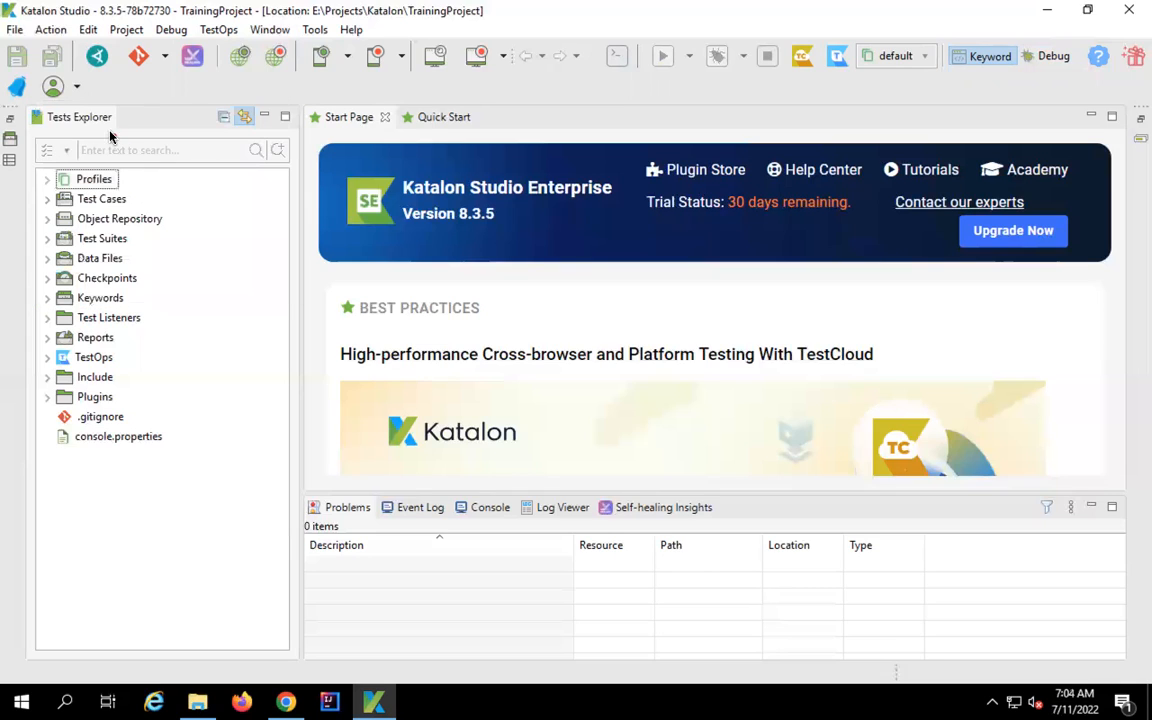
mouse_move(52, 130)
mouse_down()
mouse_move(288, 386)
mouse_move(310, 540)
mouse_move(278, 597)
mouse_move(298, 572)
mouse_move(293, 548)
mouse_up()
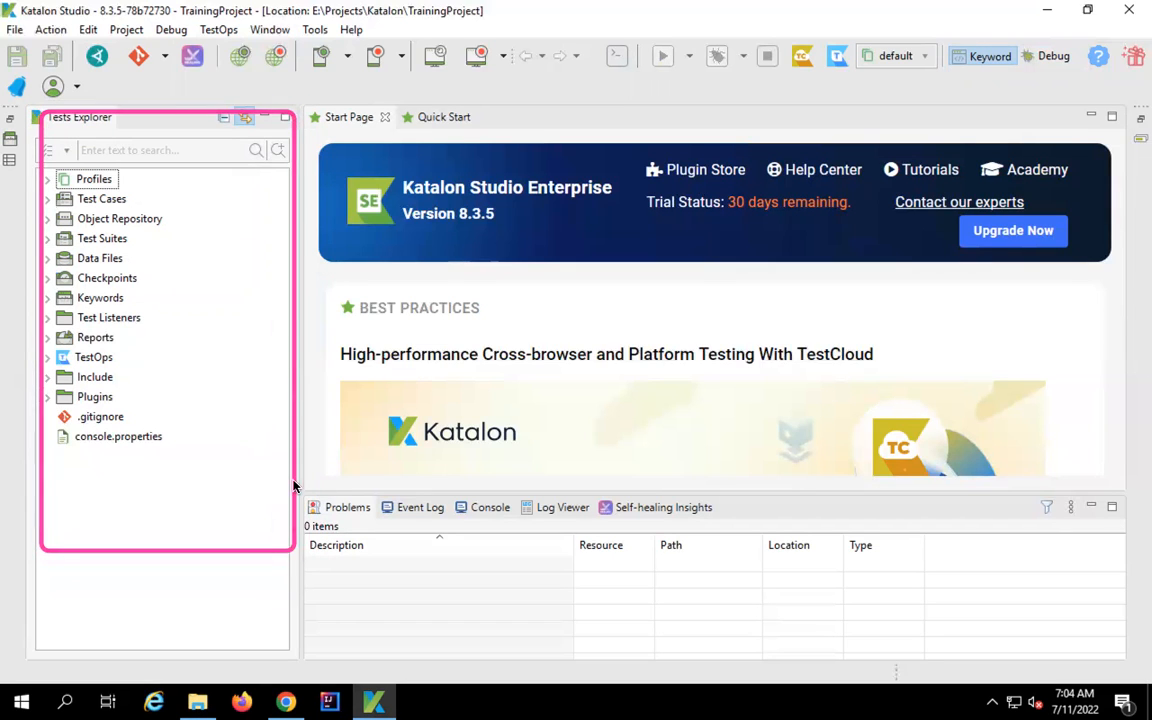
mouse_move(310, 108)
mouse_down()
mouse_move(879, 345)
mouse_move(1139, 514)
mouse_move(1124, 465)
mouse_up()
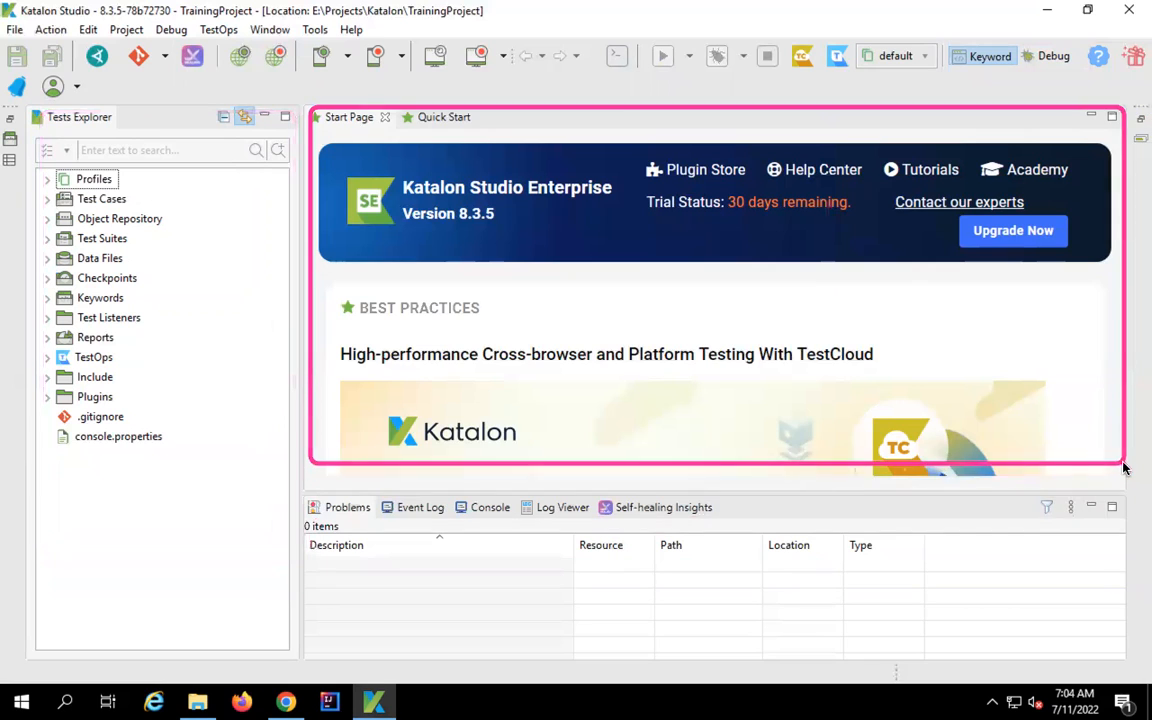
drag(54, 171, 214, 424)
drag(322, 119, 1140, 469)
drag(3, 128, 32, 148)
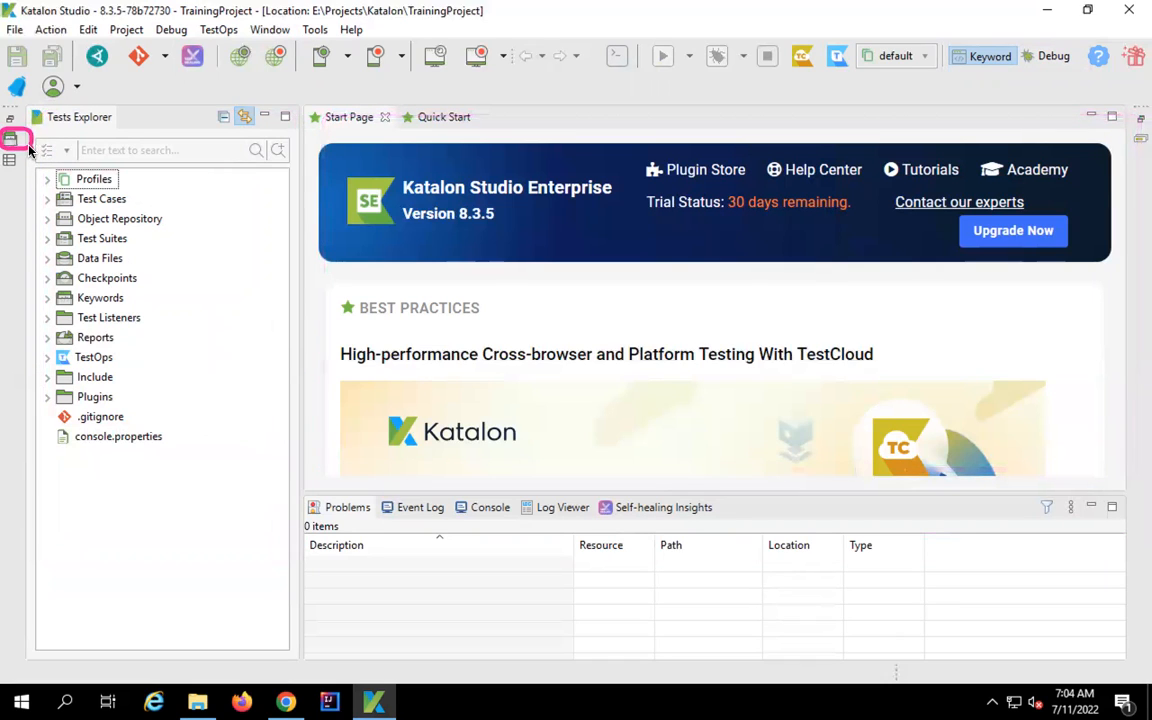
drag(310, 494, 762, 553)
View the Event Log, Console and Log Viewer output one after another, and return to the Problems list
click(401, 507)
click(488, 508)
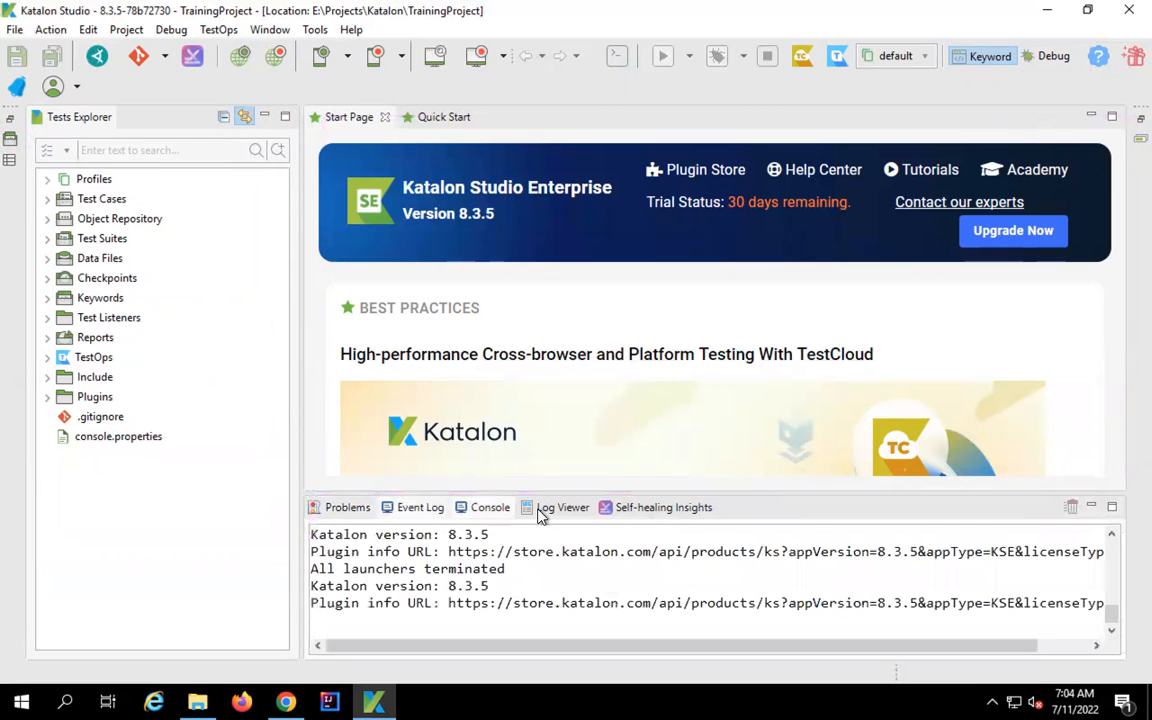
click(557, 508)
click(345, 510)
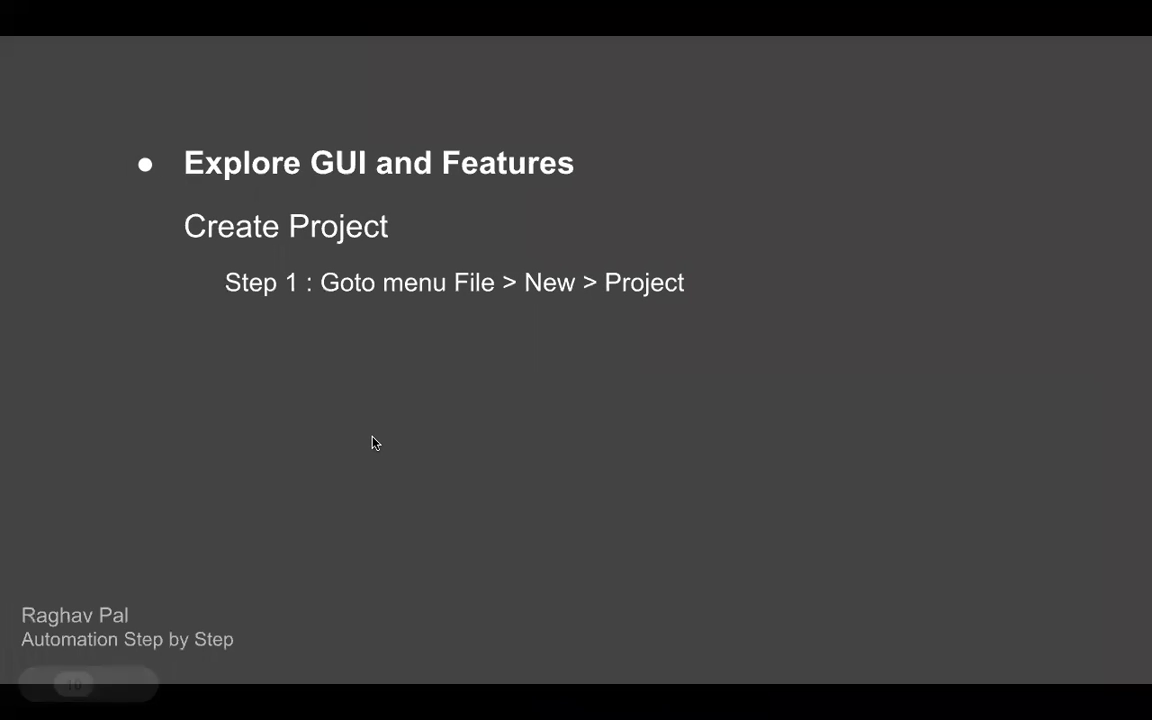
key(Right)
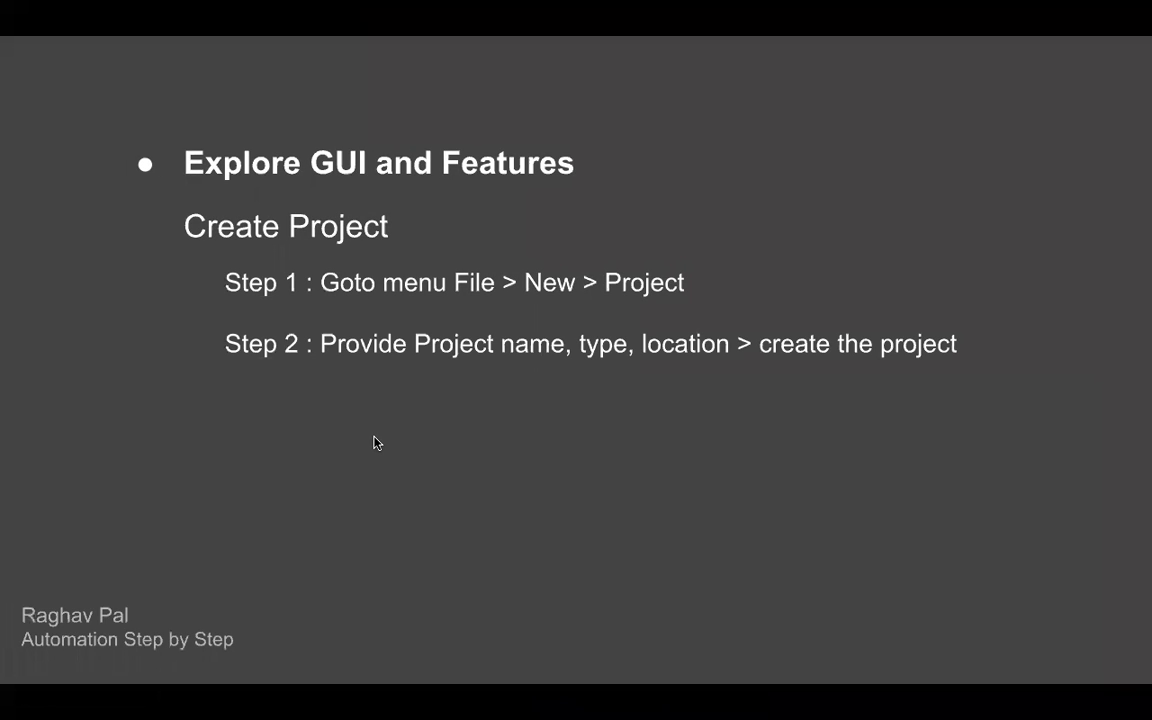
key(Right)
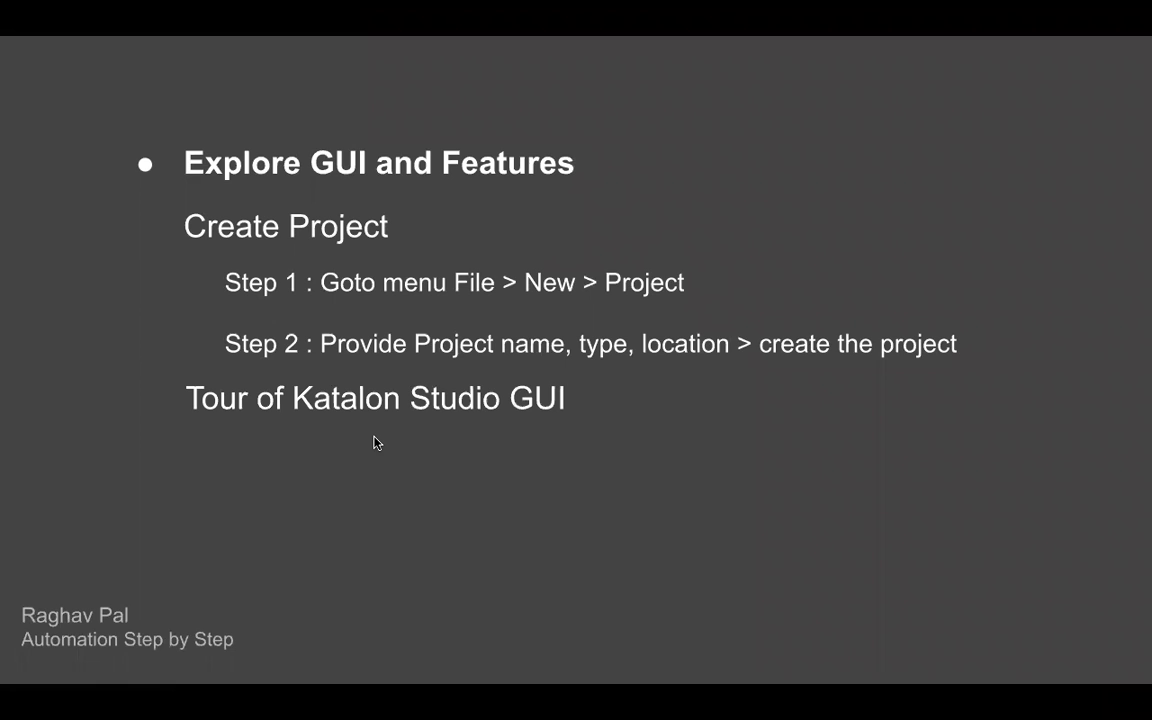
key(Right)
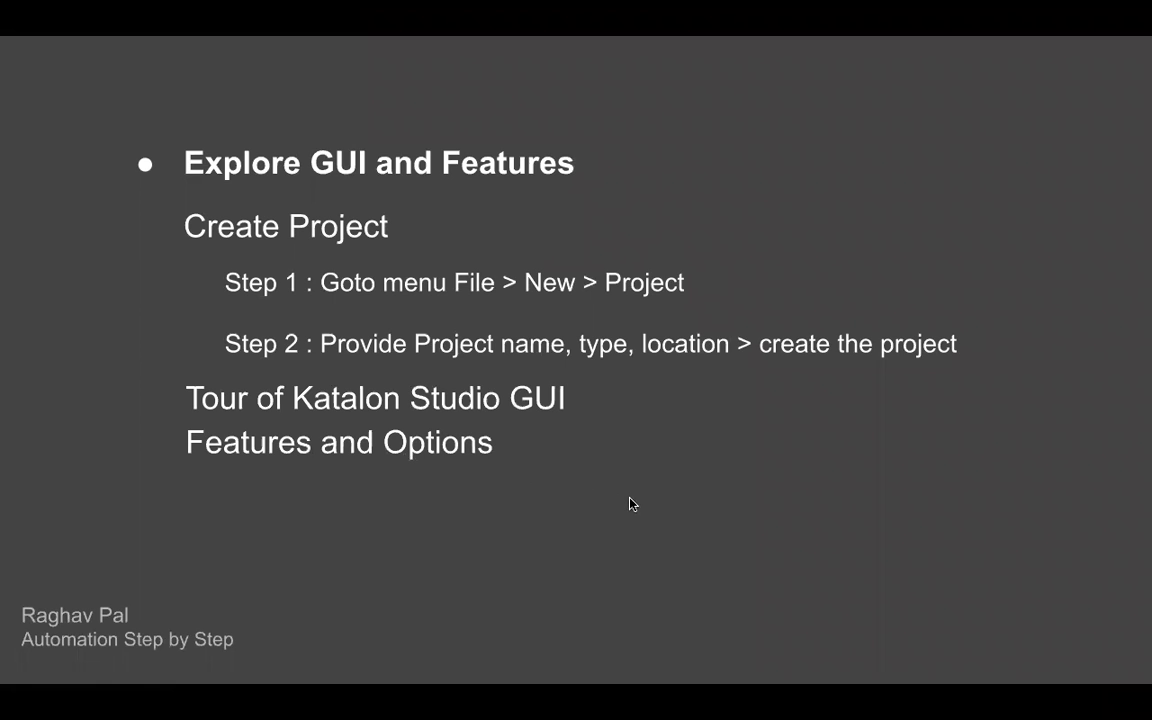